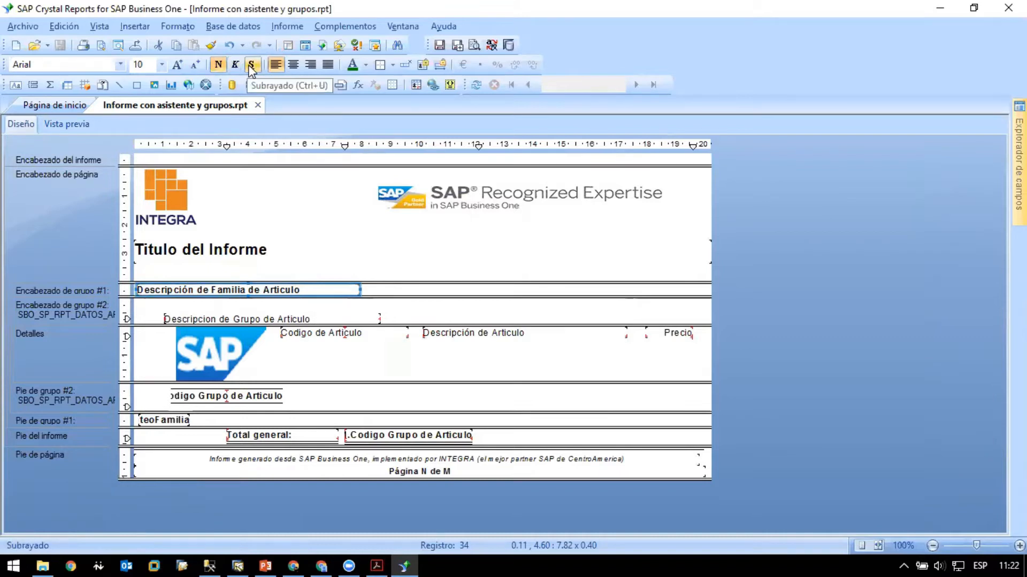
# - Examine the paragraph, font, border and common formatting options of the Descripción de Familia de Articulo field, including its font formula
pyautogui.rightClick(318, 290)
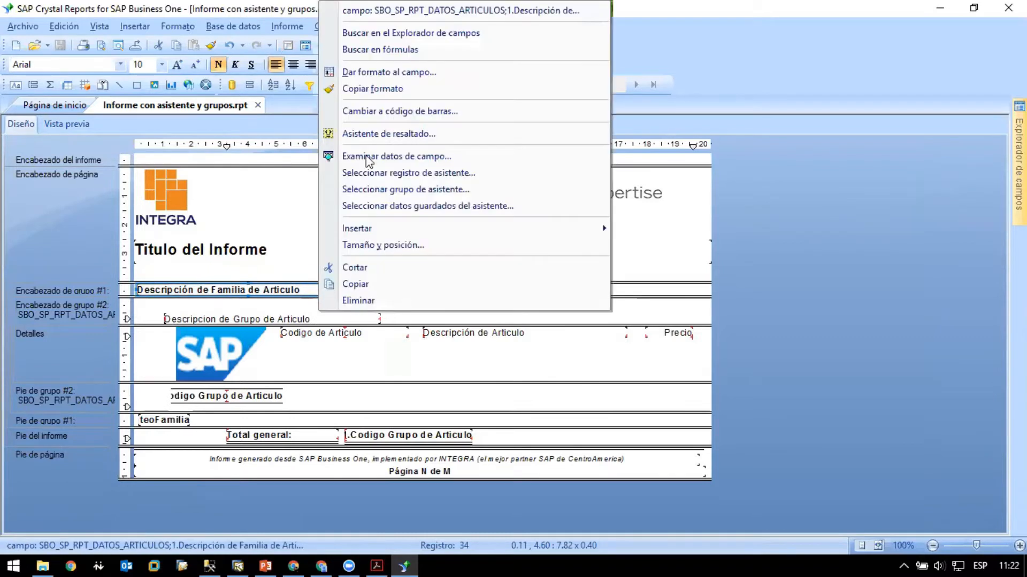
pyautogui.click(367, 73)
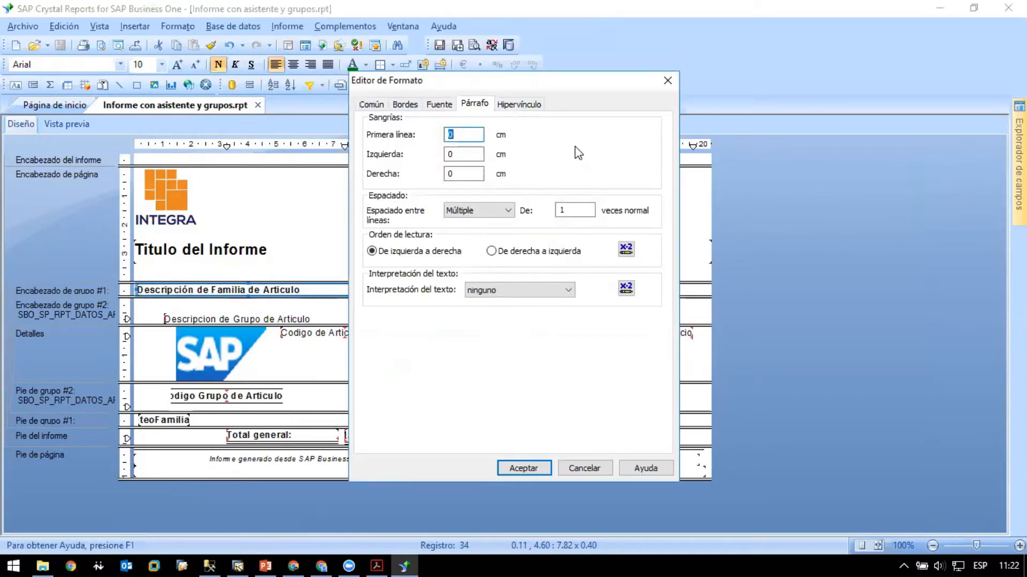
pyautogui.click(439, 104)
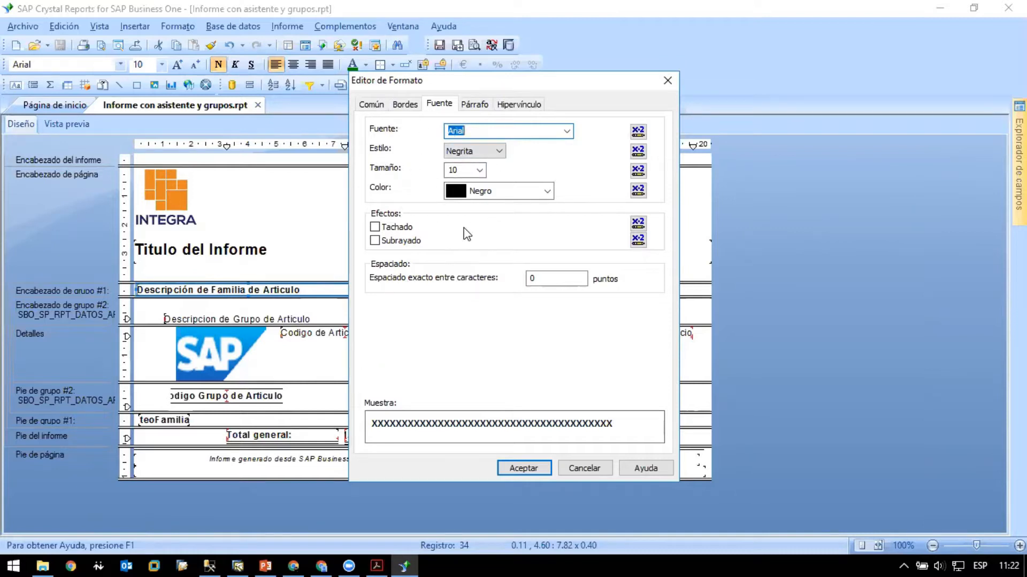
pyautogui.click(396, 228)
pyautogui.click(397, 229)
pyautogui.click(400, 241)
pyautogui.click(400, 244)
pyautogui.click(414, 109)
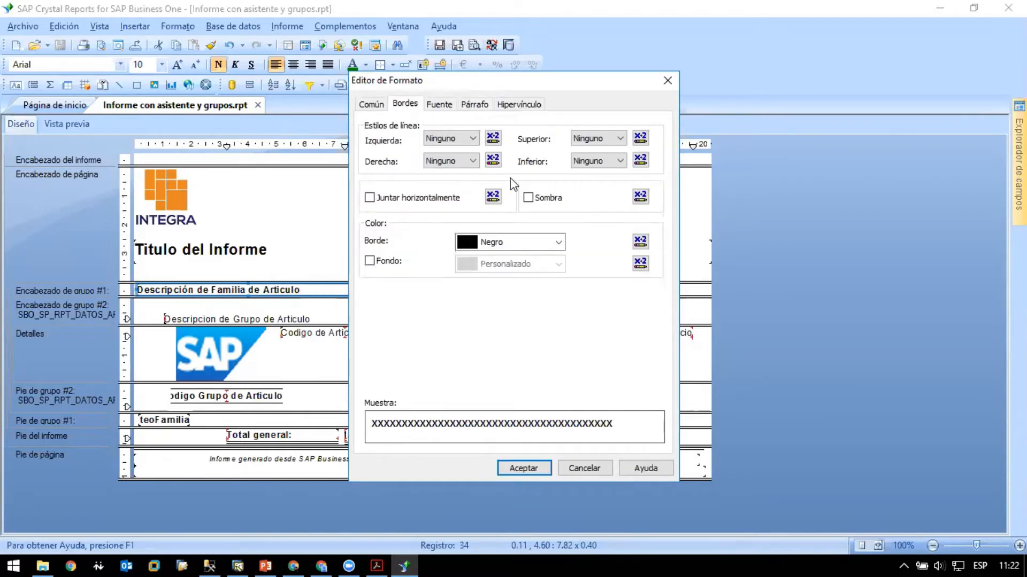
pyautogui.click(371, 106)
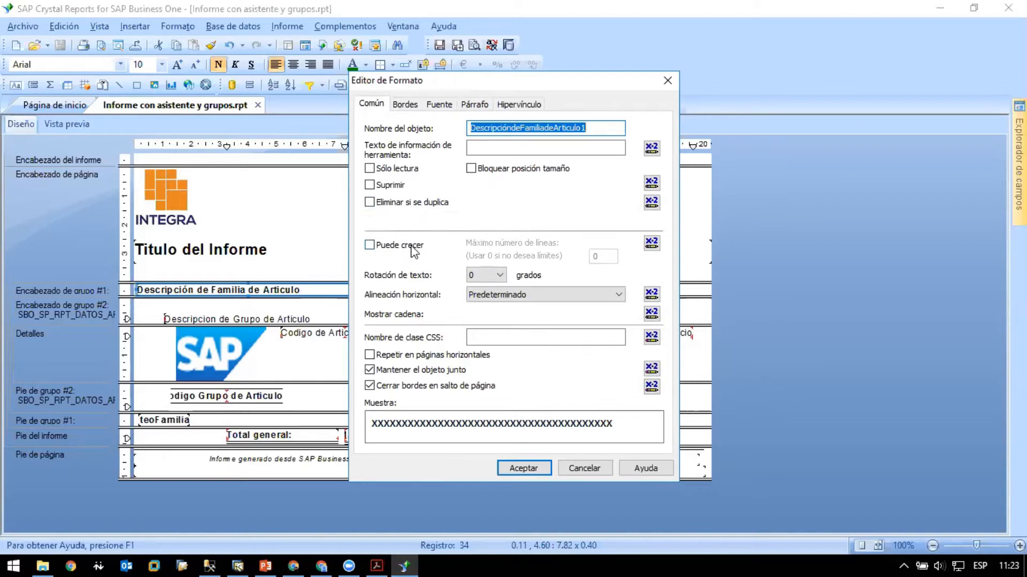
pyautogui.click(441, 105)
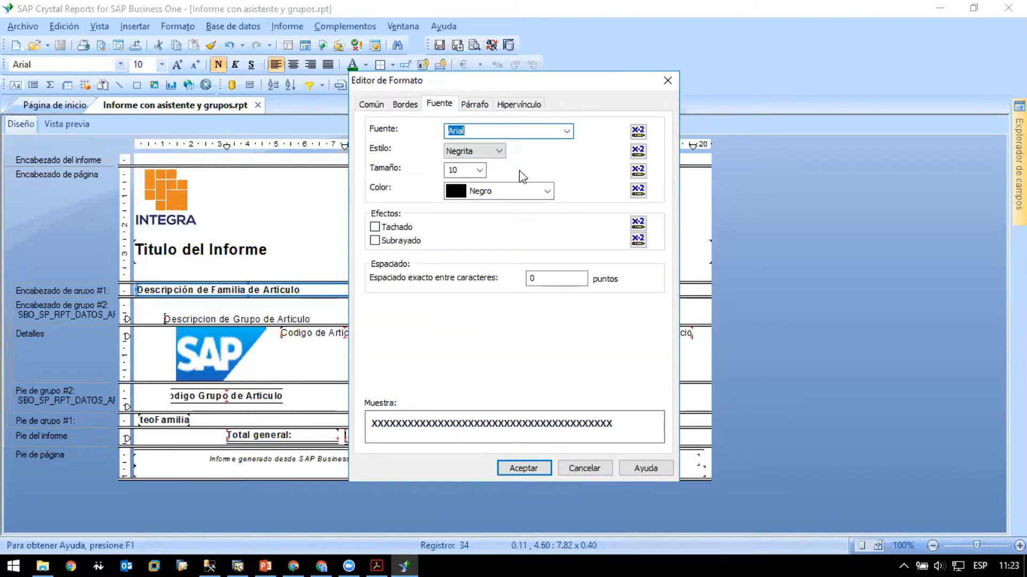
pyautogui.click(638, 131)
pyautogui.click(790, 65)
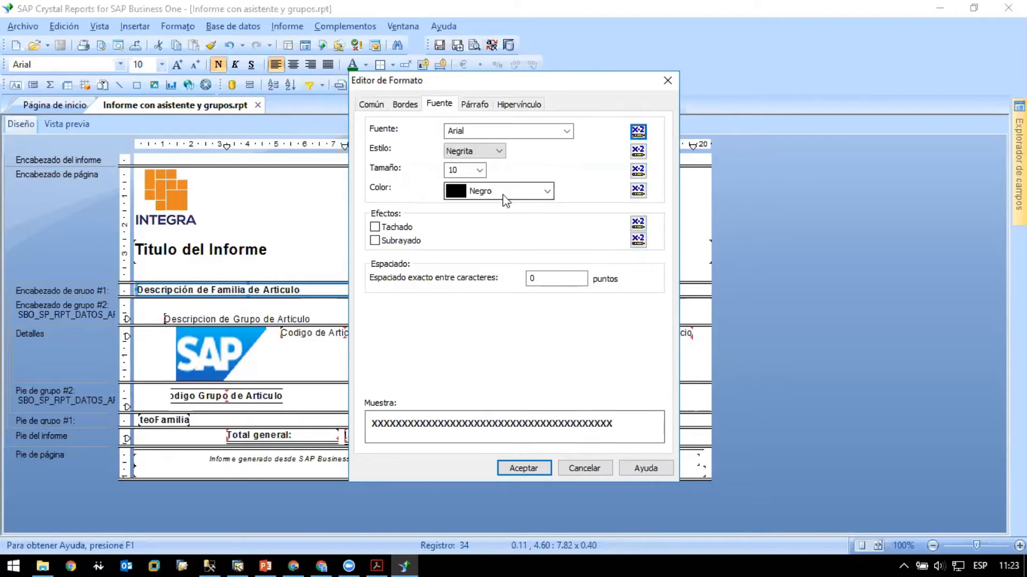
pyautogui.click(597, 470)
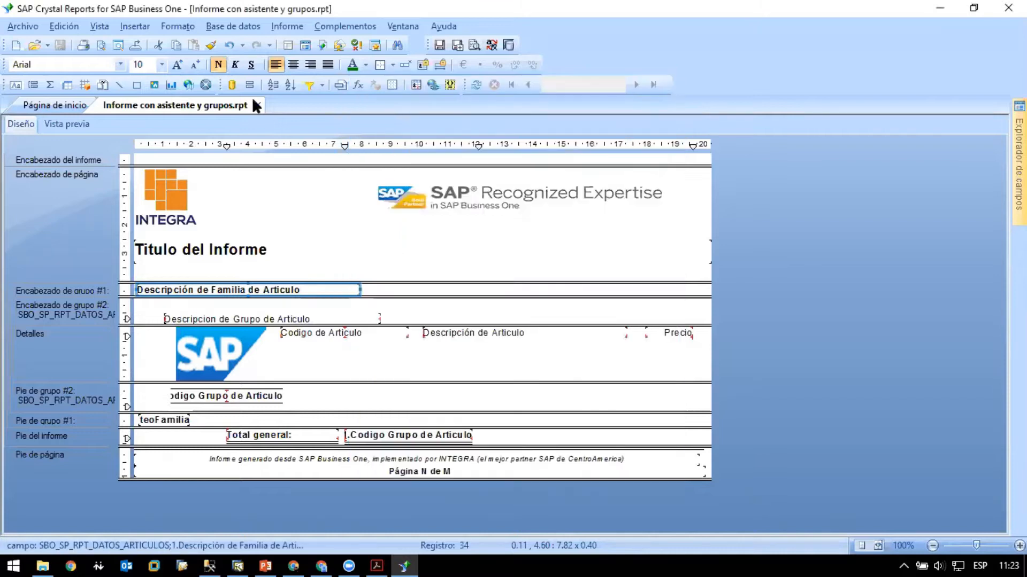
# - Increase the font size of the Descripción de Familia de Articulo field to 14 and check it in the report preview
pyautogui.click(178, 65)
pyautogui.click(179, 65)
pyautogui.click(179, 65)
pyautogui.click(452, 300)
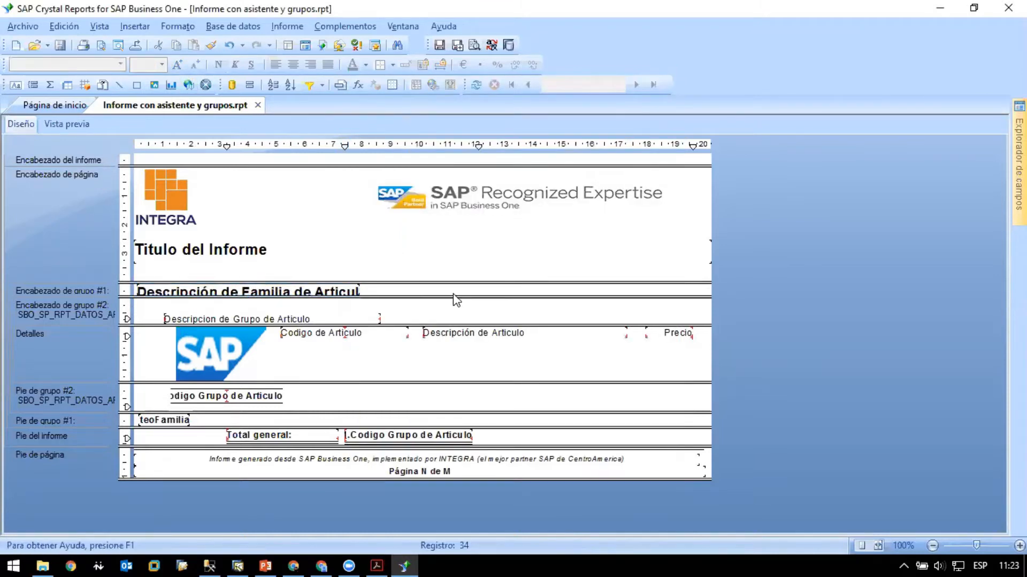
pyautogui.click(343, 293)
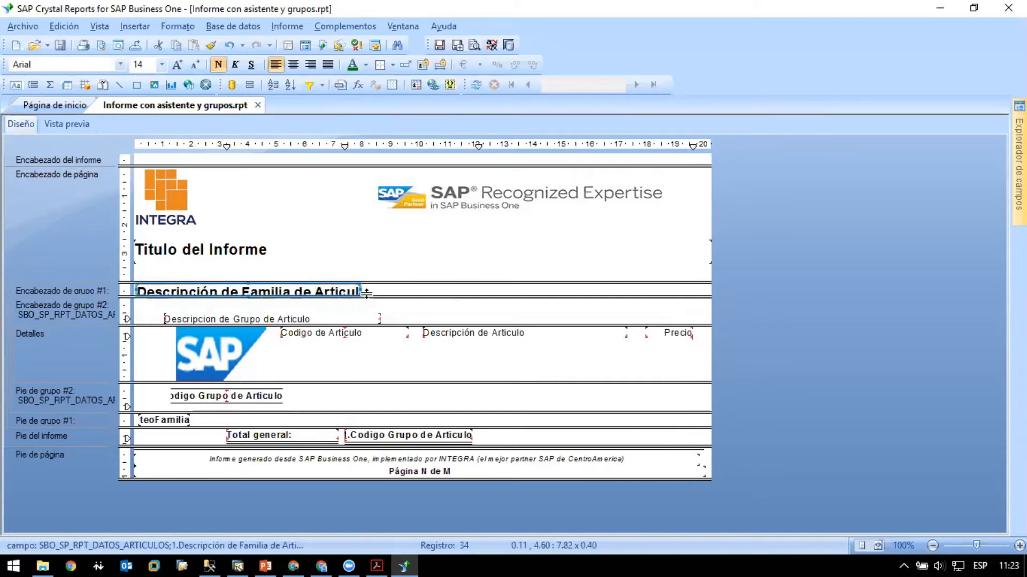
pyautogui.click(75, 126)
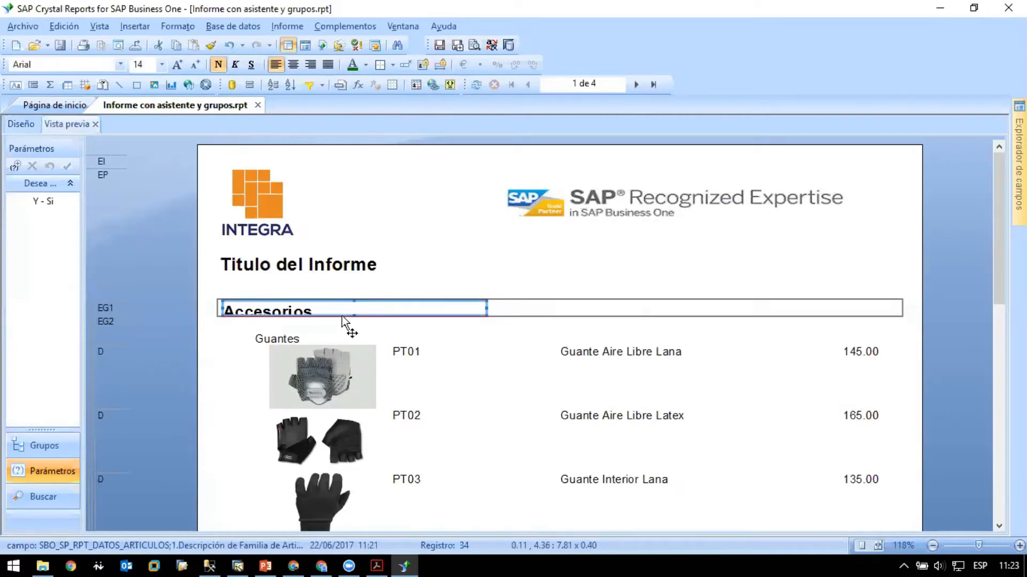
pyautogui.click(540, 345)
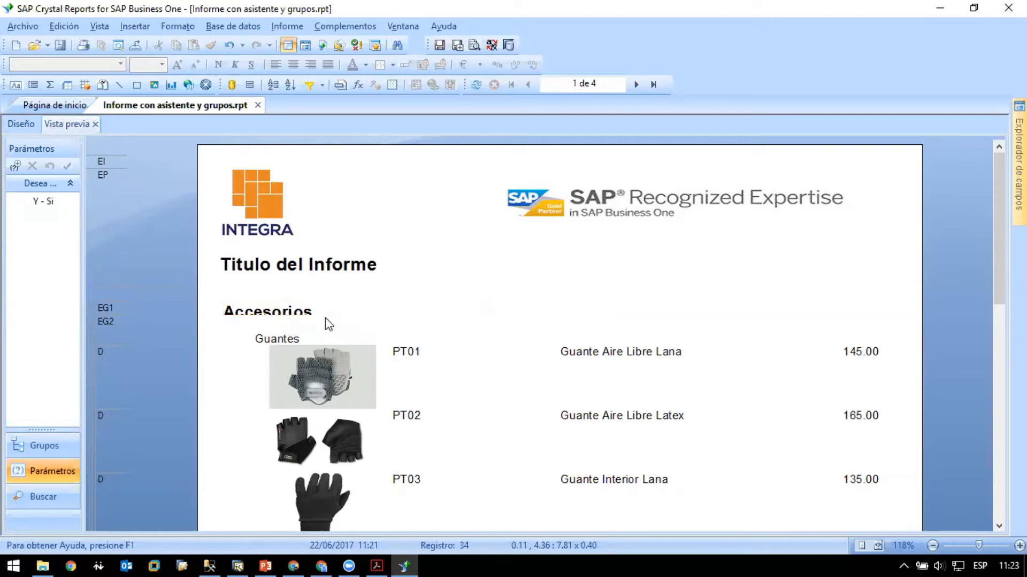
# - Make the group 1 header section taller, enlarge the family description field's height to about 0.63 cm, and preview the report
pyautogui.click(24, 123)
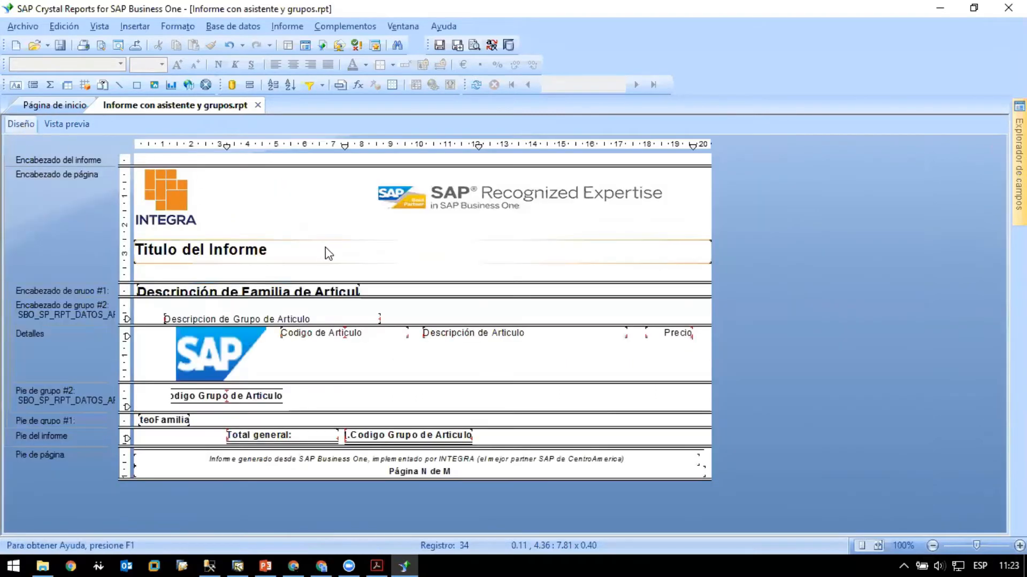
pyautogui.click(353, 291)
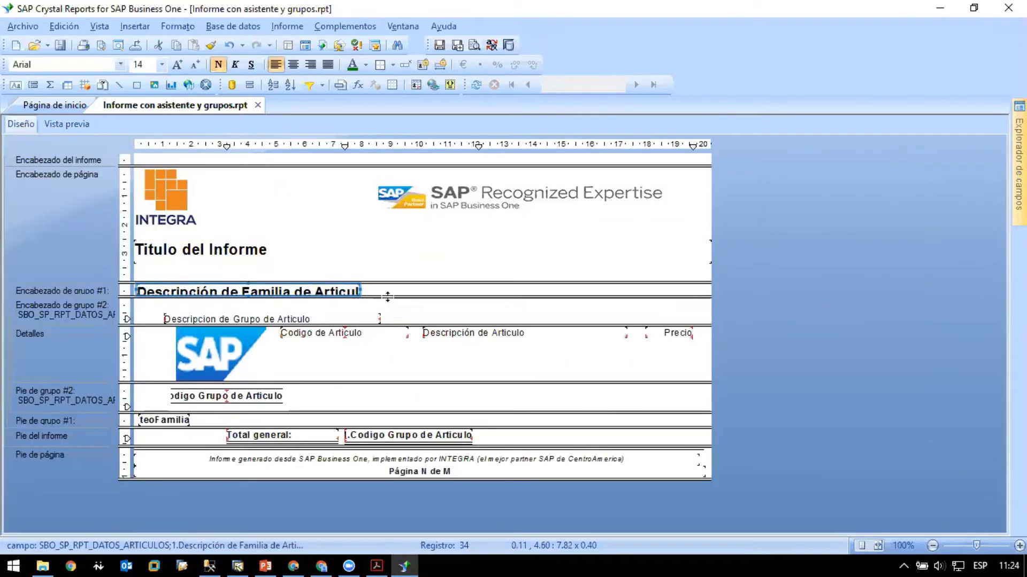
pyautogui.moveTo(388, 296); pyautogui.dragTo(394, 316)
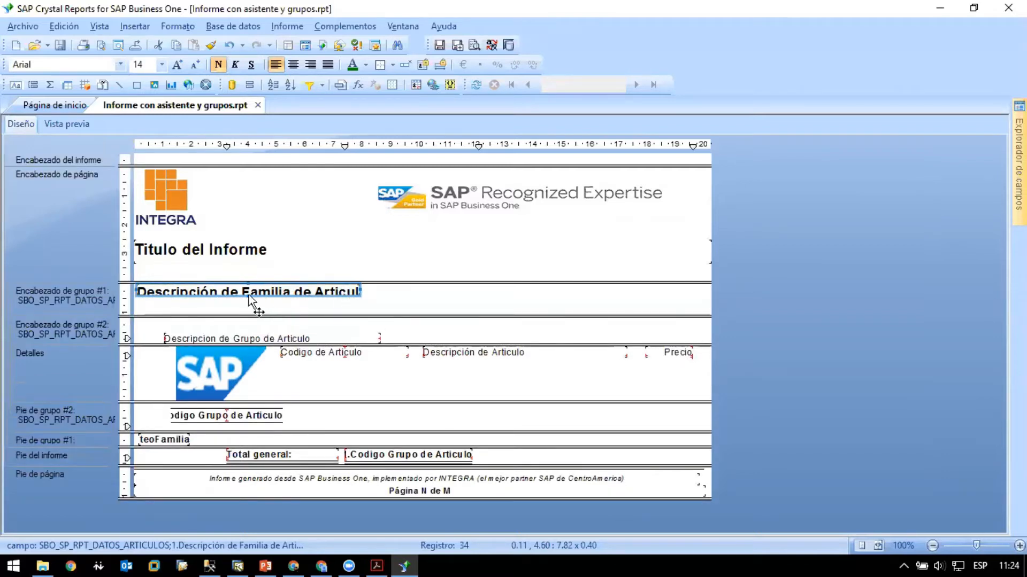
pyautogui.moveTo(247, 297); pyautogui.dragTo(248, 301)
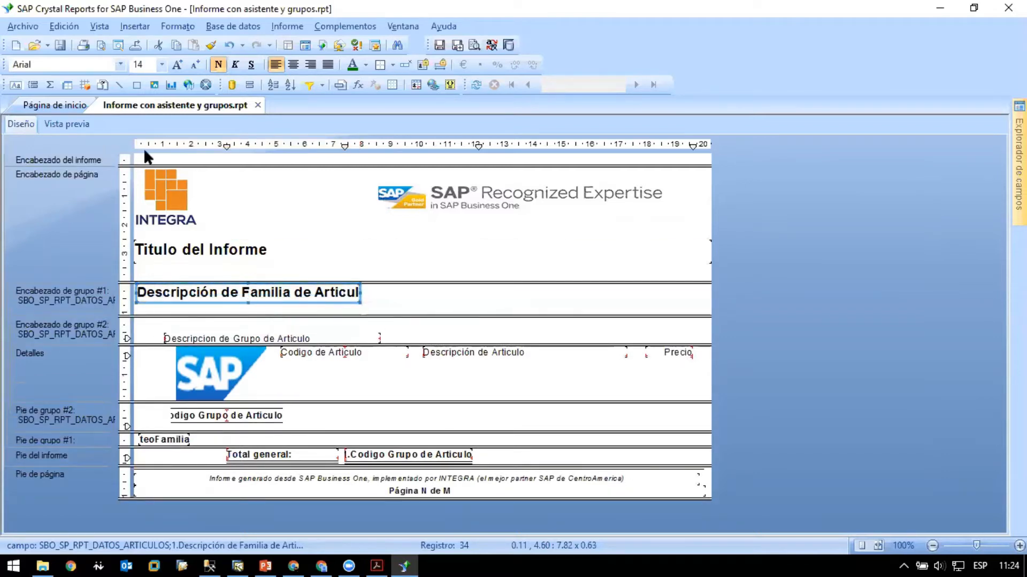
pyautogui.click(67, 124)
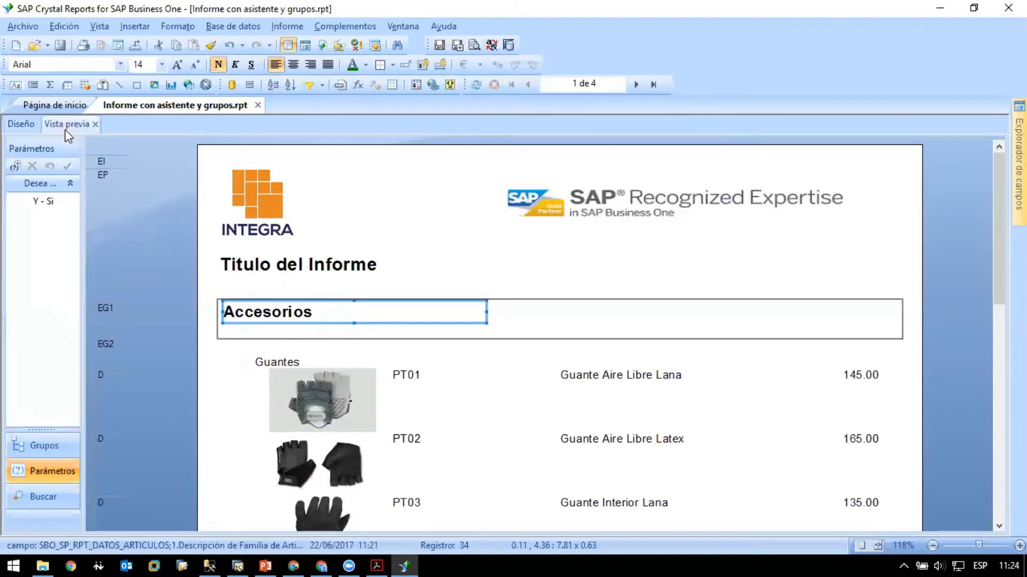
# - Widen the family description field to about 19.96 cm, nearly the full page width, and preview the report
pyautogui.click(19, 123)
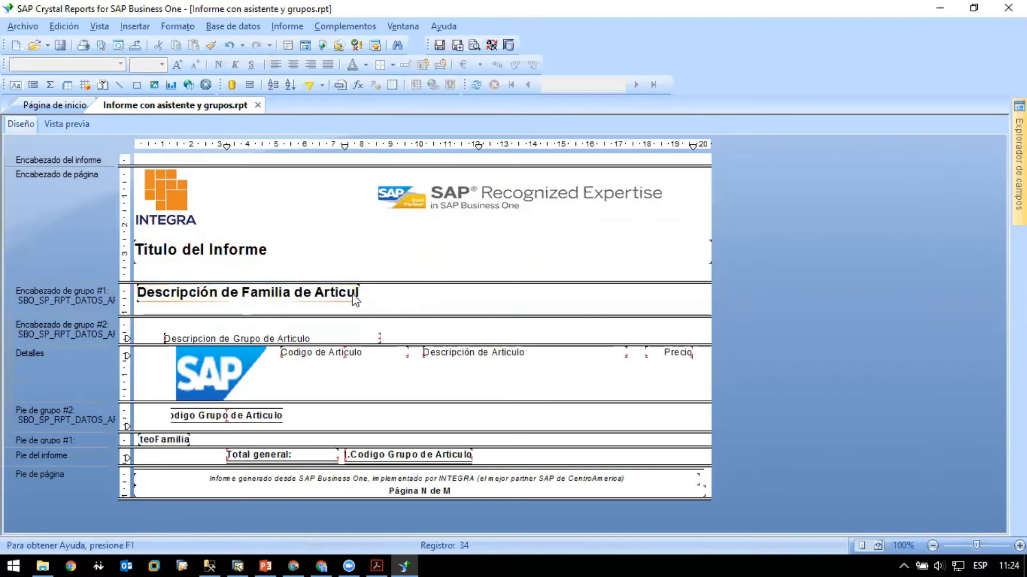
pyautogui.moveTo(359, 293); pyautogui.dragTo(706, 294)
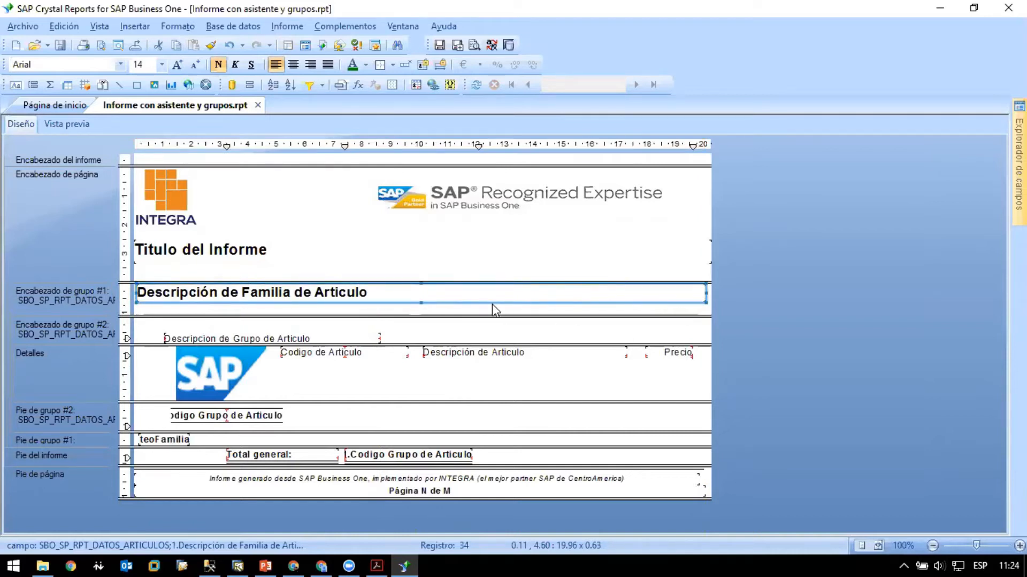
pyautogui.click(68, 124)
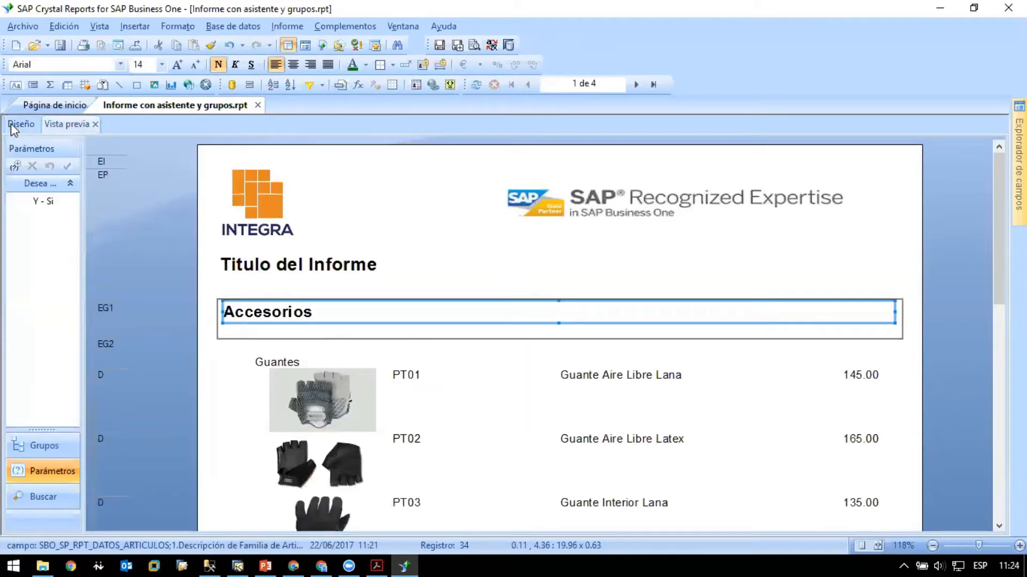
# - Give the family description field in the group 1 header a gray (Gris) background
pyautogui.click(10, 124)
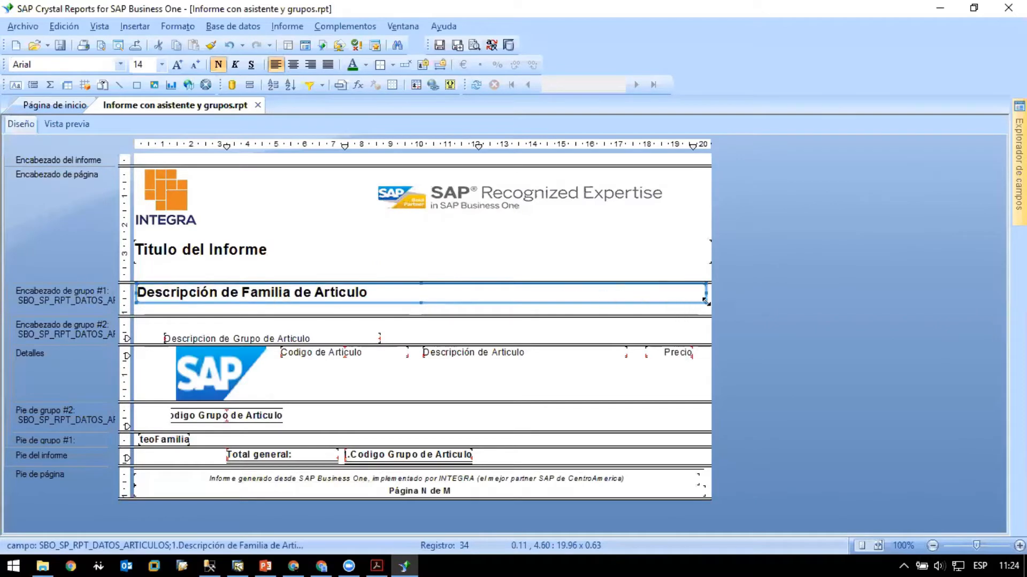
pyautogui.rightClick(570, 289)
pyautogui.click(636, 64)
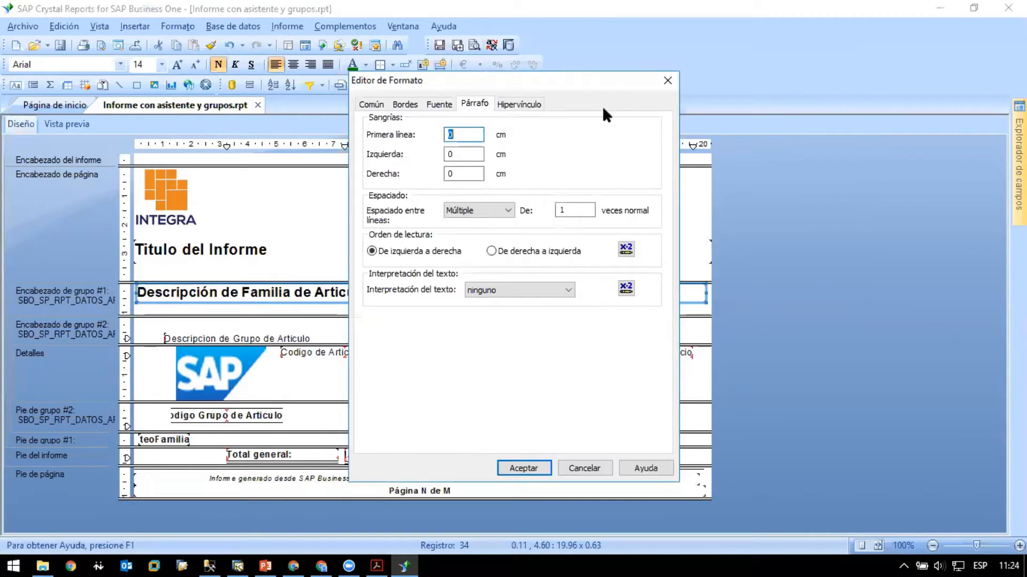
pyautogui.click(407, 104)
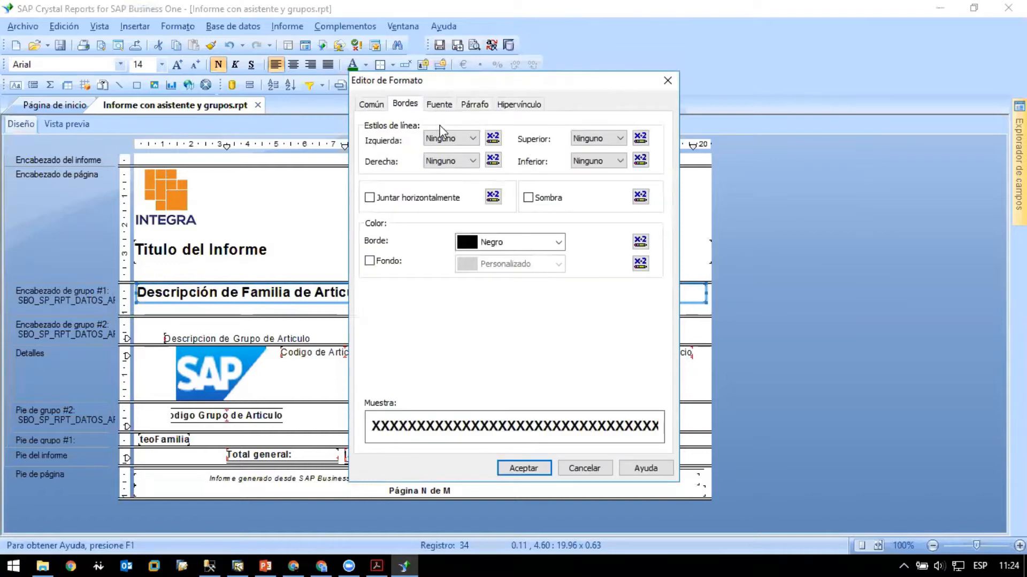
pyautogui.click(370, 261)
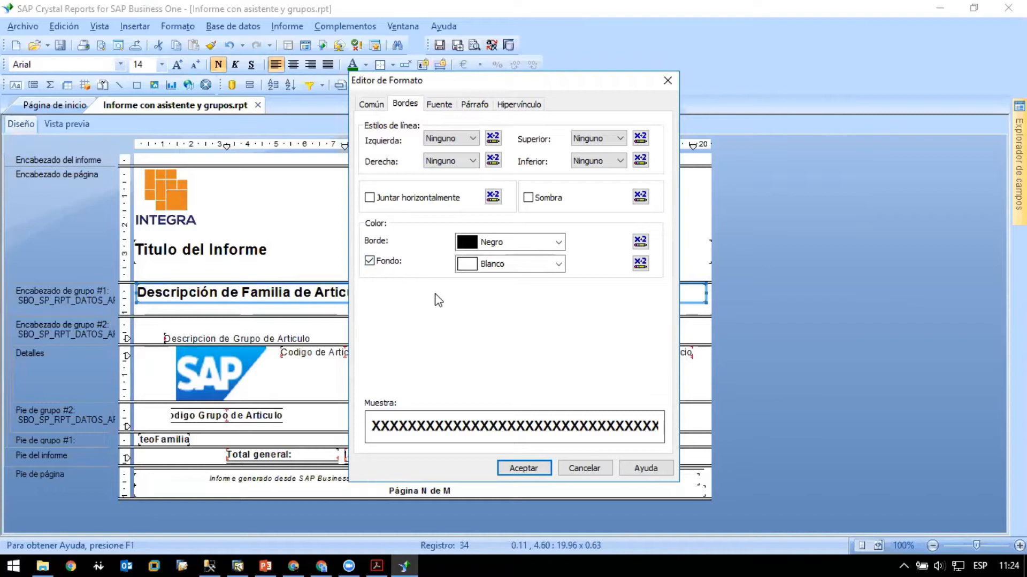
pyautogui.click(558, 264)
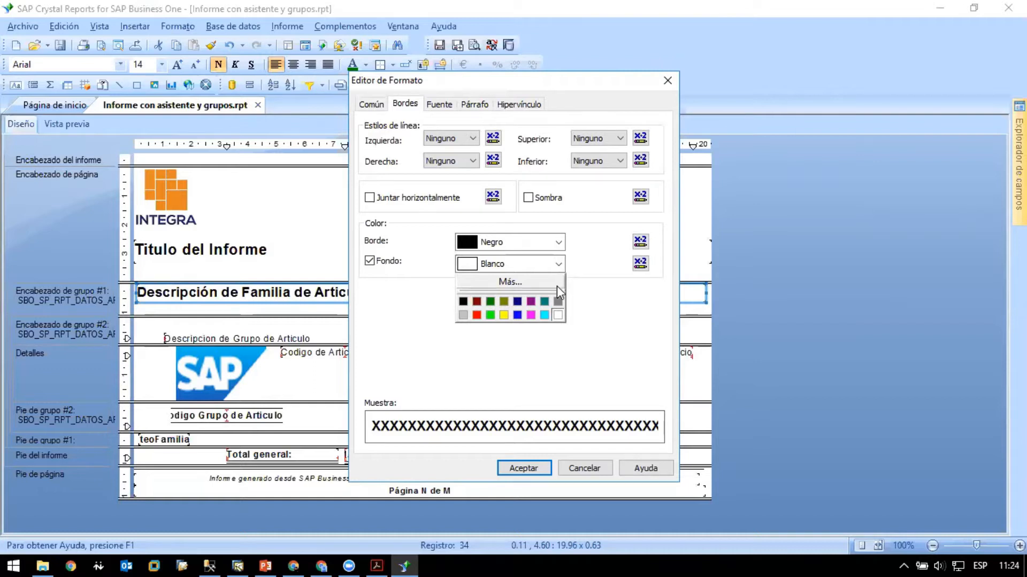
pyautogui.click(557, 299)
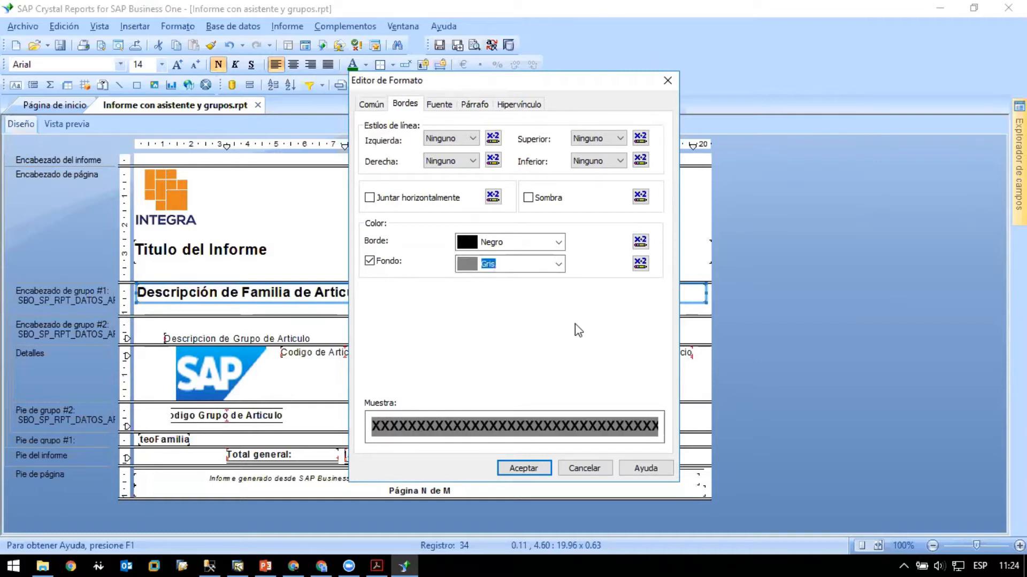
pyautogui.click(558, 265)
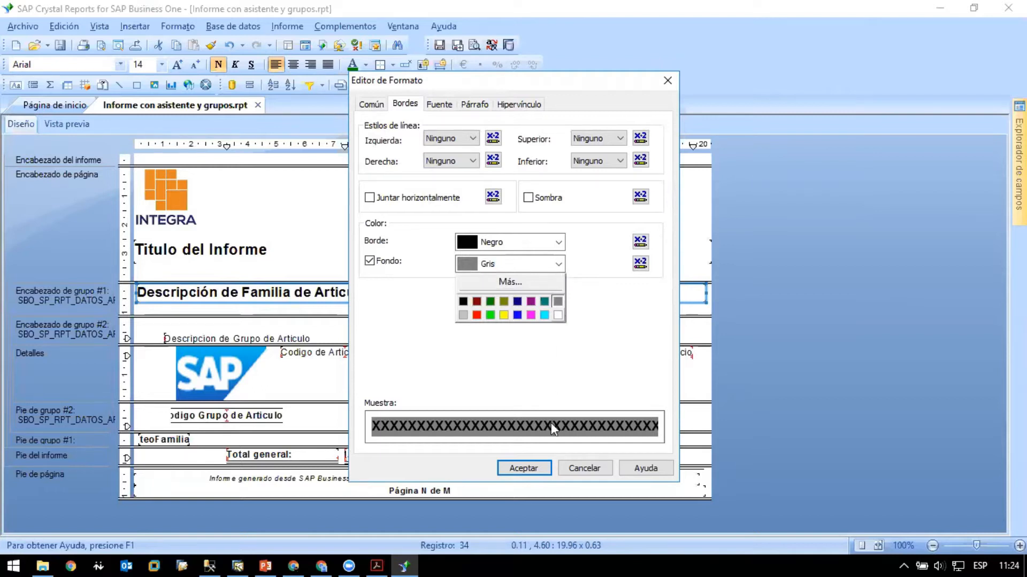
pyautogui.click(533, 471)
pyautogui.click(534, 470)
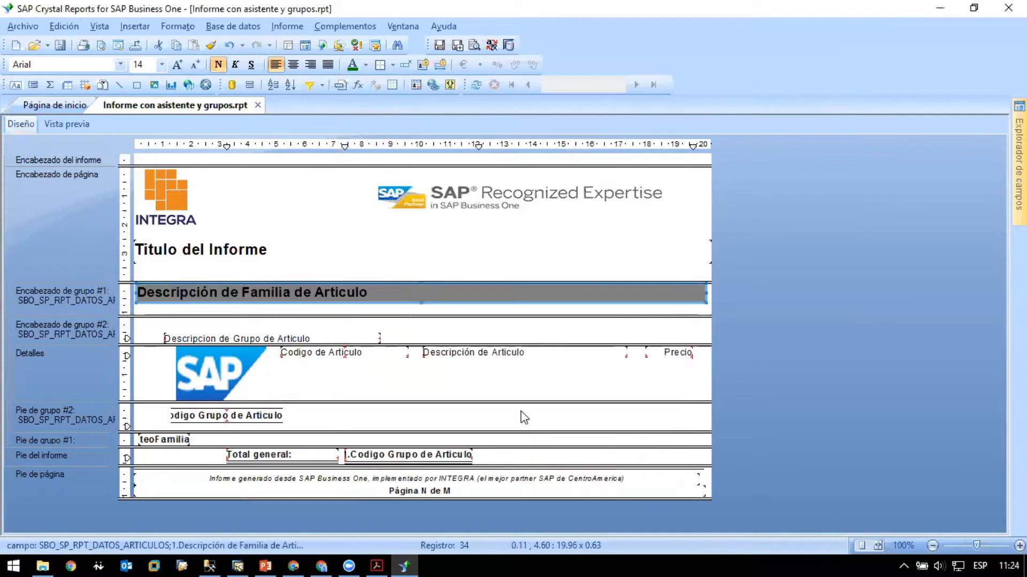
pyautogui.click(459, 307)
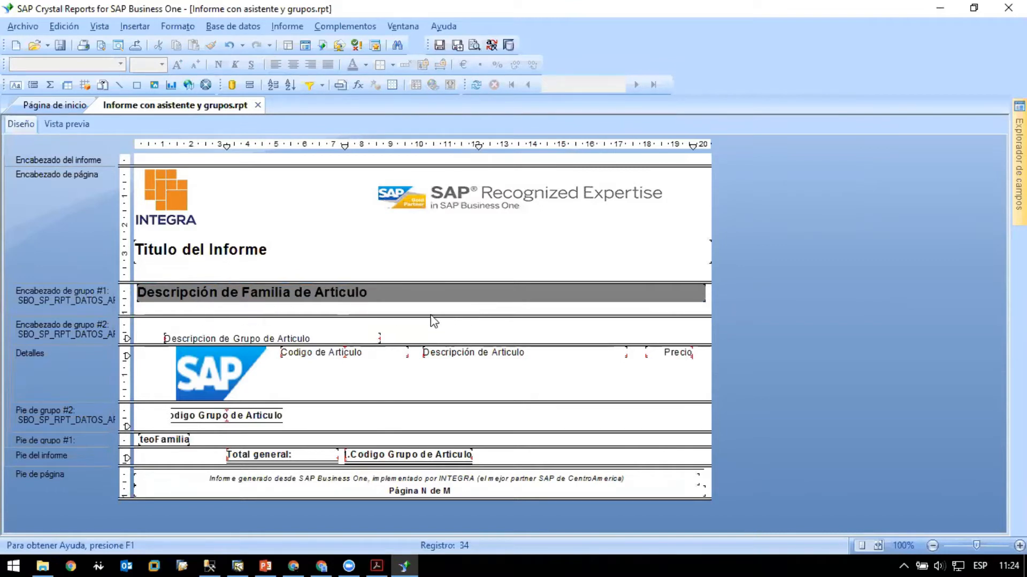
# - Check the family header formatting across the first three pages of the report preview, and return to the design view
pyautogui.click(70, 125)
pyautogui.scroll(-1, 518, 305)
pyautogui.scroll(-12, 518, 305)
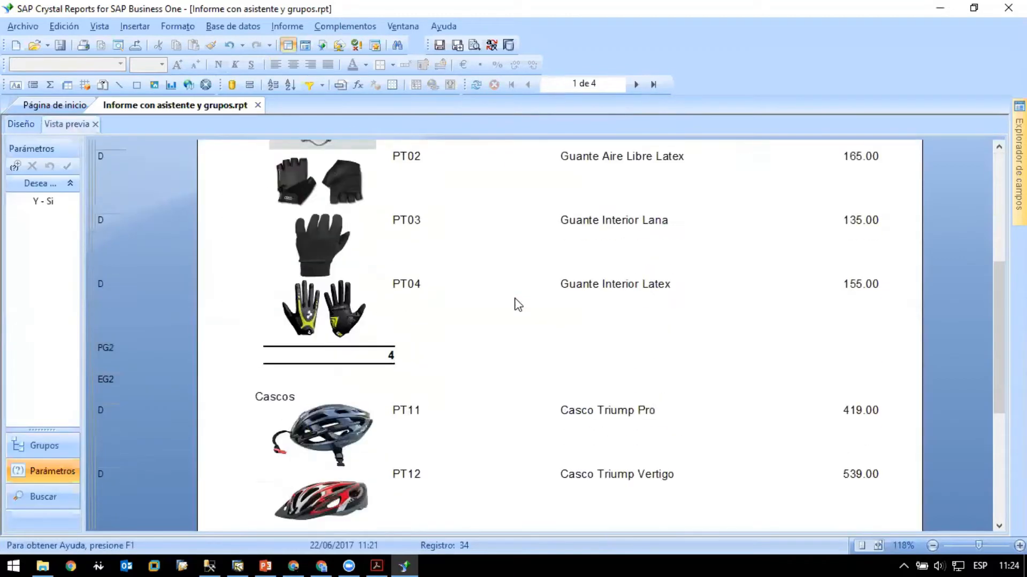
pyautogui.click(636, 84)
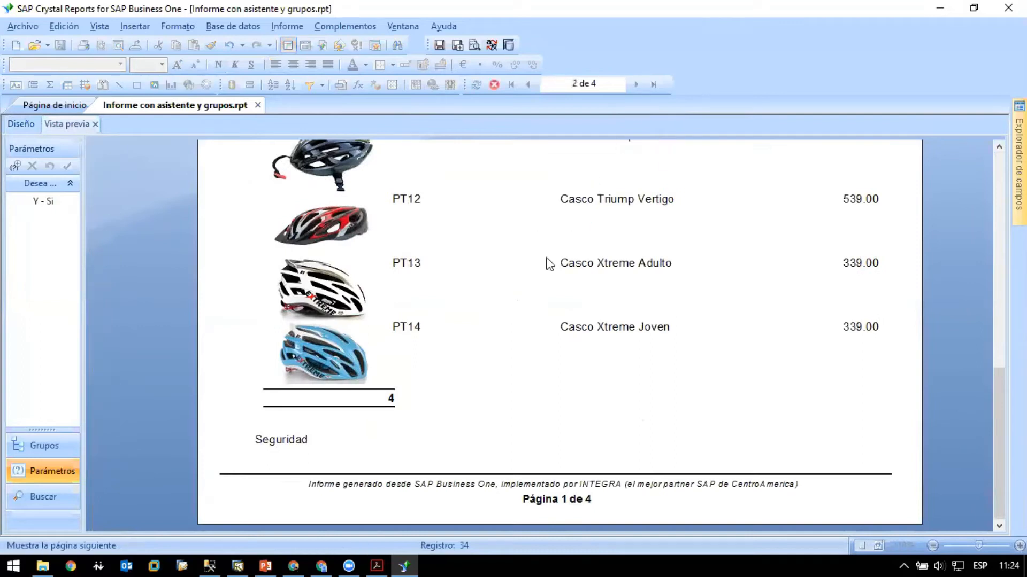
pyautogui.scroll(9, 525, 281)
pyautogui.scroll(-3, 525, 281)
pyautogui.scroll(-5, 538, 263)
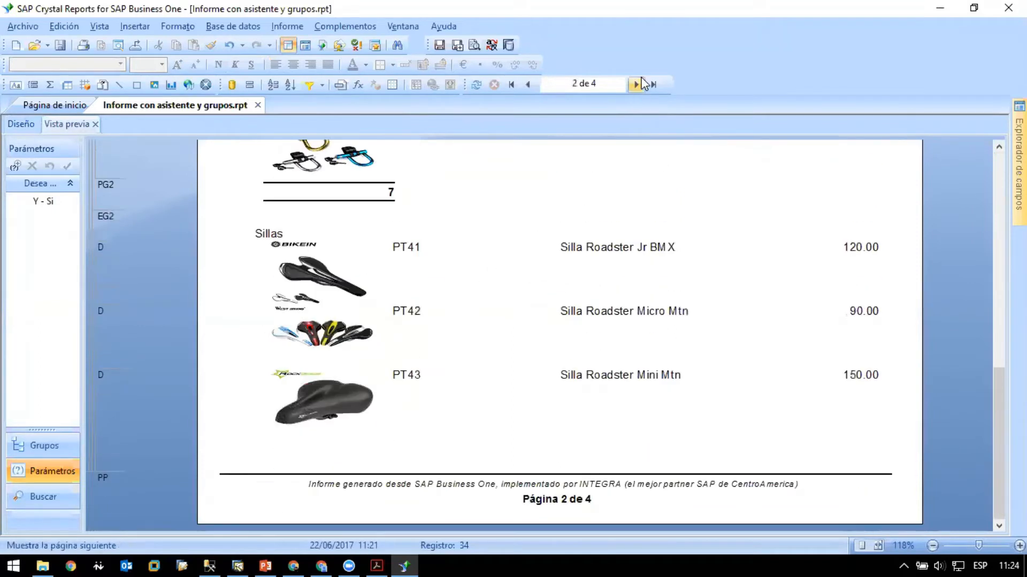
pyautogui.click(324, 192)
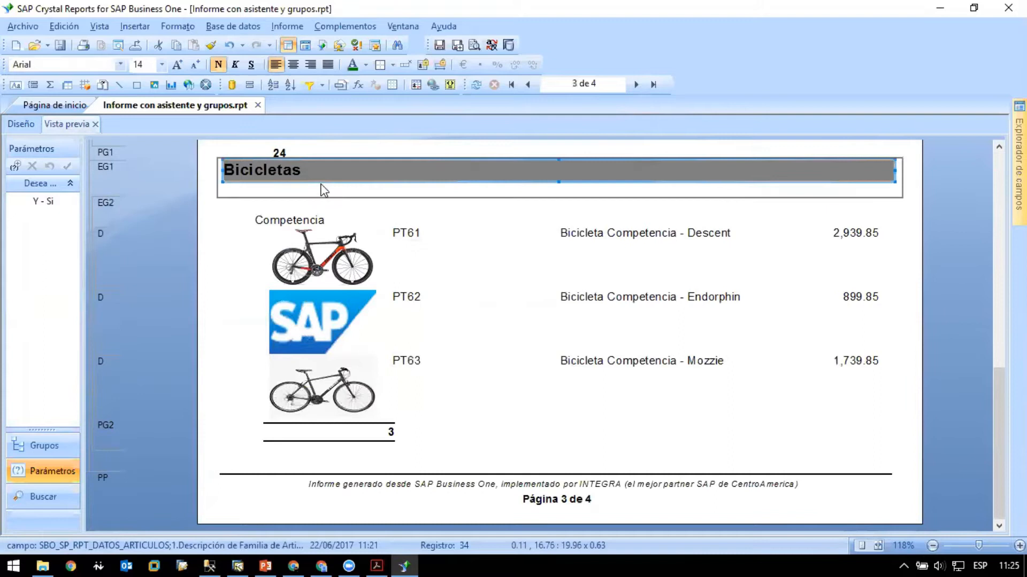
pyautogui.click(244, 203)
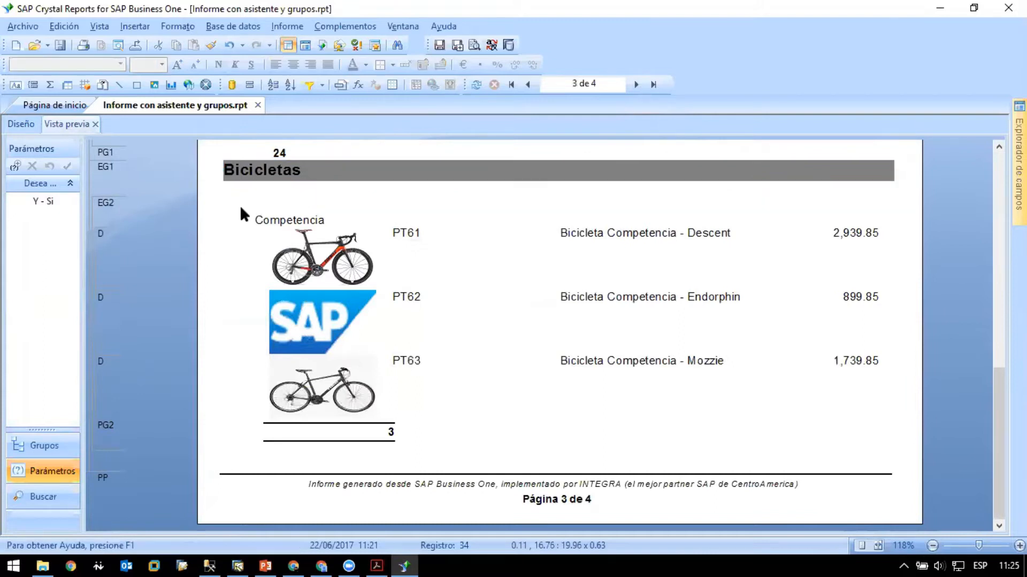
pyautogui.click(21, 124)
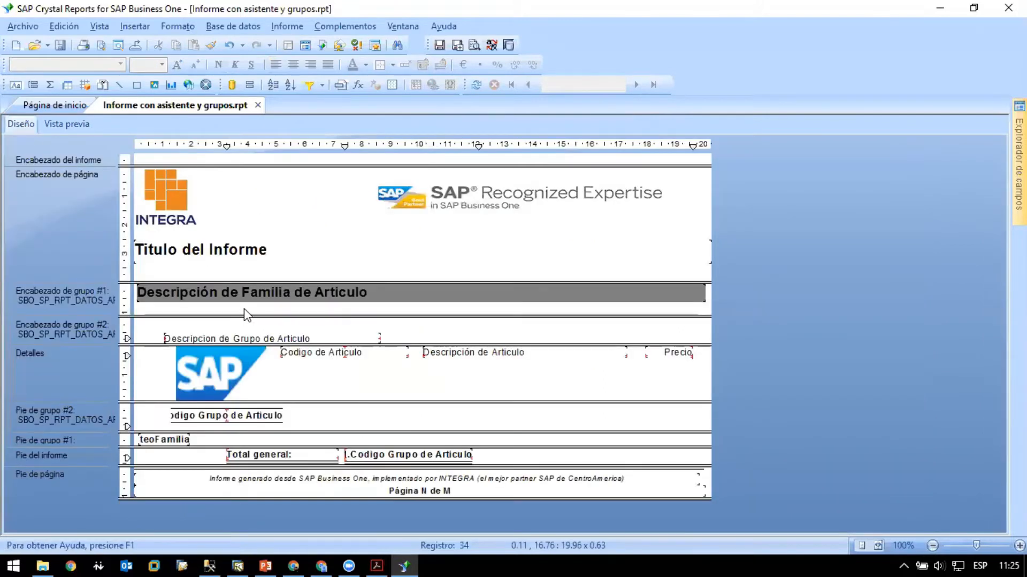
# - Fit the height of the group 1 header section to the family description field it contains
pyautogui.moveTo(253, 316)
pyautogui.mouseDown()
pyautogui.moveTo(252, 329)
pyautogui.moveTo(259, 317)
pyautogui.mouseUp()
pyautogui.click(62, 293)
pyautogui.rightClick(62, 294)
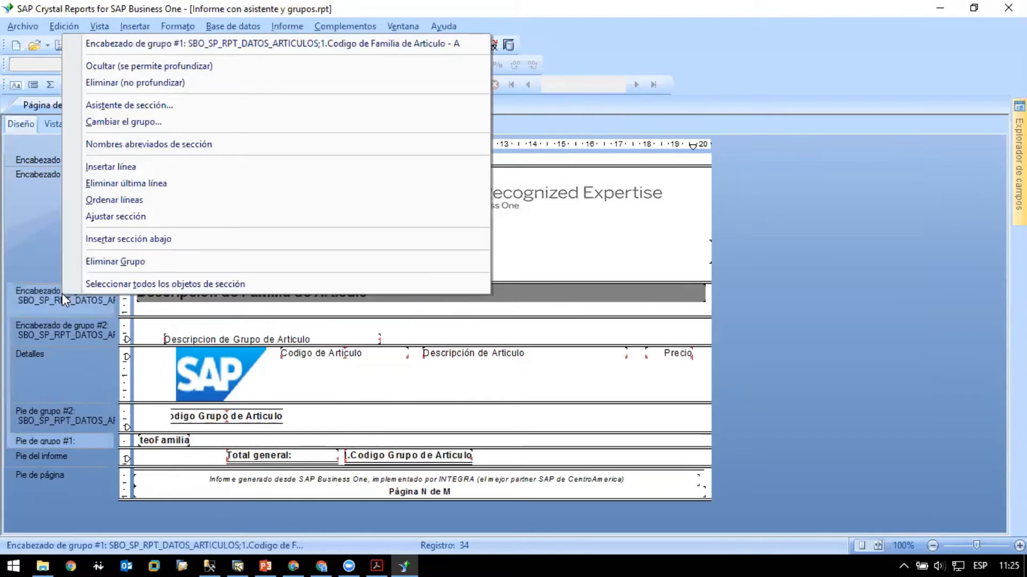
pyautogui.click(132, 218)
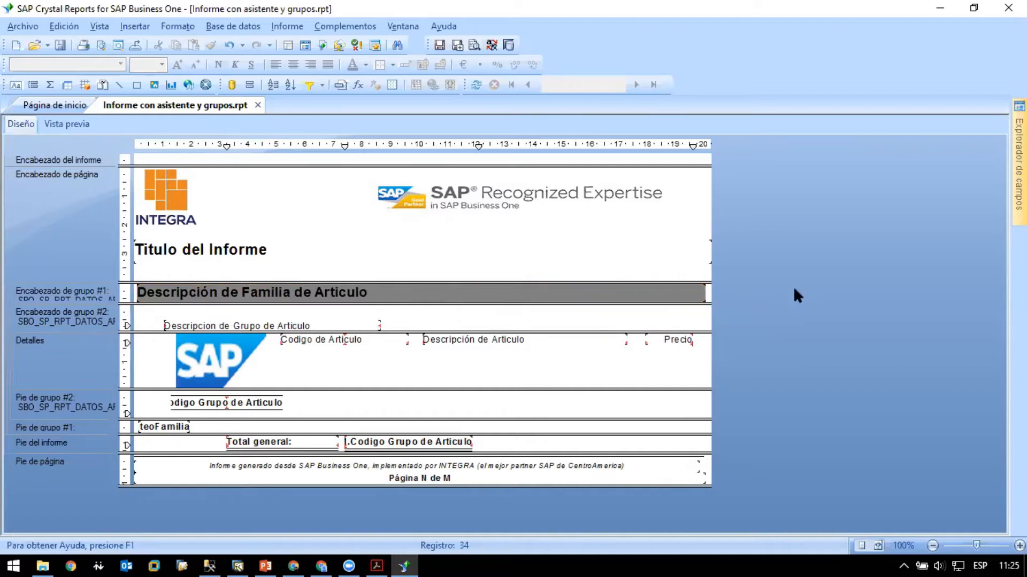
# - Stretch the family description field to both page edges, check it on the report preview's first page, and return to the design view
pyautogui.moveTo(503, 293); pyautogui.dragTo(499, 294)
pyautogui.moveTo(703, 296); pyautogui.dragTo(711, 295)
pyautogui.click(762, 297)
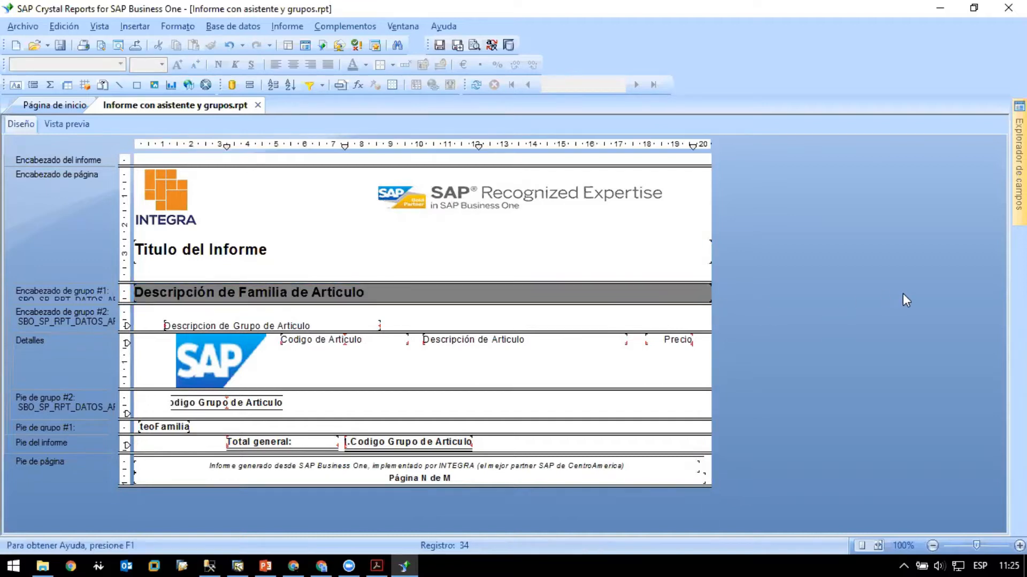
pyautogui.click(67, 124)
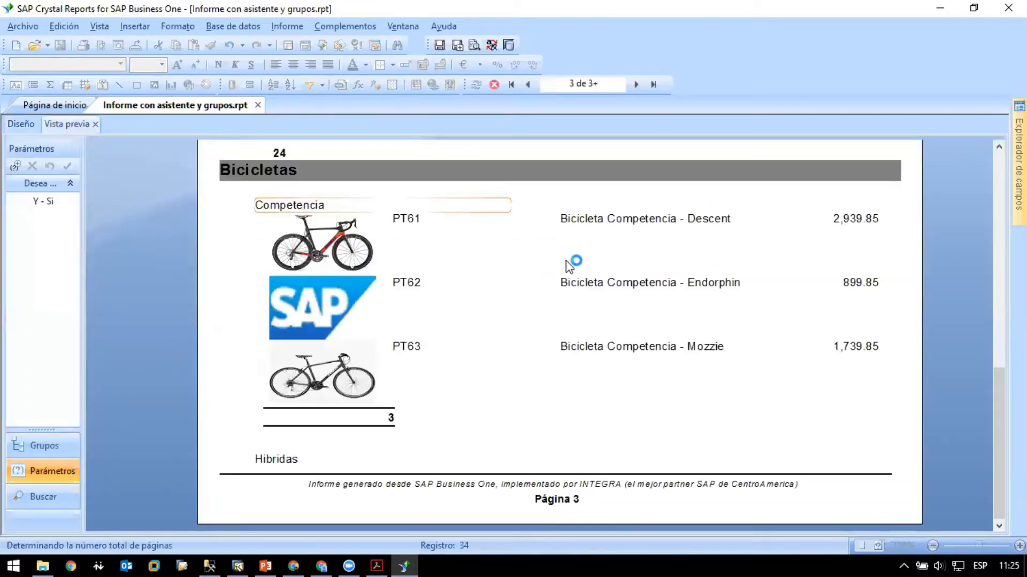
pyautogui.scroll(10, 565, 261)
pyautogui.scroll(2, 575, 273)
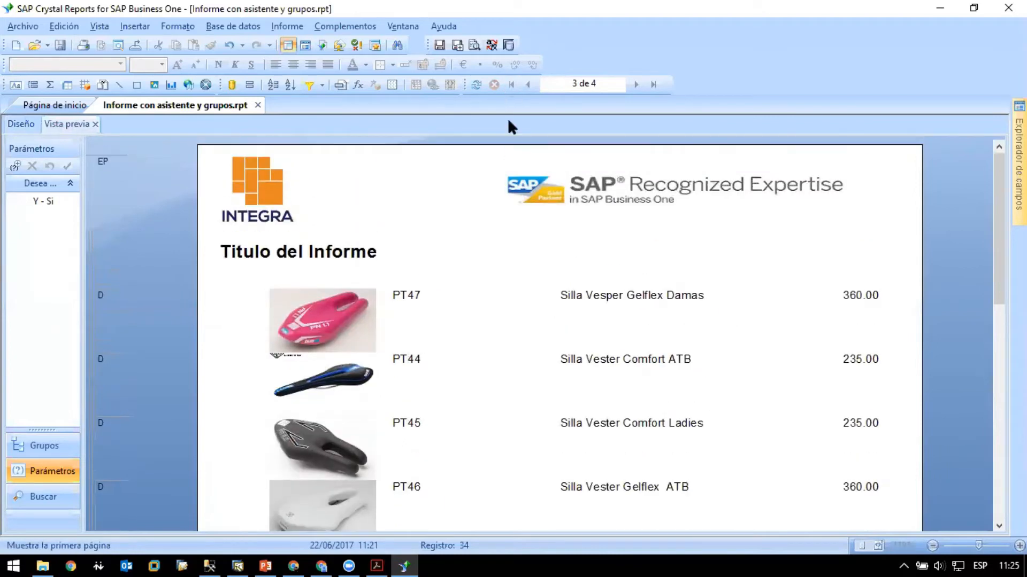
pyautogui.click(511, 84)
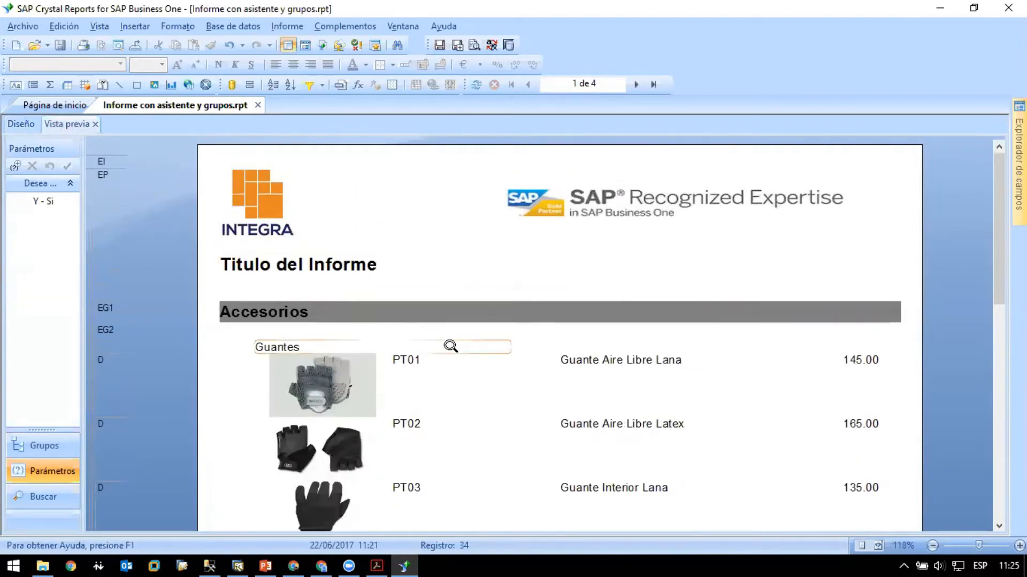
pyautogui.scroll(-2, 451, 345)
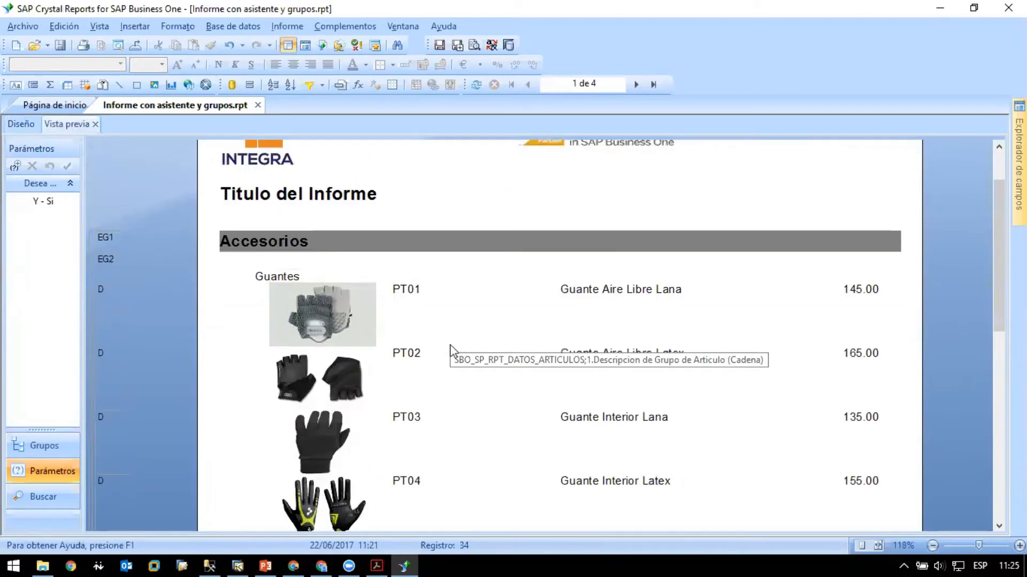
pyautogui.click(18, 125)
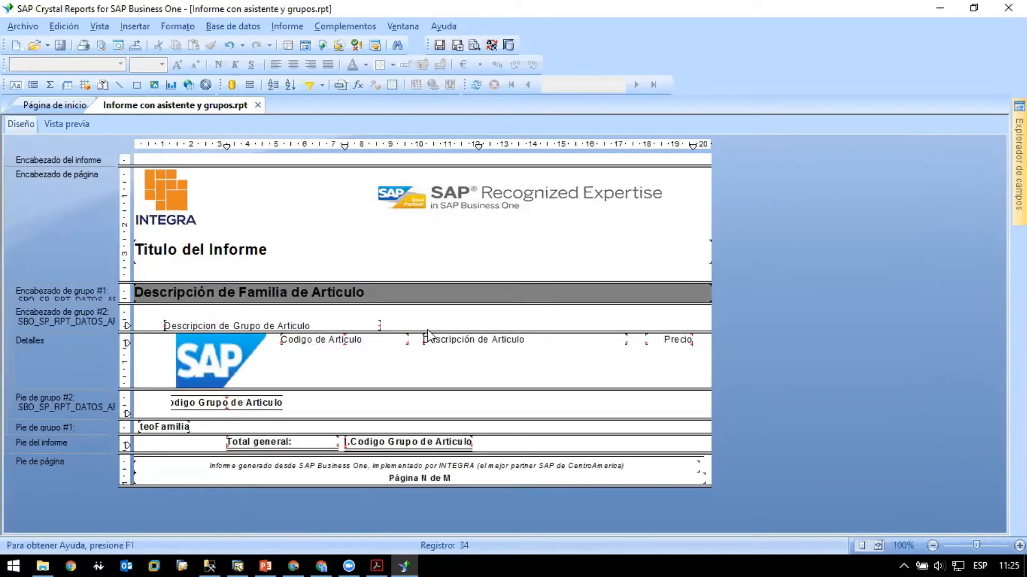
# - Move the group description field up and left beneath the family header, and format it as blue, bold, 12-point text
pyautogui.click(236, 325)
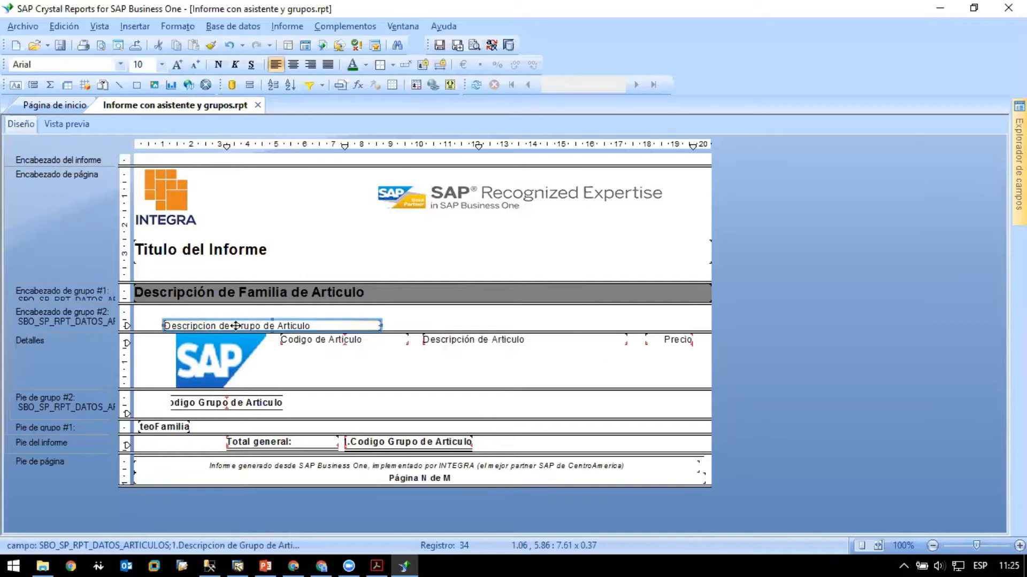
pyautogui.moveTo(235, 325); pyautogui.dragTo(215, 309)
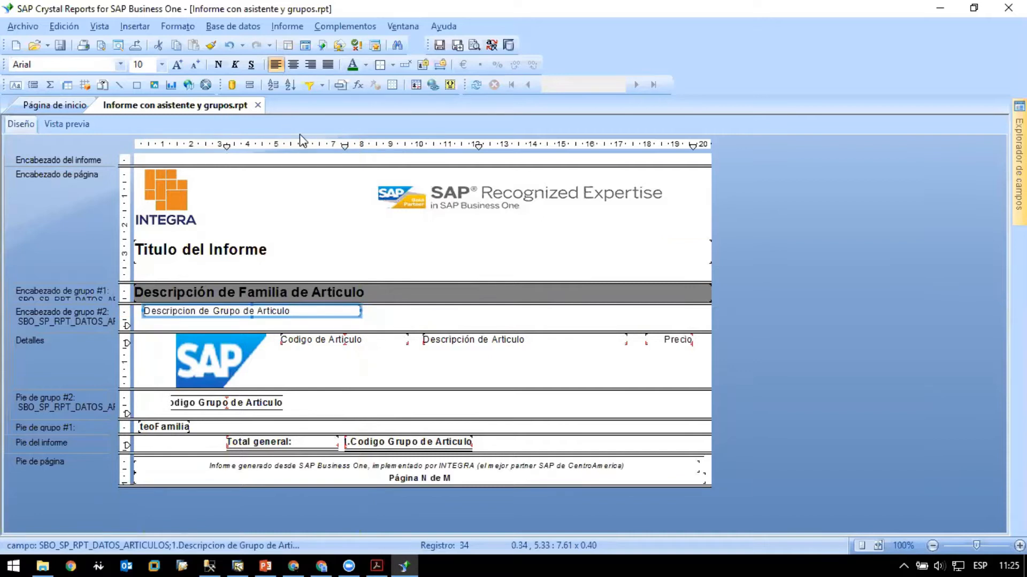
pyautogui.click(366, 65)
pyautogui.click(218, 64)
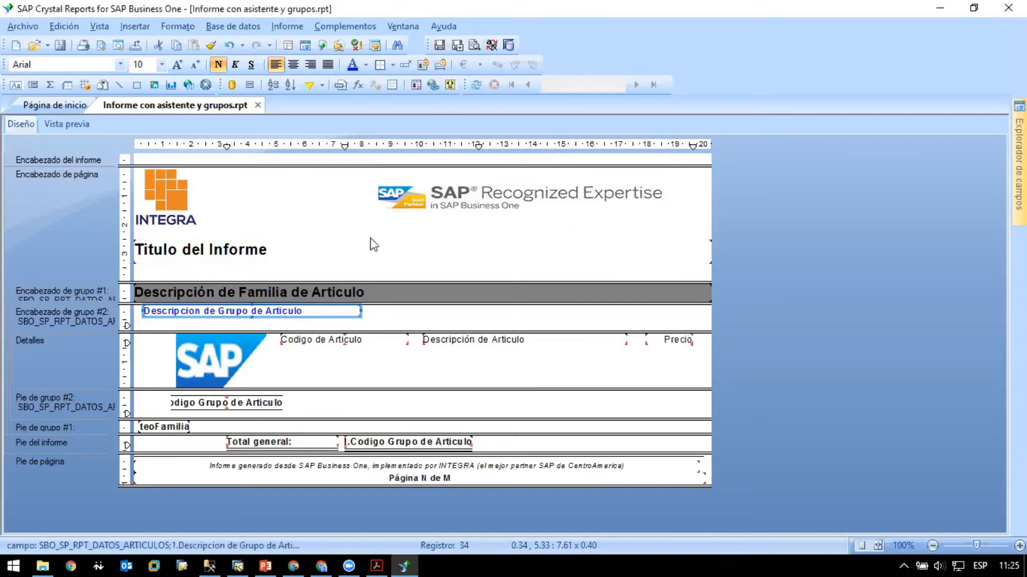
pyautogui.click(178, 65)
pyautogui.click(178, 65)
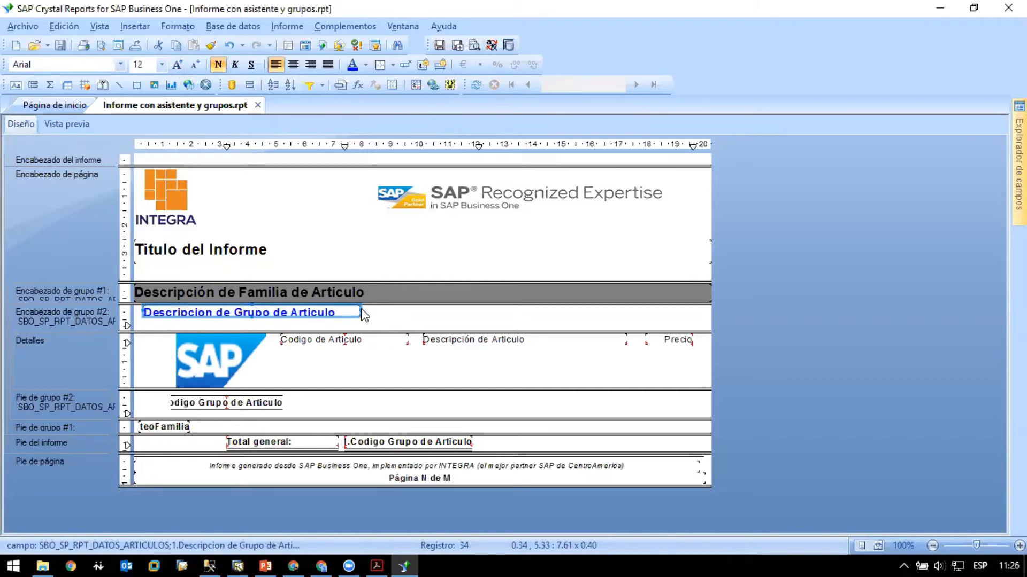
# - Check the group description's placement and formatting in the report preview, and return to the design view
pyautogui.click(73, 124)
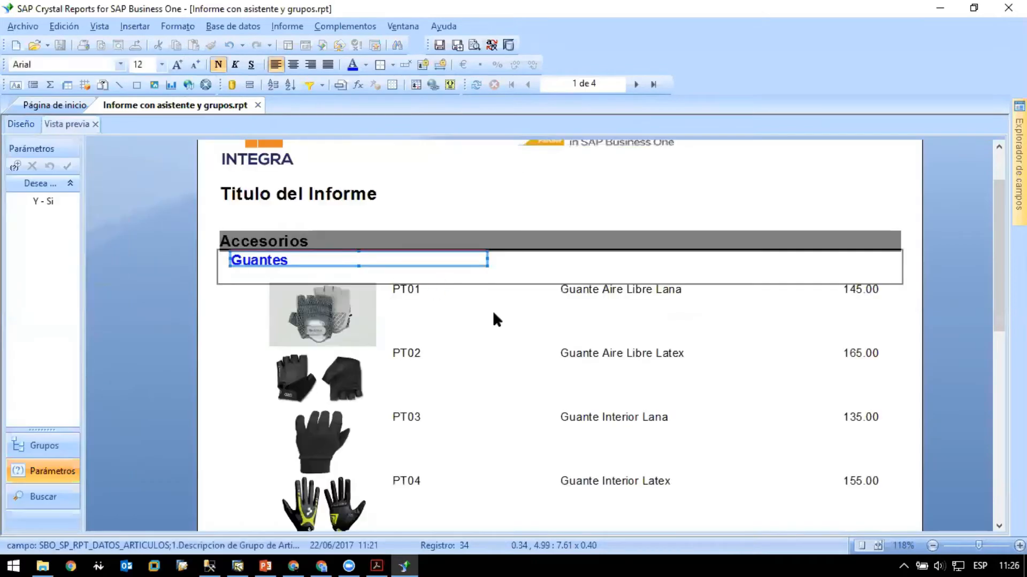
pyautogui.click(242, 333)
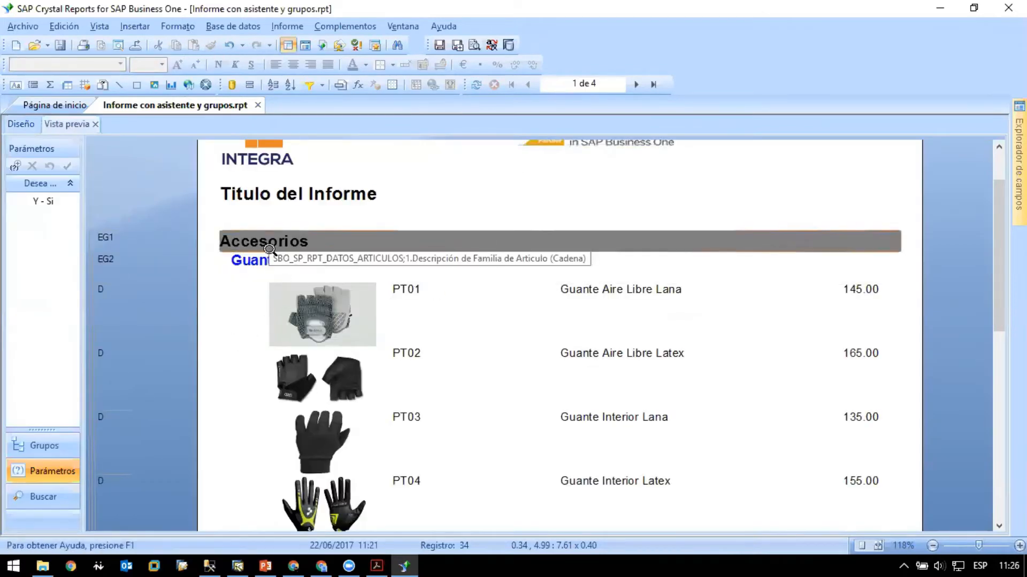
pyautogui.click(24, 125)
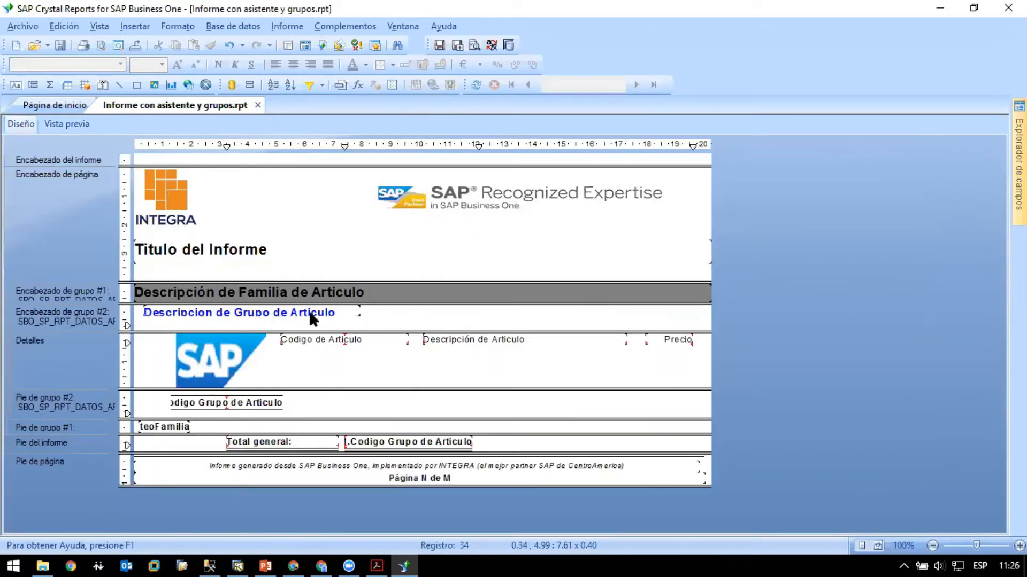
# - Enlarge the group description field to about 15 cm wide and 0.71 cm tall, shift it slightly right, and check the report preview
pyautogui.click(258, 313)
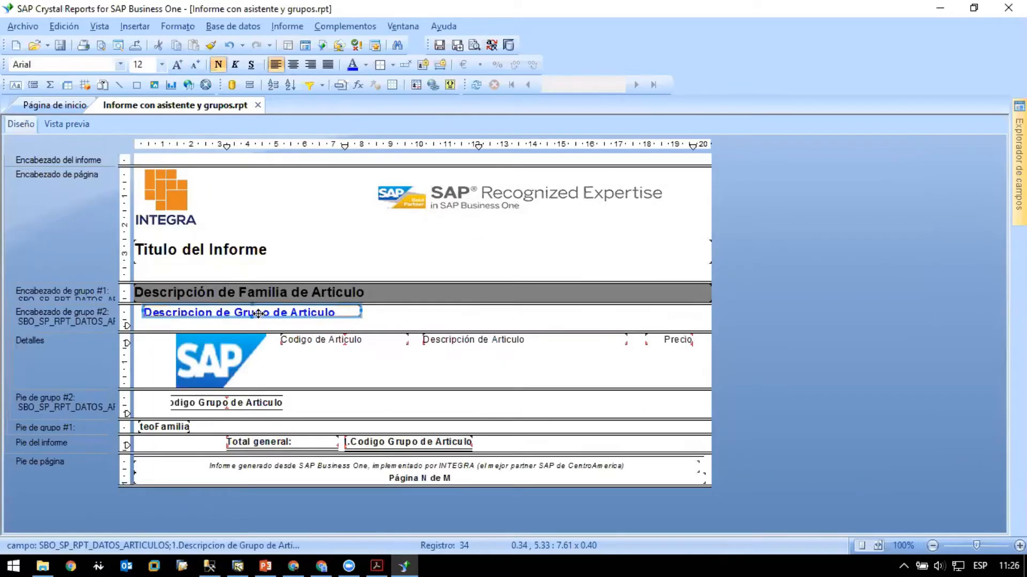
pyautogui.moveTo(252, 315)
pyautogui.mouseDown()
pyautogui.moveTo(252, 305)
pyautogui.moveTo(255, 327)
pyautogui.mouseUp()
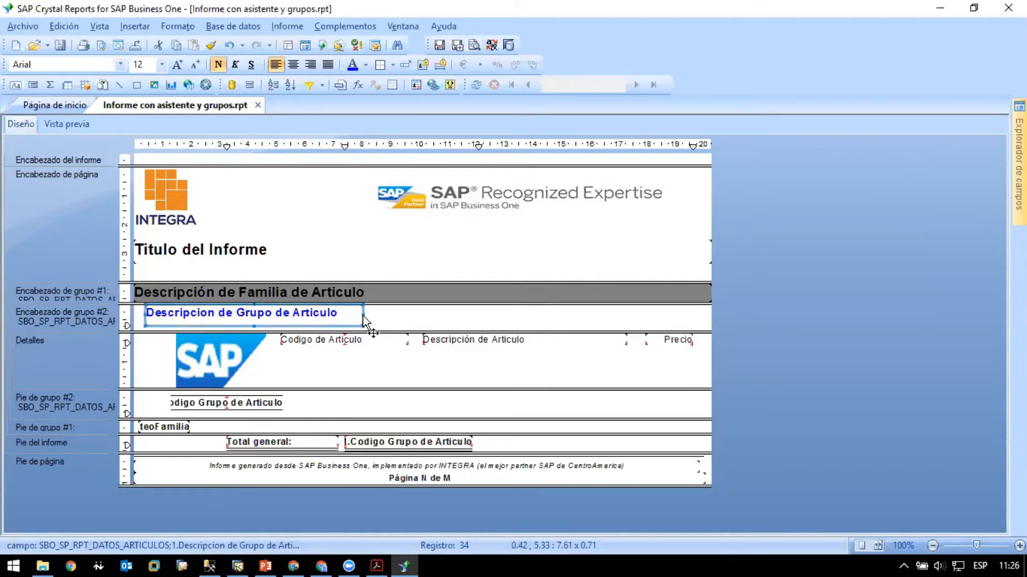
pyautogui.moveTo(362, 316); pyautogui.dragTo(574, 316)
pyautogui.moveTo(210, 321); pyautogui.dragTo(214, 319)
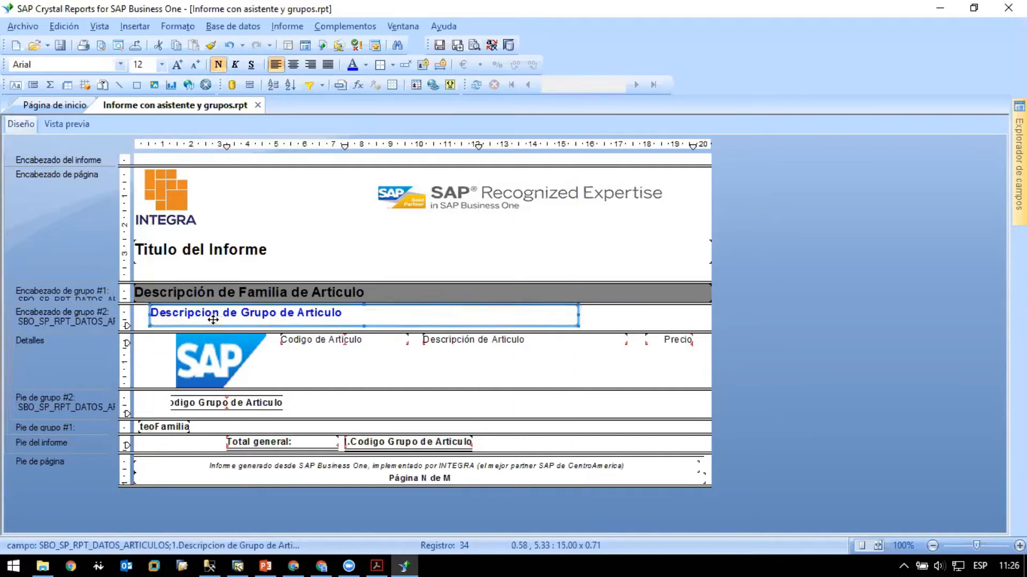
pyautogui.click(140, 318)
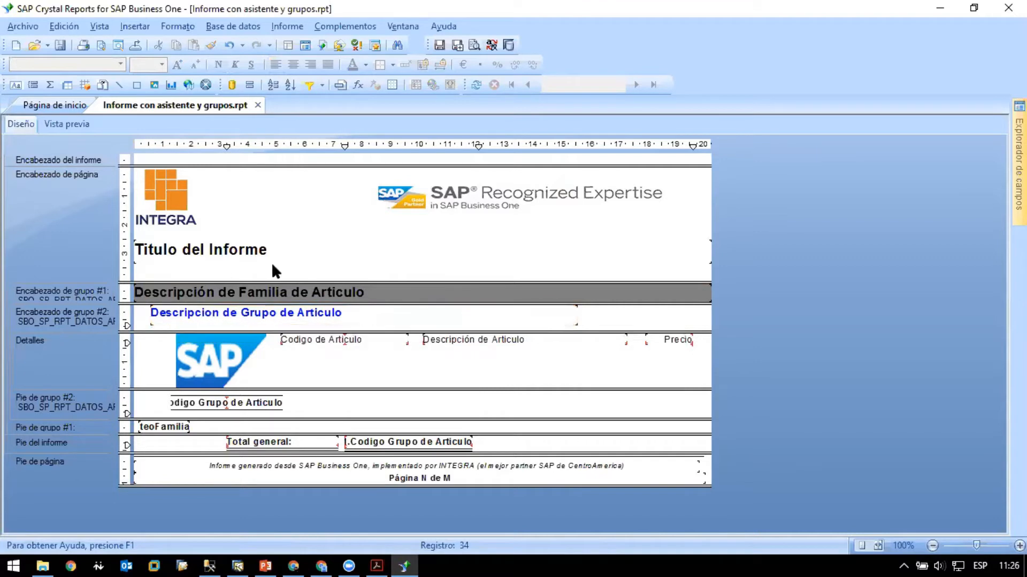
pyautogui.click(68, 124)
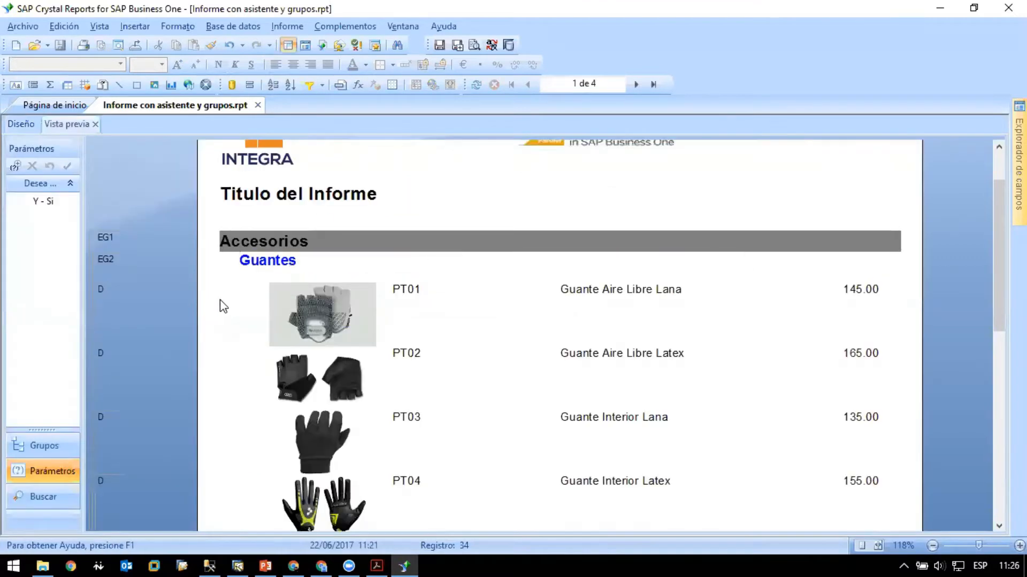
pyautogui.click(29, 125)
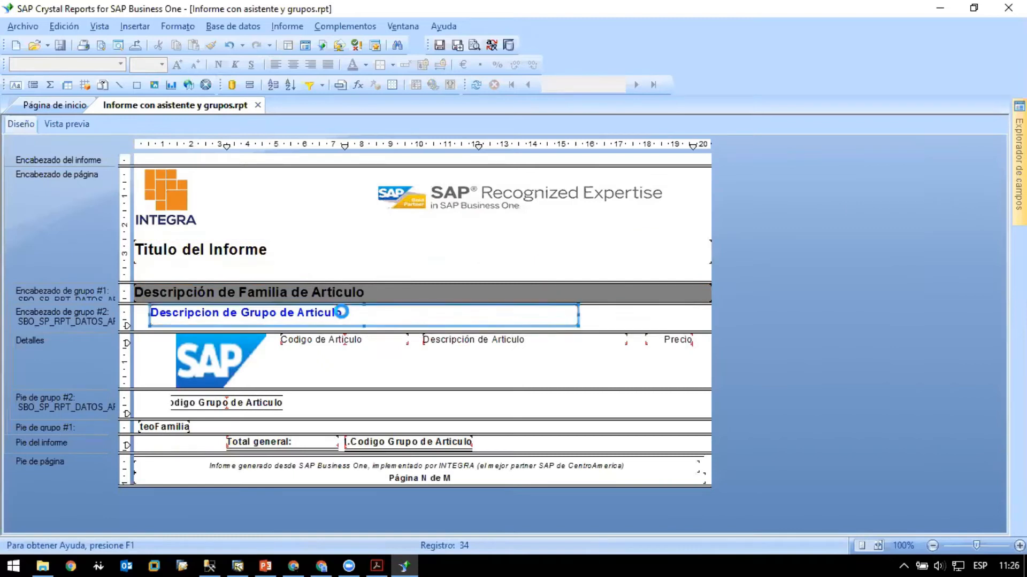
# - Shift the group description field down within the group 2 header, and move it back up to the section's top edge
pyautogui.click(407, 314)
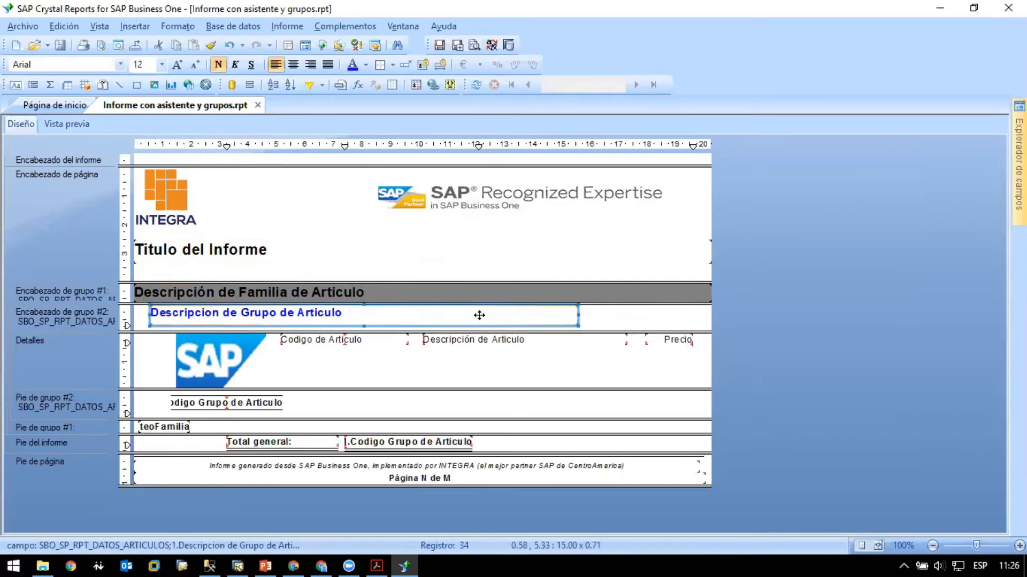
pyautogui.press('Down')
pyautogui.hotkey('ctrl', 'z')
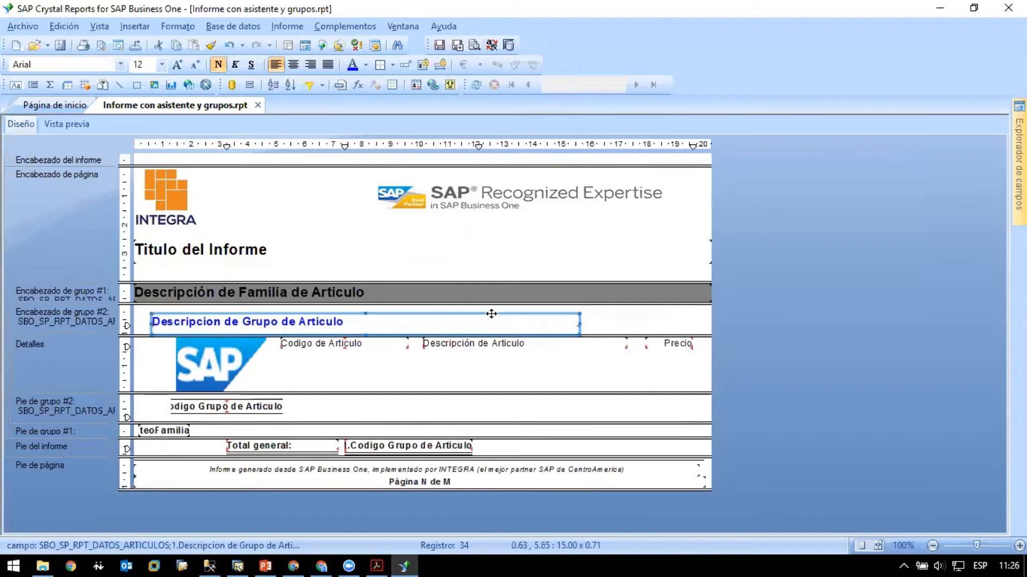
pyautogui.moveTo(522, 327); pyautogui.dragTo(522, 319)
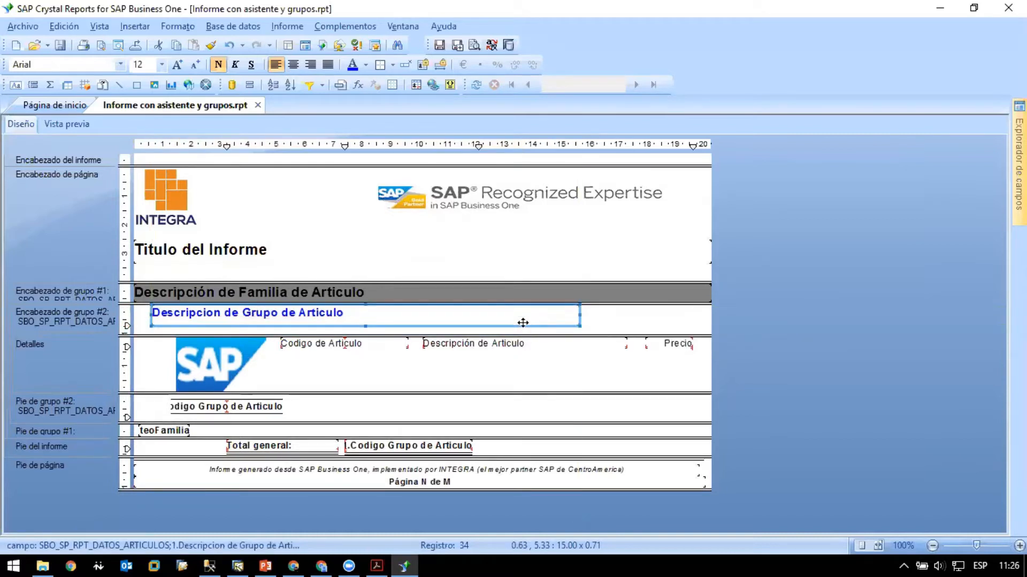
pyautogui.click(637, 320)
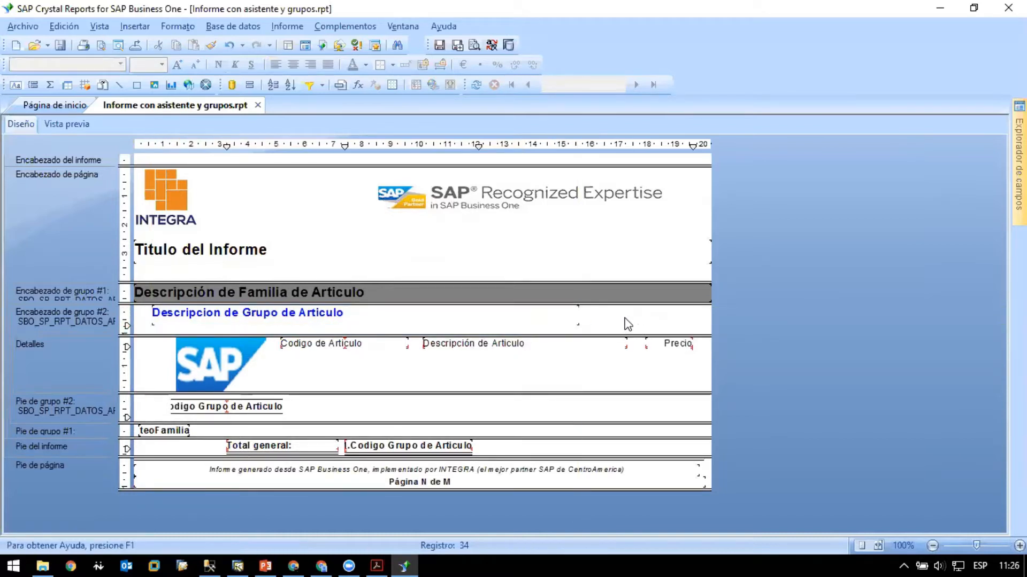
pyautogui.rightClick(622, 322)
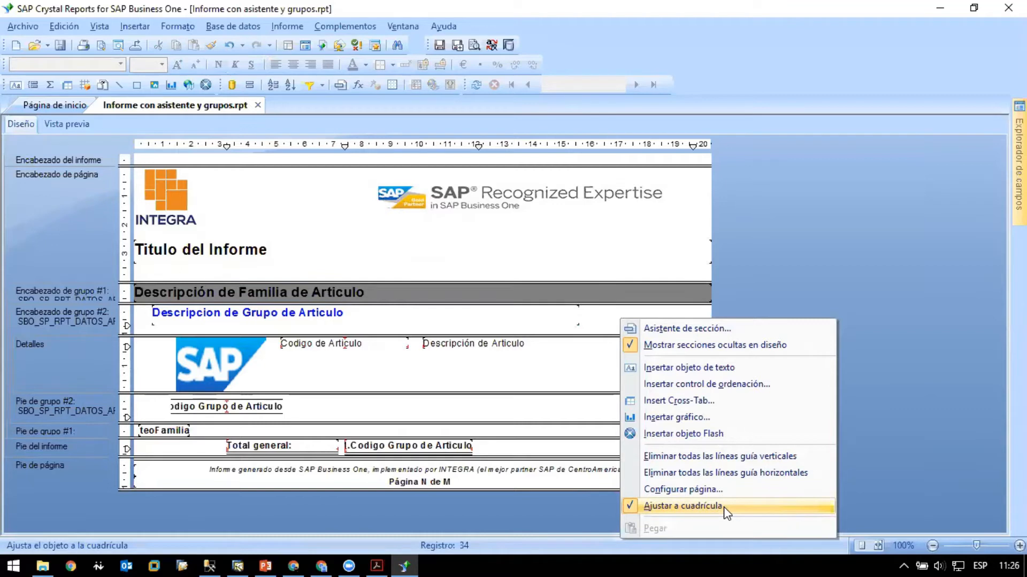
pyautogui.click(615, 324)
# - Try nudging the group description field up and down with grid snapping on, ending at the top of the group 2 header
pyautogui.click(523, 324)
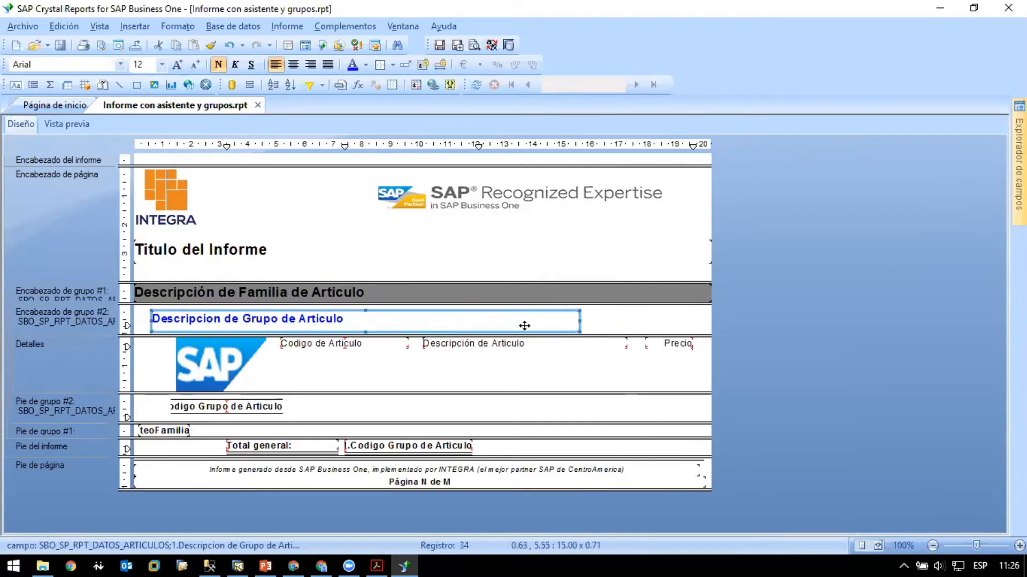
pyautogui.press('Down')
pyautogui.press('Down')
pyautogui.press('Up')
pyautogui.press('Down')
pyautogui.press('Down')
pyautogui.press('Up')
pyautogui.press('Up')
pyautogui.press('Up')
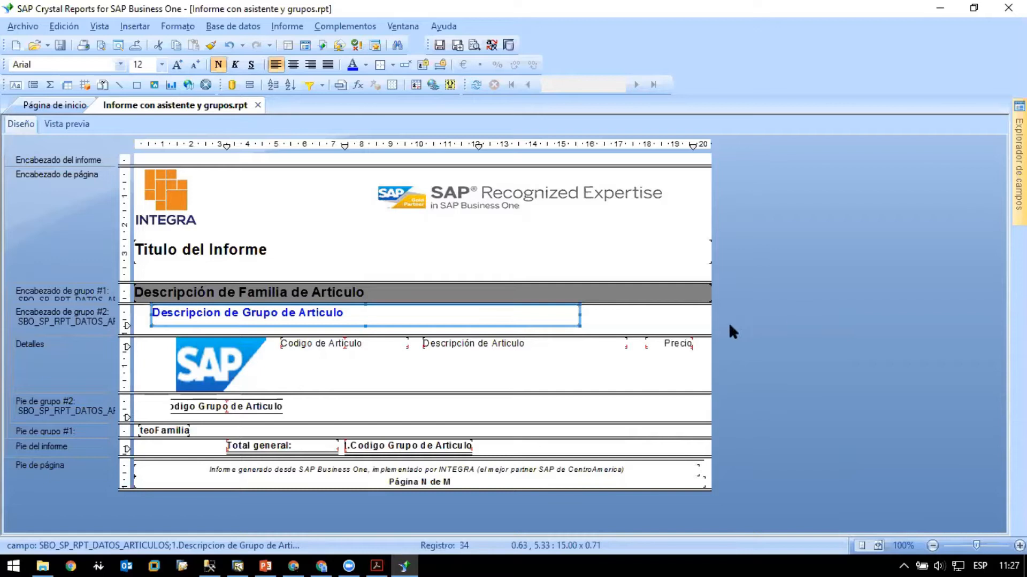
# - Turn off snapping to the grid (Ajustar a cuadrícula) in the report design
pyautogui.click(671, 321)
pyautogui.rightClick(636, 320)
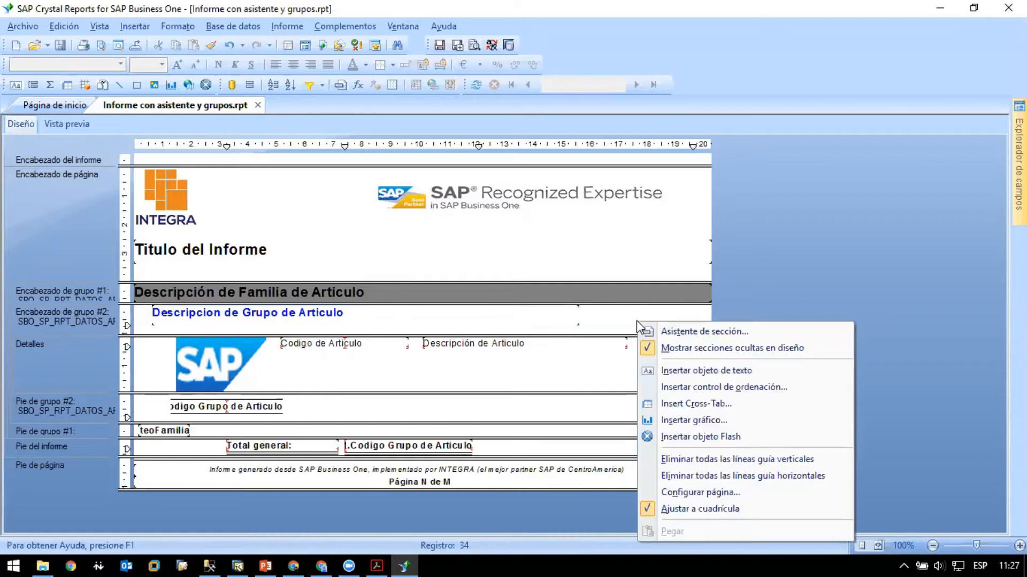
pyautogui.click(720, 511)
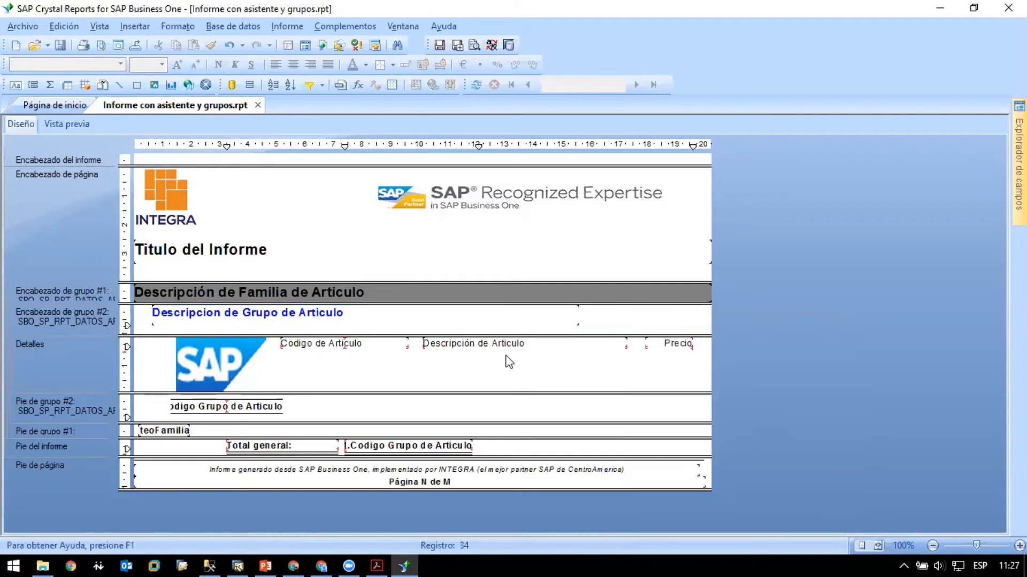
# - Nudge the group description field in fine steps until it sits slightly below the top edge of the group 2 header
pyautogui.click(500, 310)
pyautogui.press('Down')
pyautogui.press('Down')
pyautogui.press('Down')
pyautogui.press('Down')
pyautogui.press('Down')
pyautogui.press('Down')
pyautogui.press('Down')
pyautogui.press('Down')
pyautogui.press('Down')
pyautogui.press('Down')
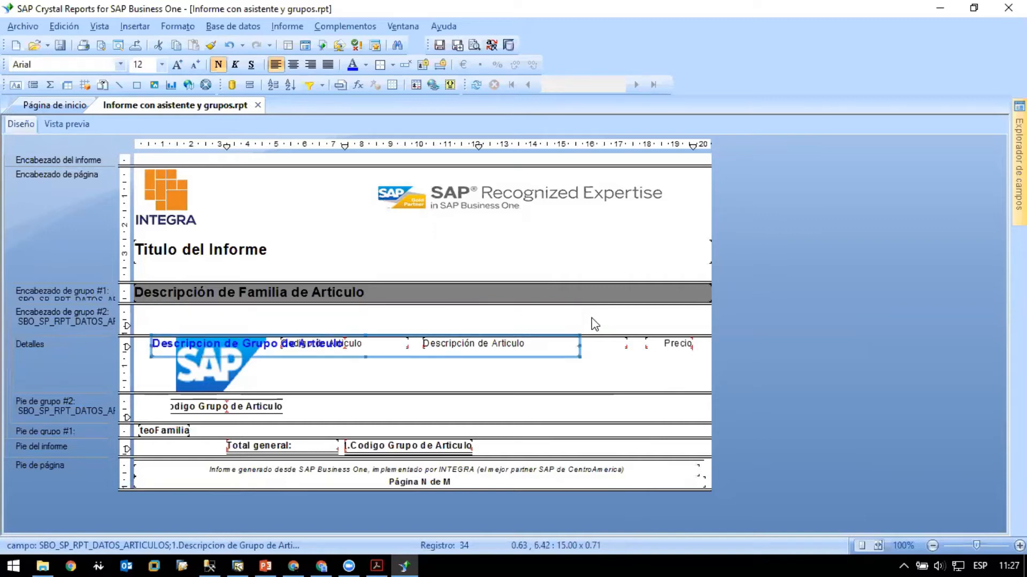
pyautogui.press('Up')
pyautogui.press('Up')
pyautogui.press('Up')
pyautogui.press('Up')
pyautogui.press('Up')
pyautogui.press('Up')
pyautogui.press('Up')
pyautogui.press('Up')
pyautogui.press('Up')
pyautogui.press('Up')
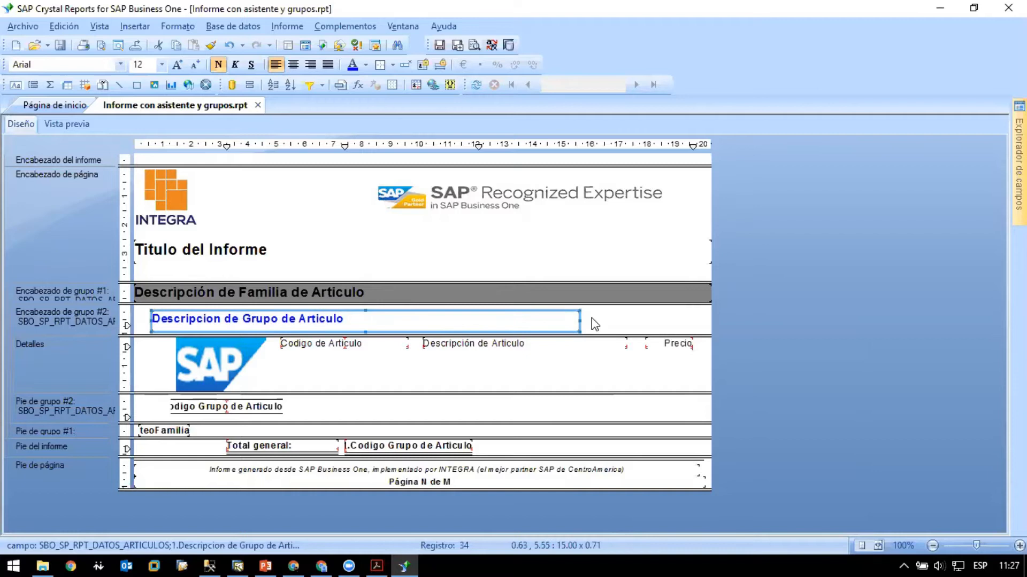
pyautogui.press('Up')
pyautogui.press('Up')
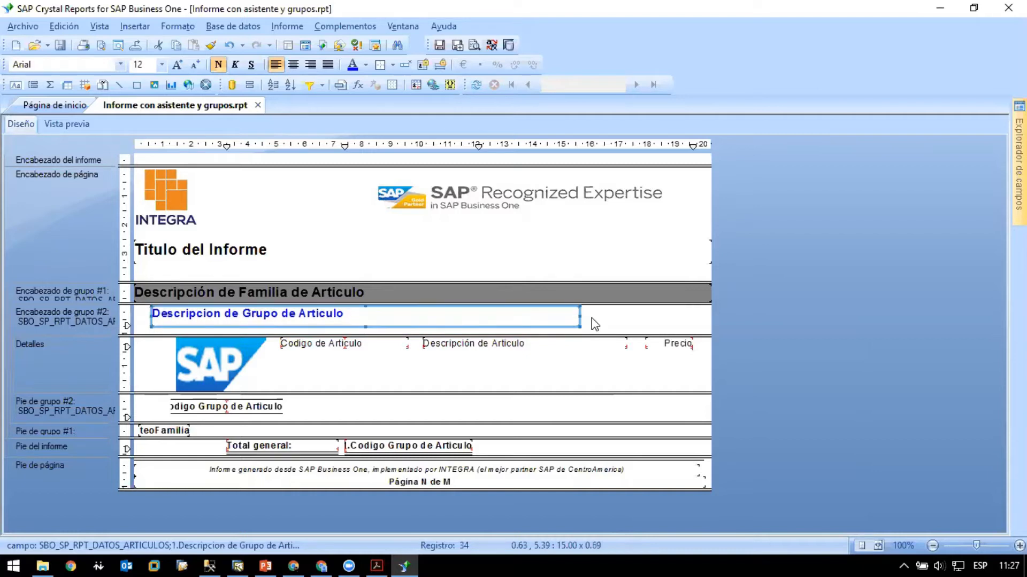
pyautogui.press('Down')
pyautogui.press('Down')
pyautogui.press('Down')
pyautogui.press('Down')
pyautogui.press('Down')
pyautogui.press('Up')
pyautogui.press('Up')
pyautogui.press('Up')
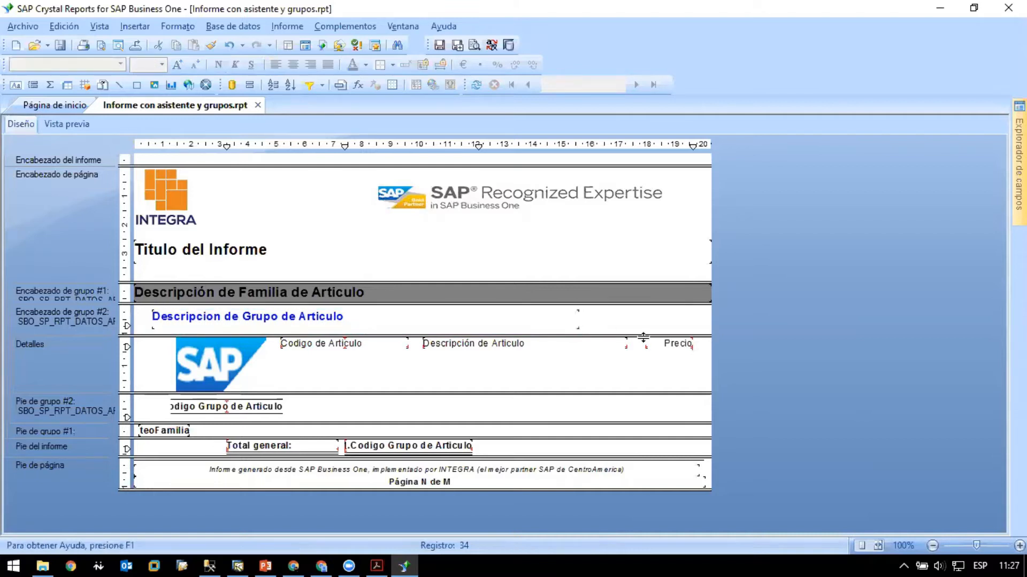
# - Review the border options of the group description field without changing them, and underline the field's text
pyautogui.rightClick(313, 317)
pyautogui.click(386, 78)
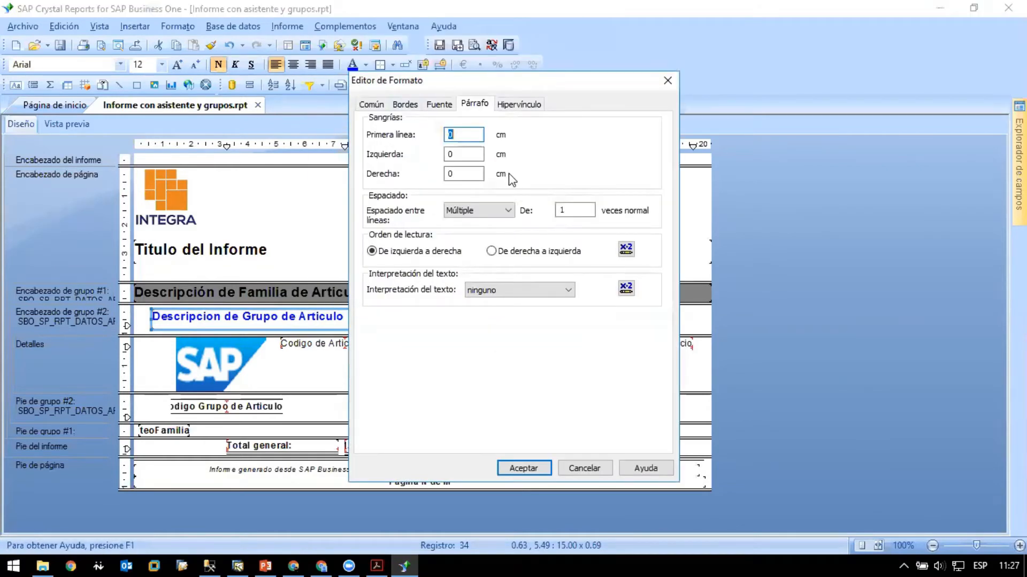
pyautogui.click(406, 104)
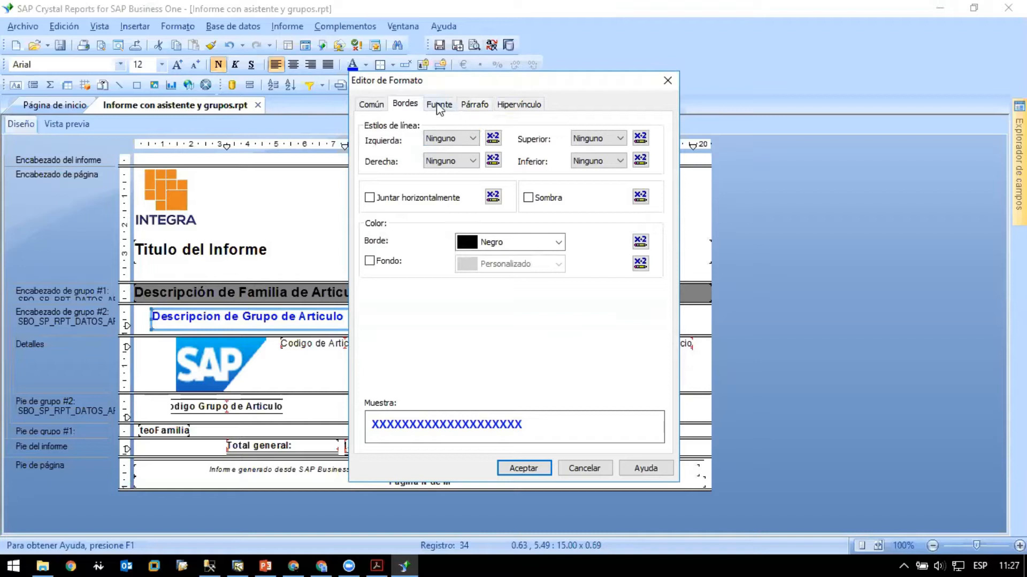
pyautogui.click(584, 469)
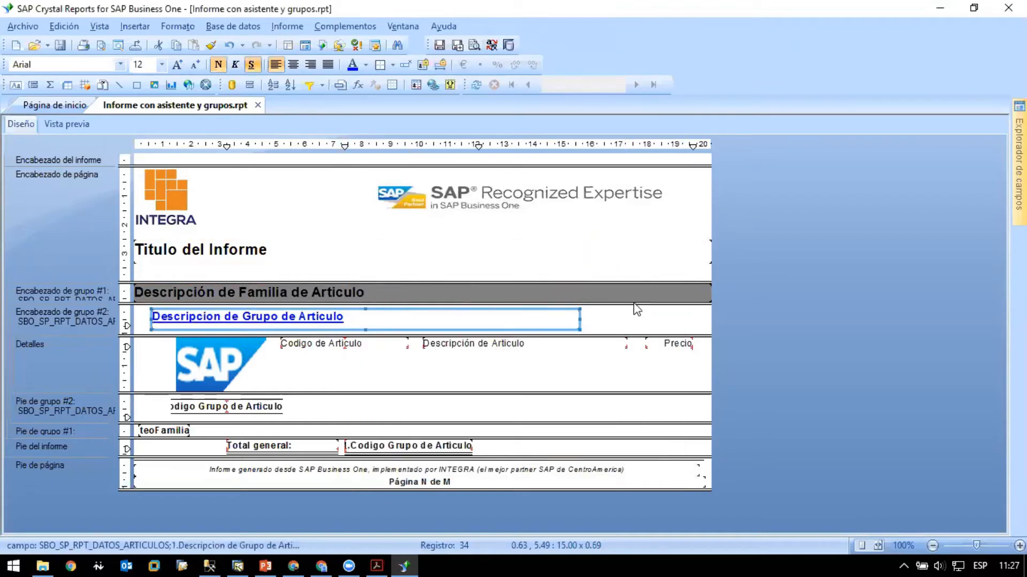
pyautogui.click(637, 321)
# - Preview the report to check the formatted family and group headings above the articles, and return to the design
pyautogui.click(70, 124)
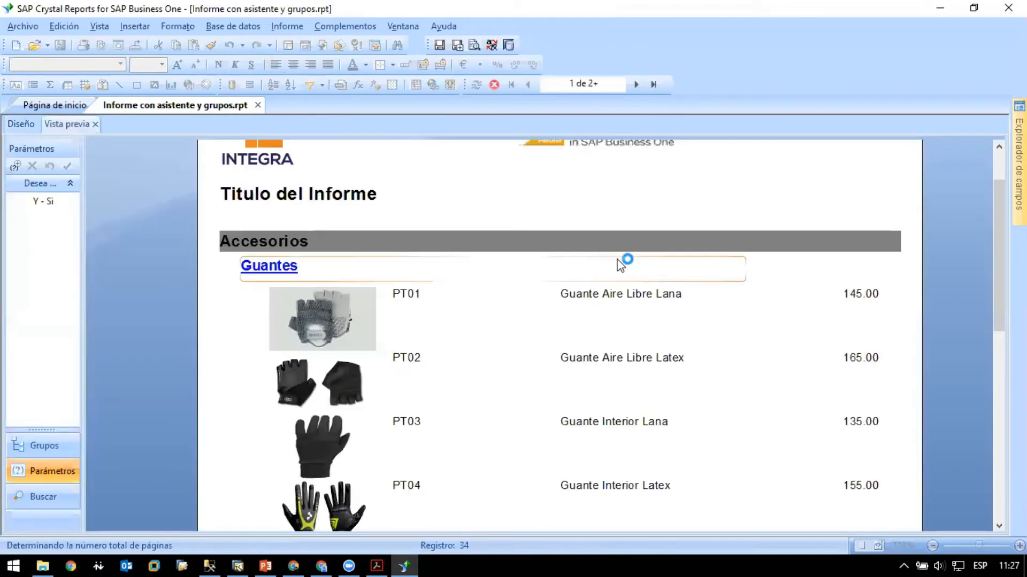
pyautogui.scroll(-8, 448, 314)
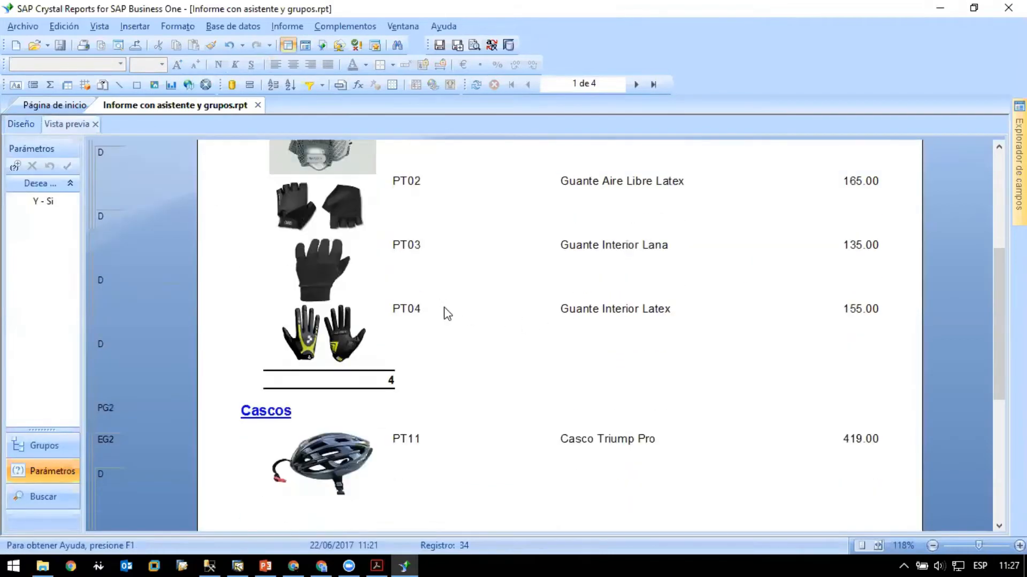
pyautogui.scroll(4, 448, 314)
pyautogui.scroll(5, 448, 314)
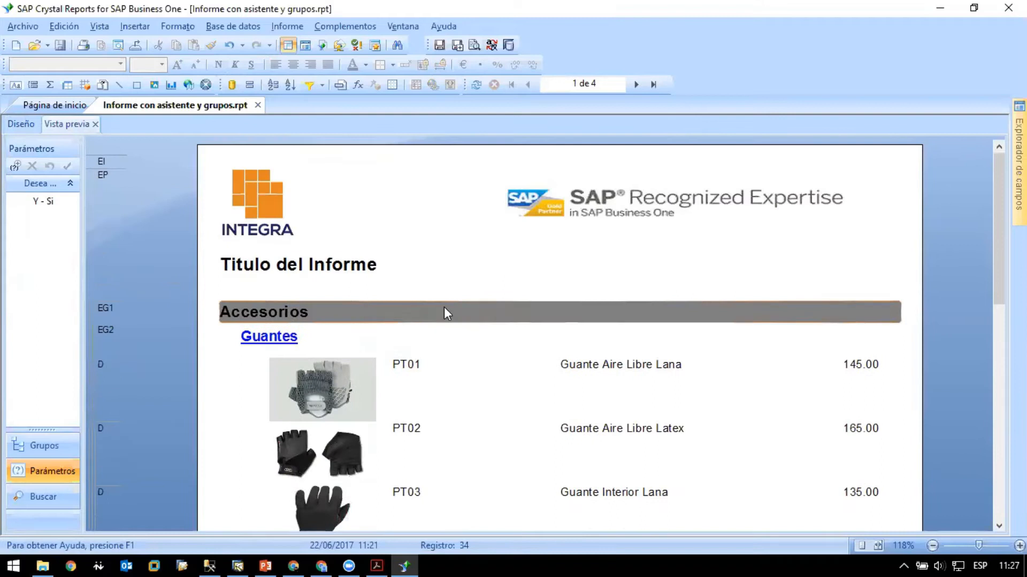
pyautogui.scroll(-3, 447, 314)
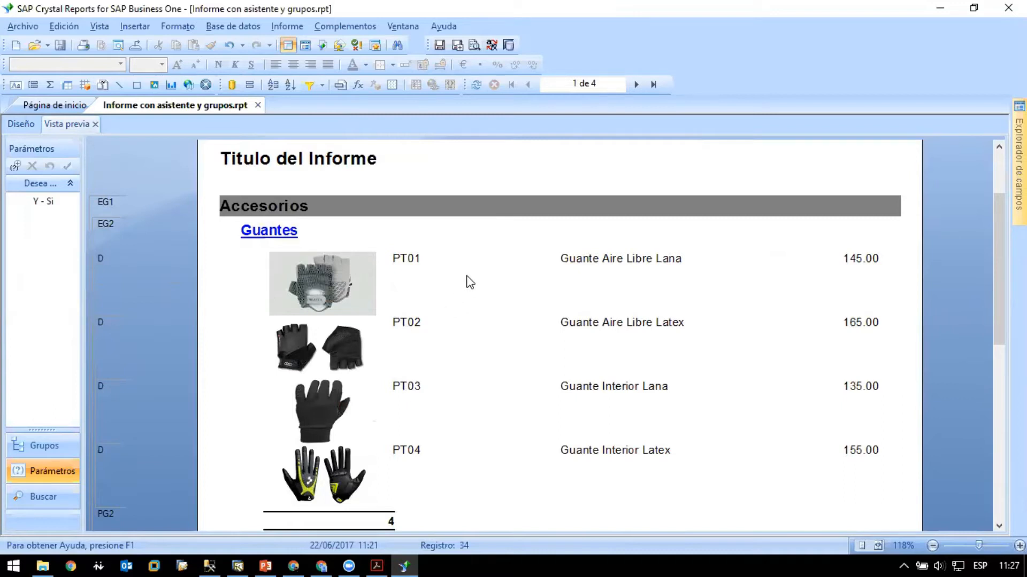
pyautogui.scroll(3, 428, 261)
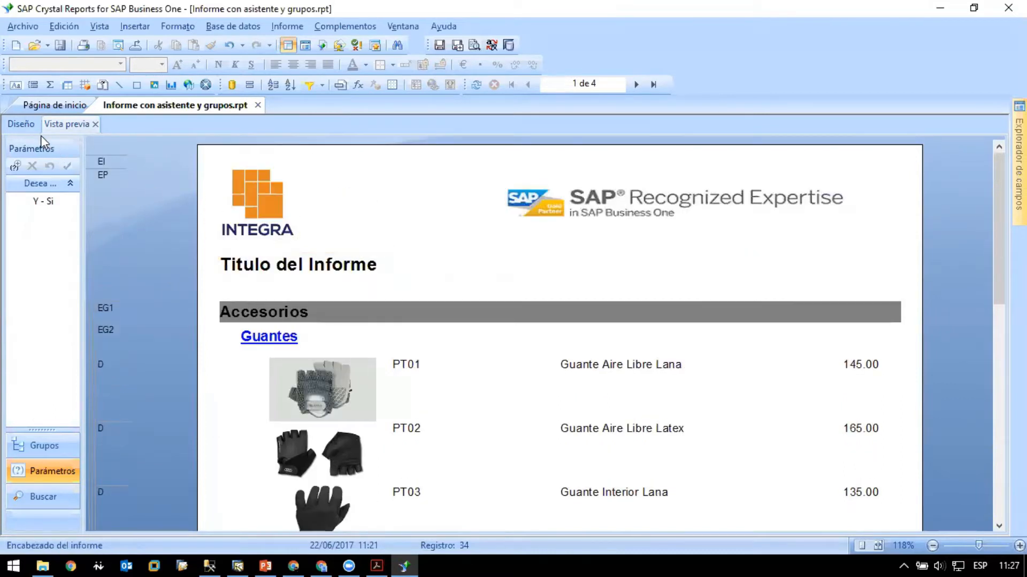
pyautogui.click(26, 122)
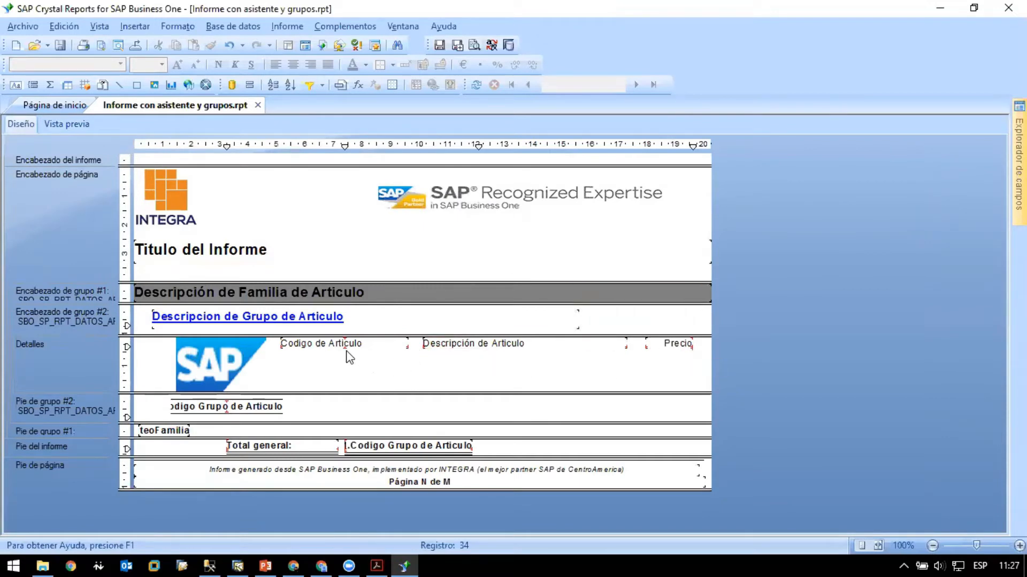
# - Enlarge the group 2 header section downward and insert a text object reading "Fotografia" above the article image
pyautogui.moveTo(392, 335); pyautogui.dragTo(385, 353)
pyautogui.click(16, 85)
pyautogui.moveTo(178, 337); pyautogui.dragTo(256, 351)
pyautogui.write('Fotografia')
pyautogui.click(358, 345)
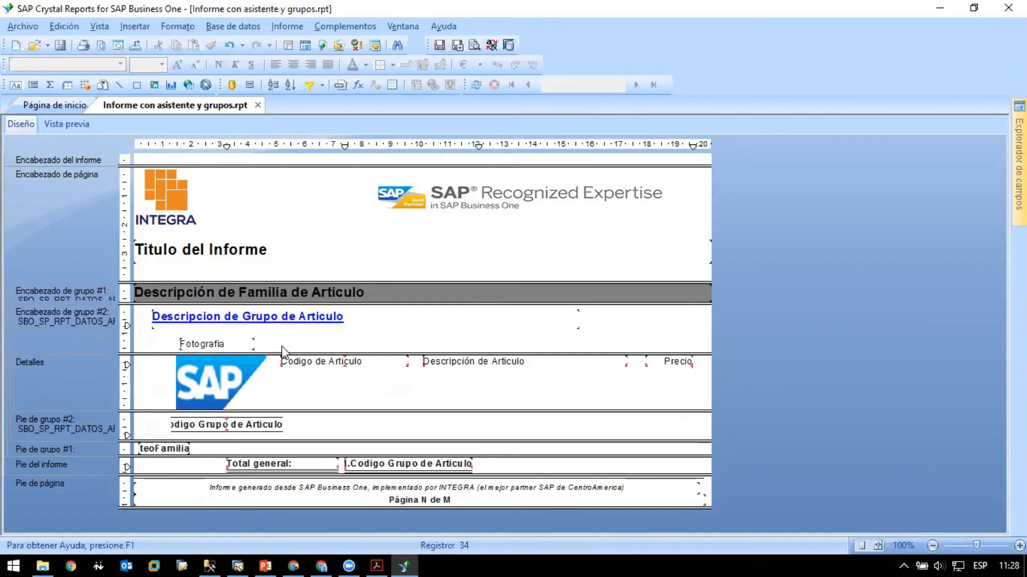
# - Insert a text object reading "C" above the article code field in the group 2 header
pyautogui.click(250, 346)
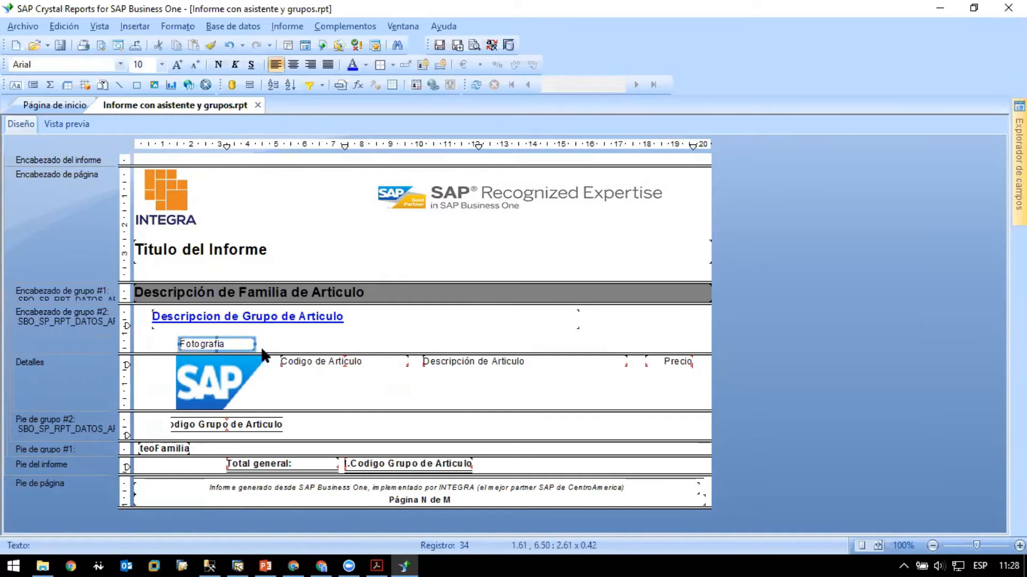
pyautogui.click(16, 85)
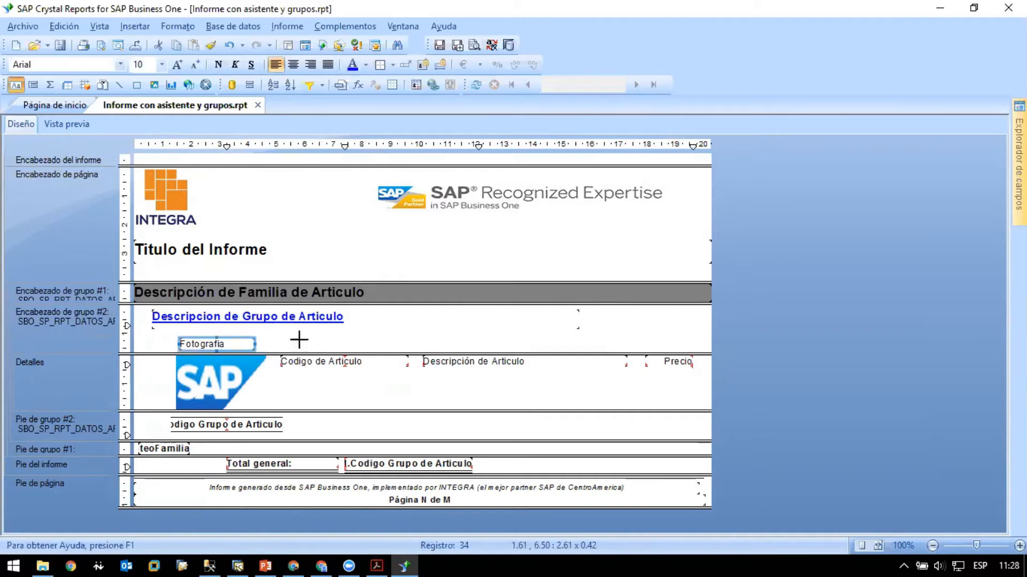
pyautogui.click(282, 337)
pyautogui.write('g')
pyautogui.click(361, 353)
pyautogui.click(290, 345)
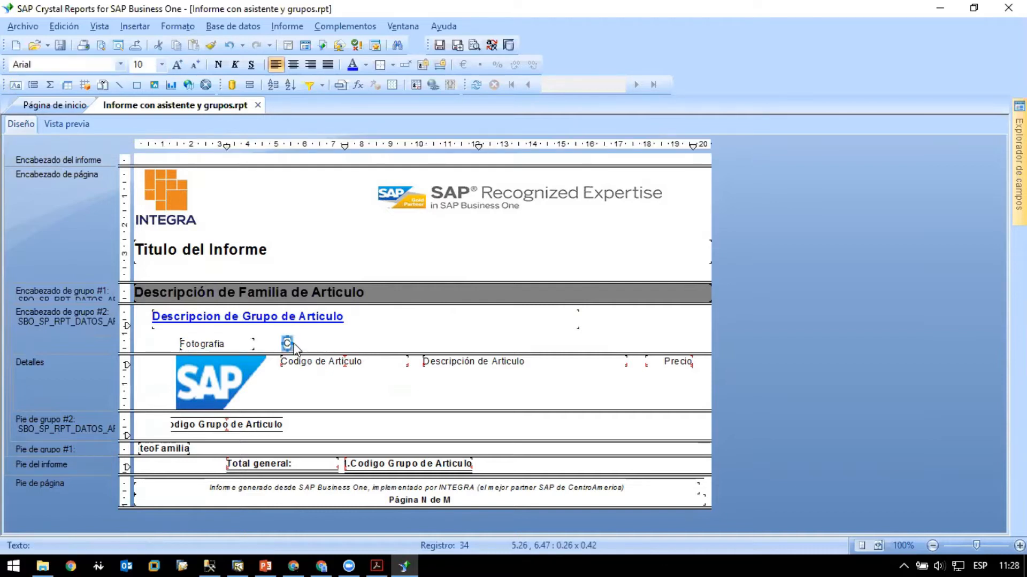
pyautogui.click(322, 353)
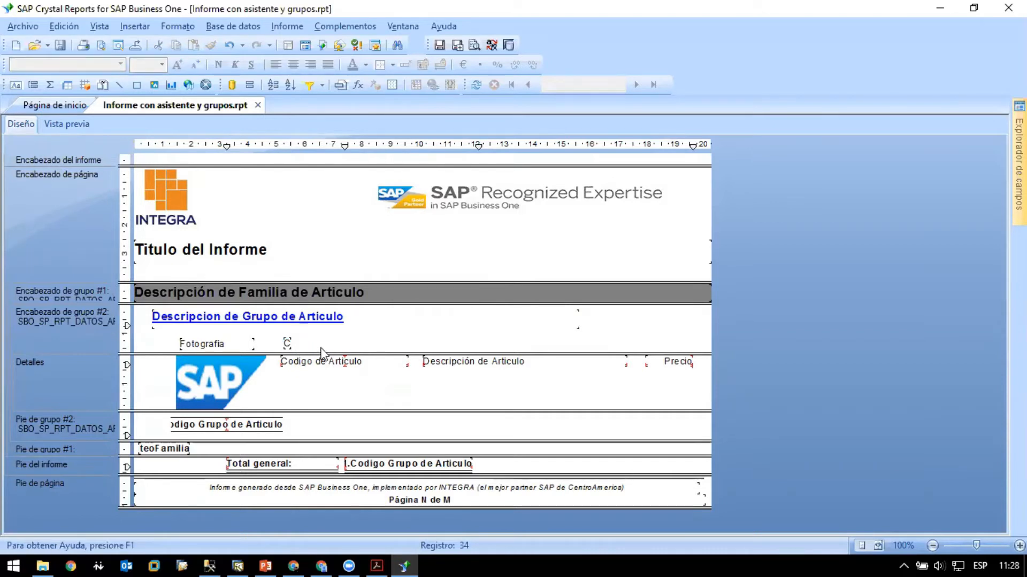
# - Insert a text object reading "descripcion" beside the "C" heading in the group 2 header
pyautogui.click(15, 84)
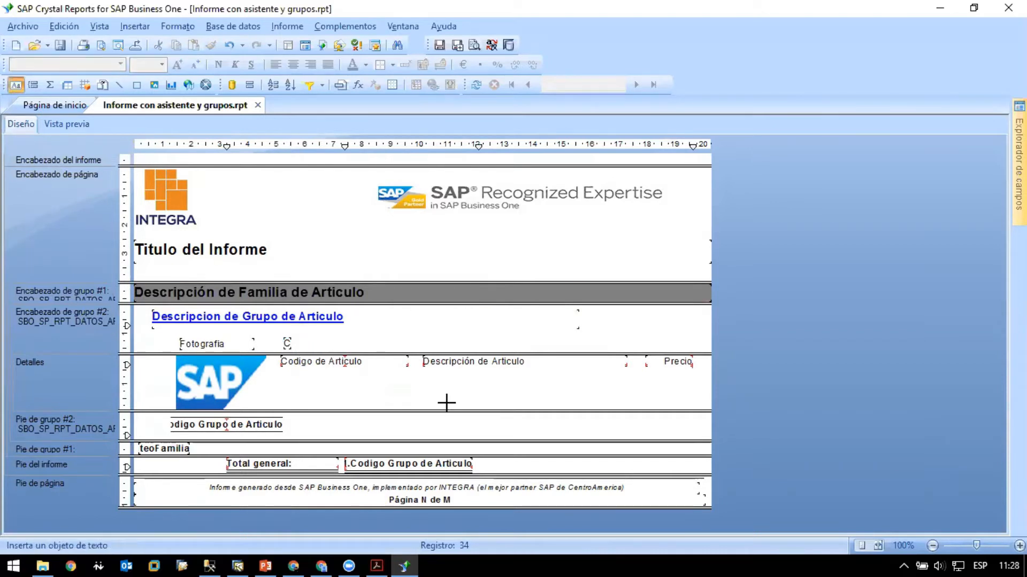
pyautogui.click(365, 341)
pyautogui.write('descripci')
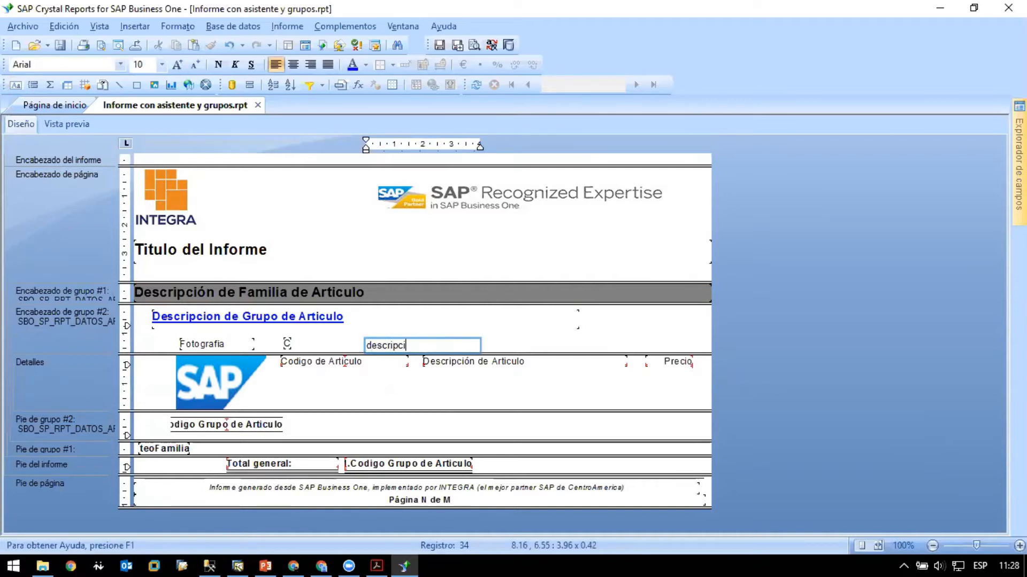
pyautogui.write('on')
pyautogui.click(509, 345)
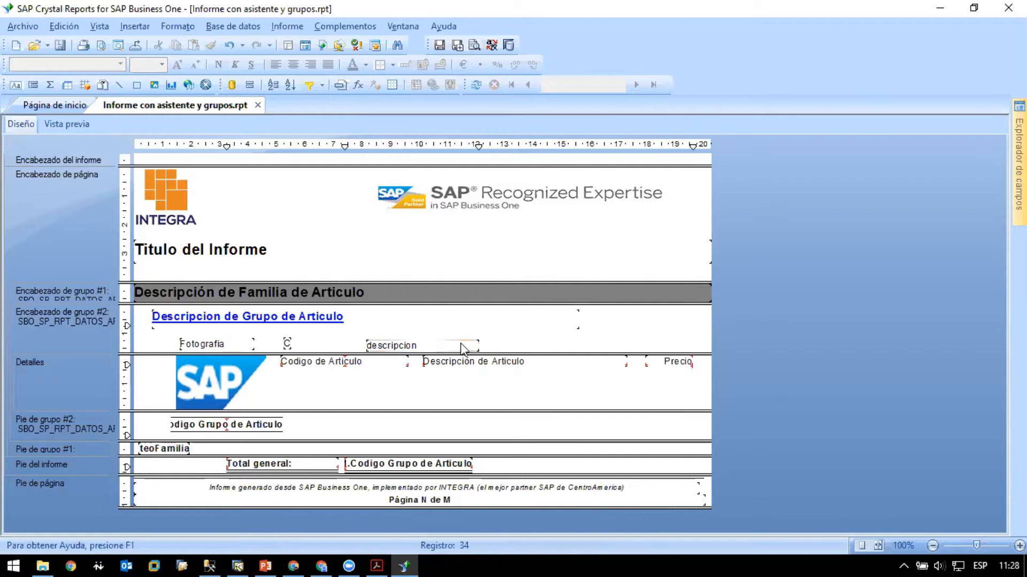
# - Insert a text object reading "Precio" after the "descripcion" heading in the group 2 header
pyautogui.click(15, 84)
pyautogui.click(509, 339)
pyautogui.write('Precio')
pyautogui.click(658, 345)
# - Give the "Fotografia" heading the same width (El mismo ancho) as the article image in the details section
pyautogui.click(228, 386)
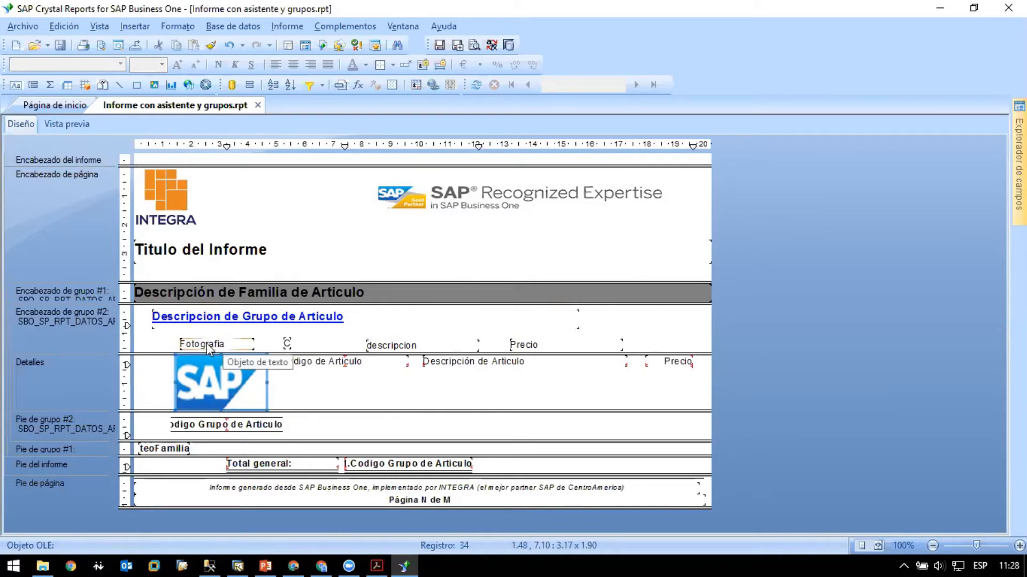
pyautogui.click(328, 395)
pyautogui.click(246, 386)
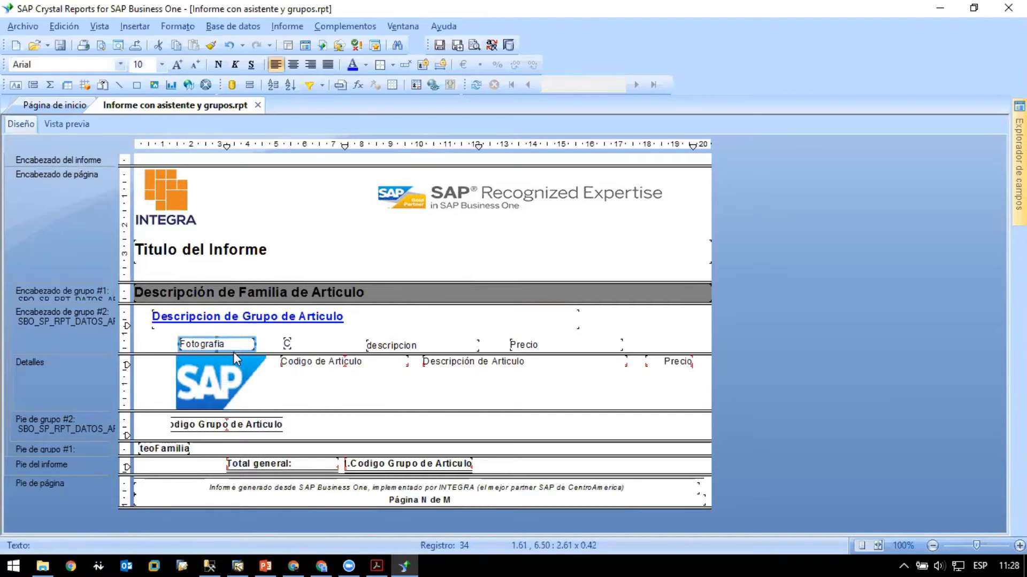
pyautogui.click(316, 395)
pyautogui.click(242, 361)
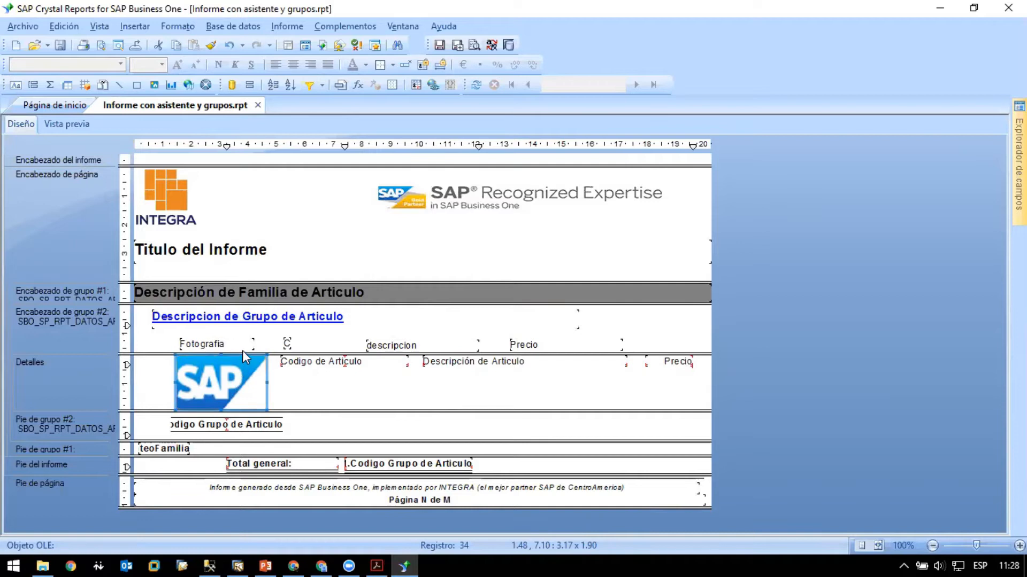
pyautogui.keyDown('ctrl'); pyautogui.click(242, 345); pyautogui.keyUp('ctrl')
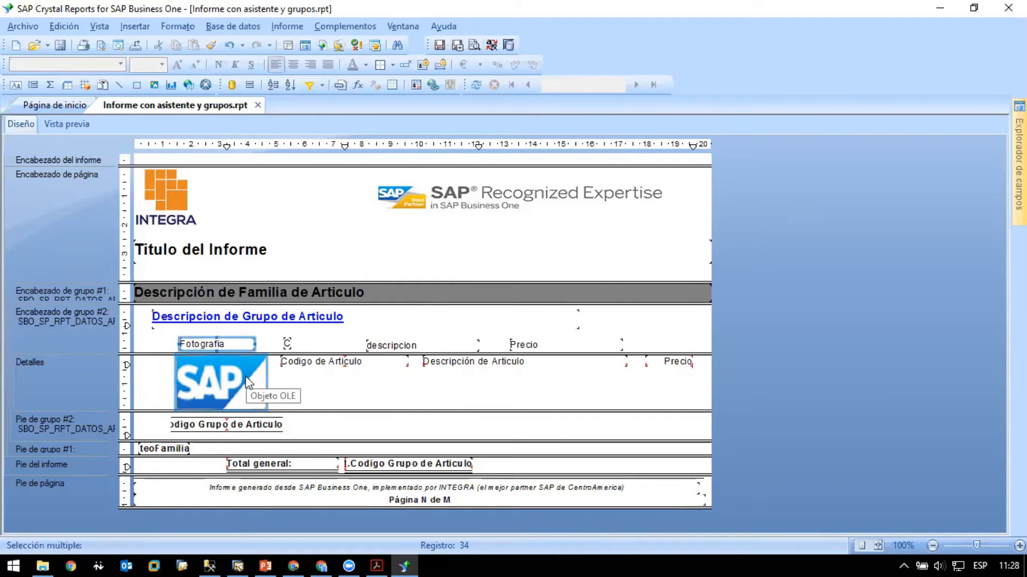
pyautogui.click(300, 391)
pyautogui.click(238, 369)
pyautogui.keyDown('ctrl'); pyautogui.click(233, 346); pyautogui.keyUp('ctrl')
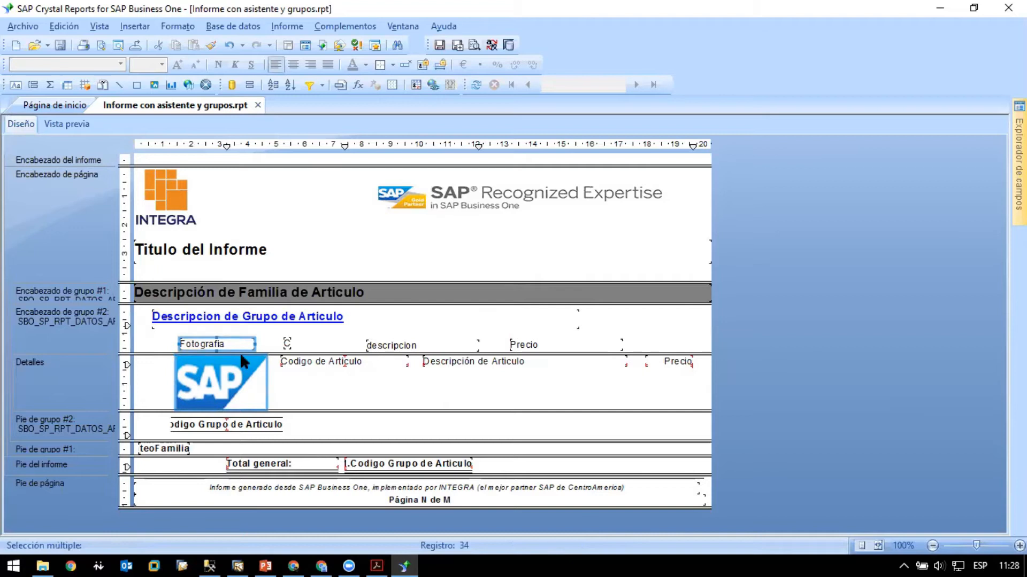
pyautogui.rightClick(254, 391)
pyautogui.moveTo(327, 441)
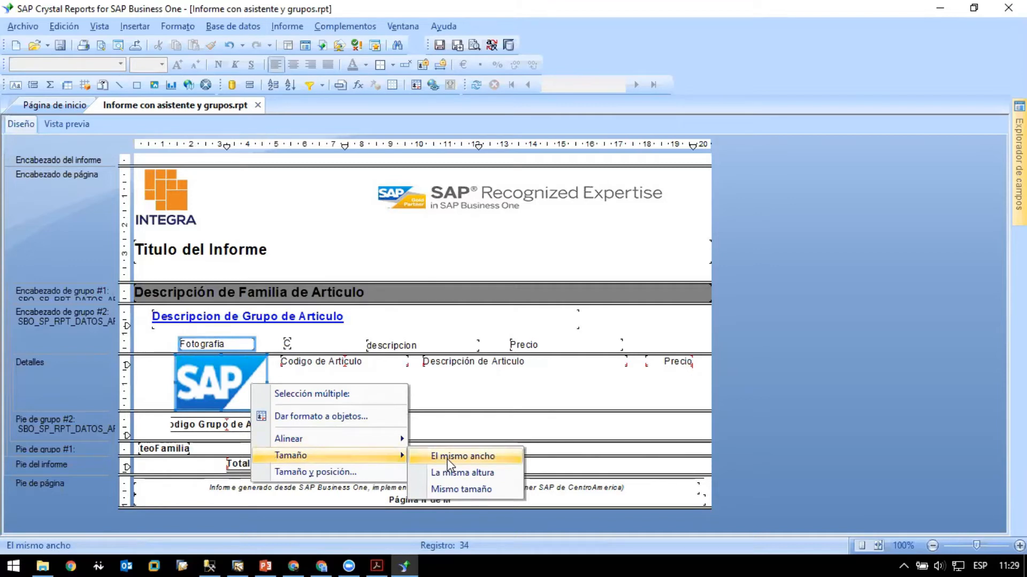
pyautogui.click(447, 458)
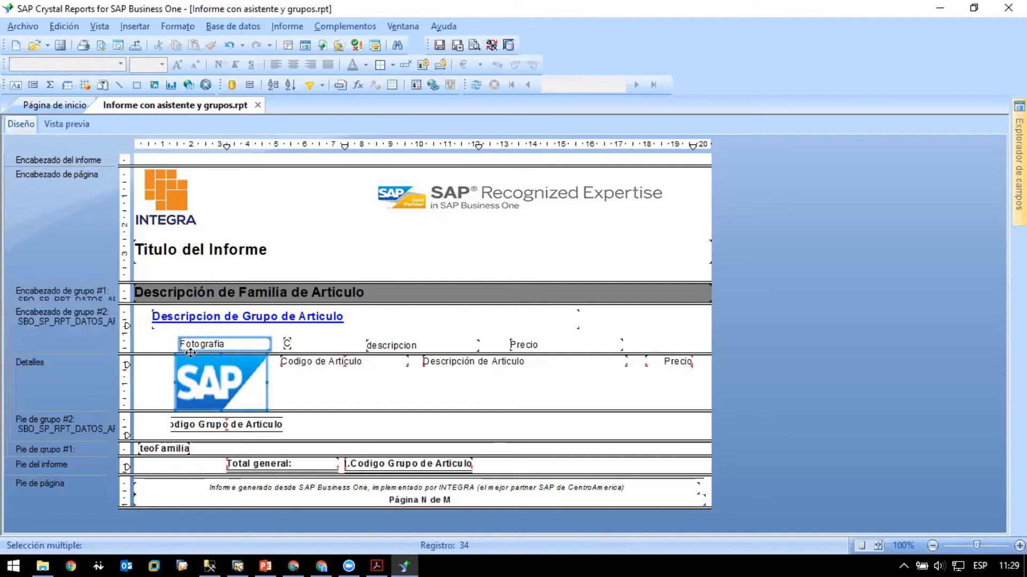
# - Align the left edges (Izquierdos) of the "Fotografia" heading and the article image
pyautogui.rightClick(262, 388)
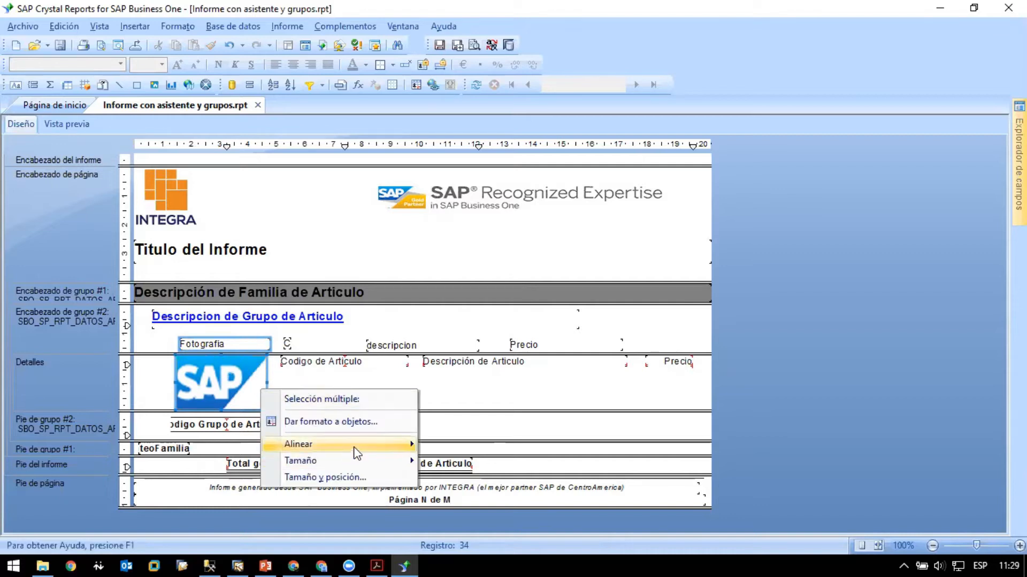
pyautogui.moveTo(357, 447)
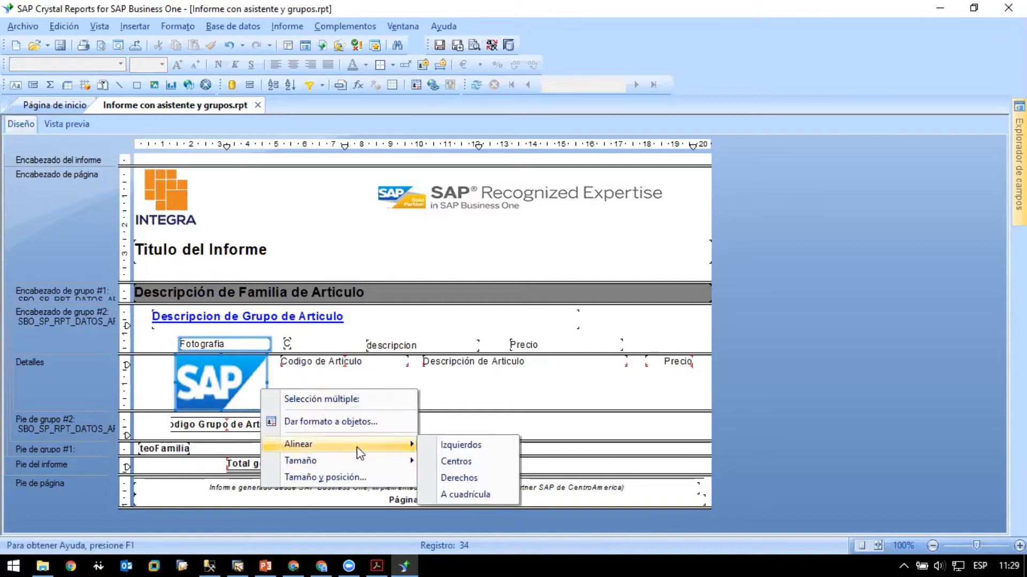
pyautogui.click(461, 446)
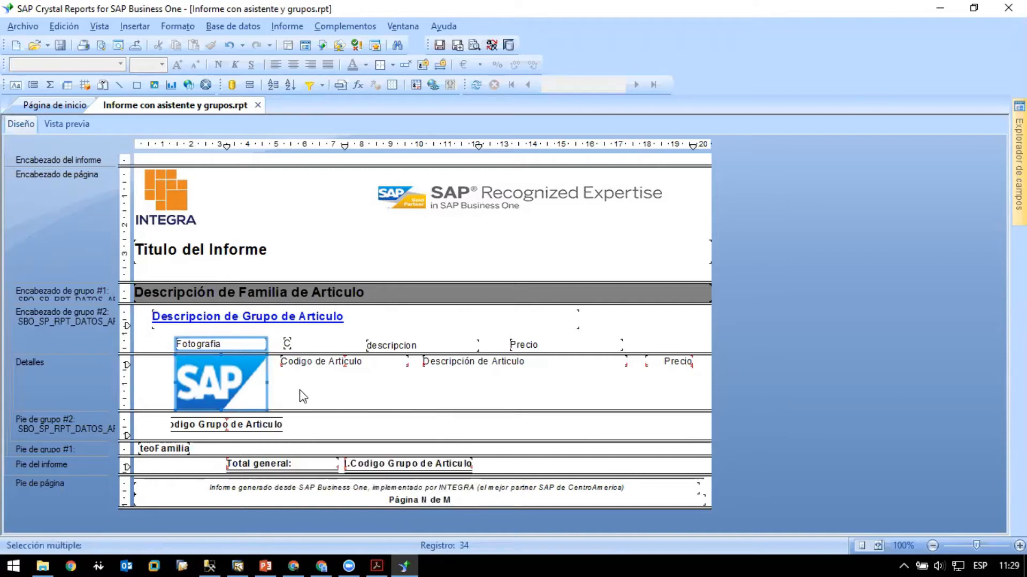
# - Align the "Fotografia" heading and the article image by their centers (Centros), and check the placement in the preview
pyautogui.rightClick(246, 371)
pyautogui.moveTo(377, 426)
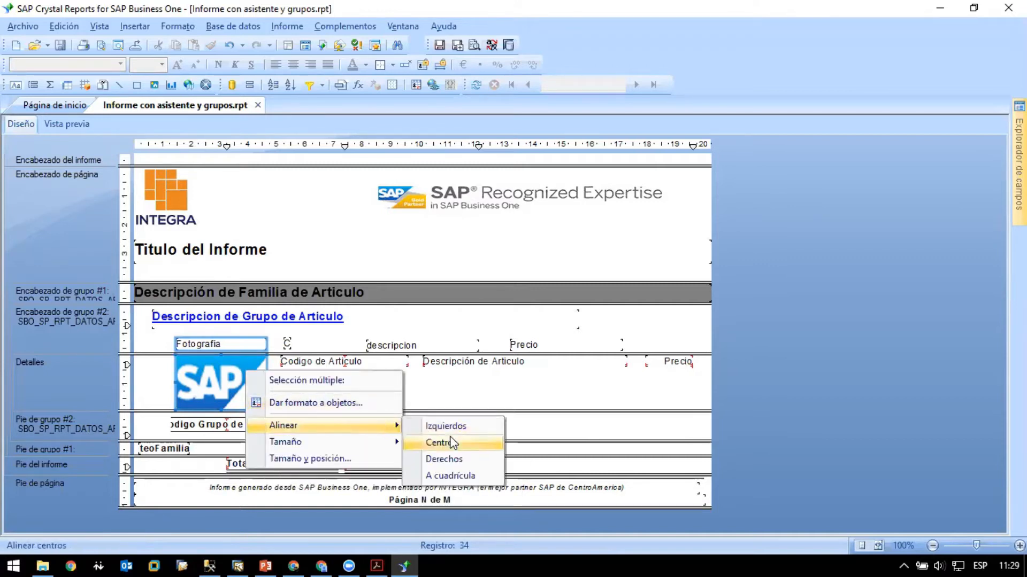
pyautogui.click(428, 440)
pyautogui.click(393, 409)
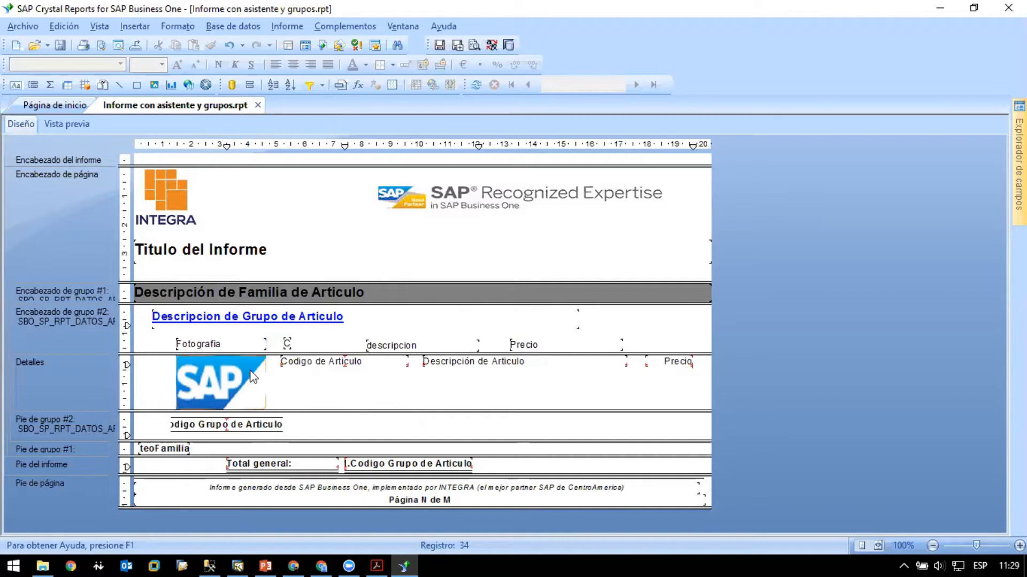
pyautogui.click(66, 123)
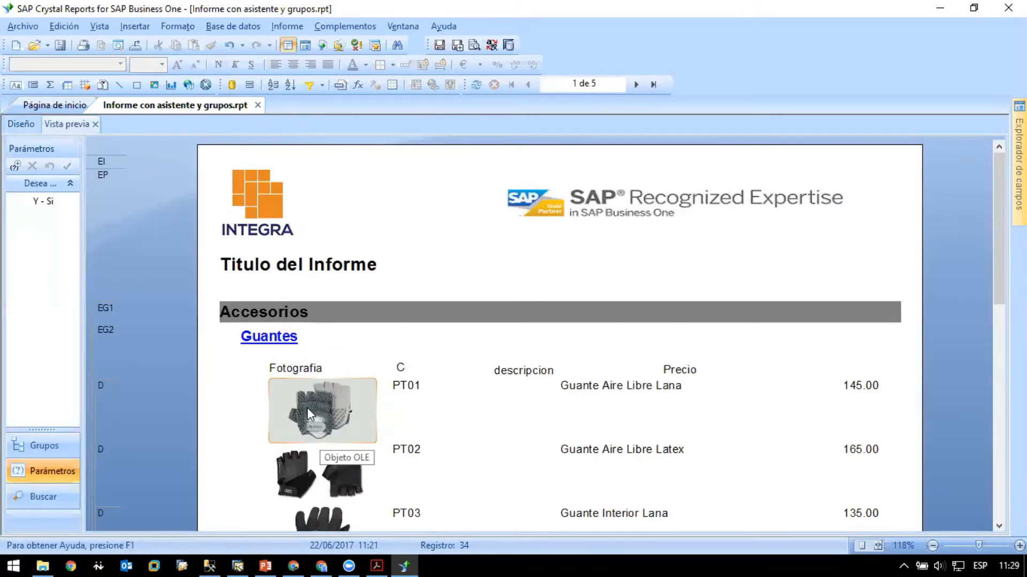
pyautogui.click(14, 125)
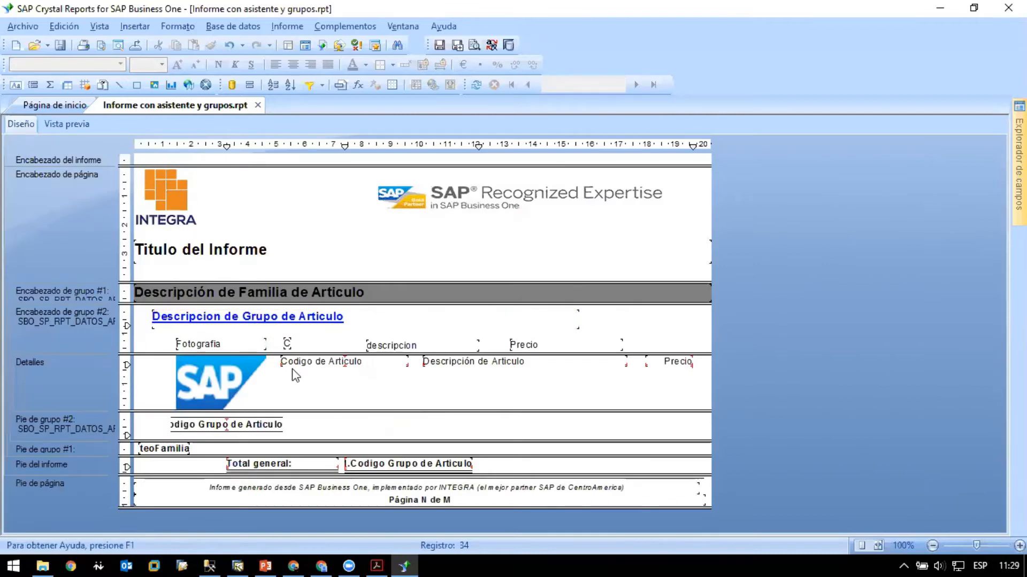
# - Center the text of the "Fotografia" heading and make it bold
pyautogui.click(253, 344)
pyautogui.click(293, 65)
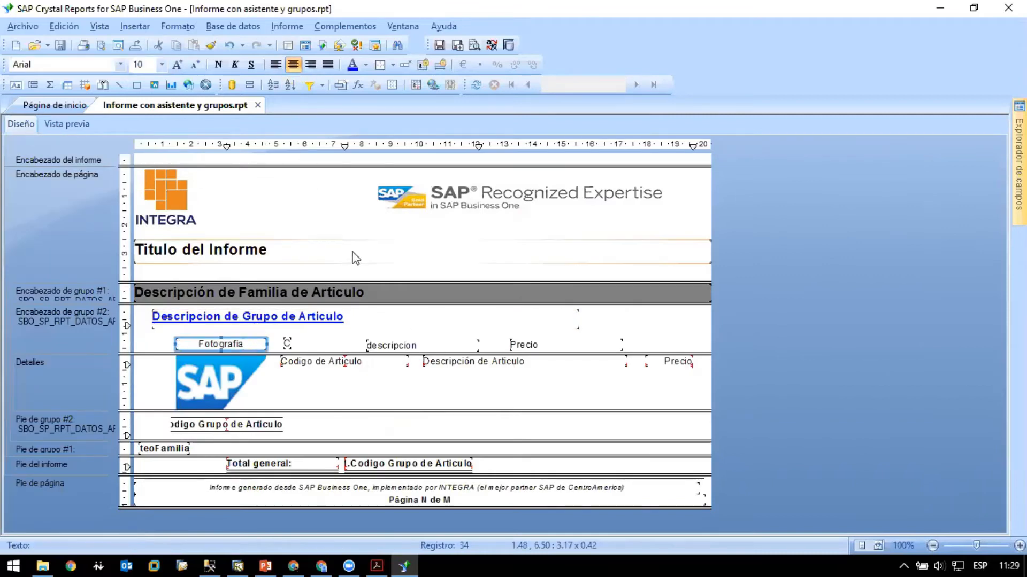
pyautogui.click(218, 65)
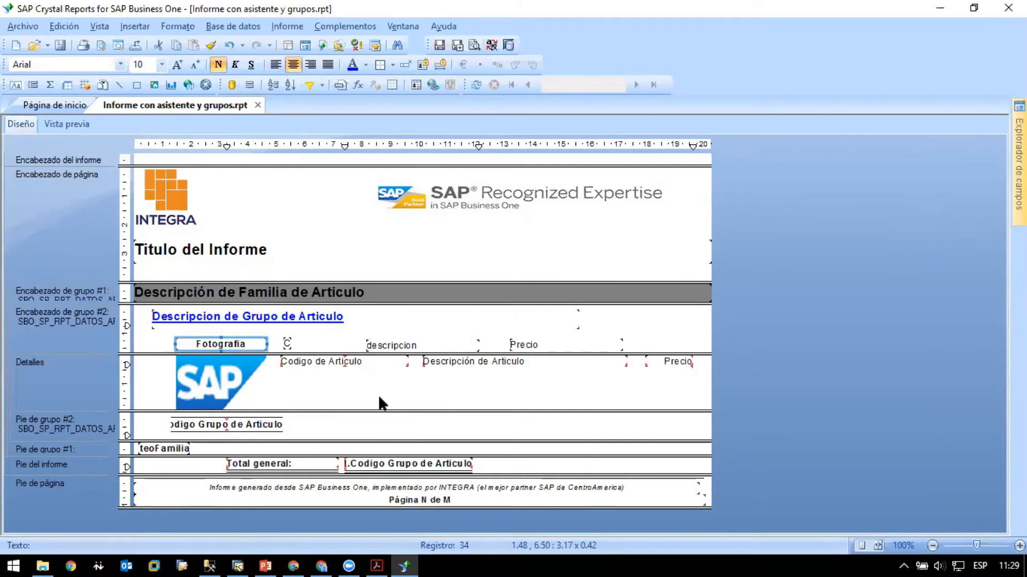
# - Preview the report to check how the "Fotografia" heading sits above the article images
pyautogui.click(68, 124)
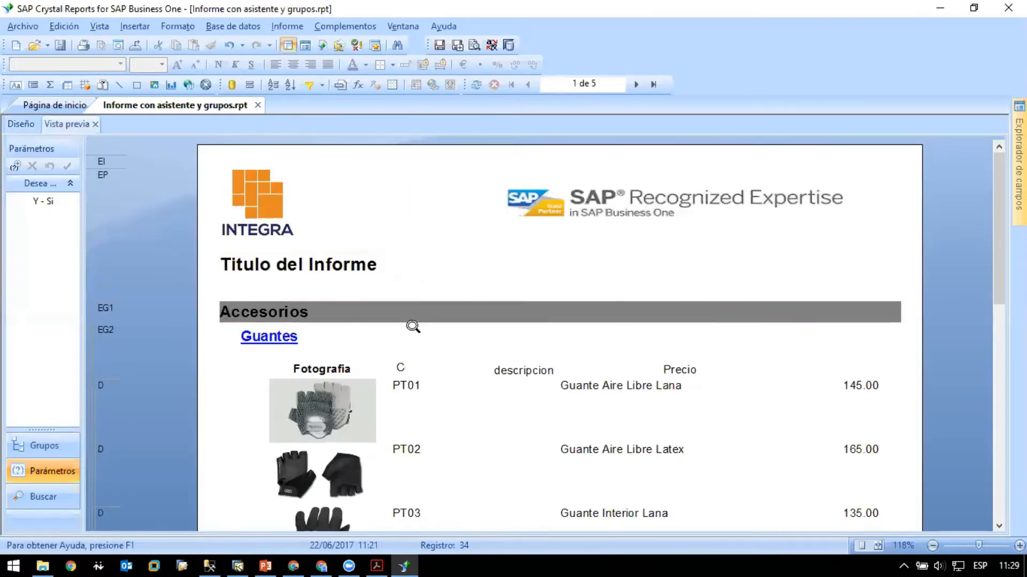
pyautogui.click(19, 125)
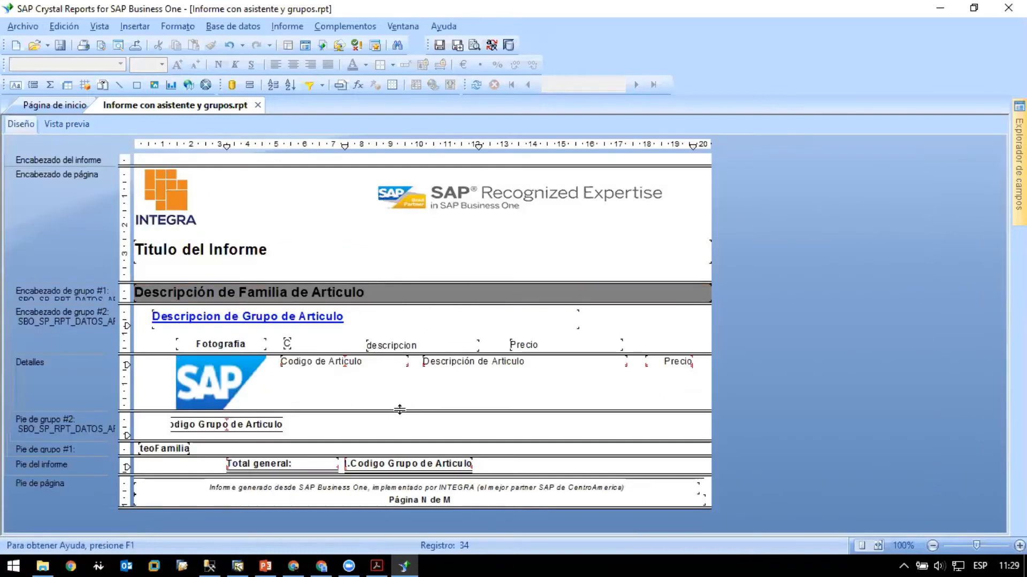
pyautogui.click(75, 124)
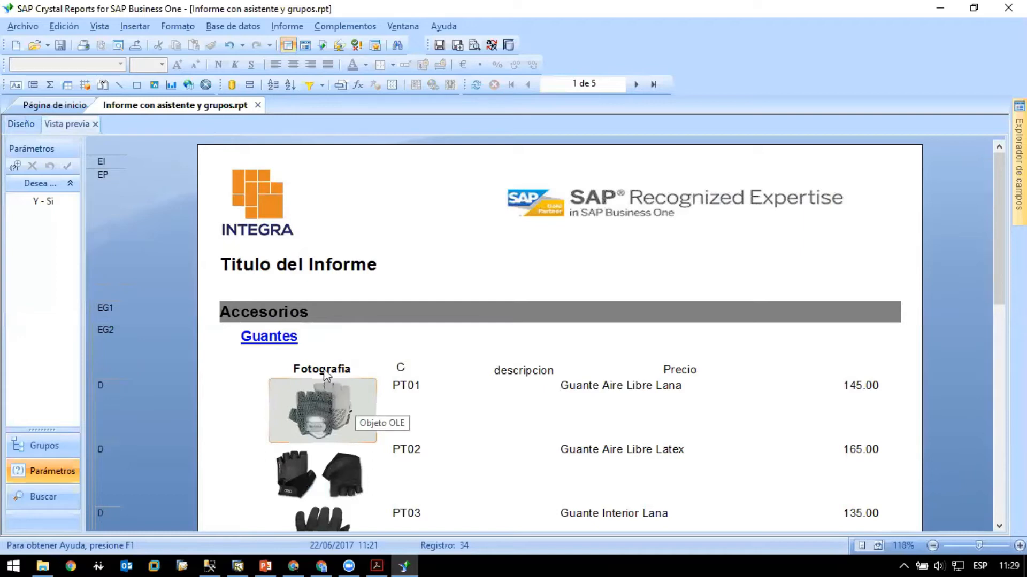
# - Make the "C", "descripcion" and "Precio" column headings bold like the "Fotografia" heading
pyautogui.click(20, 123)
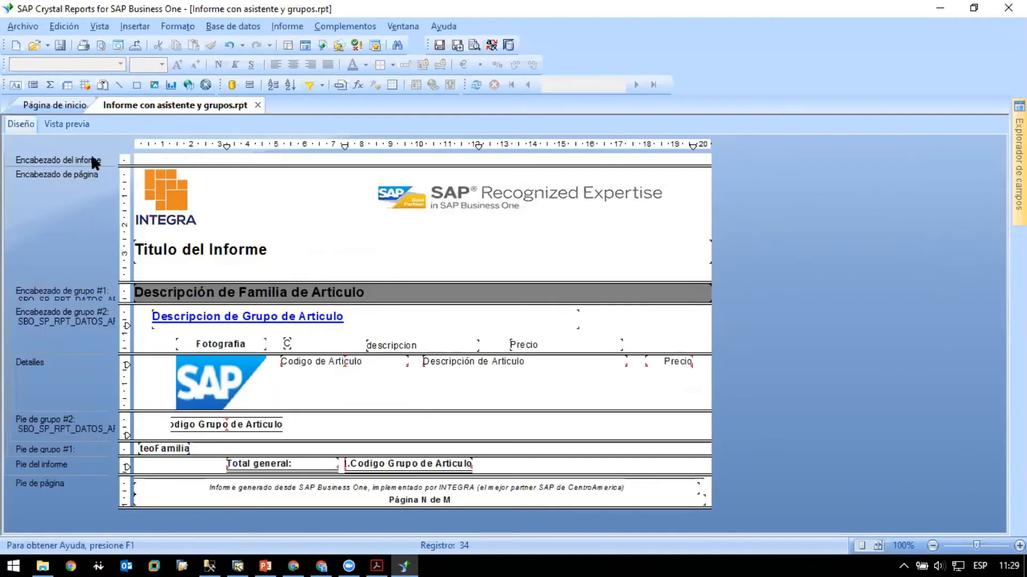
pyautogui.click(250, 345)
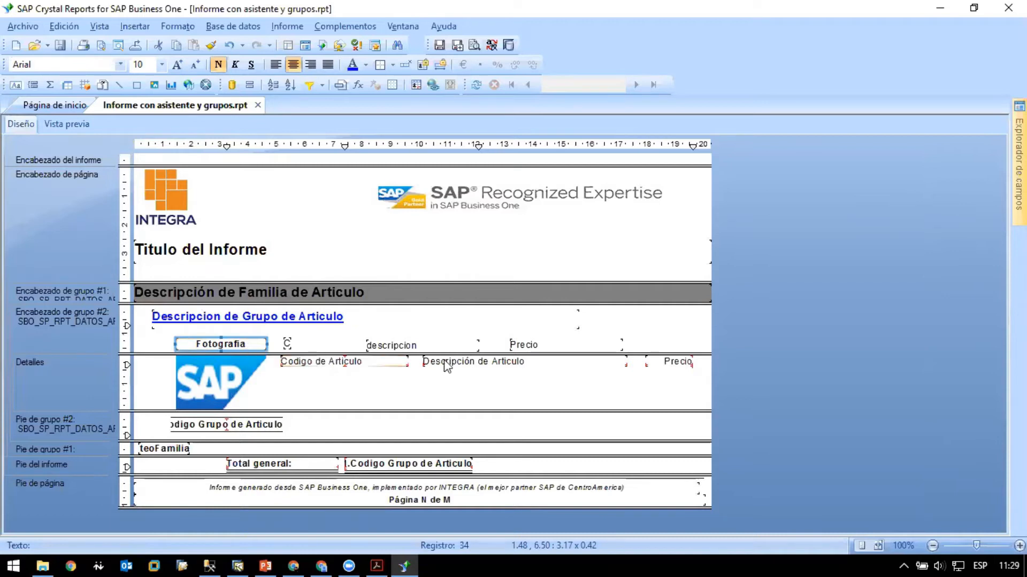
pyautogui.click(211, 46)
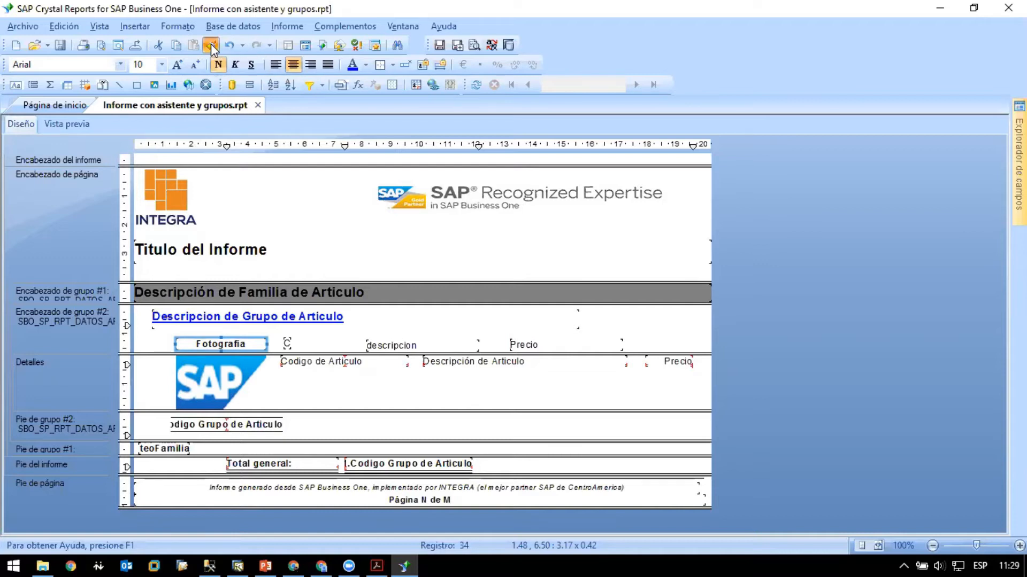
pyautogui.click(283, 343)
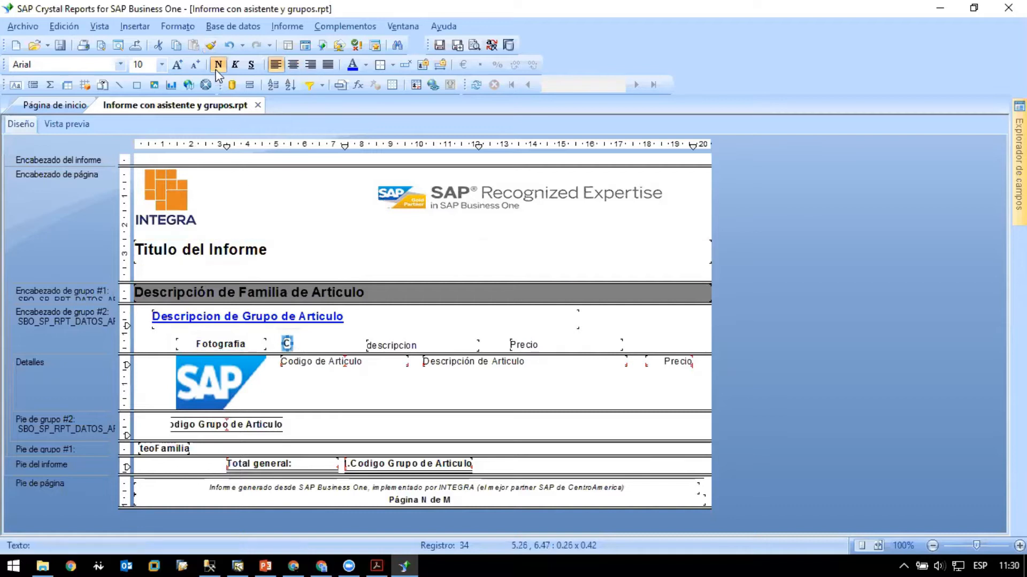
pyautogui.click(403, 345)
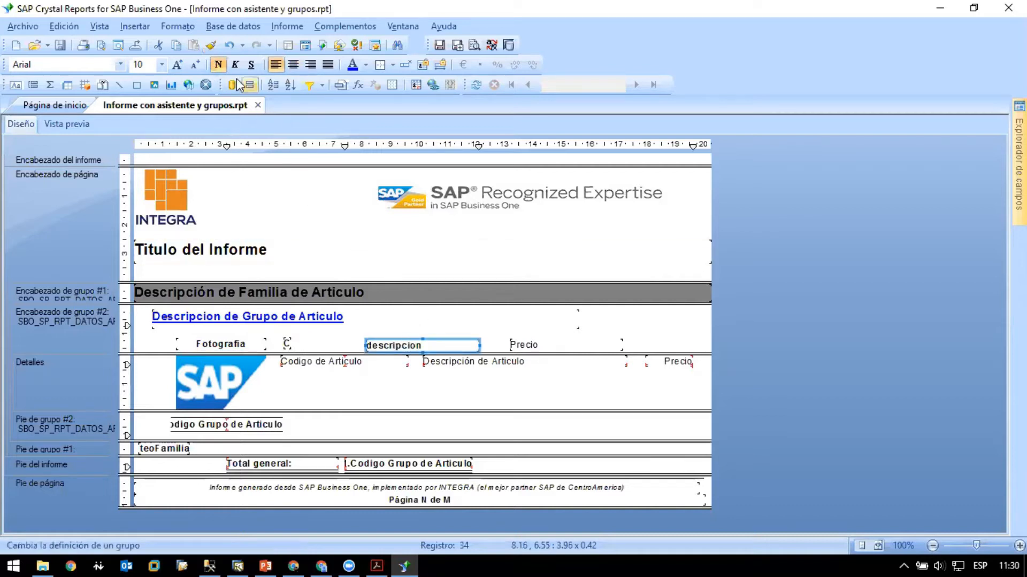
pyautogui.click(524, 345)
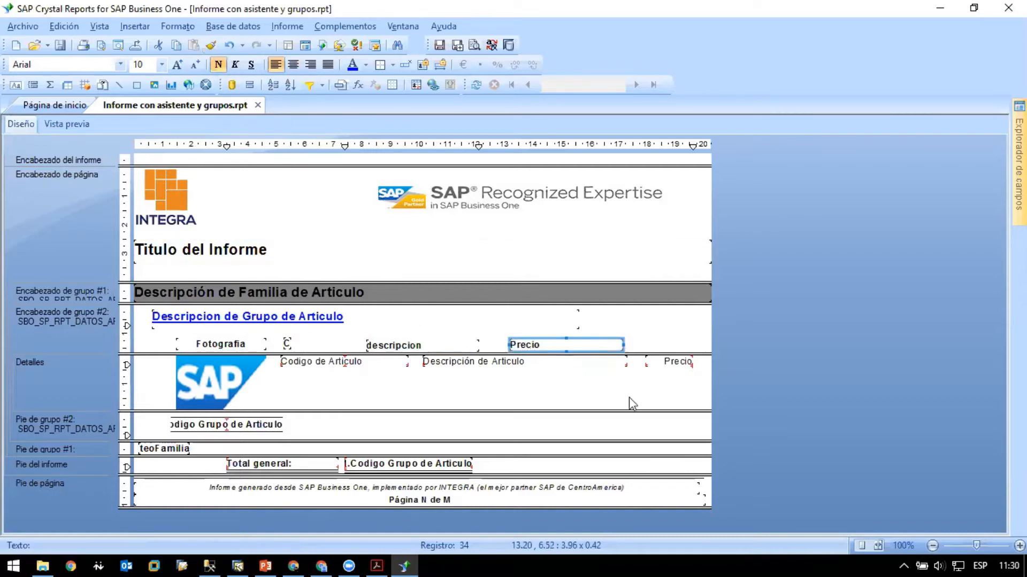
pyautogui.click(629, 396)
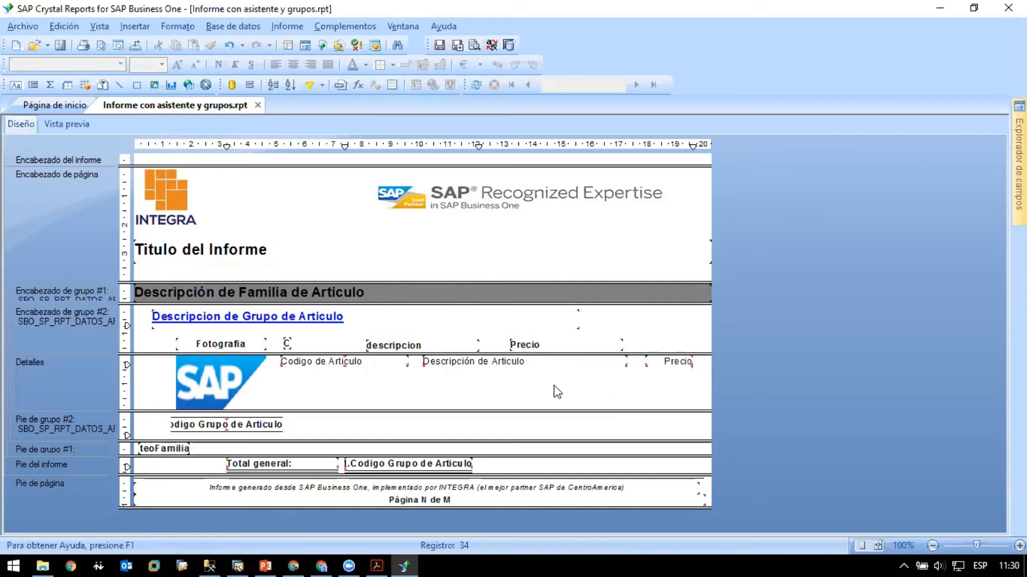
# - Narrow the "Codigo de Articulo" field in the details section to about 1.77 cm, checking its width in the preview
pyautogui.click(385, 363)
pyautogui.click(54, 124)
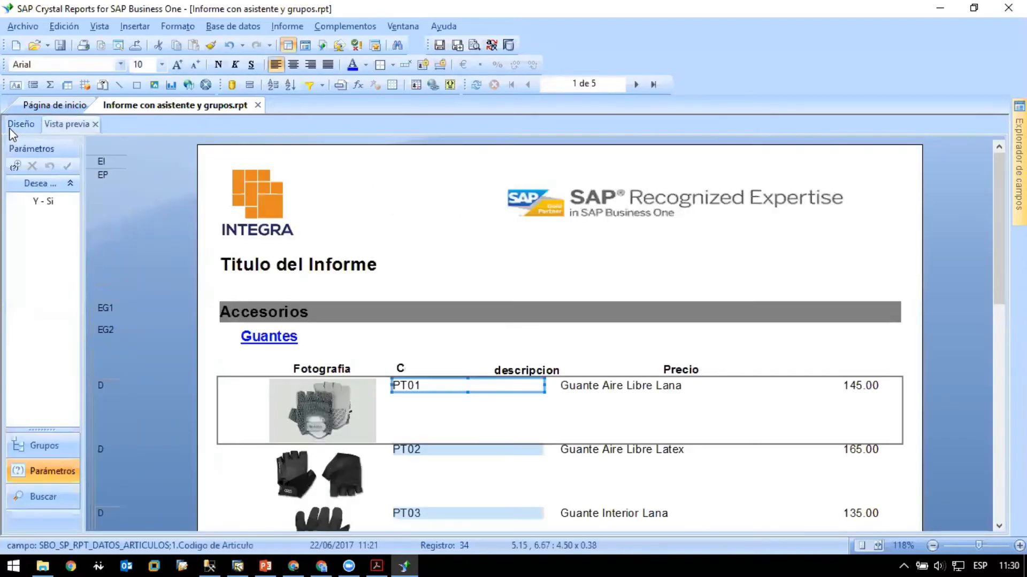
pyautogui.click(14, 123)
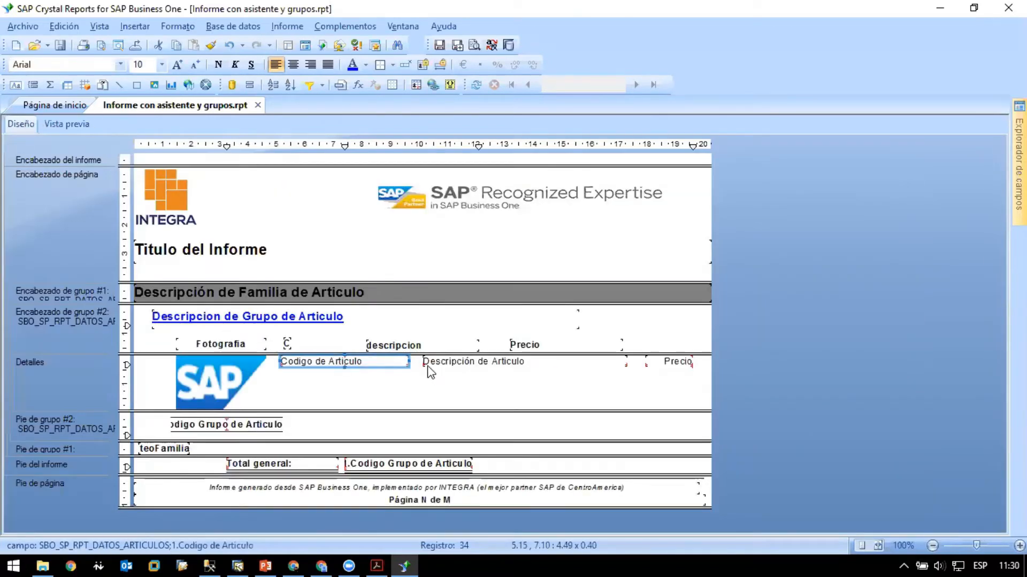
pyautogui.moveTo(409, 362); pyautogui.dragTo(352, 361)
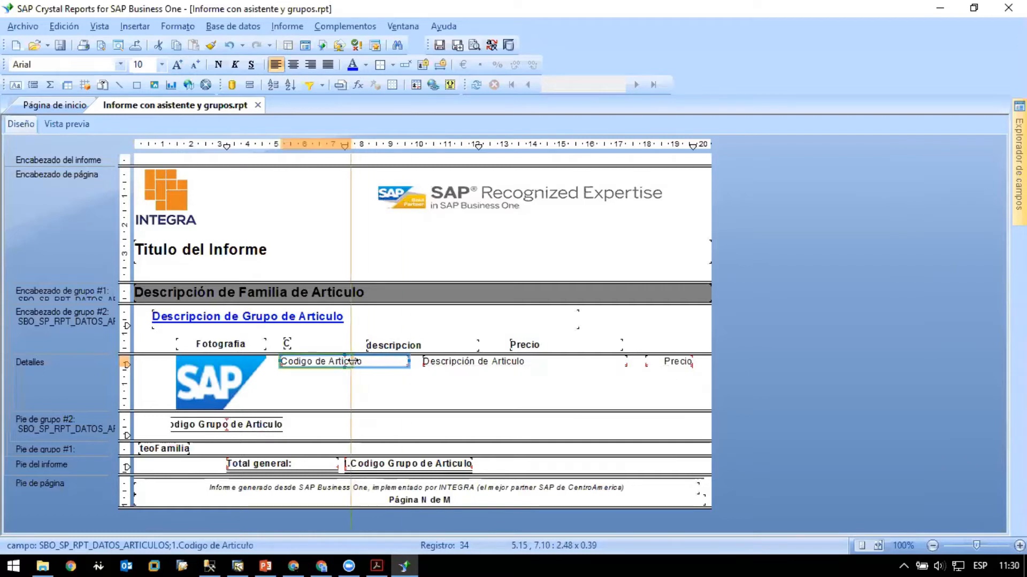
pyautogui.click(74, 128)
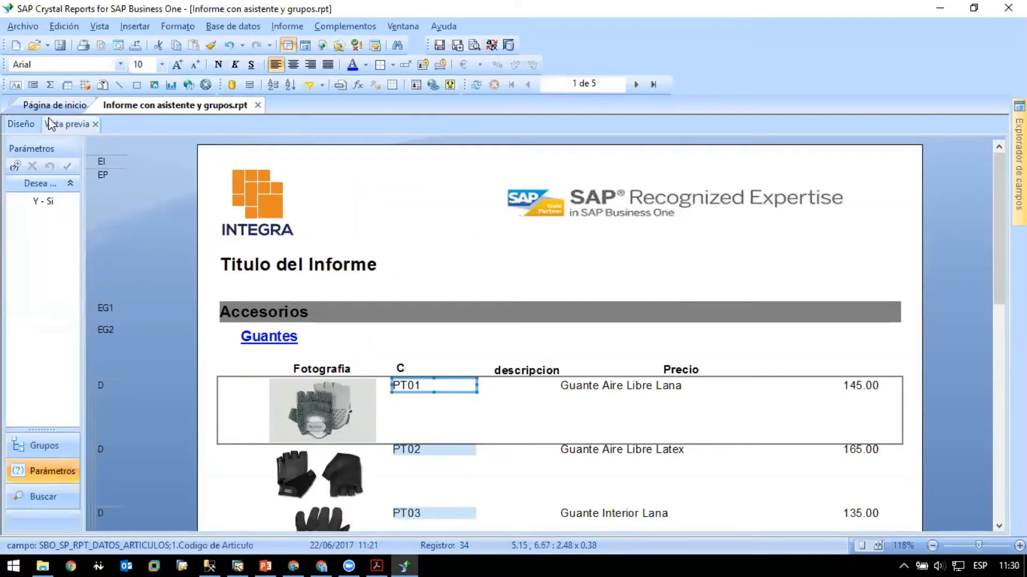
pyautogui.click(29, 125)
pyautogui.moveTo(352, 361); pyautogui.dragTo(332, 361)
pyautogui.click(412, 383)
# - Move the "Descripción de Articulo" field next to the article code, widen it toward the "Precio" field, and preview the report
pyautogui.click(445, 360)
pyautogui.moveTo(439, 361); pyautogui.dragTo(364, 361)
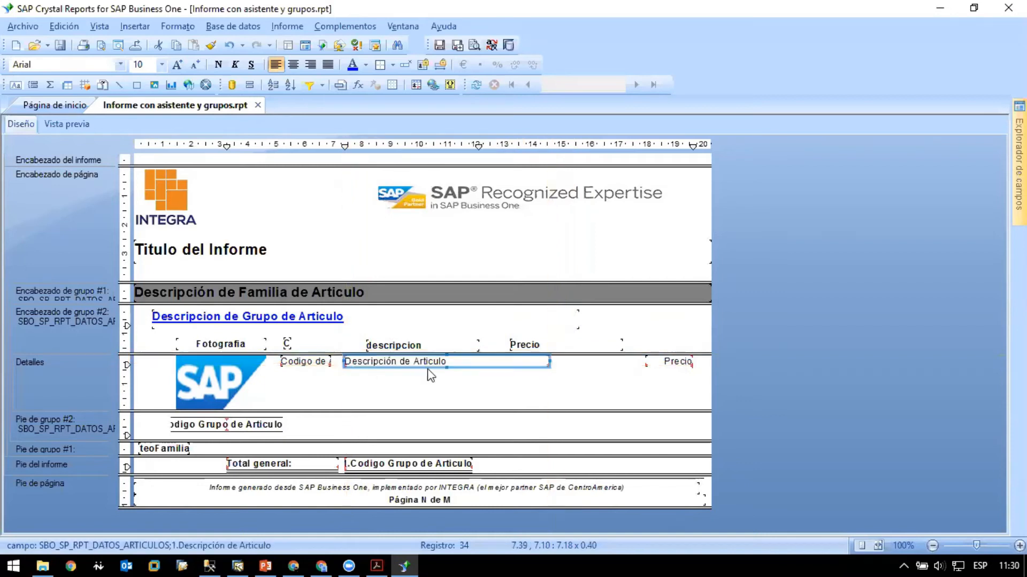
pyautogui.click(548, 359)
pyautogui.moveTo(513, 360); pyautogui.dragTo(635, 362)
pyautogui.click(67, 124)
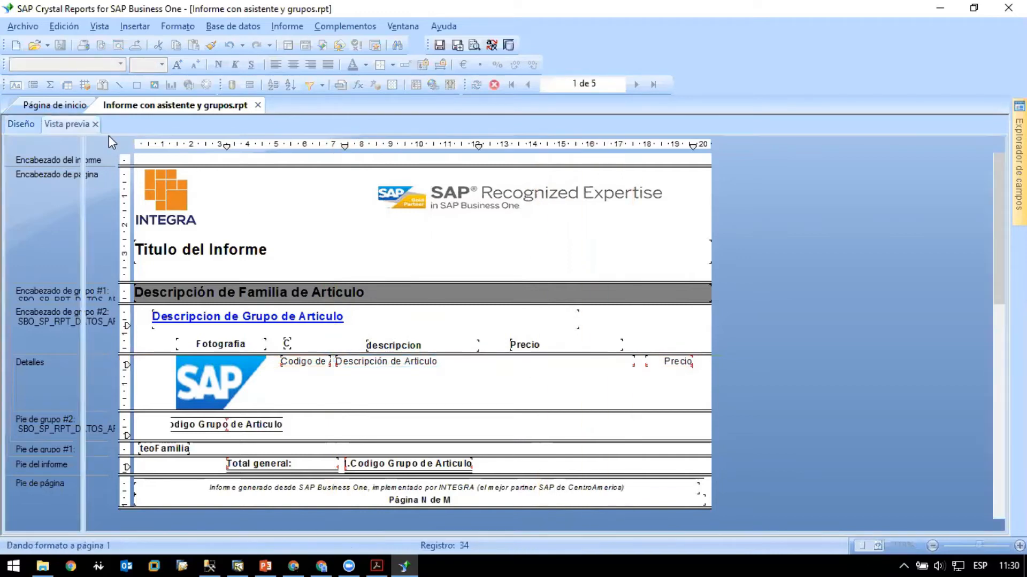
# - Narrow the "Codigo de Articulo" field to about 1.06 cm, shift "Descripción de Articulo" up against it, and preview the report
pyautogui.click(38, 124)
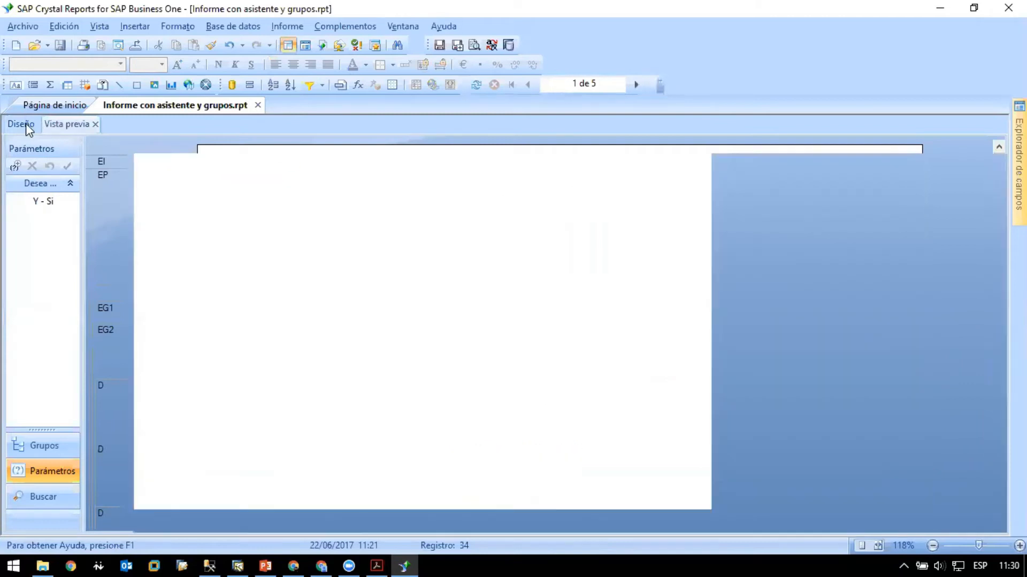
pyautogui.click(310, 360)
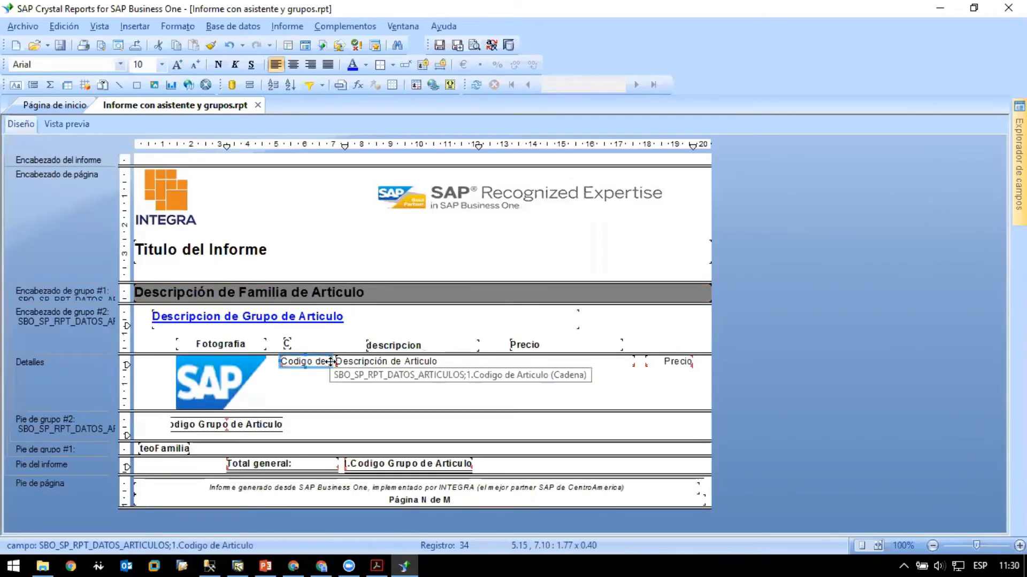
pyautogui.moveTo(321, 361); pyautogui.dragTo(345, 364)
pyautogui.click(366, 364)
pyautogui.click(495, 390)
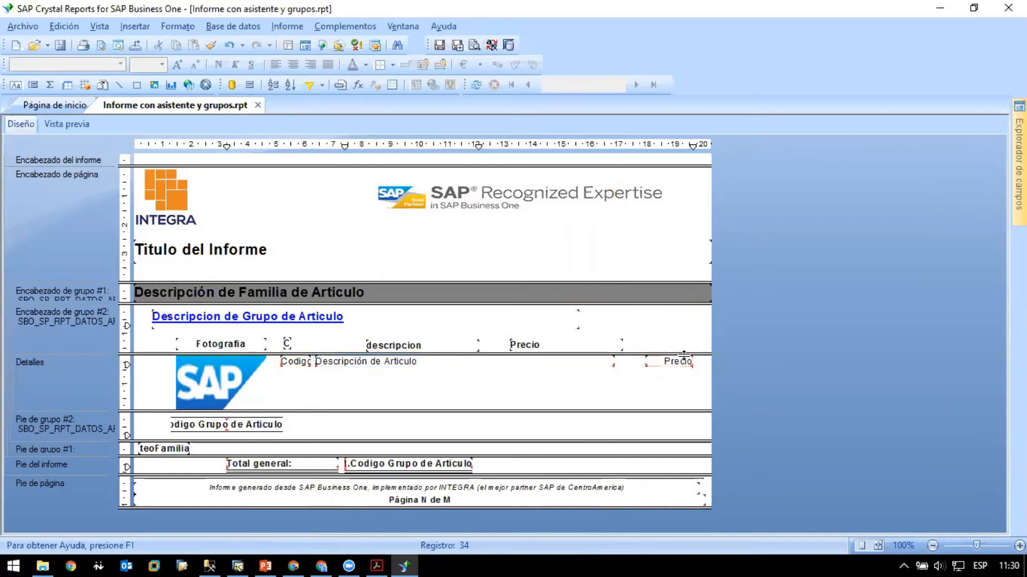
pyautogui.click(67, 124)
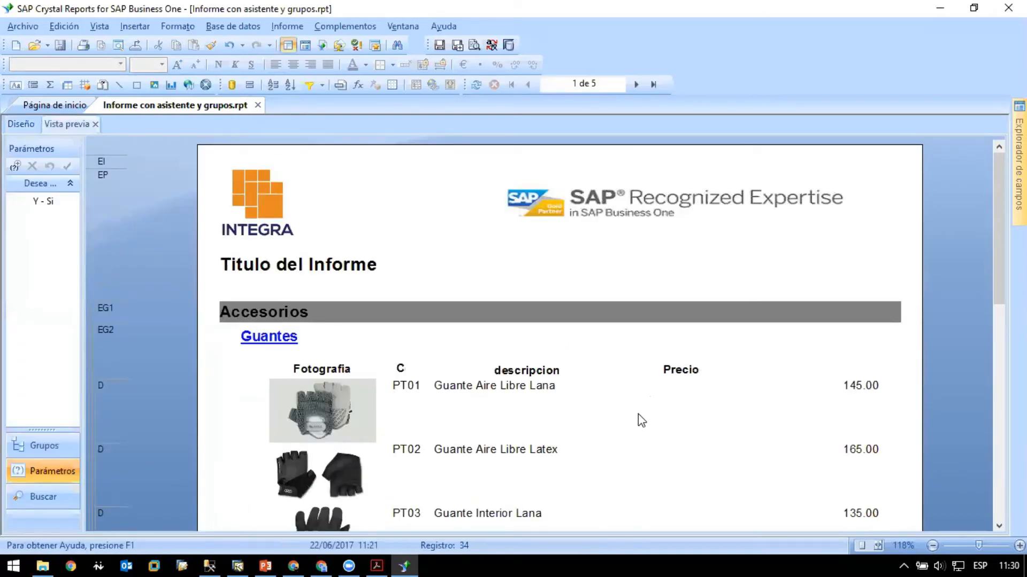
# - Widen the "Precio" field in the details section to about 2.6 cm toward the description field, and check it in the preview
pyautogui.click(21, 124)
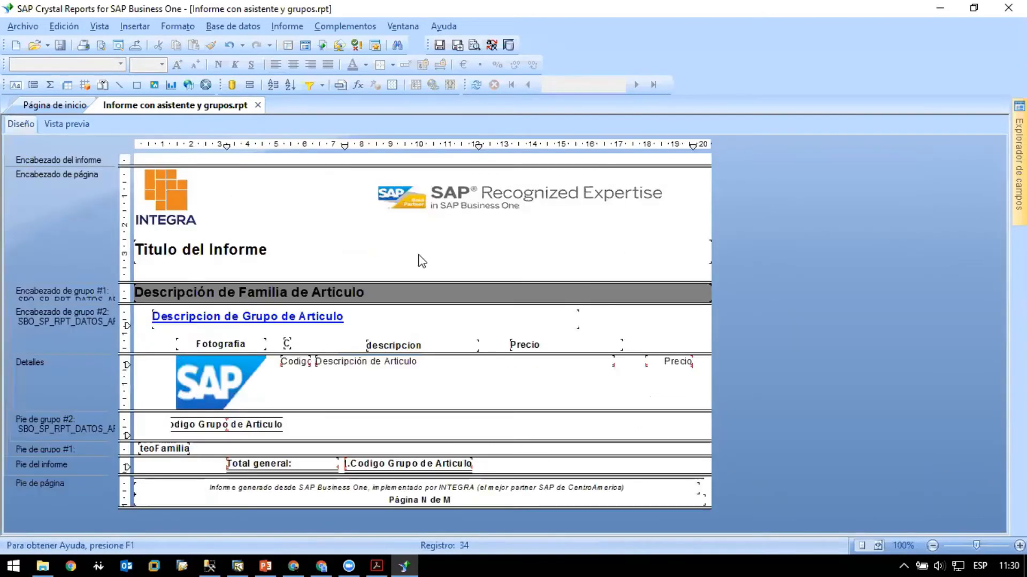
pyautogui.click(676, 365)
pyautogui.click(51, 124)
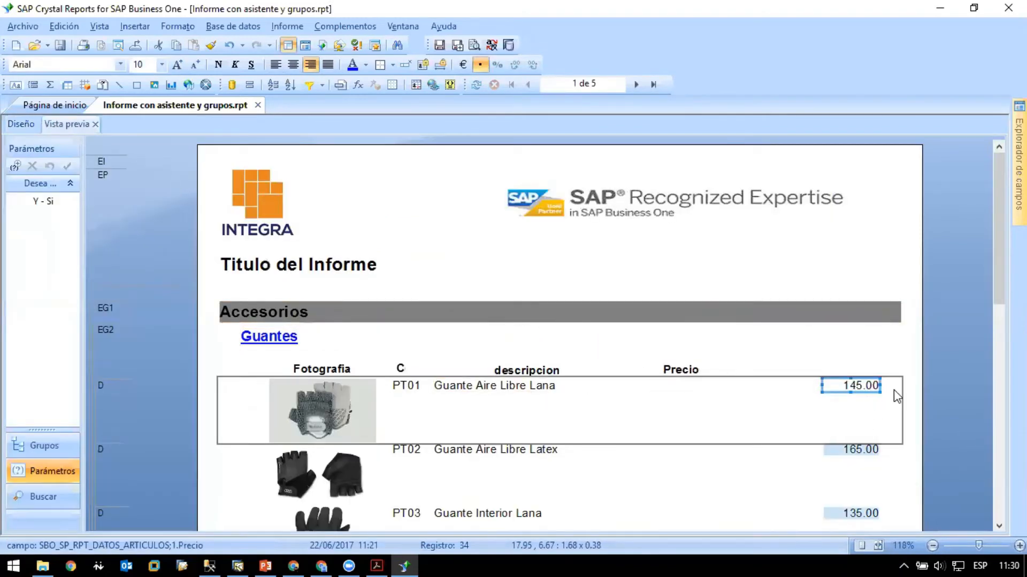
pyautogui.click(11, 128)
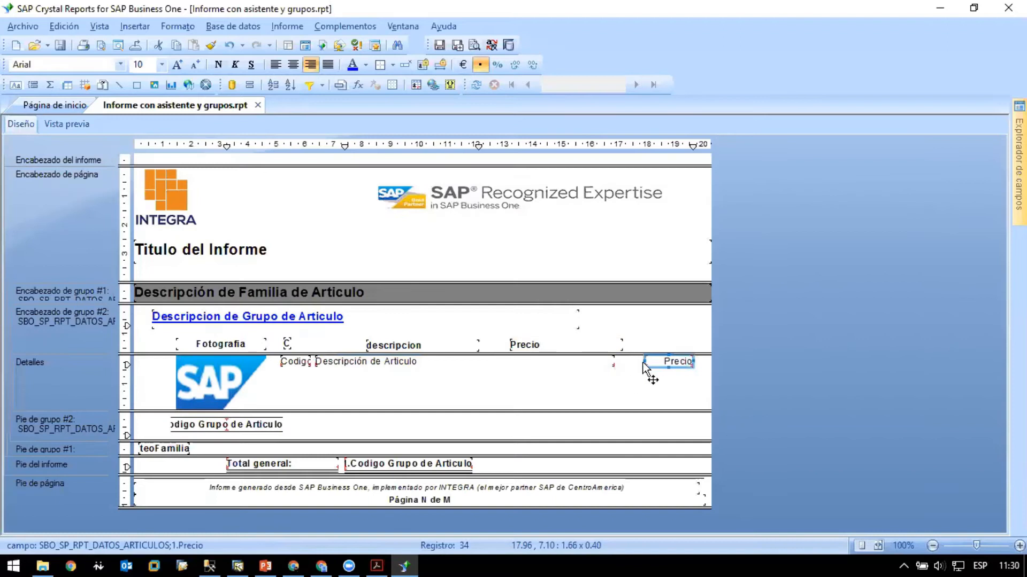
pyautogui.moveTo(644, 360); pyautogui.dragTo(618, 361)
pyautogui.click(635, 382)
pyautogui.click(65, 131)
# - Try centering the "Precio" field's values, restore their right alignment, and preview the report
pyautogui.click(20, 123)
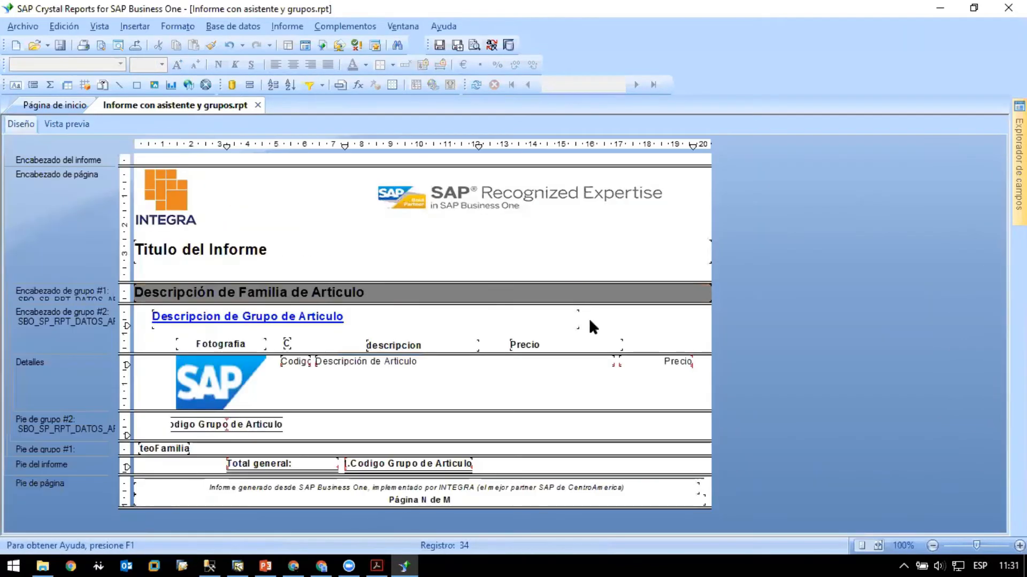
pyautogui.click(647, 361)
pyautogui.click(293, 65)
pyautogui.click(57, 122)
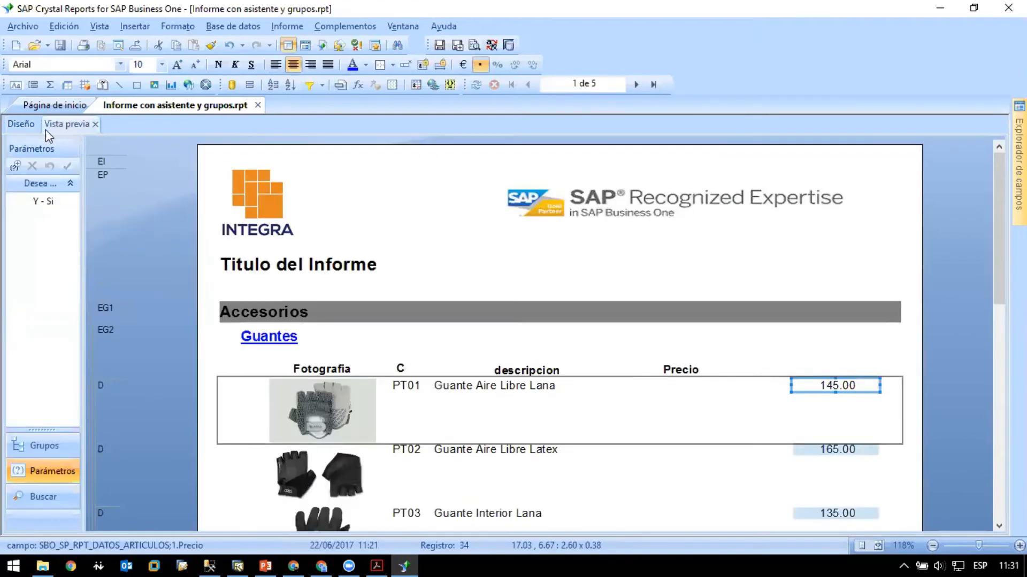
pyautogui.click(8, 124)
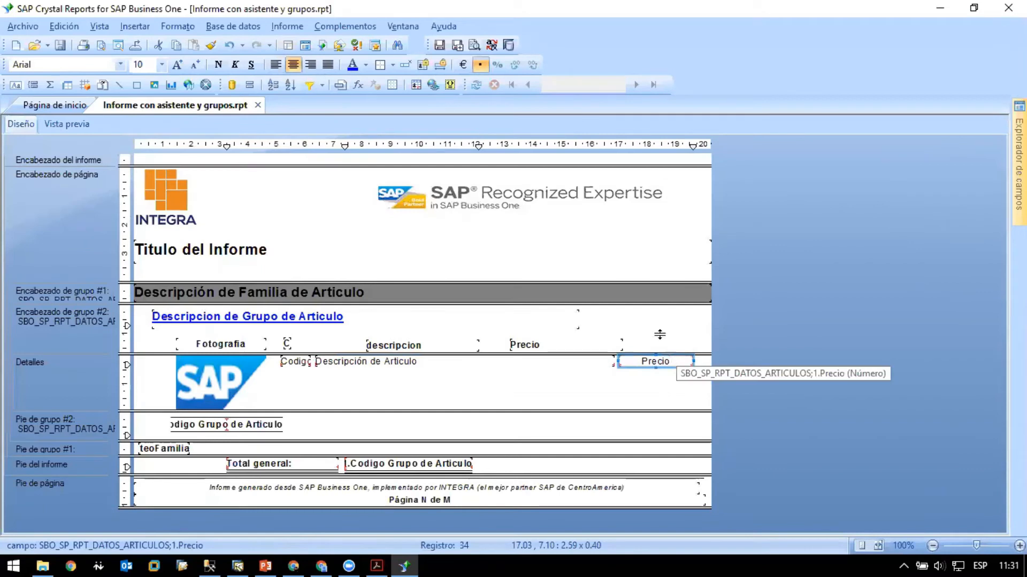
pyautogui.click(310, 65)
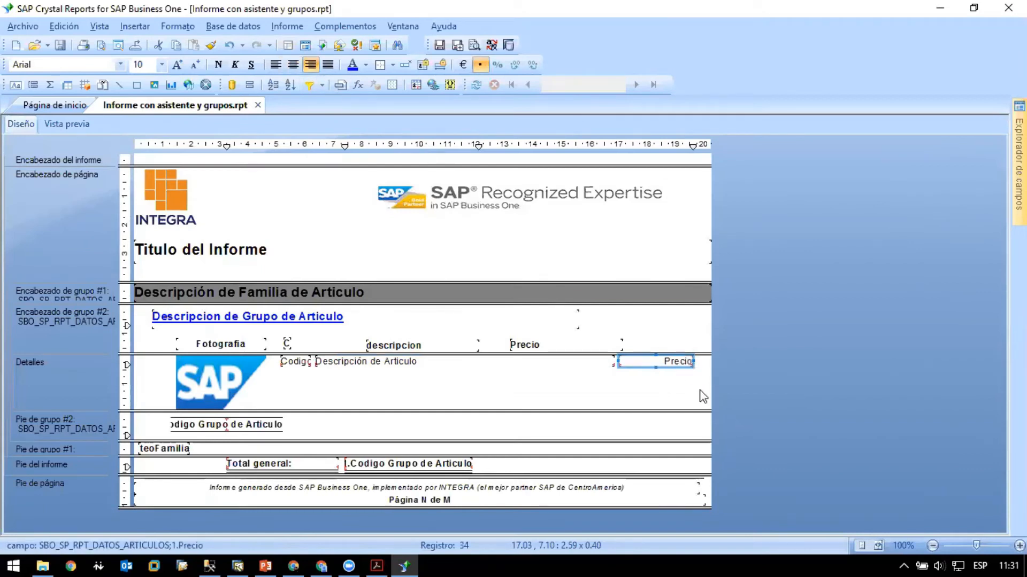
pyautogui.click(674, 385)
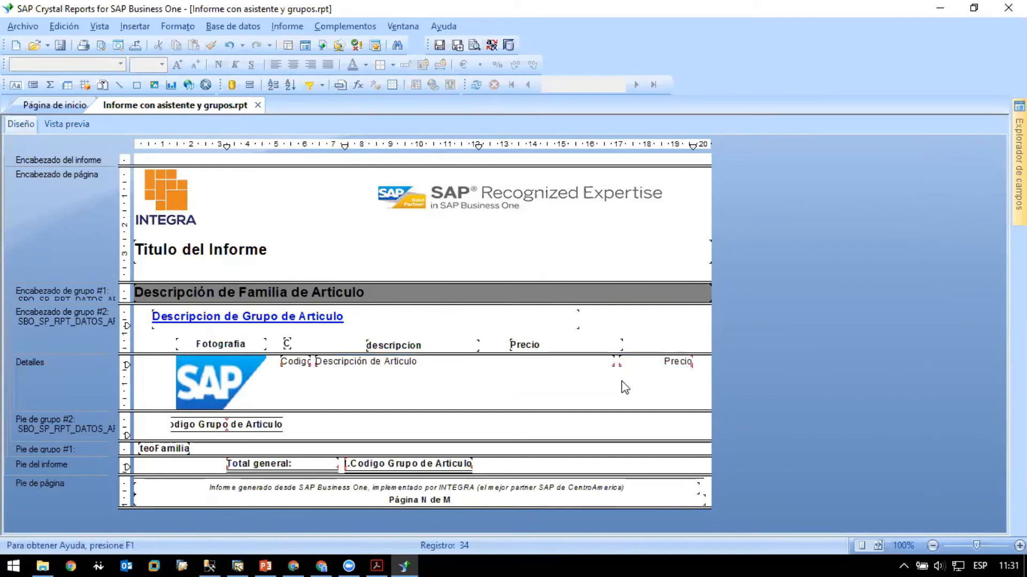
pyautogui.click(73, 123)
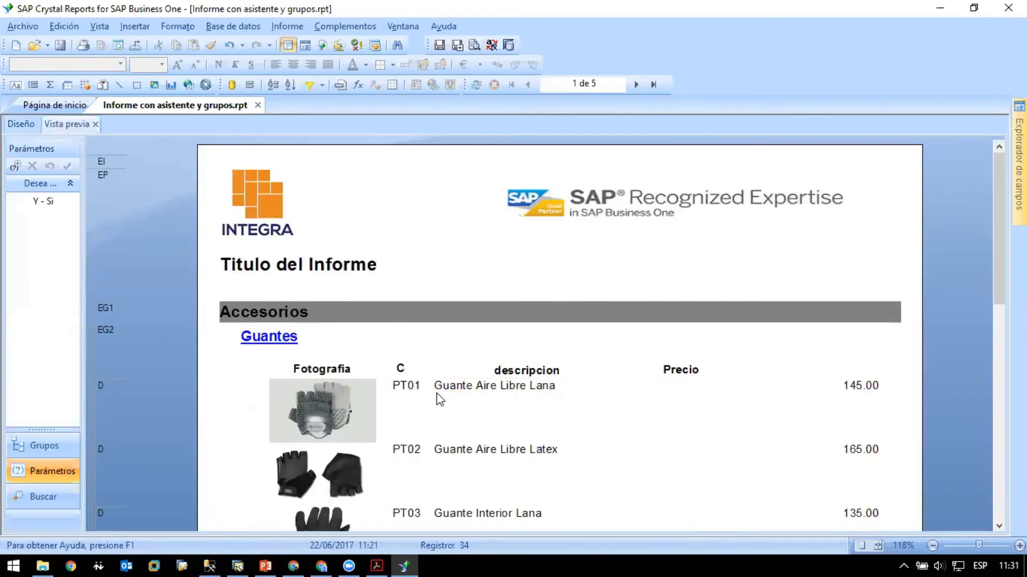
# - Nudge the "Codigo de Articulo" field slightly down within the details section
pyautogui.click(27, 126)
pyautogui.click(295, 362)
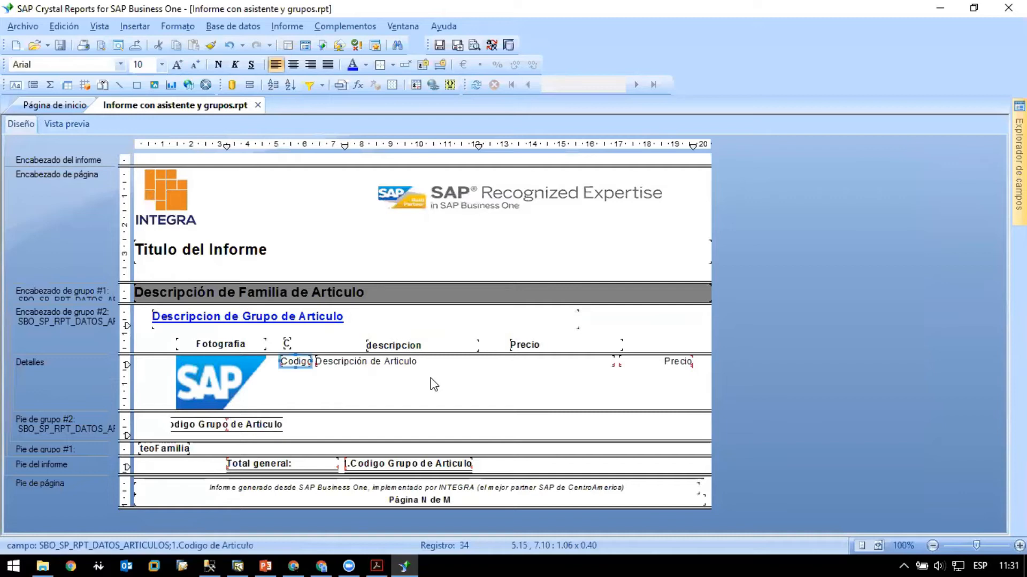
pyautogui.press('Down')
pyautogui.press('Down')
pyautogui.press('Up')
pyautogui.press('Up')
pyautogui.press('Up')
pyautogui.press('Up')
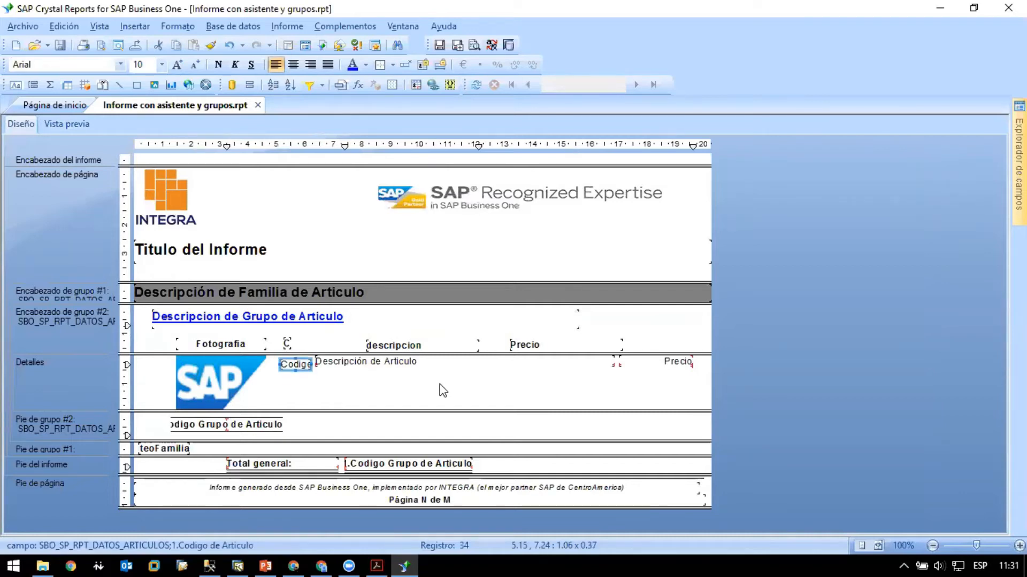
# - Align the "Codigo de Articulo" field with the article image by their middles (Medios), and check the result in the preview
pyautogui.click(216, 372)
pyautogui.keyDown('ctrl'); pyautogui.click(288, 364); pyautogui.keyUp('ctrl')
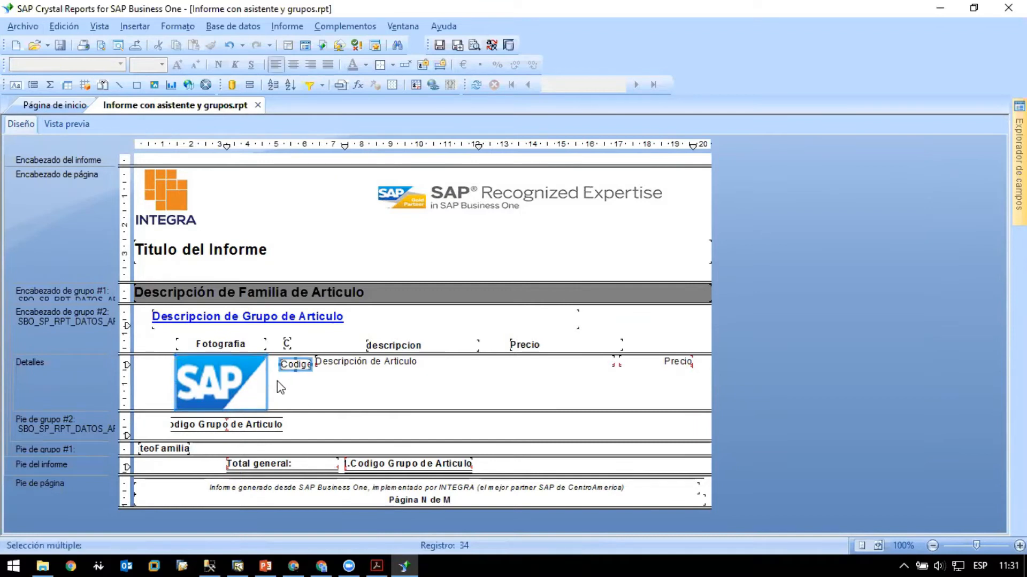
pyautogui.rightClick(225, 381)
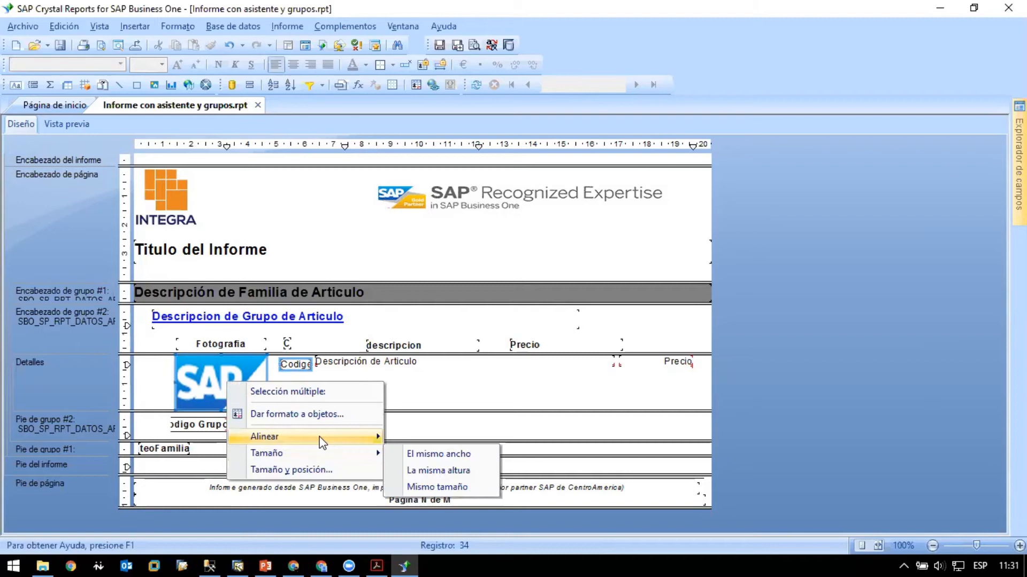
pyautogui.moveTo(322, 441)
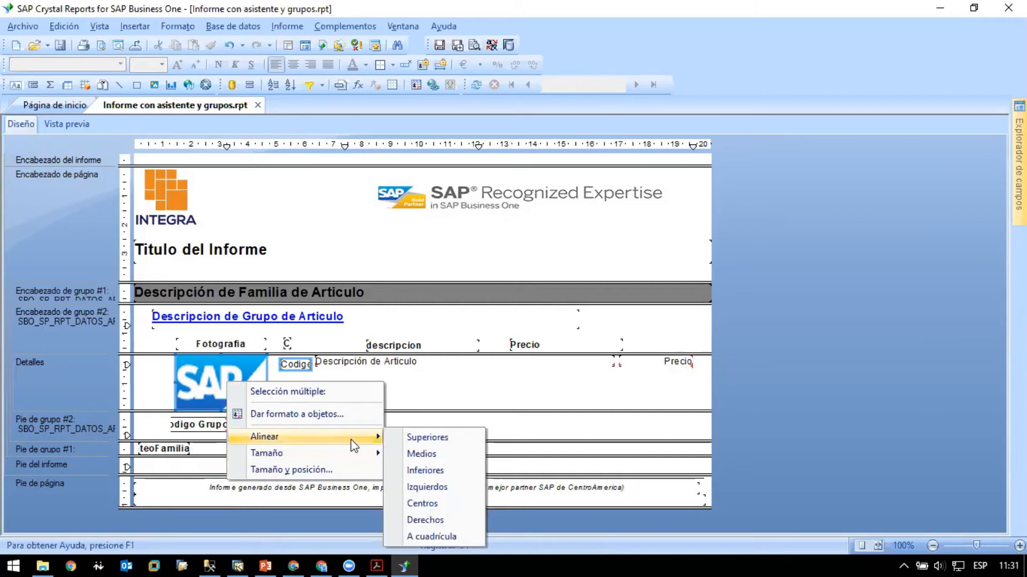
pyautogui.click(443, 454)
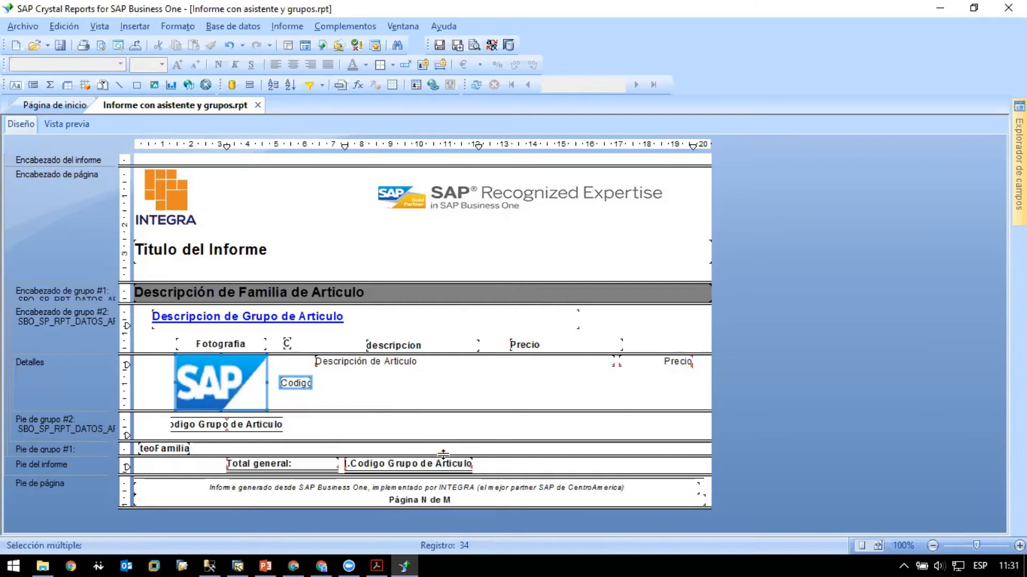
pyautogui.click(337, 389)
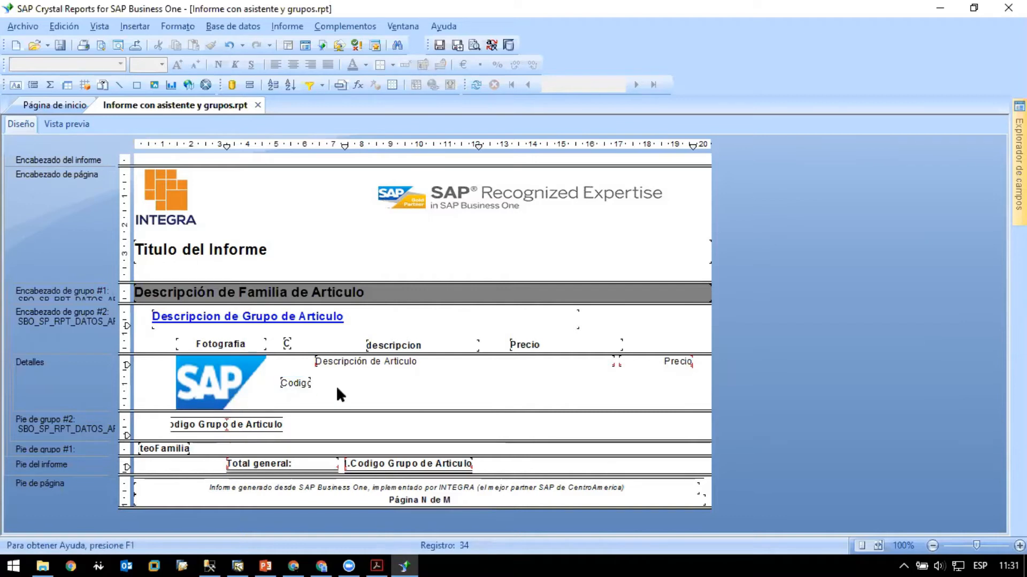
pyautogui.click(84, 128)
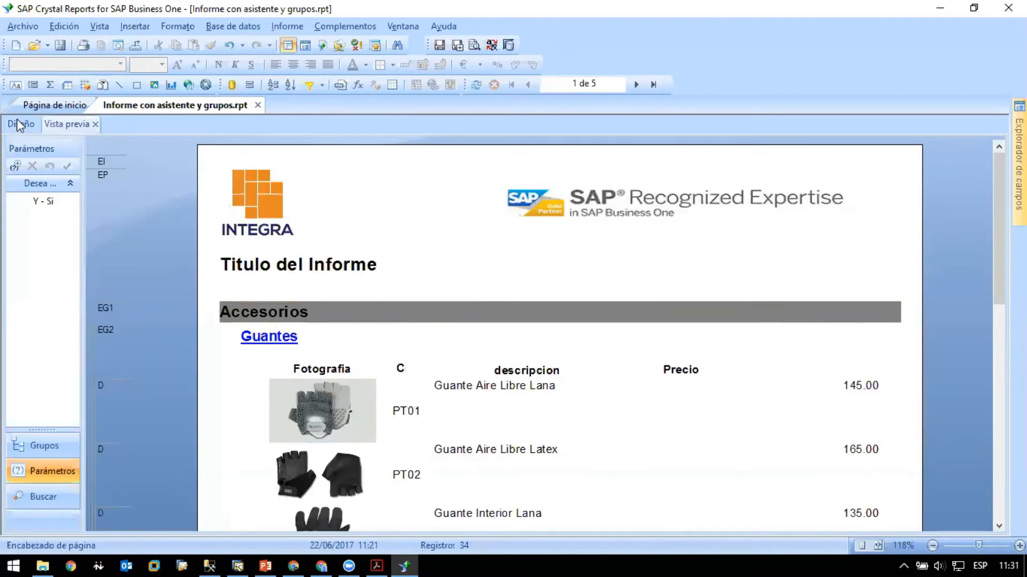
pyautogui.click(20, 125)
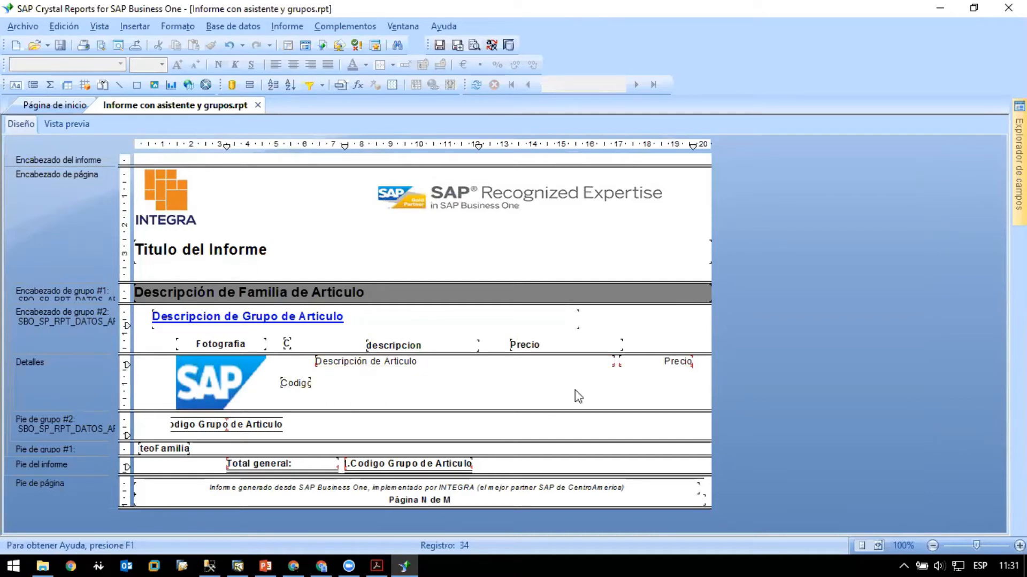
# - Align the "Descripción de Articulo" and "Precio" detail fields vertically with the "Codigo de Articulo" field, and check the row in the preview
pyautogui.click(653, 365)
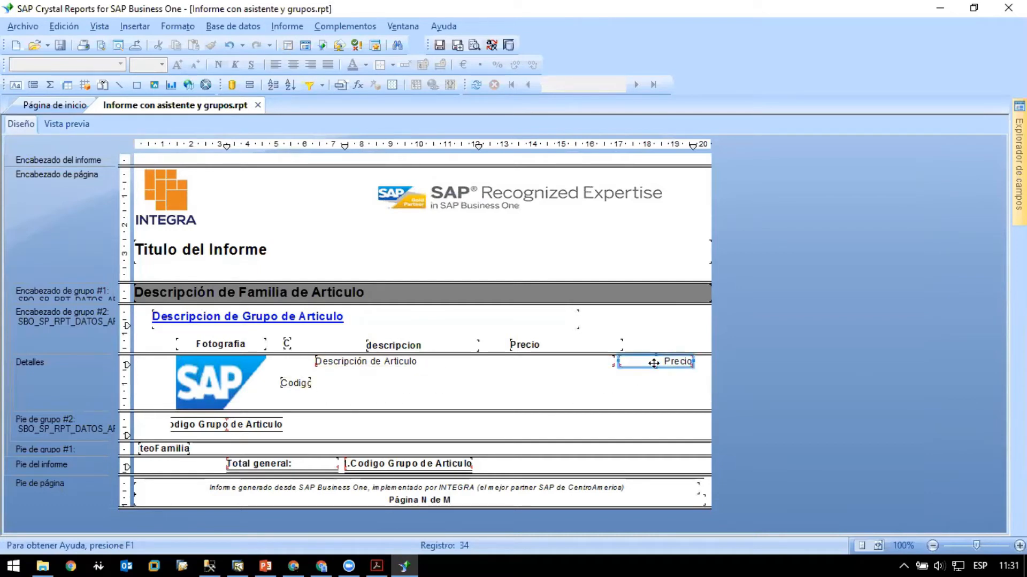
pyautogui.keyDown('ctrl'); pyautogui.click(557, 367); pyautogui.keyUp('ctrl')
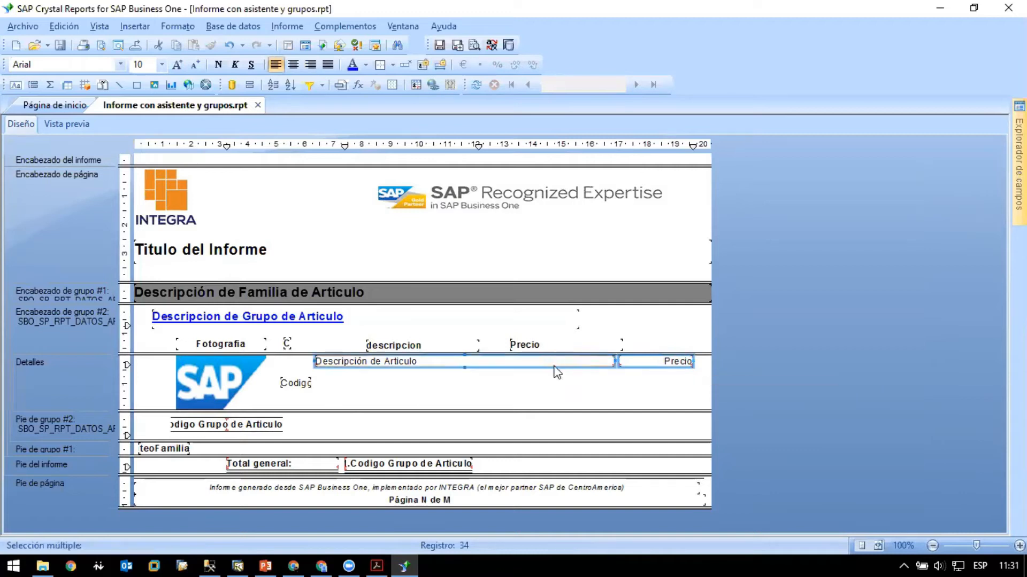
pyautogui.click(502, 398)
pyautogui.moveTo(701, 383); pyautogui.dragTo(285, 360)
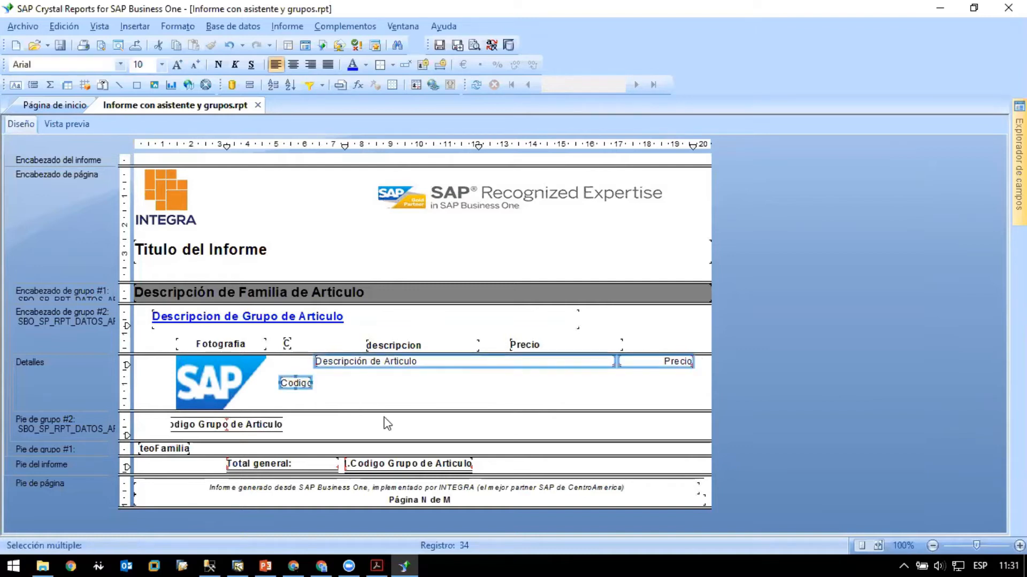
pyautogui.rightClick(294, 383)
pyautogui.moveTo(383, 320)
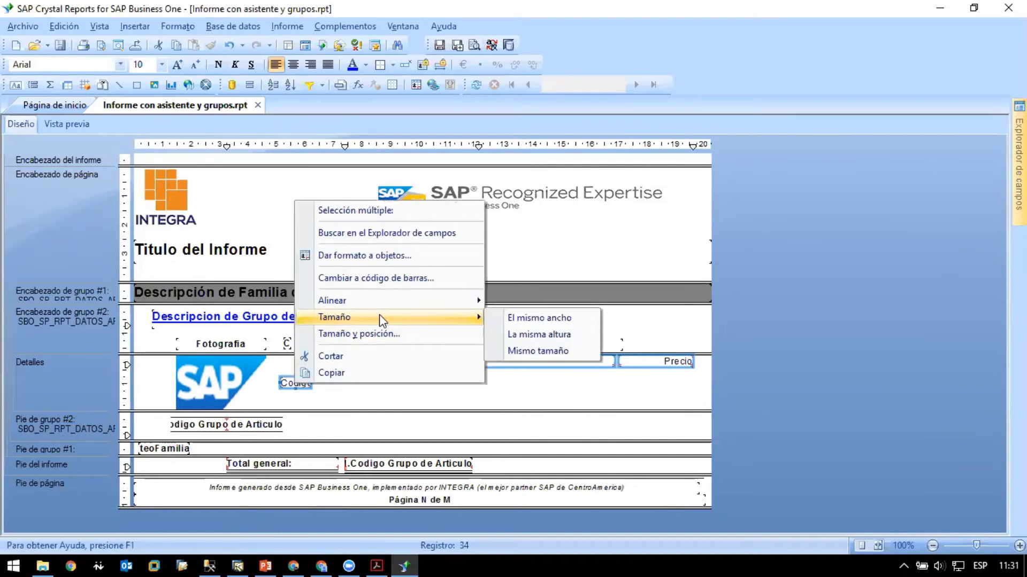
pyautogui.moveTo(479, 300)
pyautogui.click(529, 301)
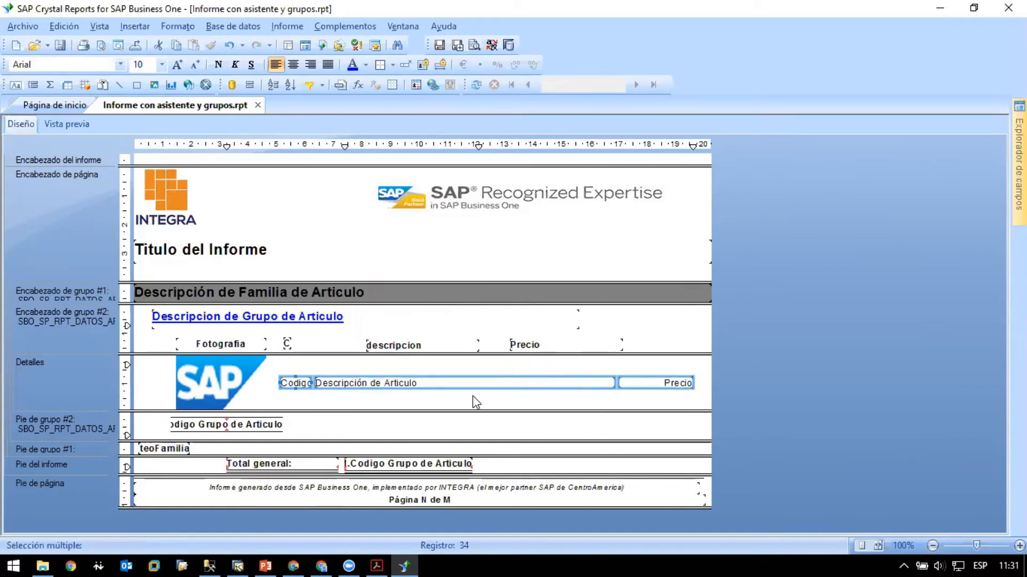
pyautogui.click(474, 401)
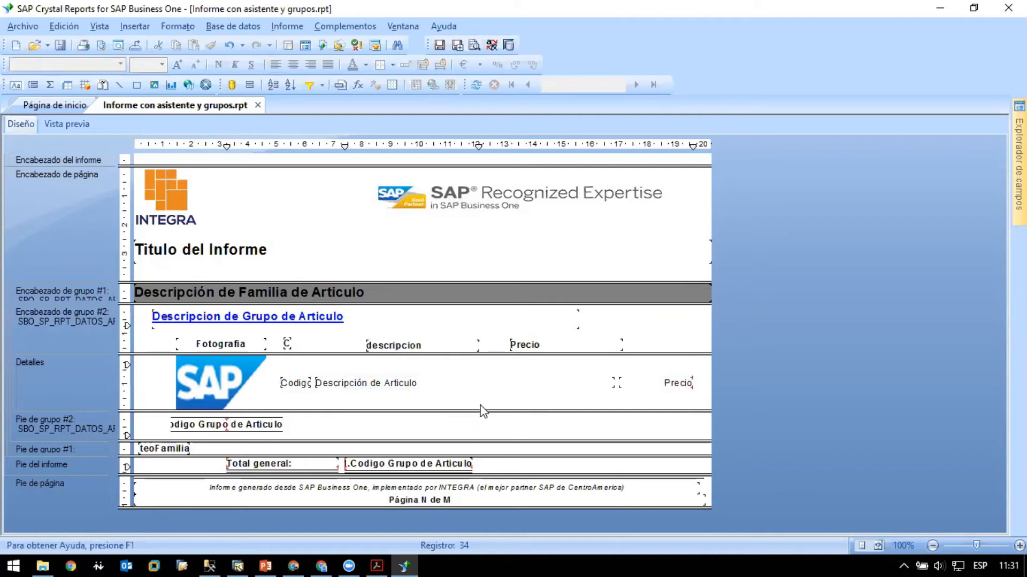
pyautogui.click(79, 125)
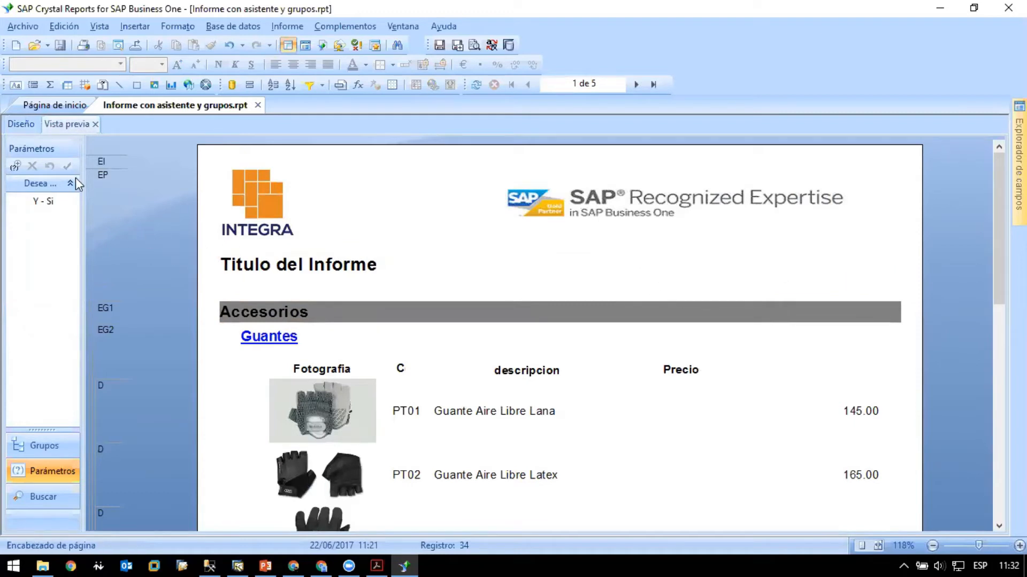
pyautogui.click(26, 126)
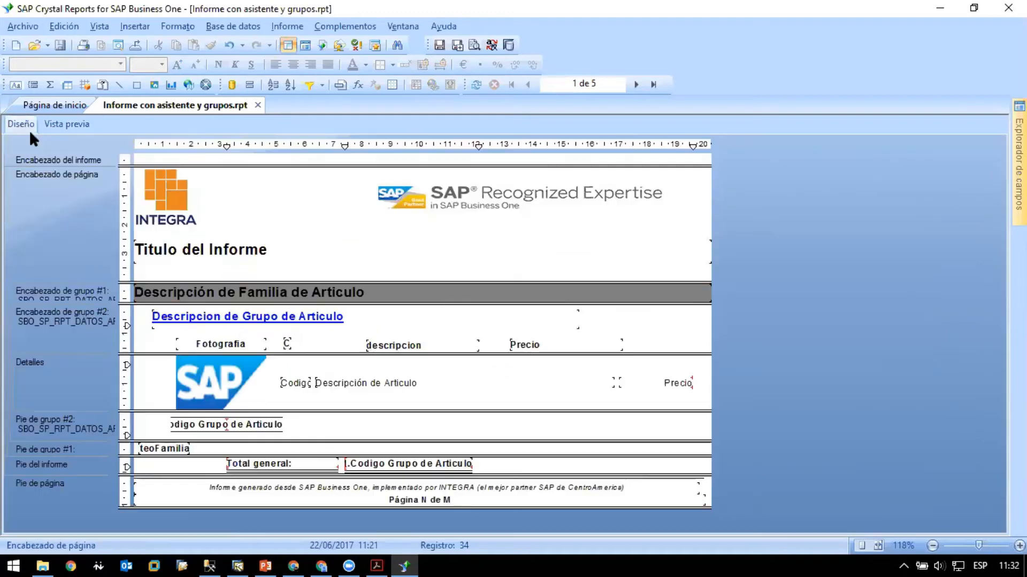
# - Give the narrow "Codigo" column heading the same width (El mismo ancho) as the "Codigo de Articulo" detail field
pyautogui.click(289, 344)
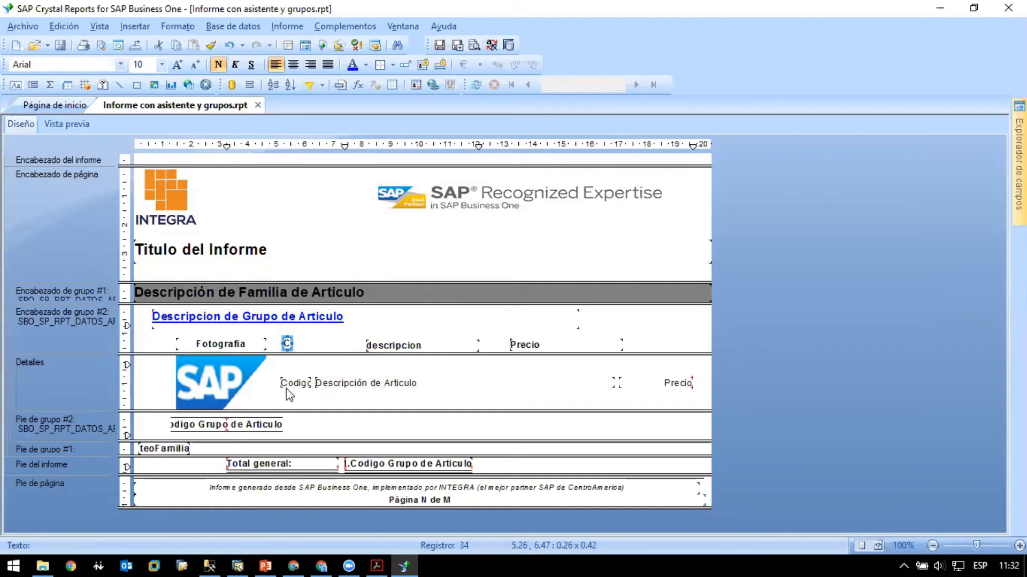
pyautogui.click(298, 385)
pyautogui.keyDown('ctrl'); pyautogui.click(287, 345); pyautogui.keyUp('ctrl')
pyautogui.rightClick(297, 383)
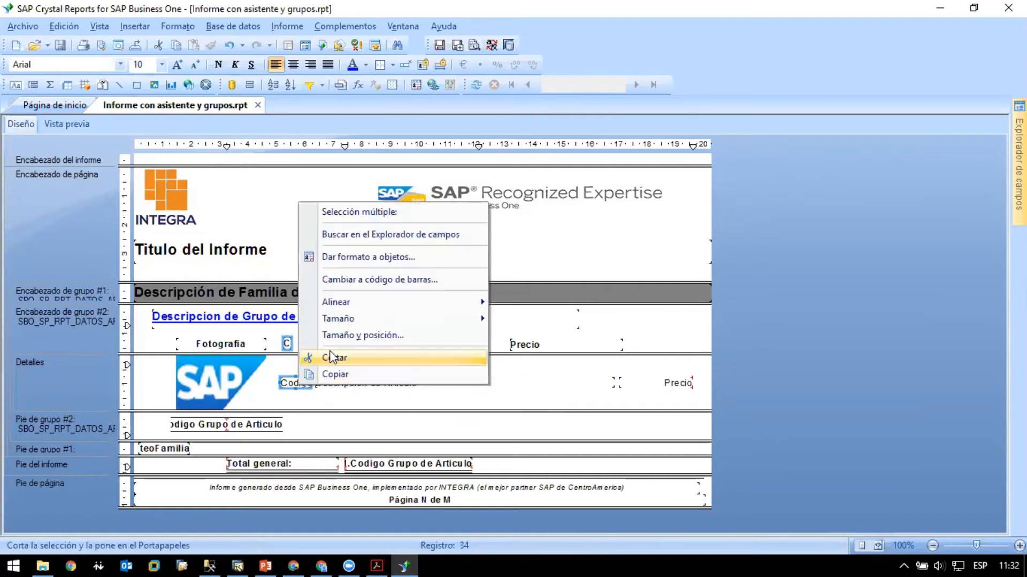
pyautogui.moveTo(422, 320)
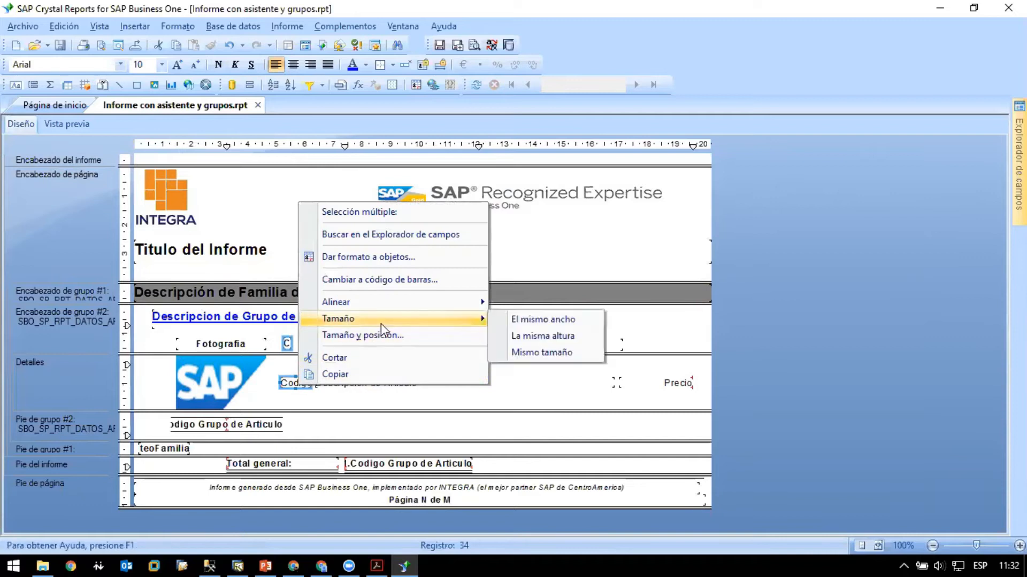
pyautogui.click(546, 327)
# - Align the "Codigo" heading with its detail field by their centers (Centros), and check the result in the preview
pyautogui.rightClick(303, 382)
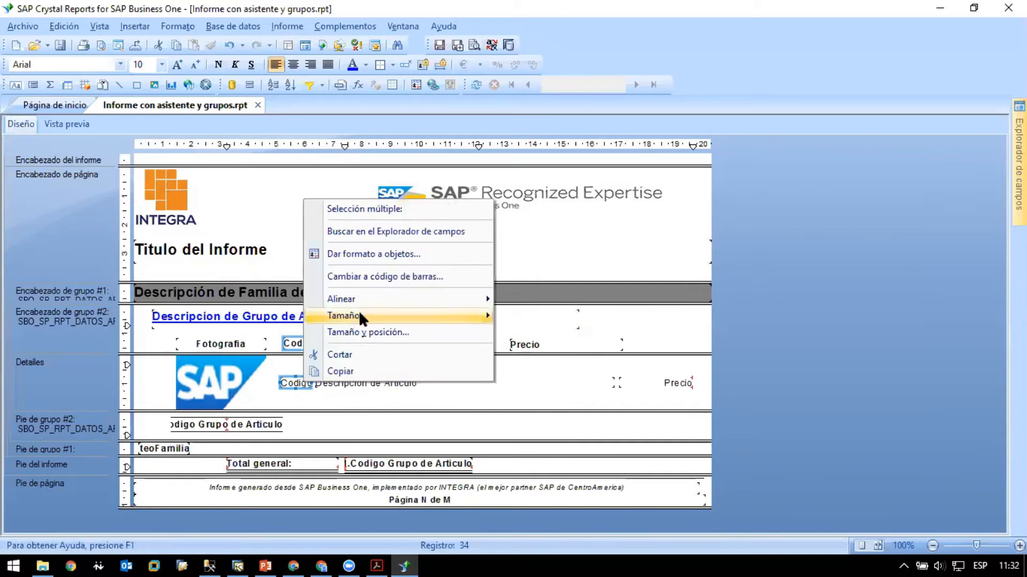
pyautogui.moveTo(454, 301)
pyautogui.click(530, 317)
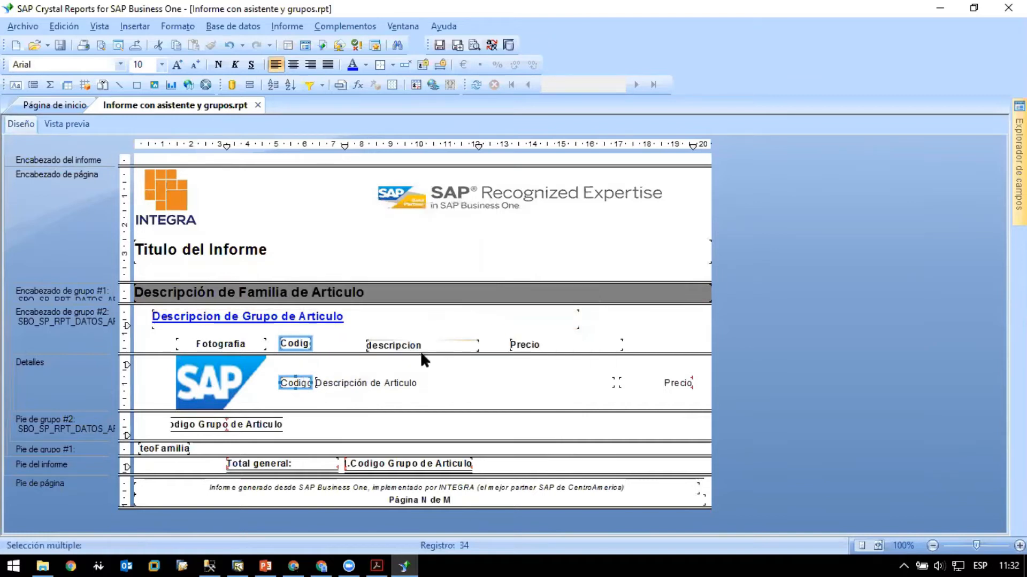
pyautogui.click(340, 396)
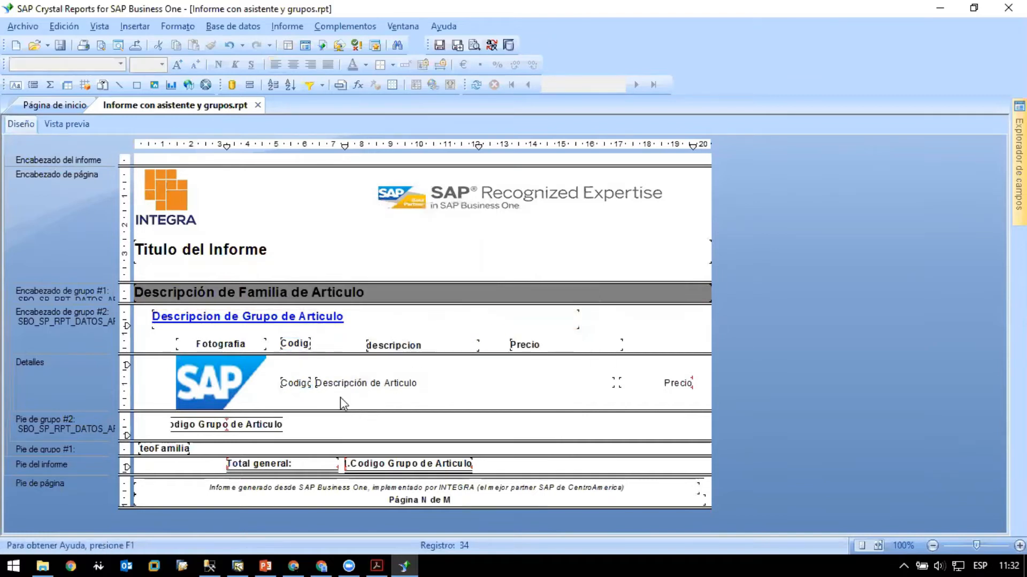
pyautogui.click(53, 119)
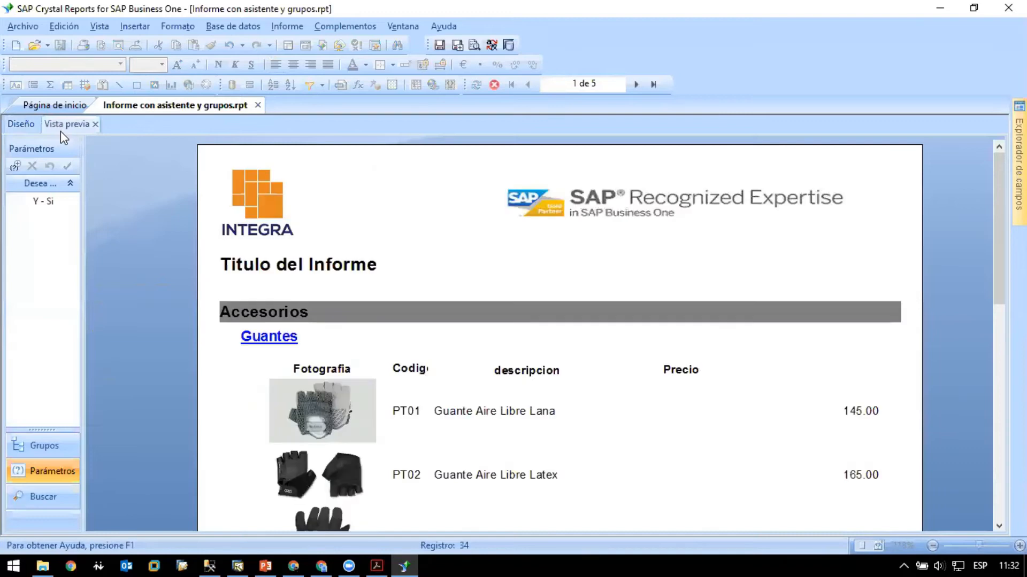
pyautogui.click(28, 128)
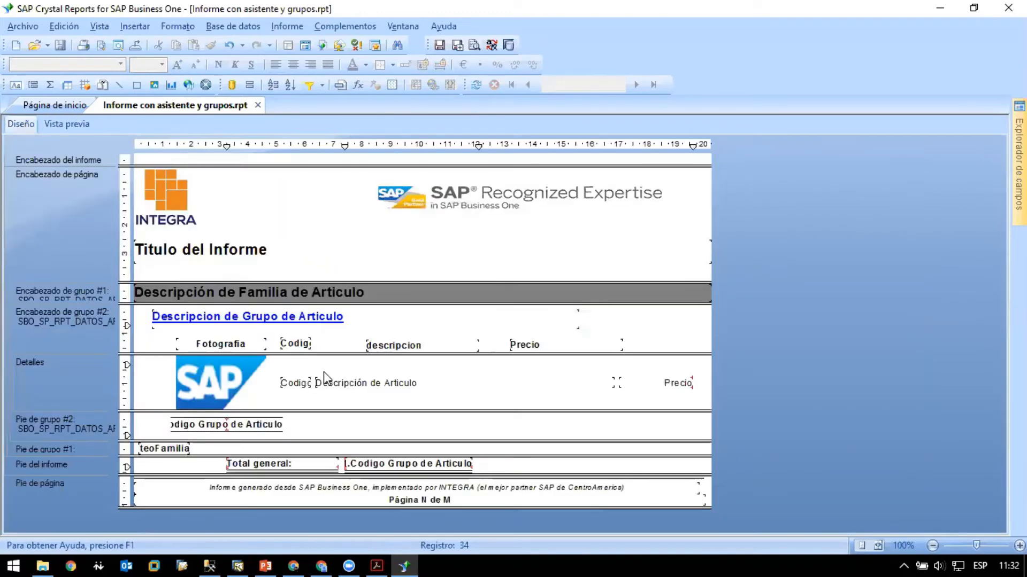
# - Widen the "Codigo" heading to about 1.4 cm by extending its left edge, and center its text
pyautogui.click(282, 383)
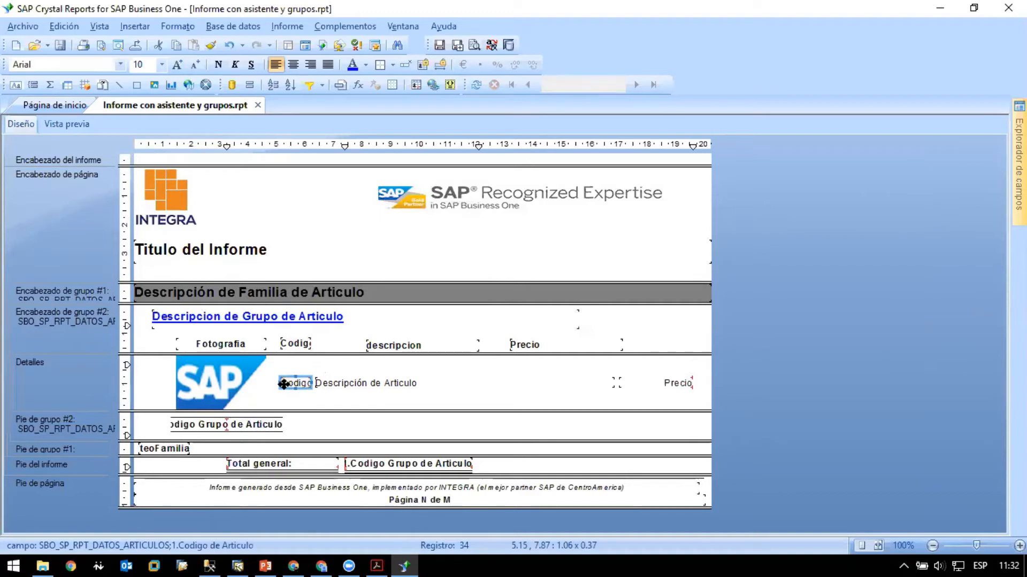
pyautogui.click(282, 344)
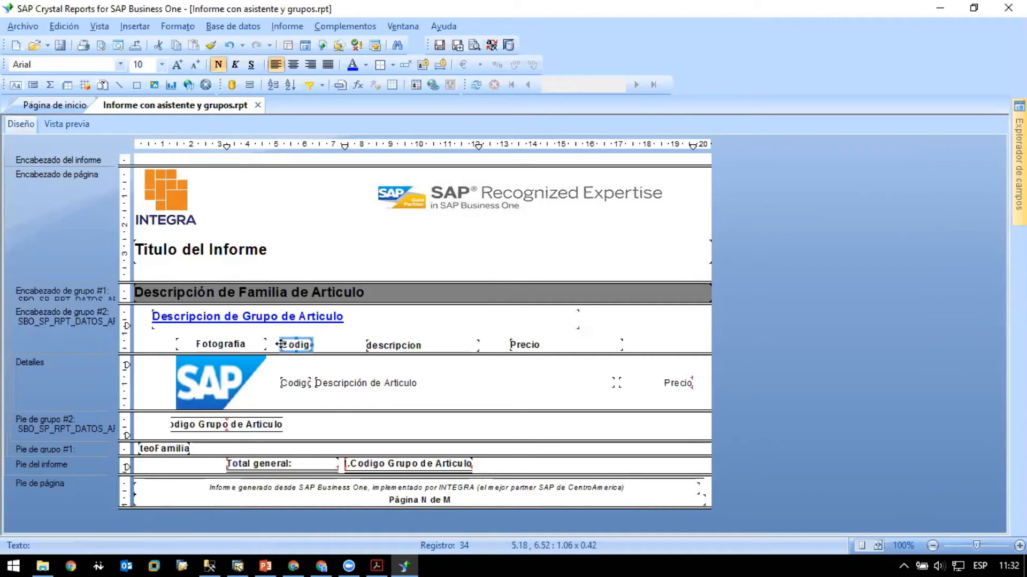
pyautogui.moveTo(278, 344); pyautogui.dragTo(269, 344)
pyautogui.click(293, 65)
# - Give the "Codigo de Articulo" detail field the same width (El mismo ancho) as the "Codigo" heading
pyautogui.keyDown('ctrl'); pyautogui.click(294, 384); pyautogui.keyUp('ctrl')
pyautogui.rightClick(293, 345)
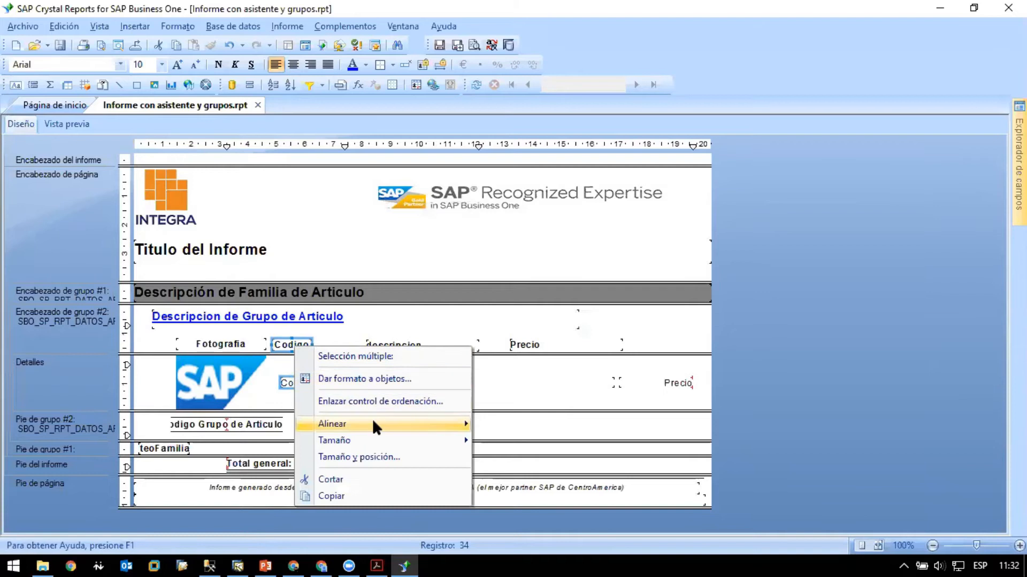
pyautogui.moveTo(372, 419)
pyautogui.moveTo(374, 440)
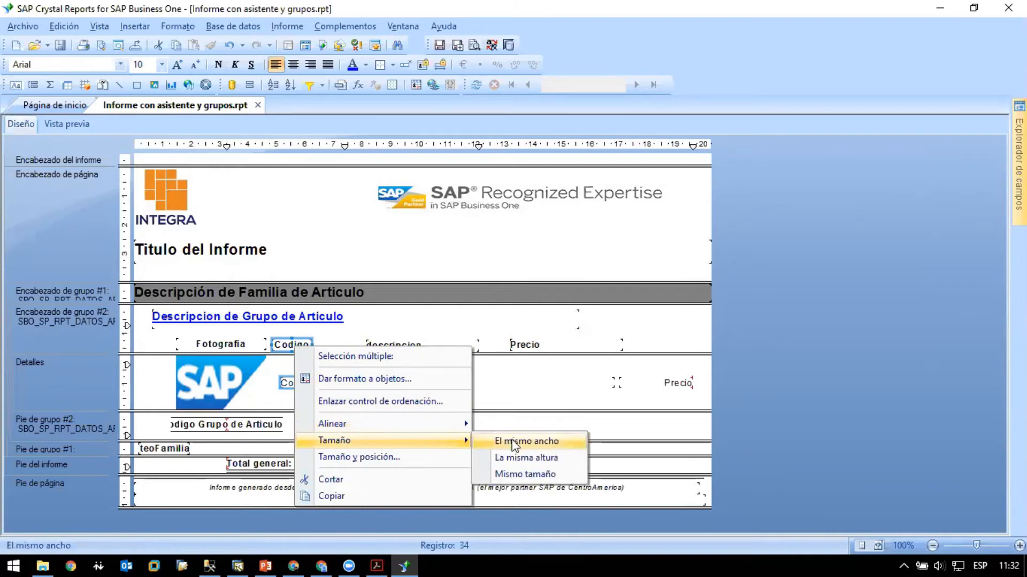
pyautogui.click(514, 442)
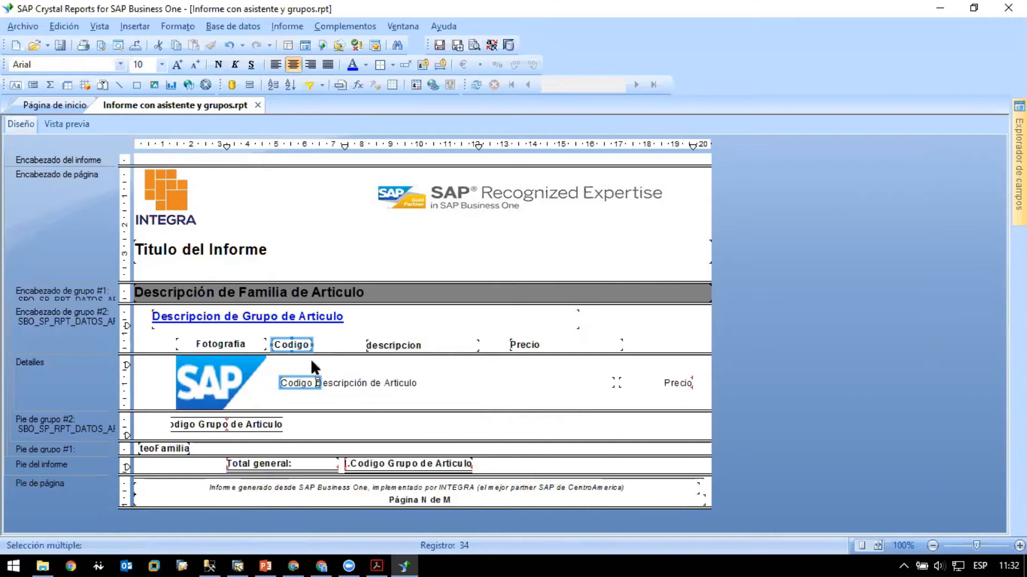
# - Nudge the "Codigo de Articulo" detail field left until it sits beneath the "Codigo" heading, and check it in the preview
pyautogui.click(300, 384)
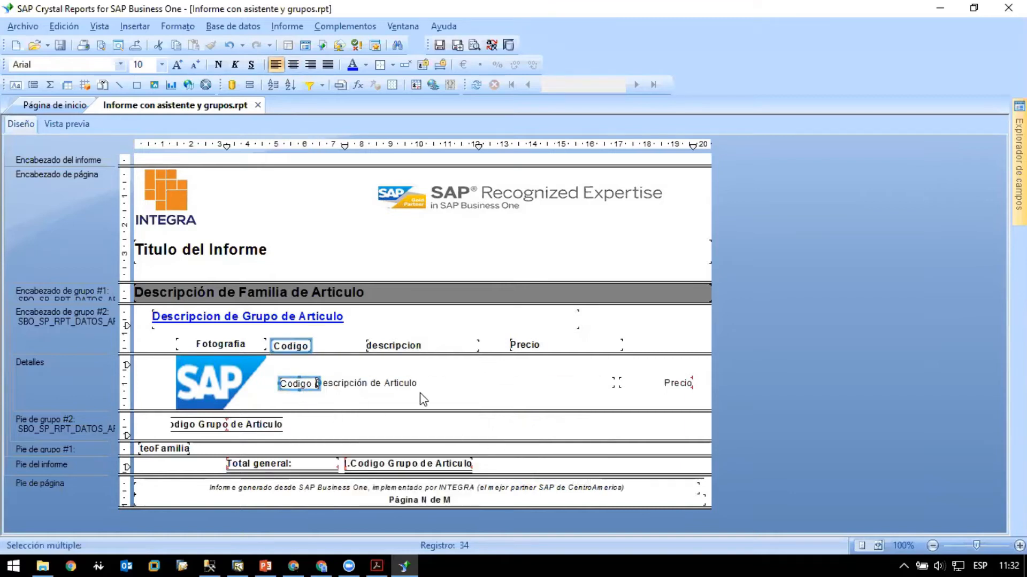
pyautogui.click(438, 417)
pyautogui.click(289, 387)
pyautogui.press('Left')
pyautogui.press('Left')
pyautogui.press('Left')
pyautogui.press('Left')
pyautogui.press('Left')
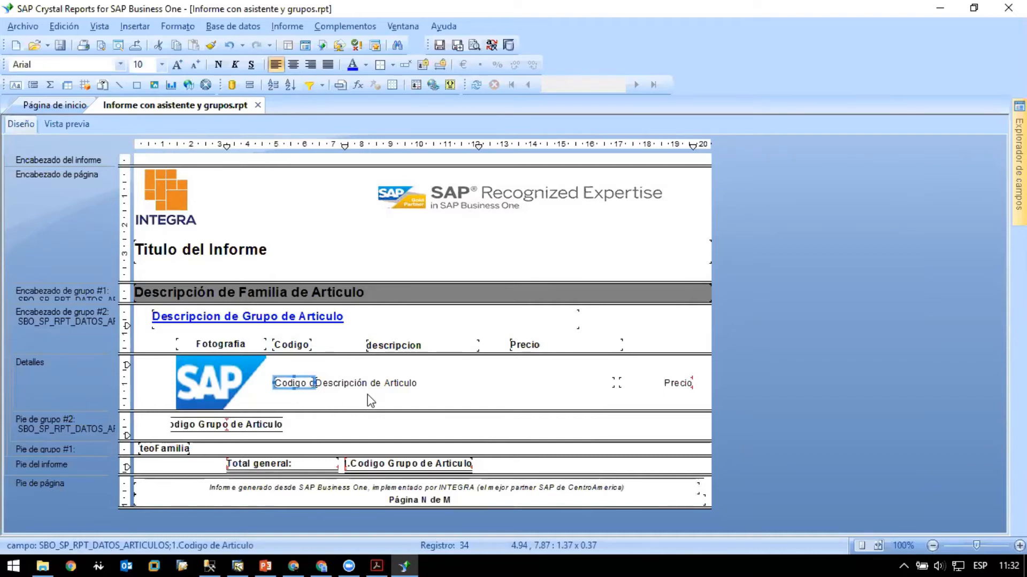
pyautogui.click(53, 126)
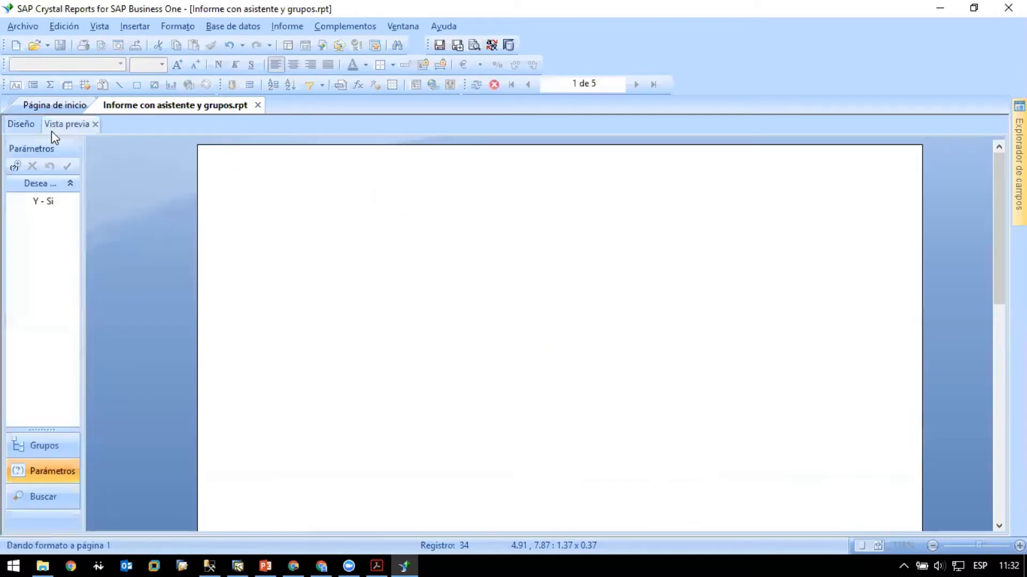
pyautogui.click(23, 127)
# - Align the "Codigo" heading and its detail field by their left edges (Izquierdos), and check the result in the preview
pyautogui.keyDown('ctrl'); pyautogui.click(289, 344); pyautogui.keyUp('ctrl')
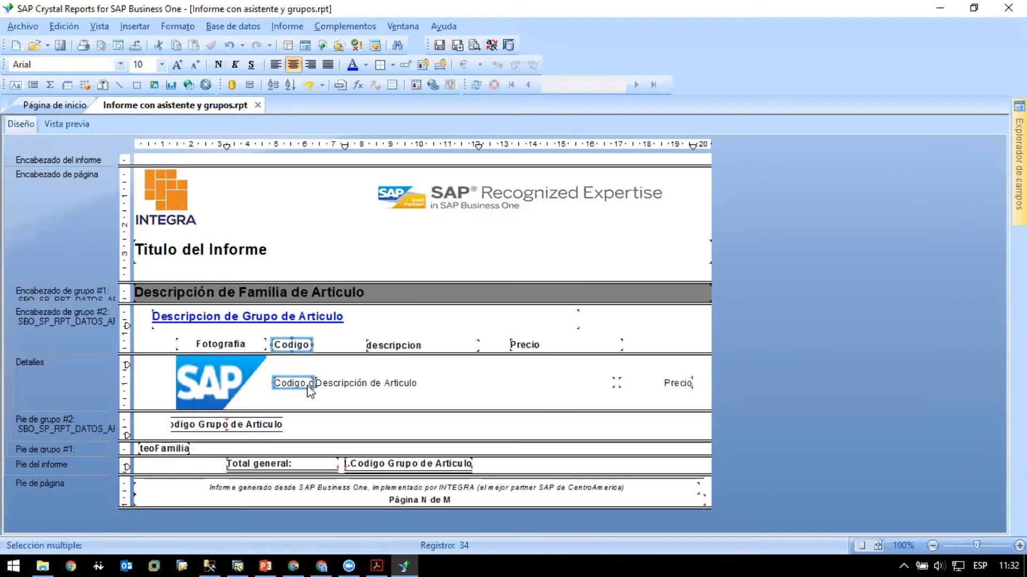
pyautogui.rightClick(306, 385)
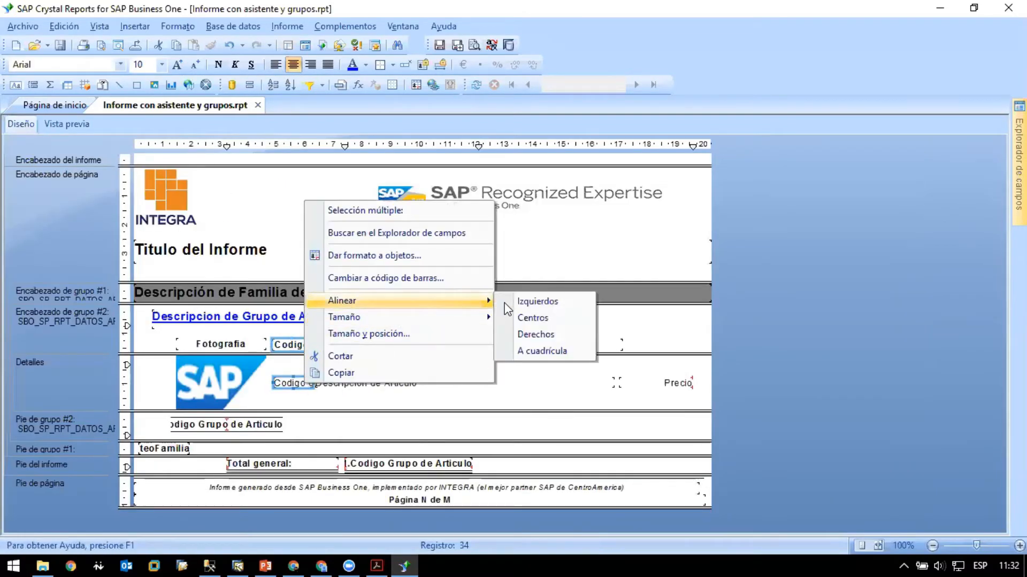
pyautogui.click(522, 300)
pyautogui.click(380, 403)
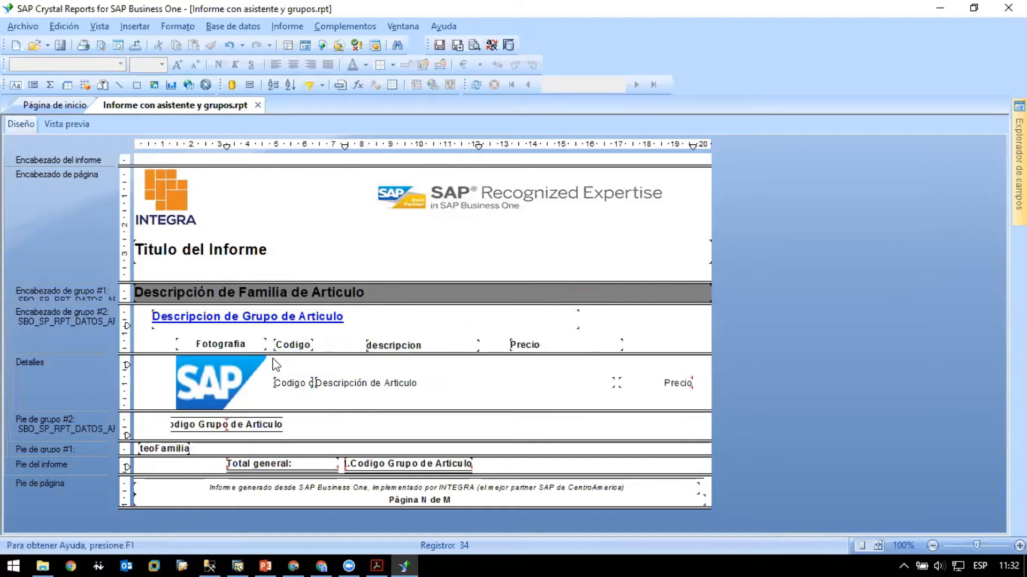
pyautogui.click(56, 126)
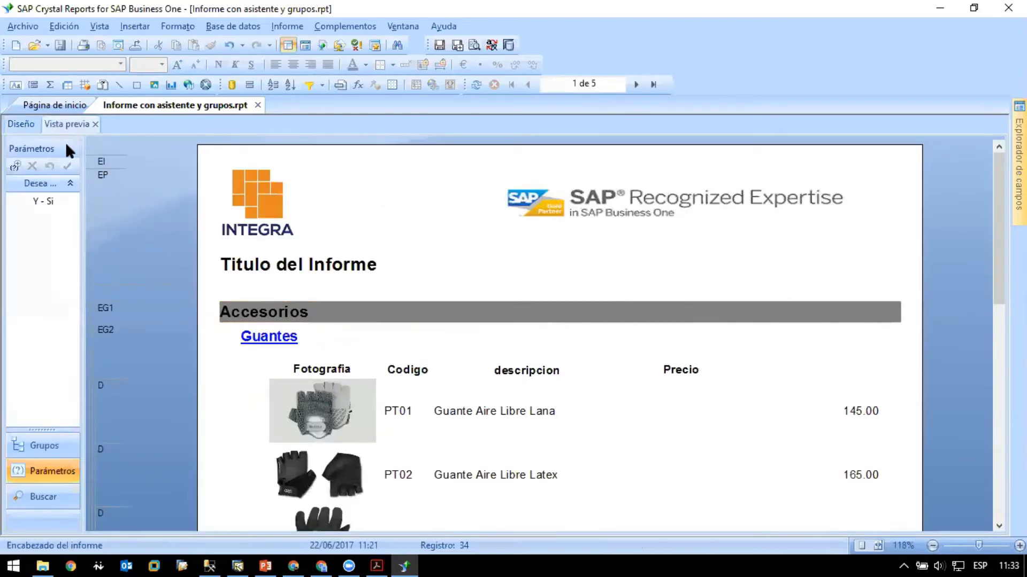
pyautogui.click(29, 128)
# - Capitalize the first letter of the description column heading so that it reads "Descripcion"
pyautogui.click(417, 348)
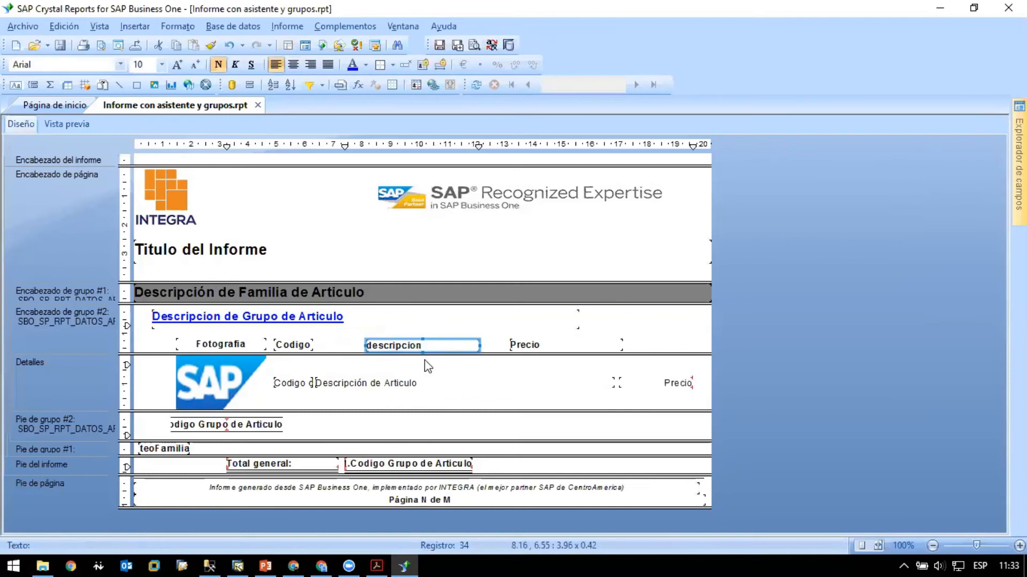
pyautogui.press('F2')
pyautogui.hotkey('shift', 'Right')
pyautogui.write('D')
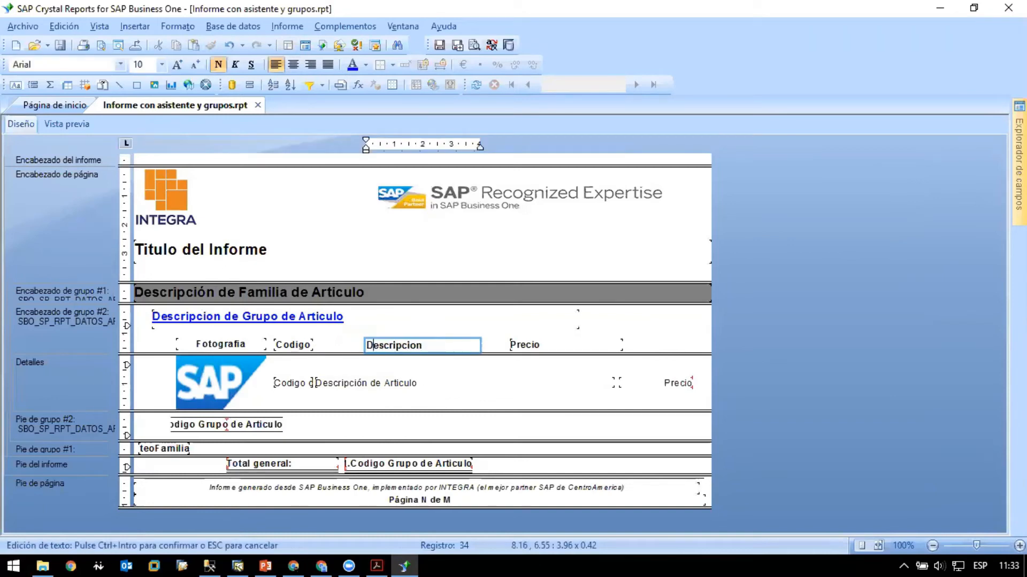
pyautogui.click(452, 324)
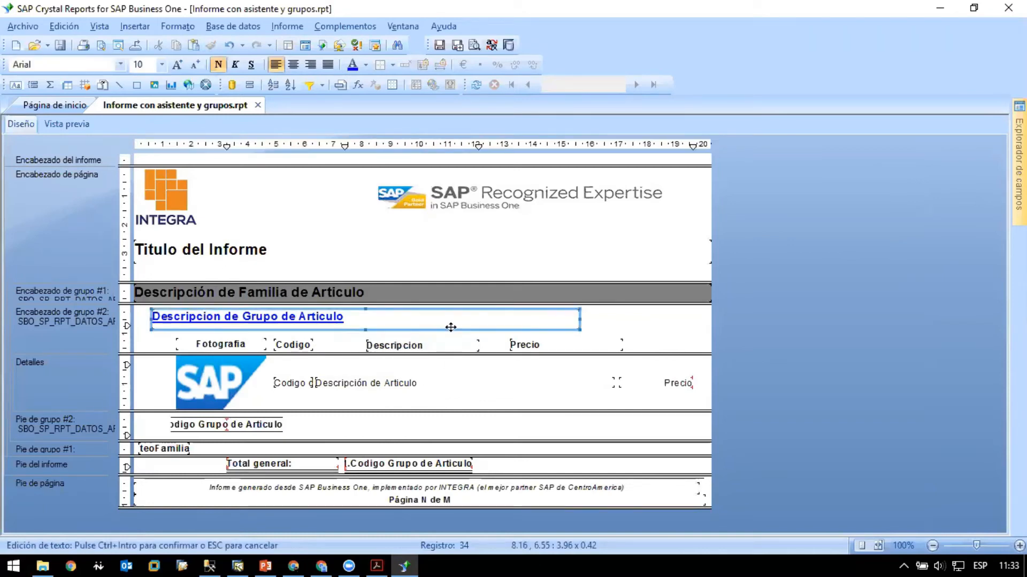
# - Give the "Descripcion" heading the same width (El mismo ancho) as the "Descripción de Articulo" detail field
pyautogui.click(411, 383)
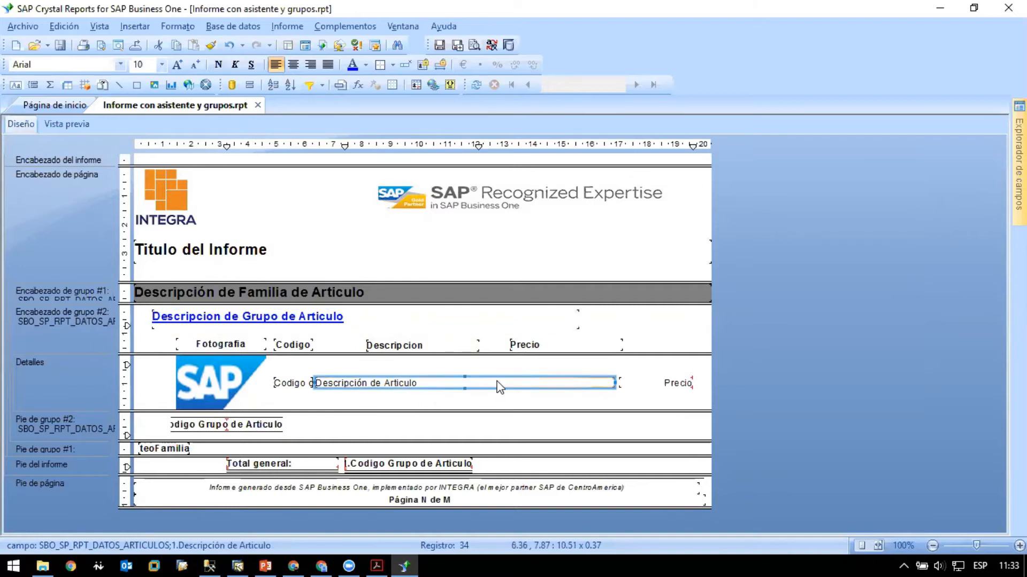
pyautogui.click(591, 345)
pyautogui.click(448, 346)
pyautogui.keyDown('ctrl'); pyautogui.click(431, 383); pyautogui.keyUp('ctrl')
pyautogui.rightClick(431, 384)
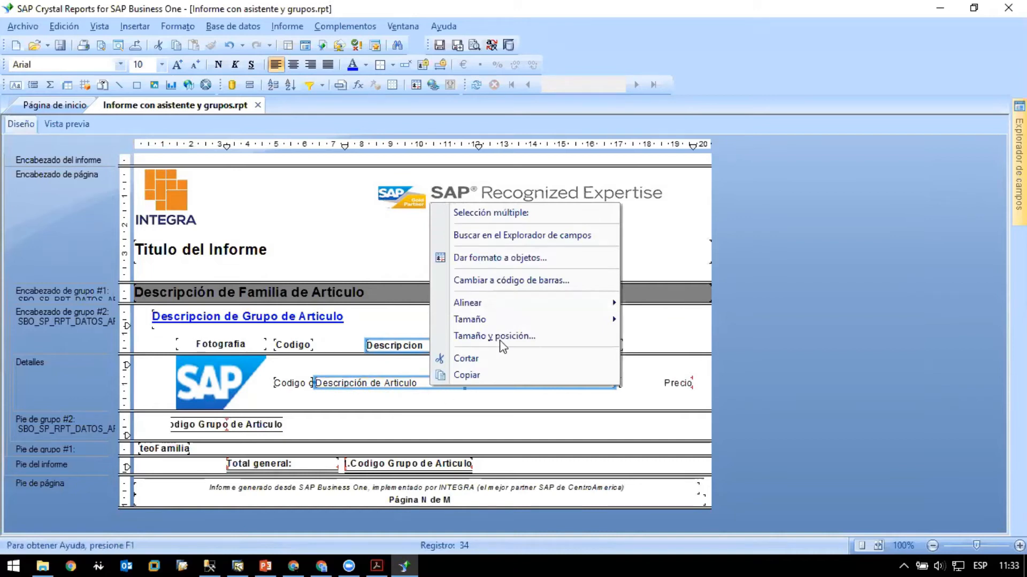
pyautogui.moveTo(537, 323)
pyautogui.click(673, 319)
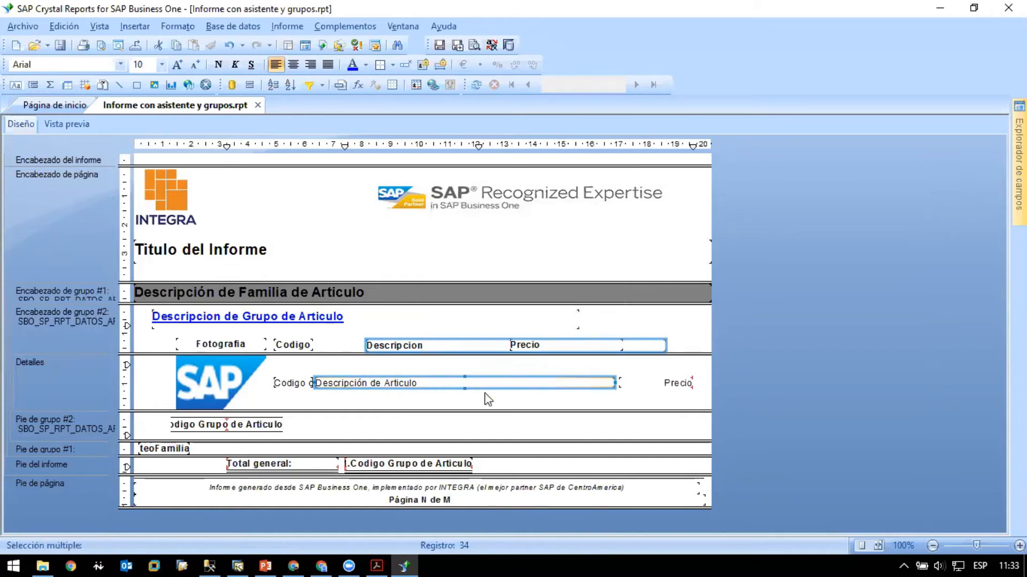
# - Align the "Descripcion" heading with the "Descripción de Articulo" detail field by their left edges (Izquierdos)
pyautogui.rightClick(465, 384)
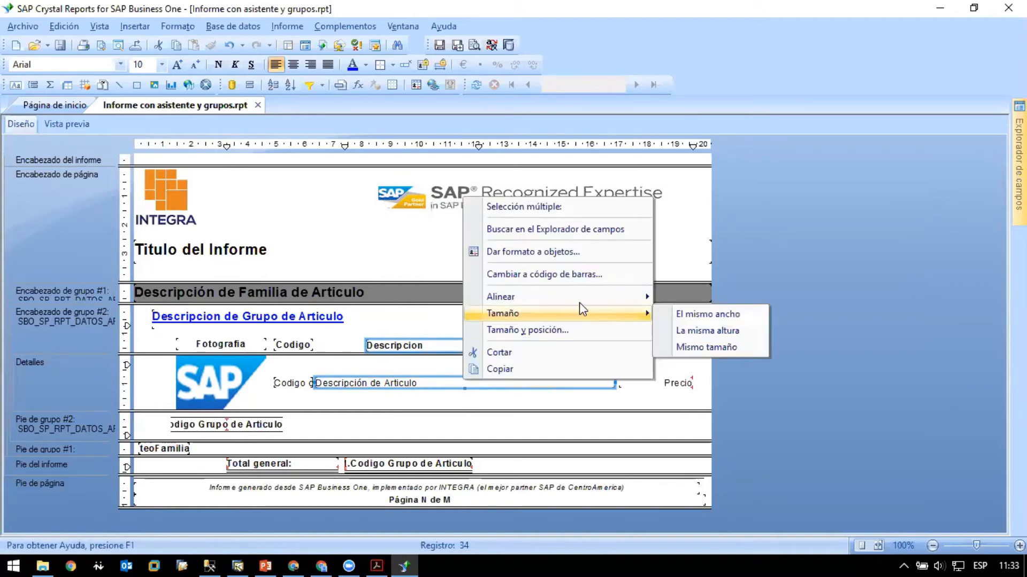
pyautogui.moveTo(642, 297)
pyautogui.click(672, 302)
pyautogui.click(467, 395)
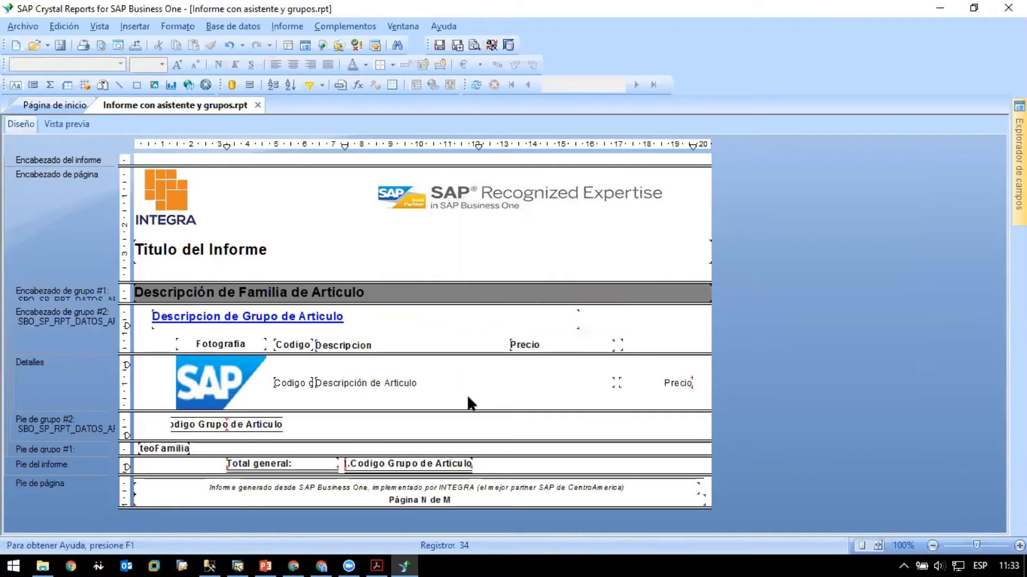
# - Give the "Precio" heading the same size (Mismo tamaño) as the "Precio" detail field
pyautogui.click(526, 346)
pyautogui.click(621, 345)
pyautogui.keyDown('ctrl'); pyautogui.click(672, 384); pyautogui.keyUp('ctrl')
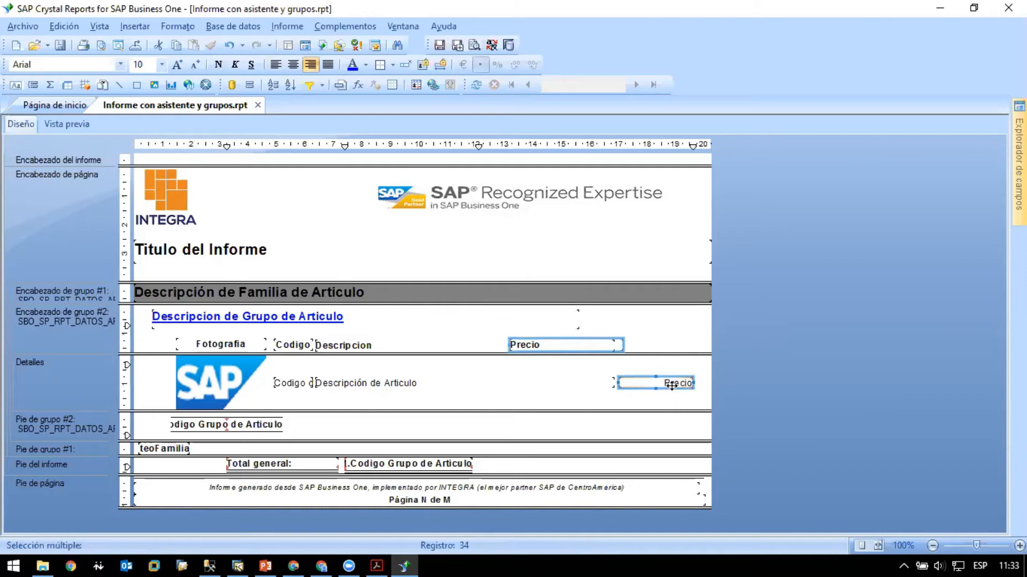
pyautogui.rightClick(672, 383)
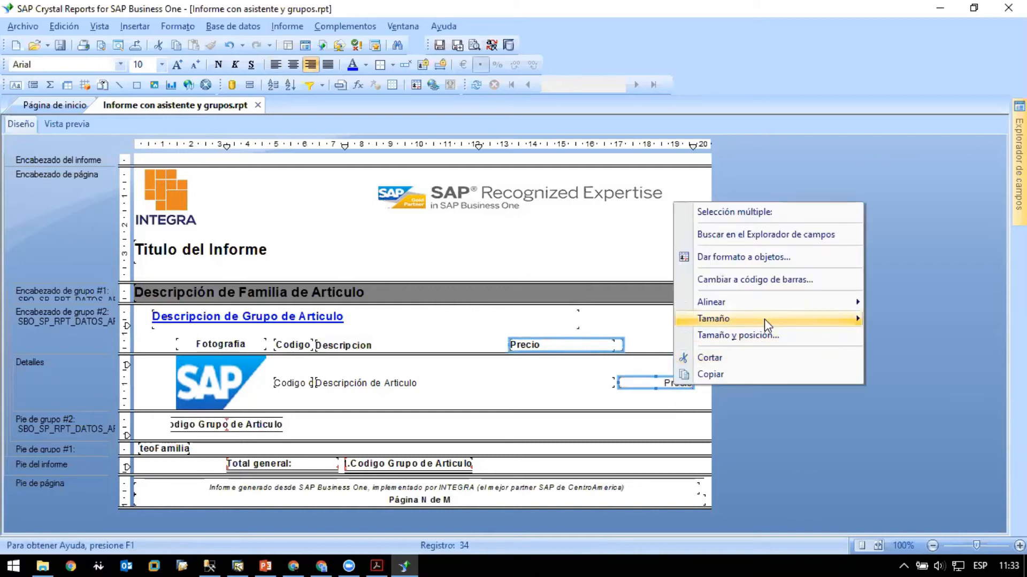
pyautogui.moveTo(764, 319)
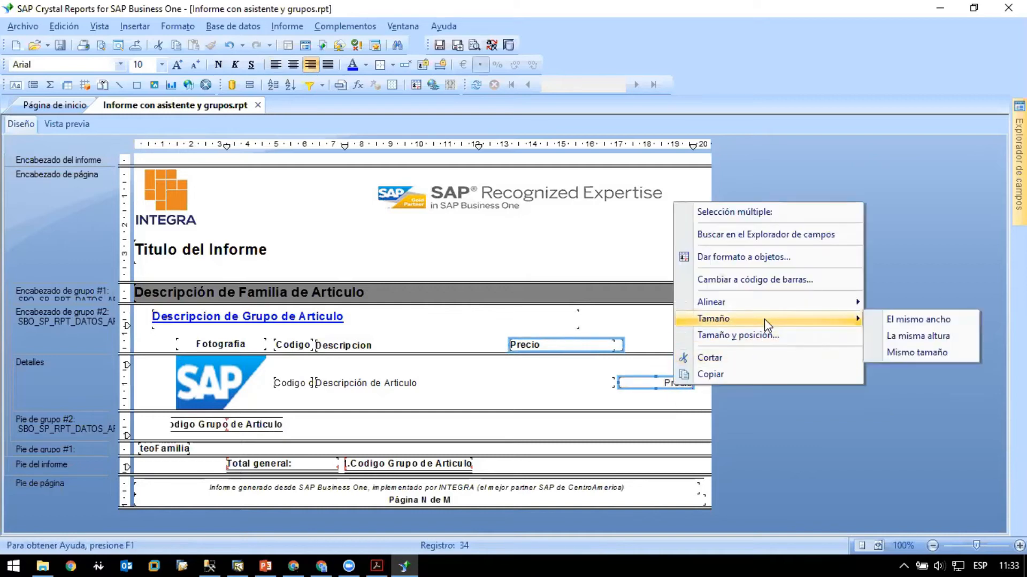
pyautogui.click(929, 354)
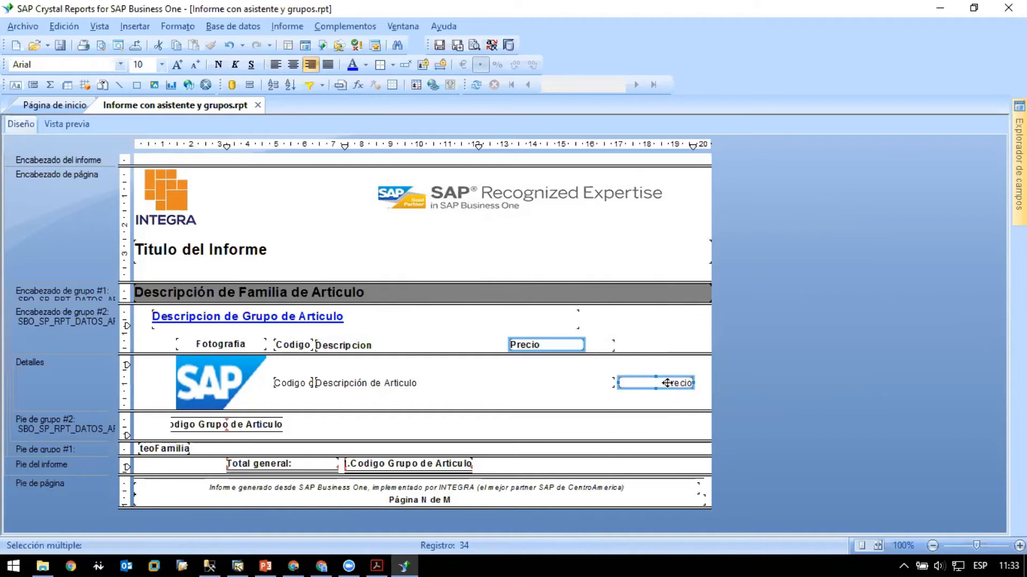
# - Align the "Precio" heading with the "Precio" detail field by their left edges (Izquierdos)
pyautogui.rightClick(667, 383)
pyautogui.moveTo(761, 300)
pyautogui.click(882, 318)
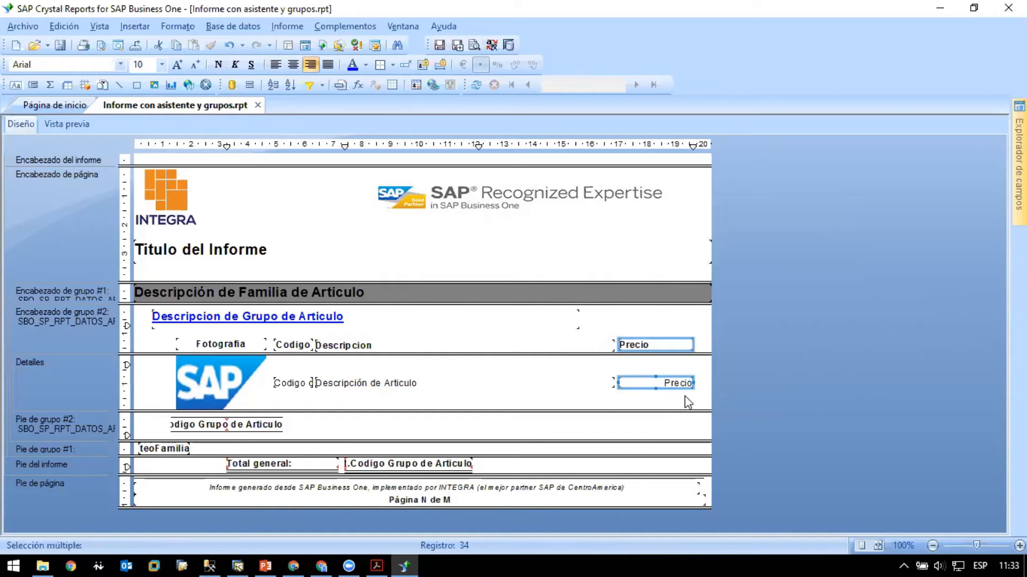
pyautogui.click(675, 409)
# - Center the text of the "Precio" and "Descripcion" column headings, and check the result in the preview
pyautogui.click(645, 345)
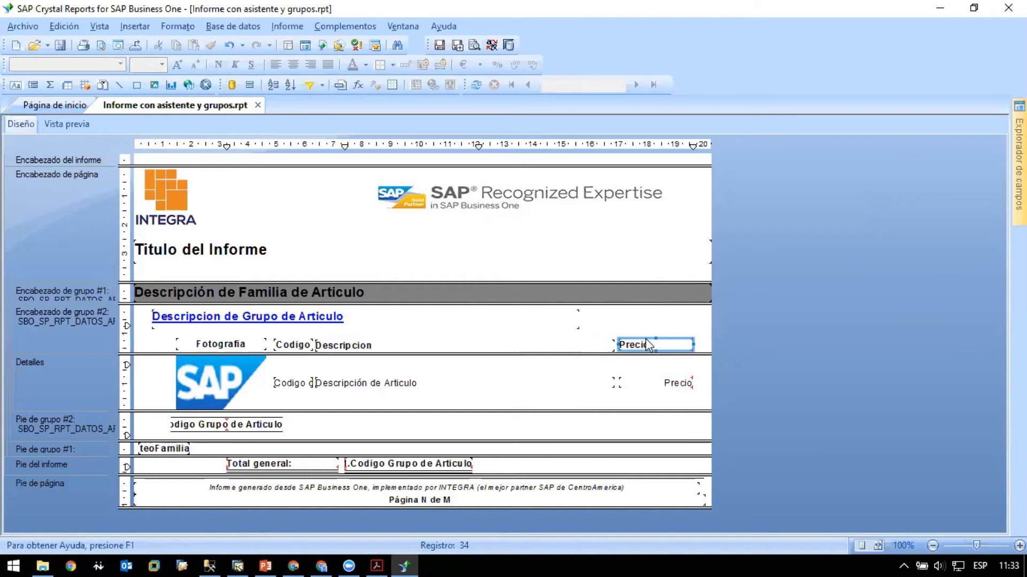
pyautogui.click(293, 64)
pyautogui.click(431, 345)
pyautogui.click(293, 64)
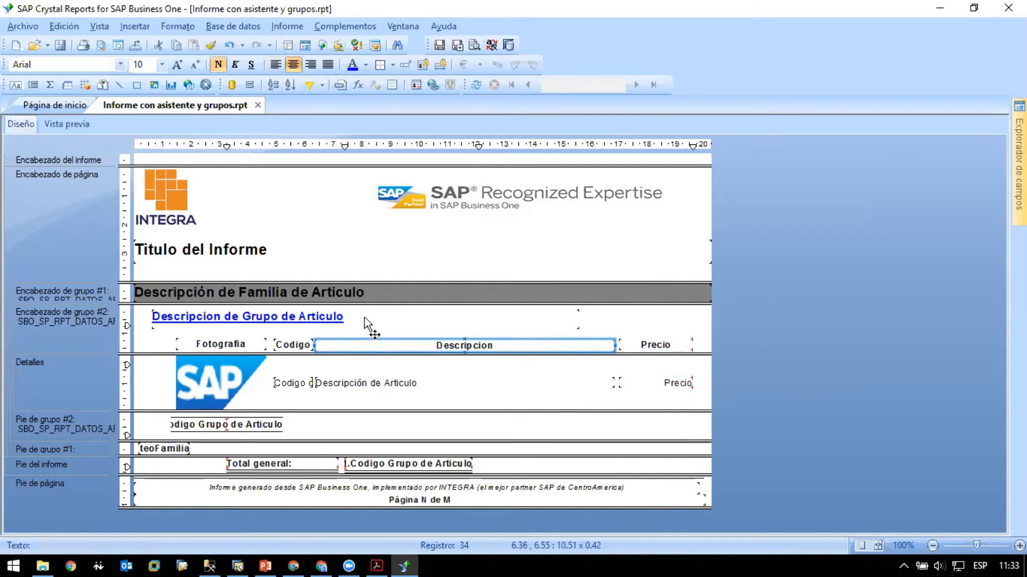
pyautogui.click(432, 402)
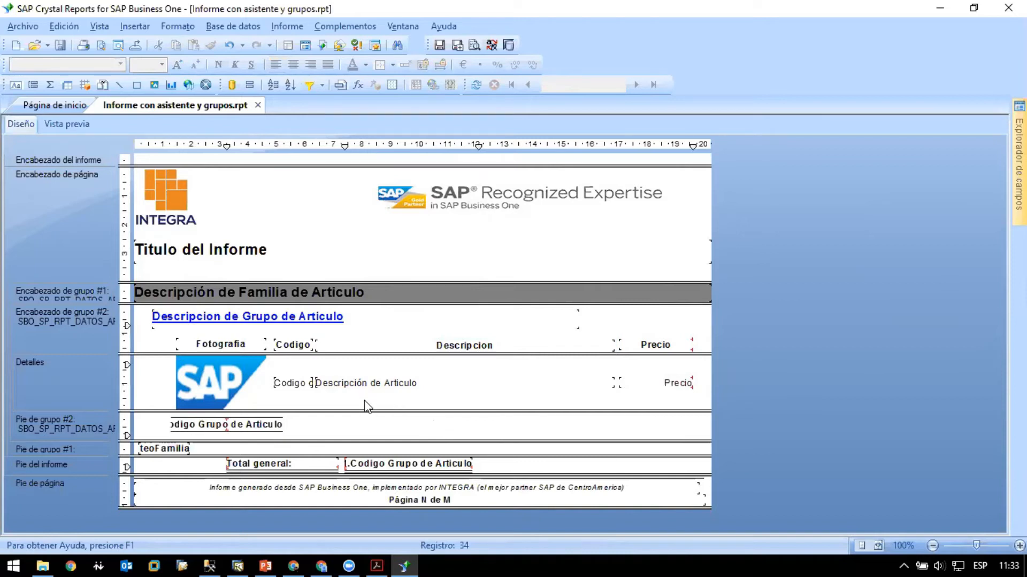
pyautogui.click(56, 123)
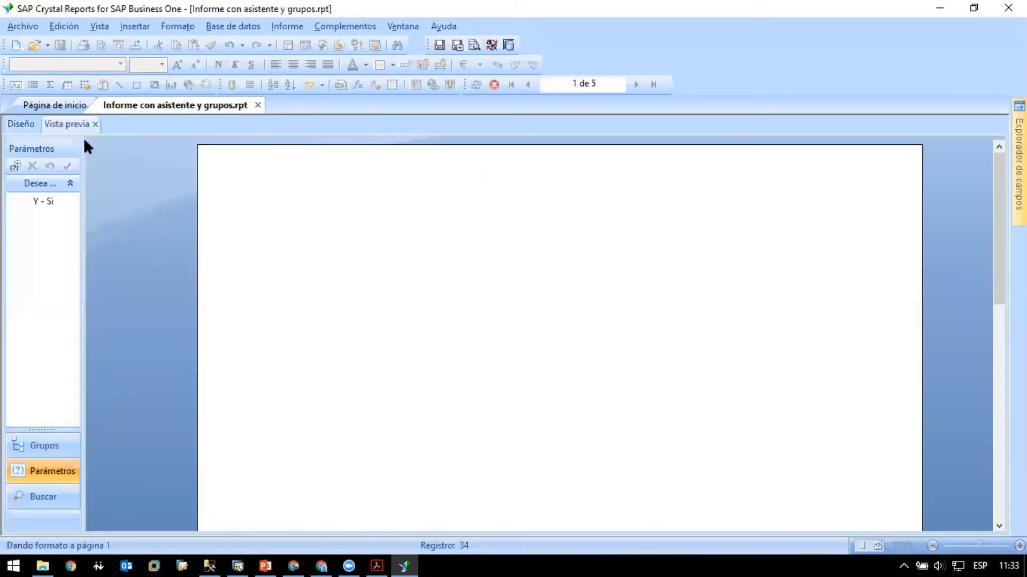
pyautogui.scroll(-5, 643, 303)
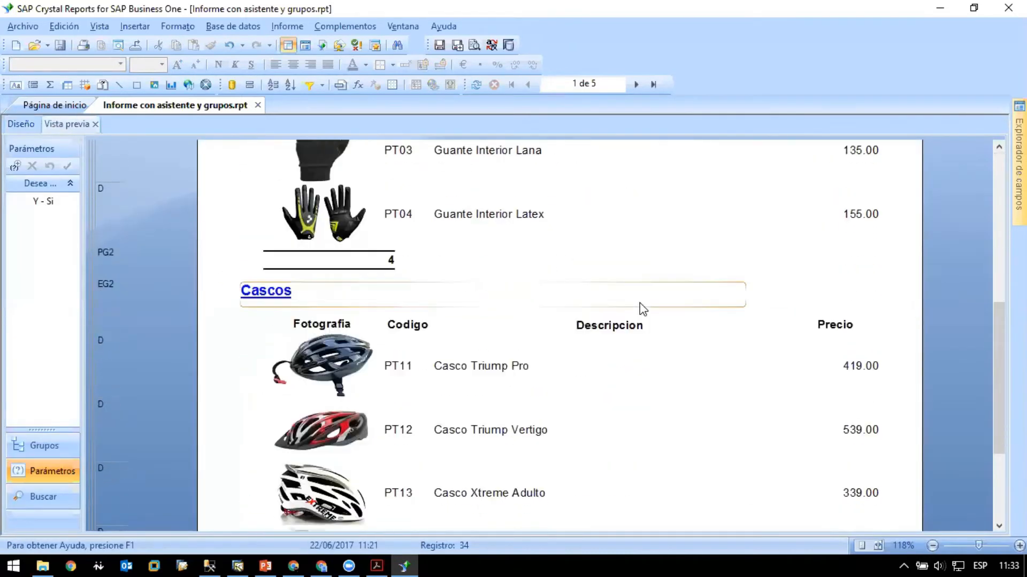
pyautogui.scroll(6, 640, 307)
pyautogui.scroll(-3, 600, 303)
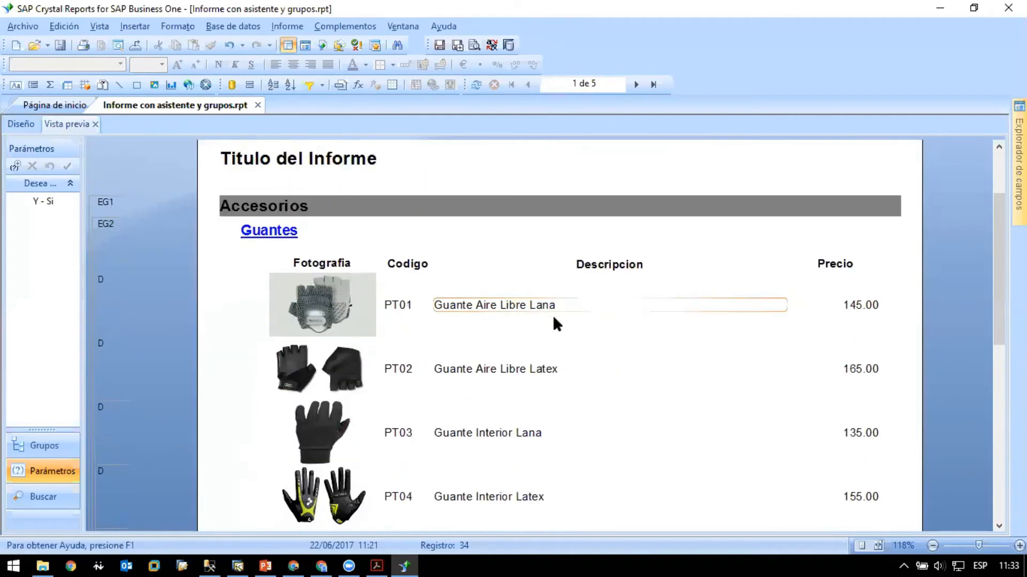
pyautogui.scroll(1, 553, 360)
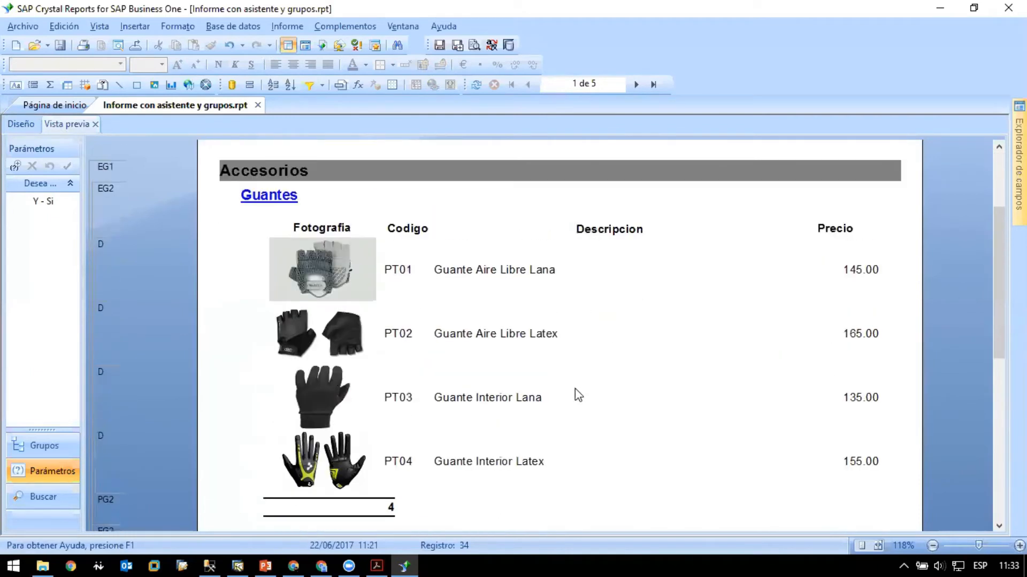
pyautogui.scroll(5, 573, 412)
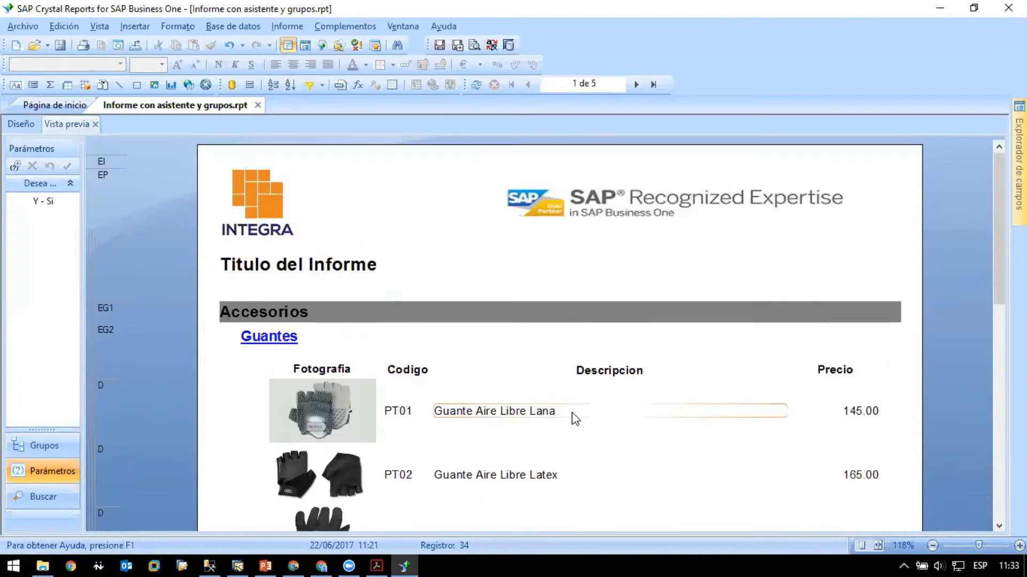
# - Replace the report title in the page header with "Catalogo de Productos"
pyautogui.click(21, 124)
pyautogui.click(215, 252)
pyautogui.click(265, 253)
pyautogui.hotkey('ctrl', 'a')
pyautogui.write('Catalogo d')
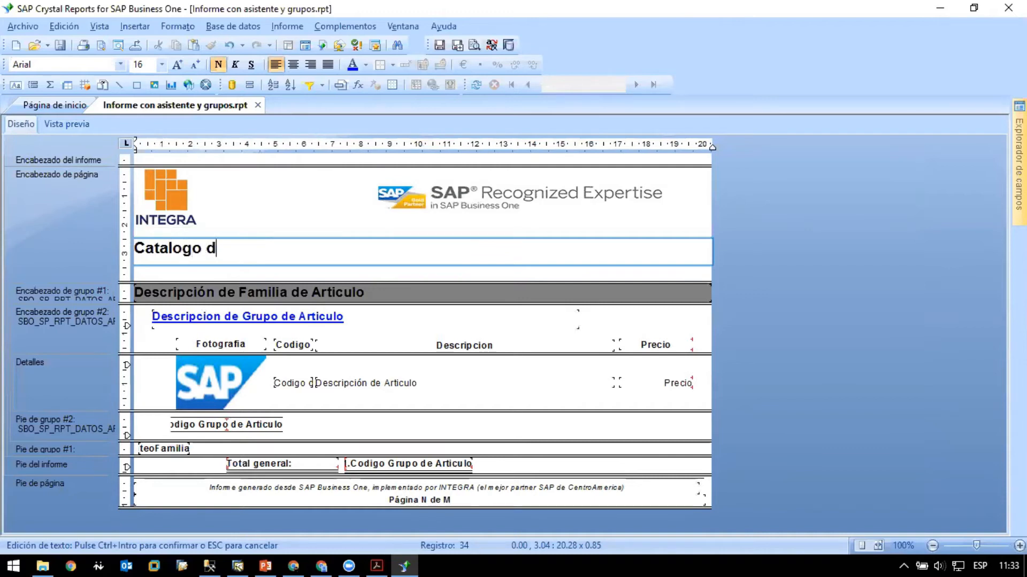
pyautogui.write('e Productos')
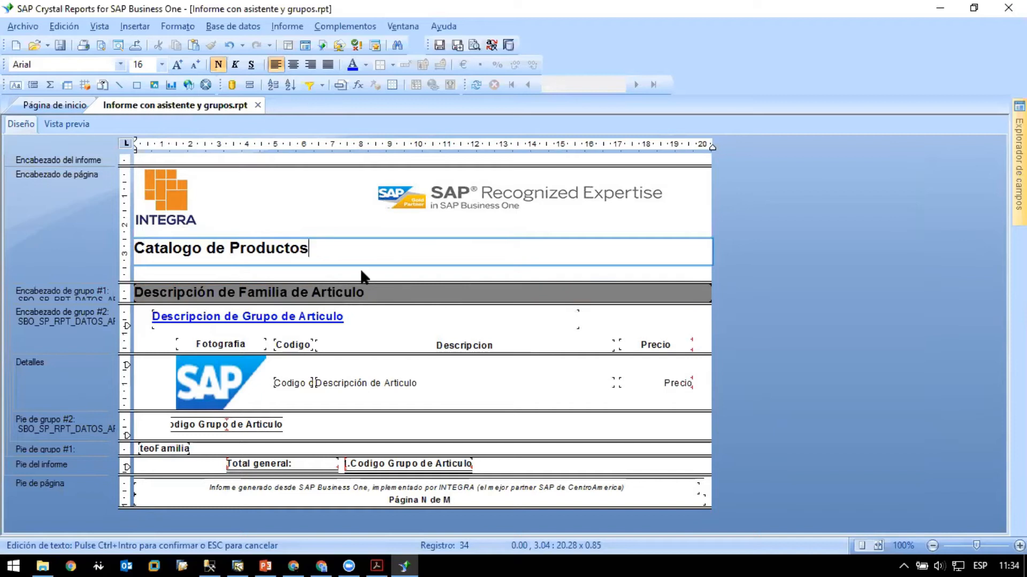
pyautogui.click(361, 268)
# - Examine the title, group headers and column headings on the first page of the report preview
pyautogui.click(66, 124)
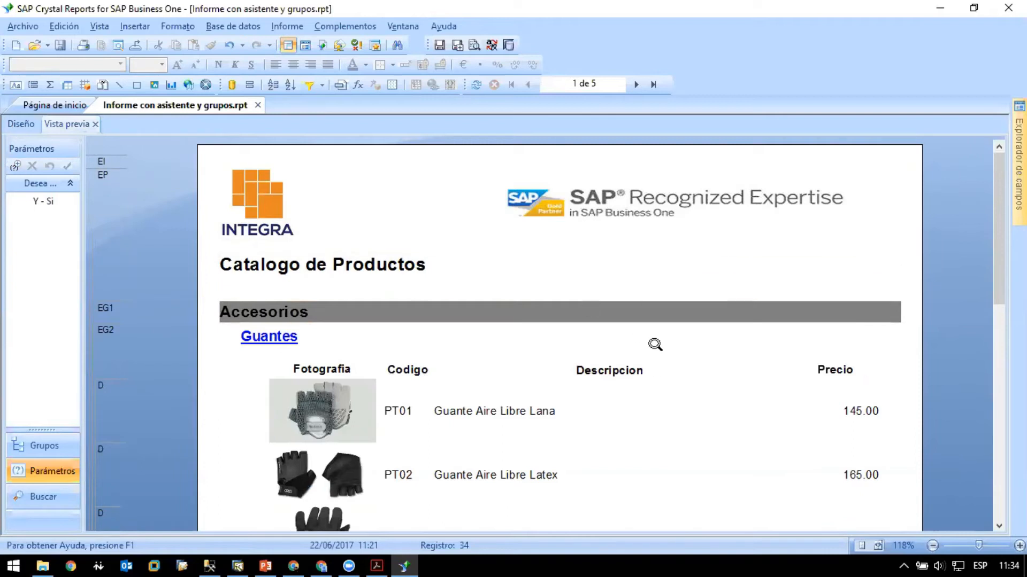
pyautogui.scroll(-3, 668, 356)
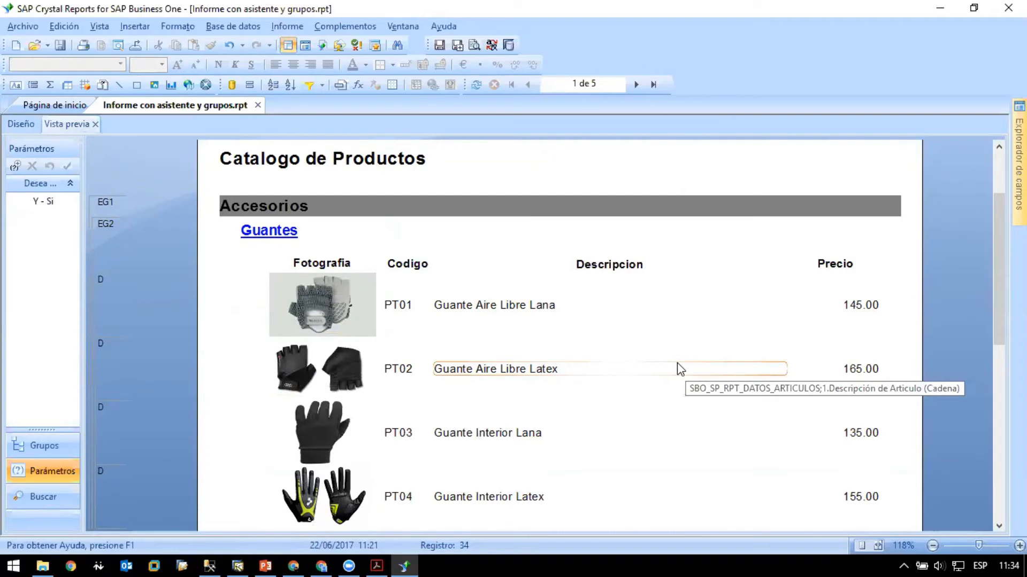
pyautogui.scroll(-5, 668, 368)
pyautogui.scroll(6, 652, 368)
pyautogui.scroll(-5, 653, 367)
pyautogui.scroll(5, 653, 367)
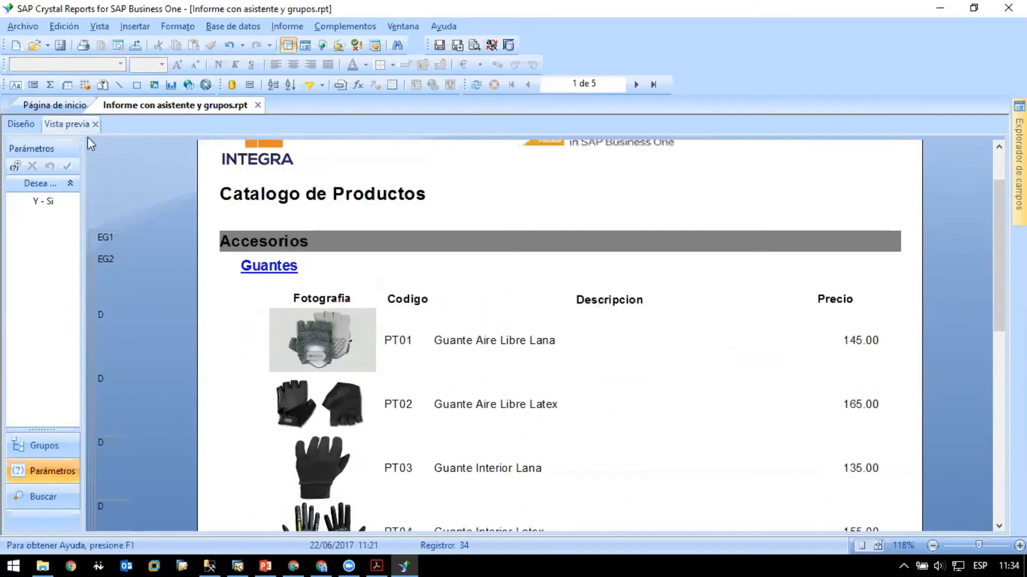
pyautogui.click(18, 124)
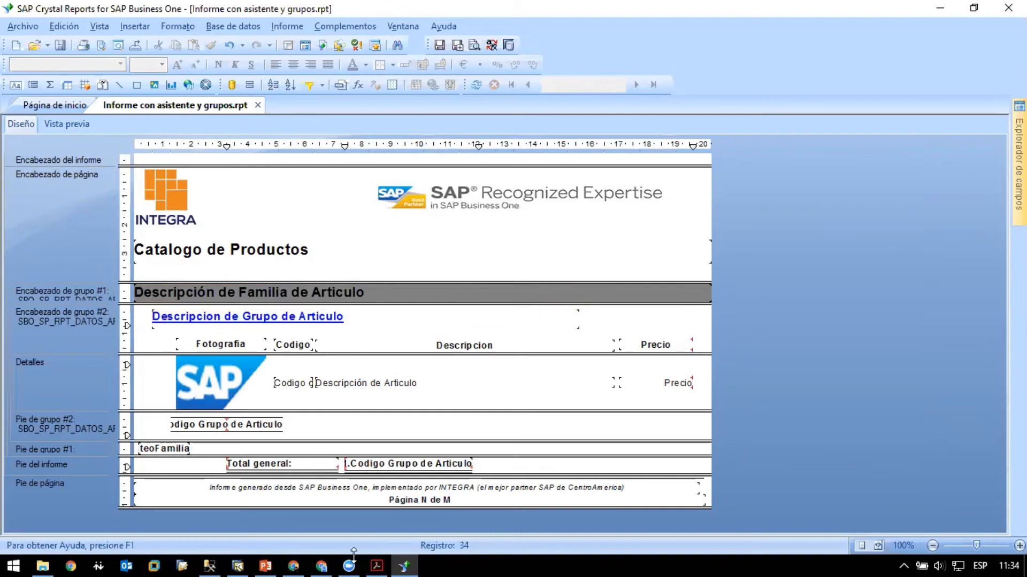
# - Look at the Product Catalog PDF in Acrobat Reader and the article master data in SAP Business One, and return to the Crystal Reports preview
pyautogui.click(377, 565)
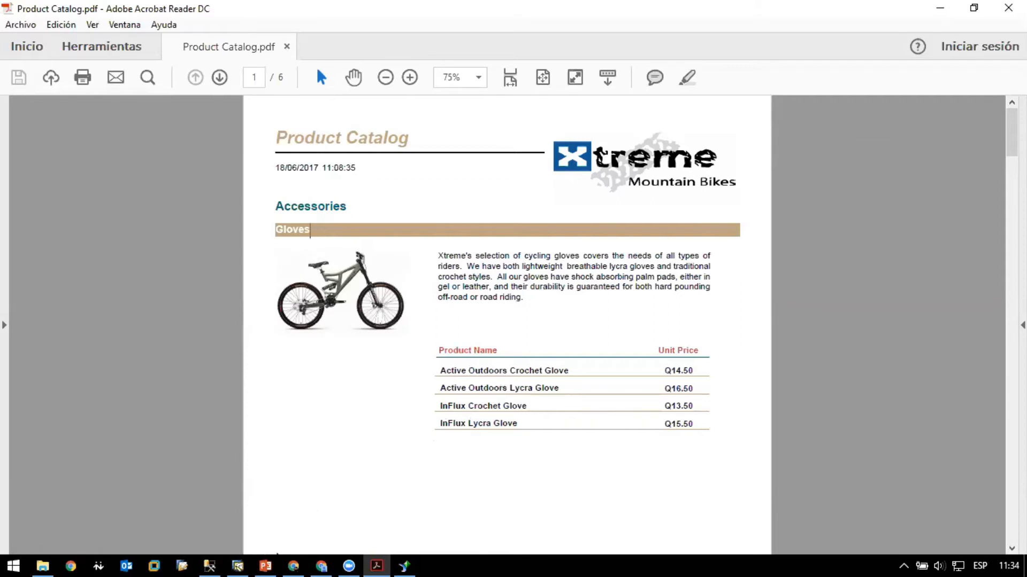
pyautogui.click(238, 566)
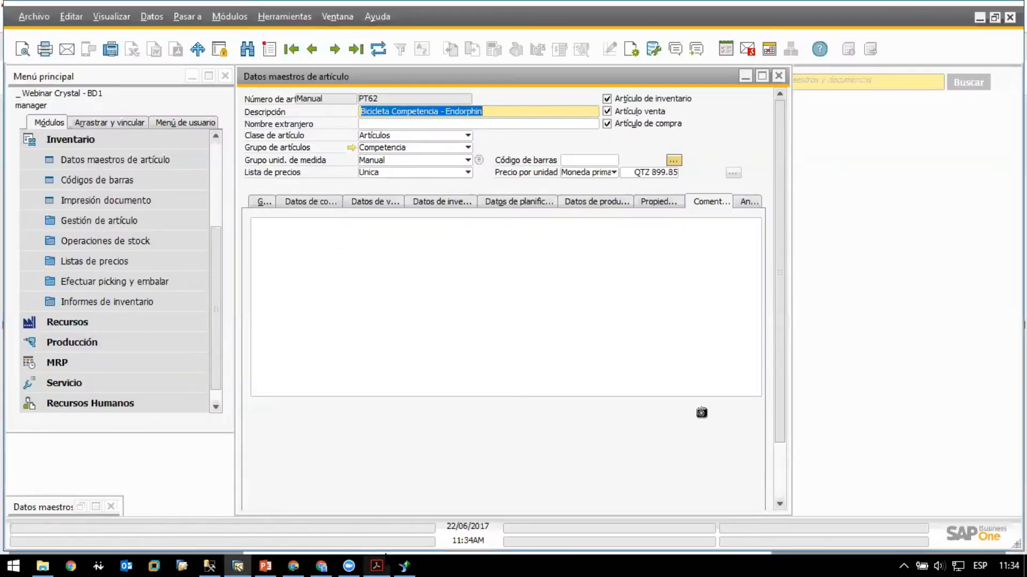
pyautogui.click(404, 565)
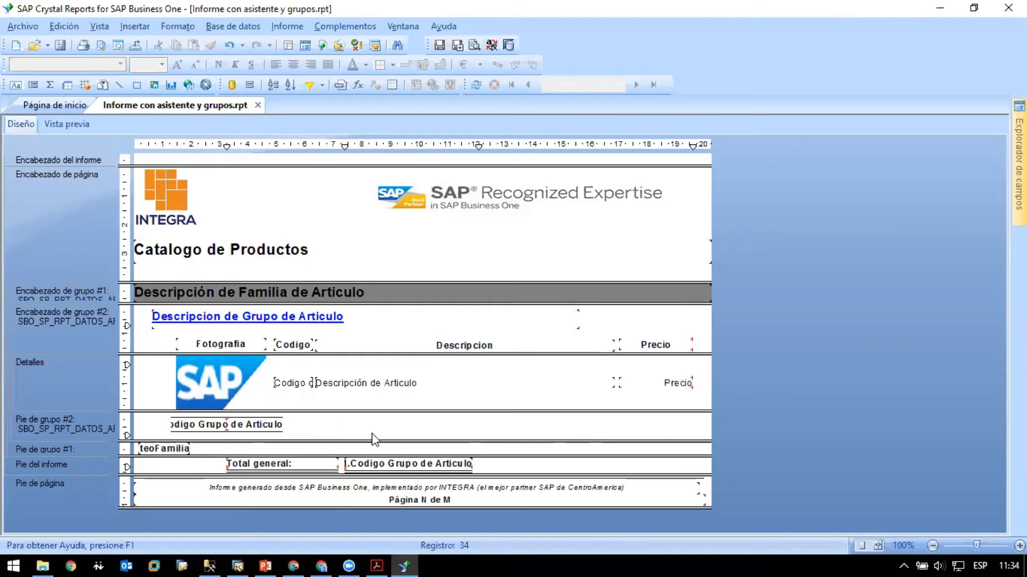
pyautogui.click(79, 130)
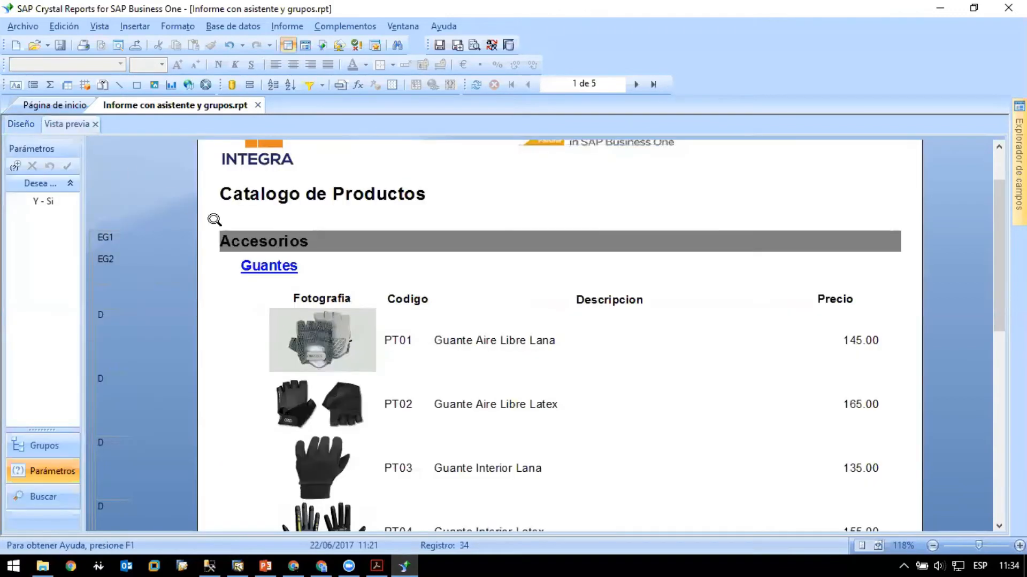
pyautogui.scroll(-4, 403, 312)
pyautogui.scroll(3, 403, 312)
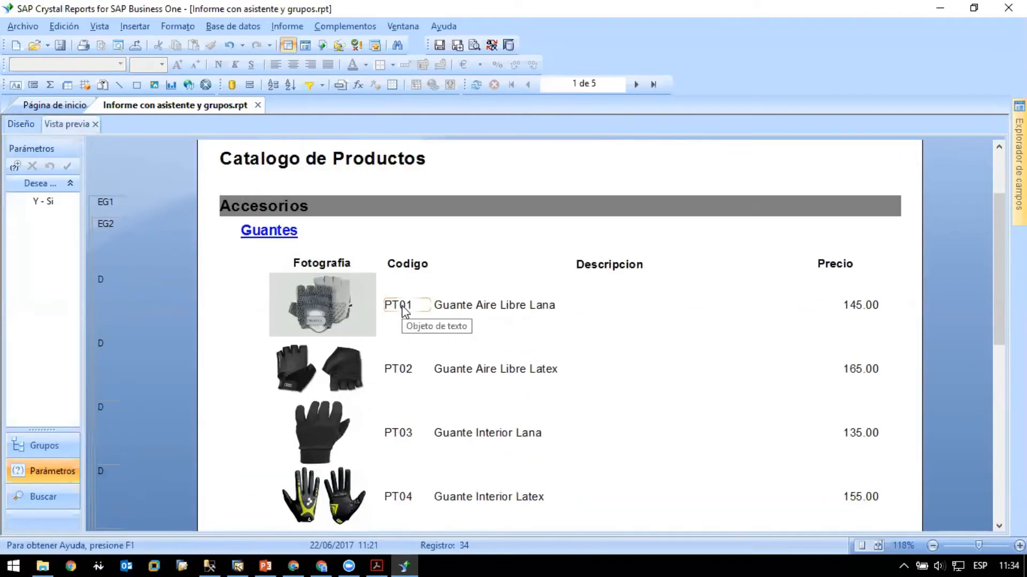
# - Move the article group count field in the group #2 footer right to about 8.95 cm, freeing space before it
pyautogui.click(24, 124)
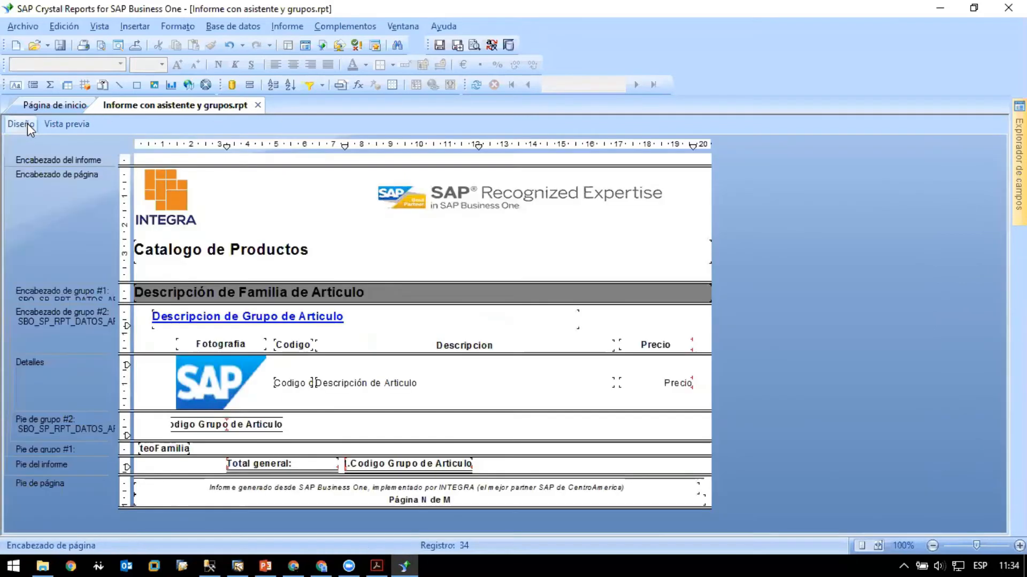
pyautogui.click(221, 428)
pyautogui.moveTo(270, 425); pyautogui.dragTo(488, 426)
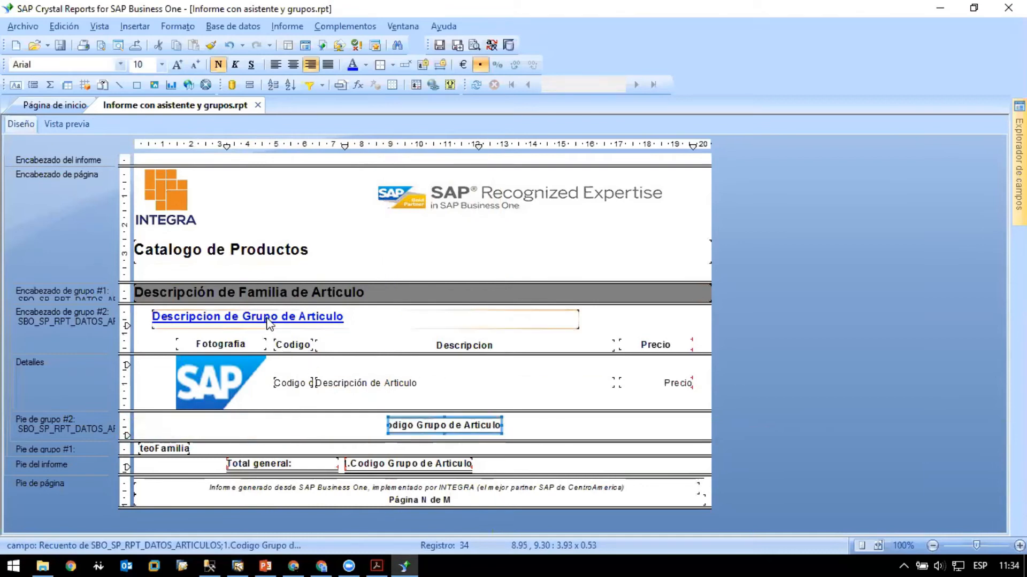
pyautogui.click(214, 426)
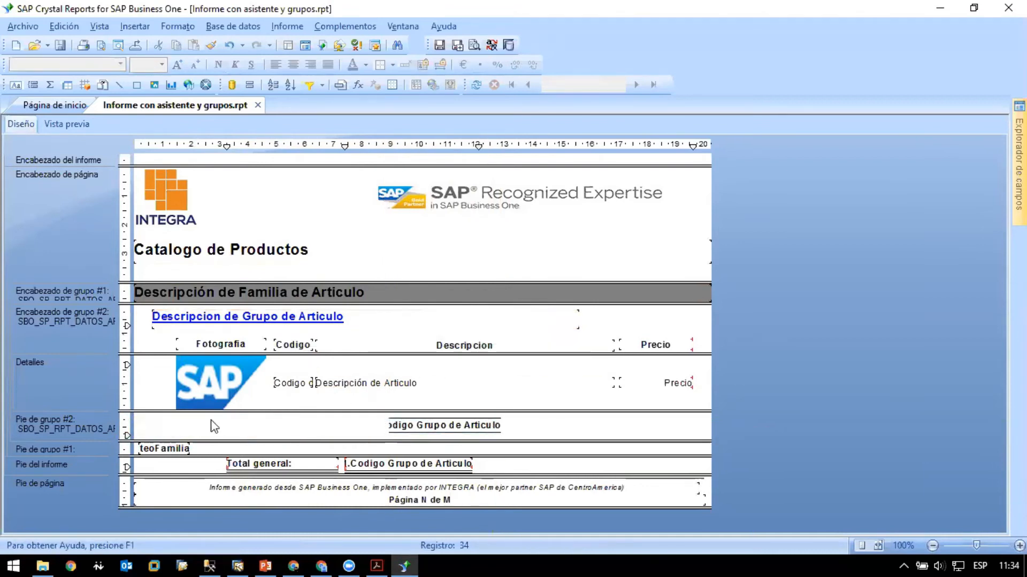
# - Insert a text object about 3.4 cm wide before the count in the group #2 footer, reading "Total de articulos del grupo:"
pyautogui.click(16, 85)
pyautogui.moveTo(155, 420); pyautogui.dragTo(254, 437)
pyautogui.write('Total de ar')
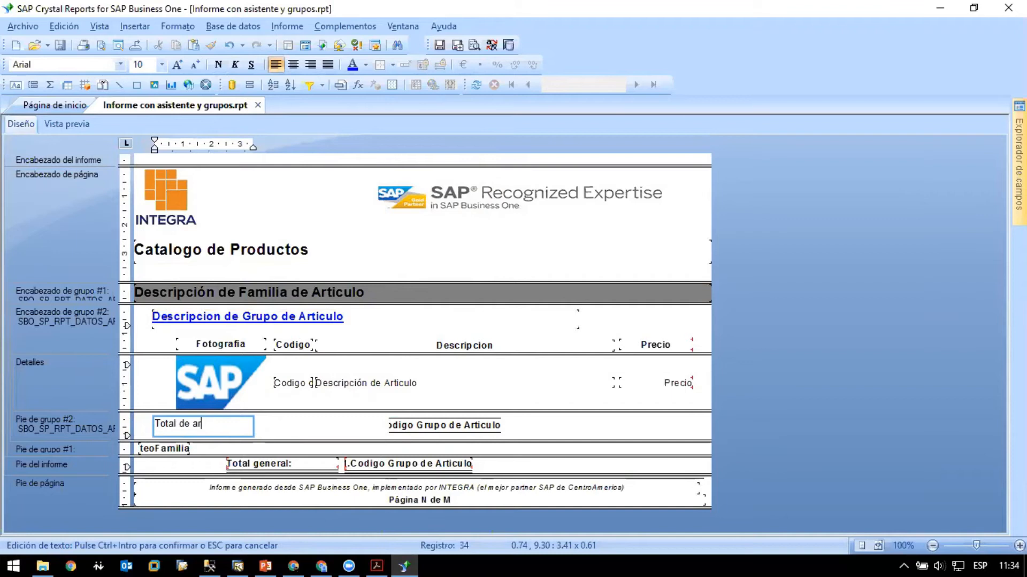
pyautogui.write('ticulos del')
pyautogui.hotkey('ctrl', 'a')
pyautogui.write('gru')
pyautogui.click(301, 438)
# - Widen the "Total de articulos del grupo:" text object to about 6.65 cm
pyautogui.click(248, 431)
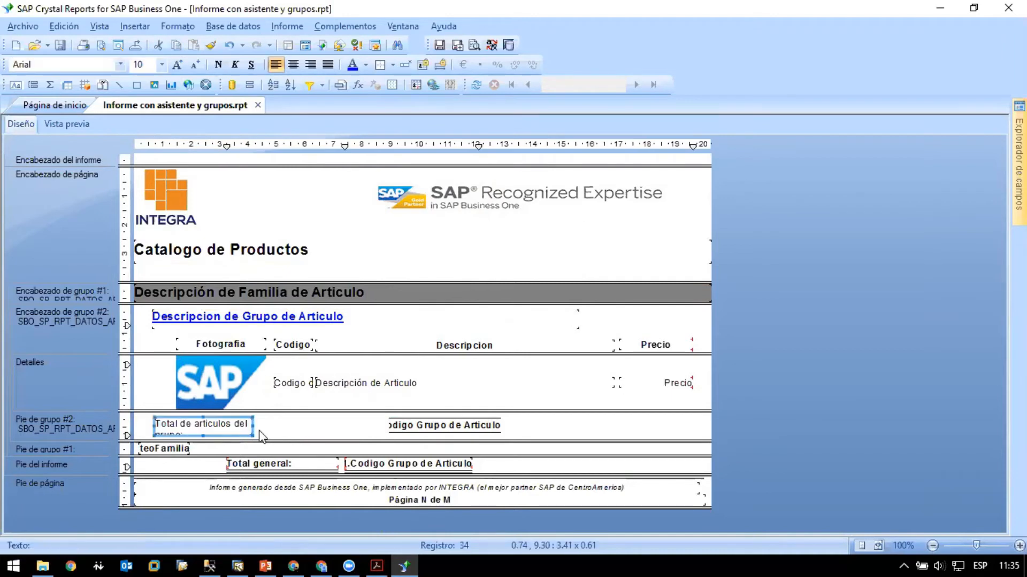
pyautogui.moveTo(254, 425); pyautogui.dragTo(344, 426)
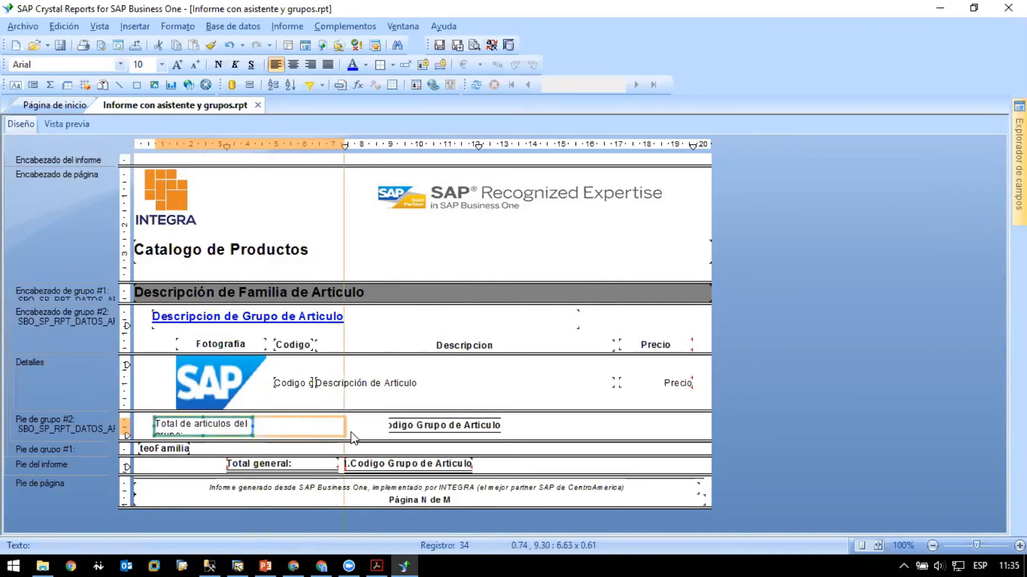
pyautogui.click(369, 436)
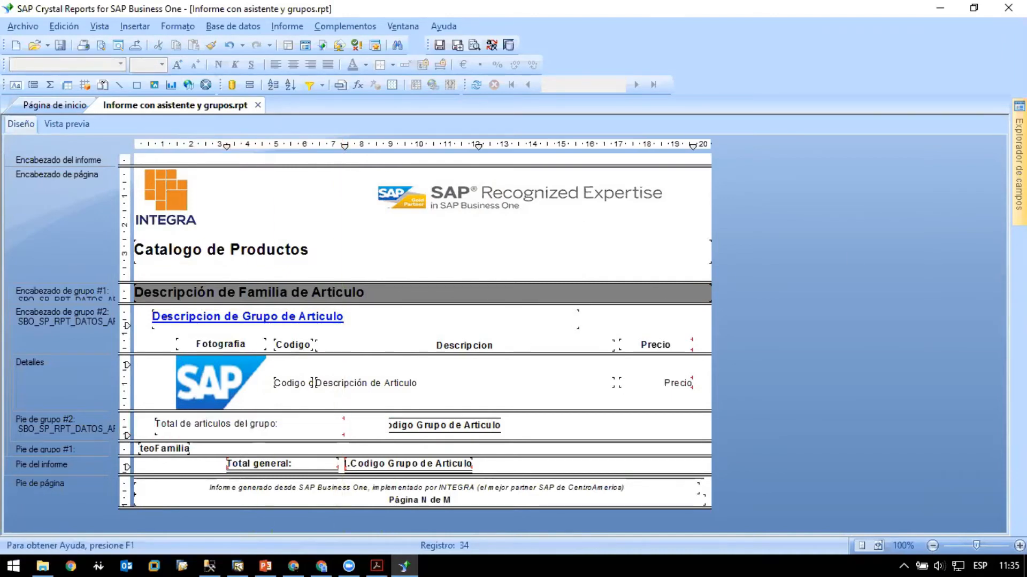
# - Embed the "Descripcion de Grupo de Articulo" database field in the group #2 footer's text object, after "Total de articulos del grupo:"
pyautogui.moveTo(1019, 164)
pyautogui.doubleClick(762, 136)
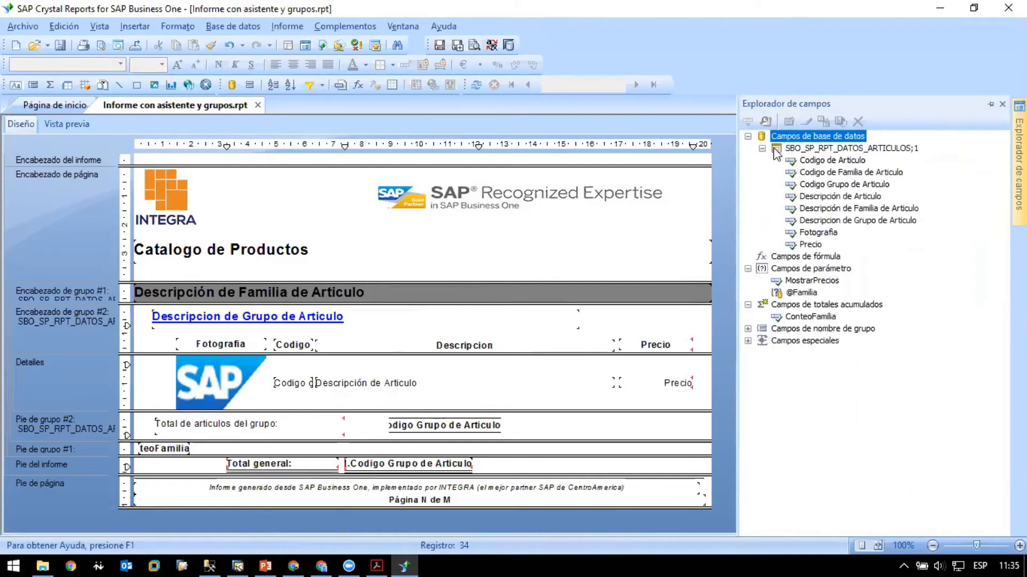
pyautogui.moveTo(854, 219); pyautogui.dragTo(534, 425)
pyautogui.click(289, 428)
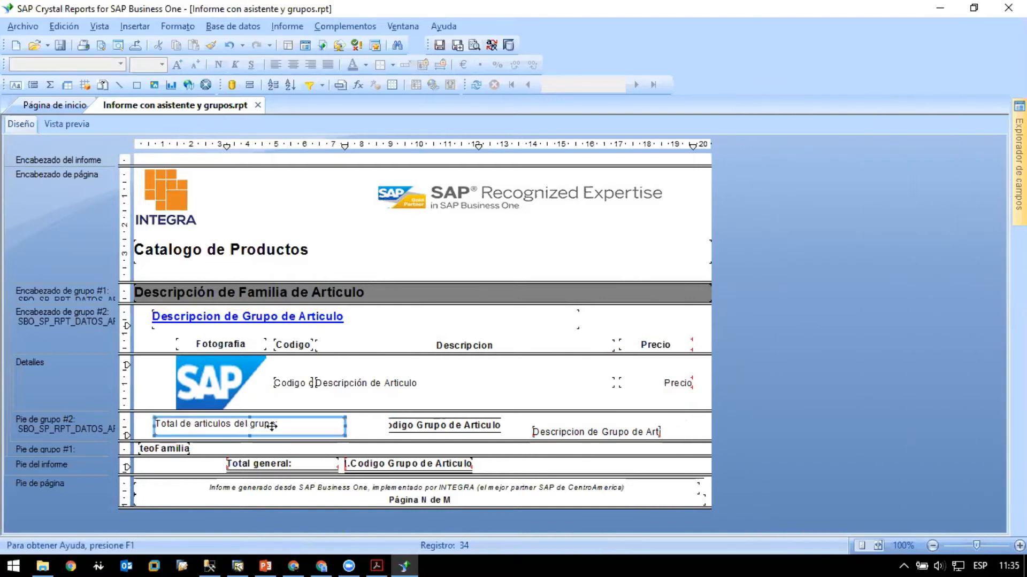
pyautogui.click(596, 435)
pyautogui.moveTo(603, 432); pyautogui.dragTo(305, 428)
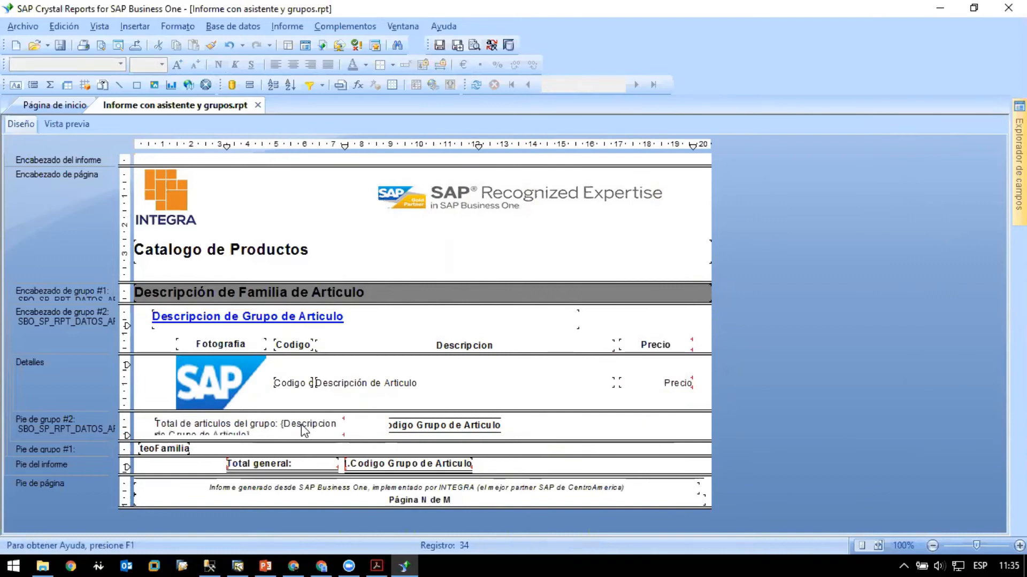
pyautogui.click(341, 428)
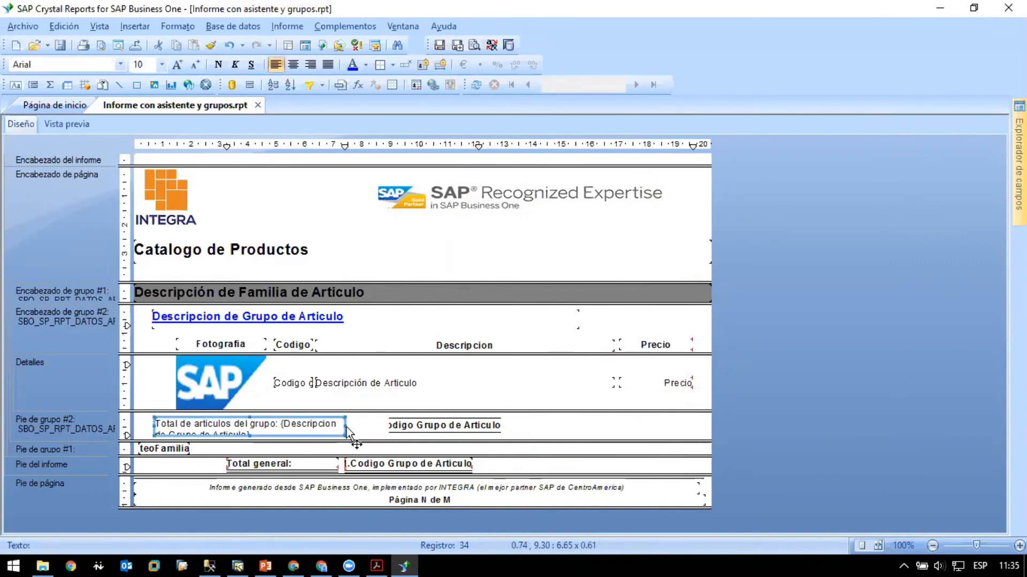
# - Widen the total text object in the group #2 footer to about 12.97 cm, moving the count field right to make room
pyautogui.moveTo(348, 425); pyautogui.dragTo(382, 425)
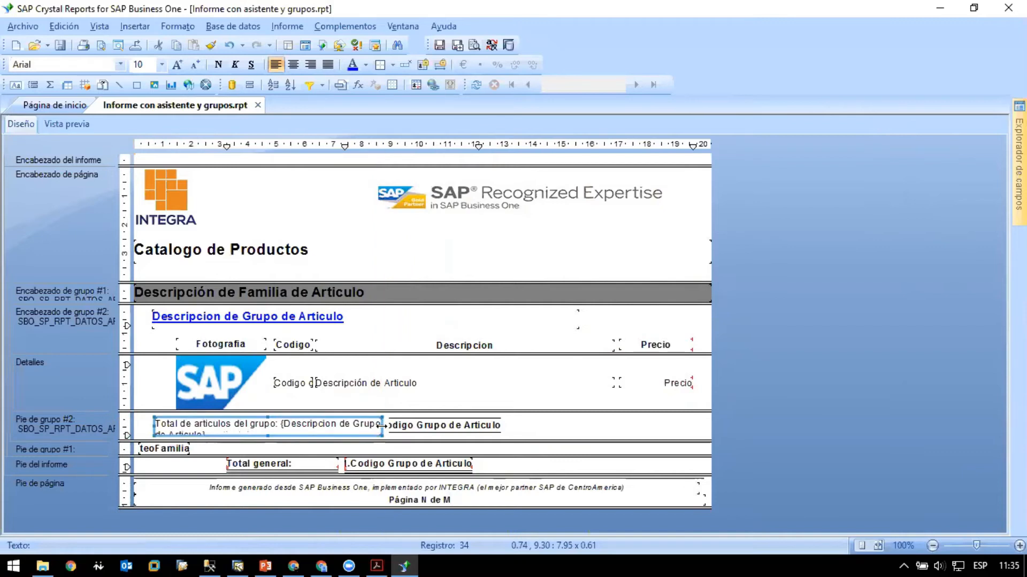
pyautogui.moveTo(454, 428); pyautogui.dragTo(657, 434)
pyautogui.click(384, 431)
pyautogui.moveTo(380, 425); pyautogui.dragTo(526, 426)
# - Check the spacing before the embedded field in the group #2 footer text and review the group total line in the preview
pyautogui.doubleClick(439, 428)
pyautogui.click(421, 429)
pyautogui.click(278, 423)
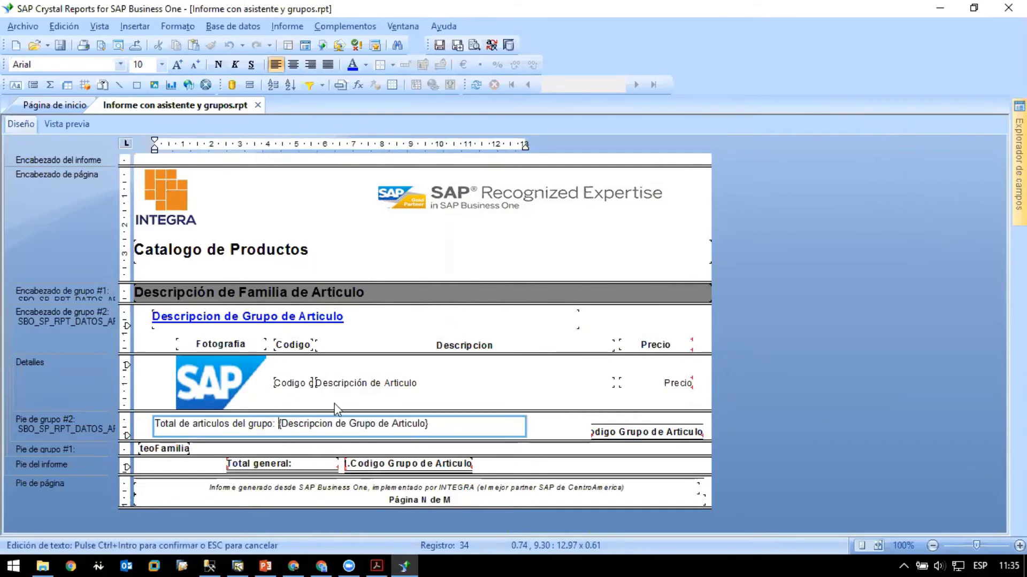
pyautogui.click(543, 430)
pyautogui.click(60, 119)
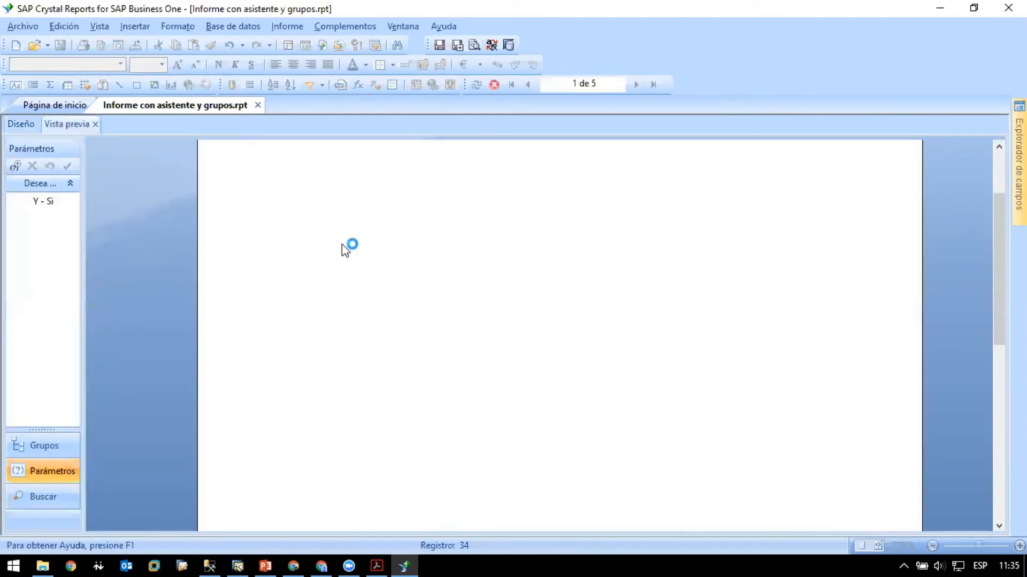
pyautogui.scroll(-3, 362, 256)
pyautogui.scroll(-1, 361, 256)
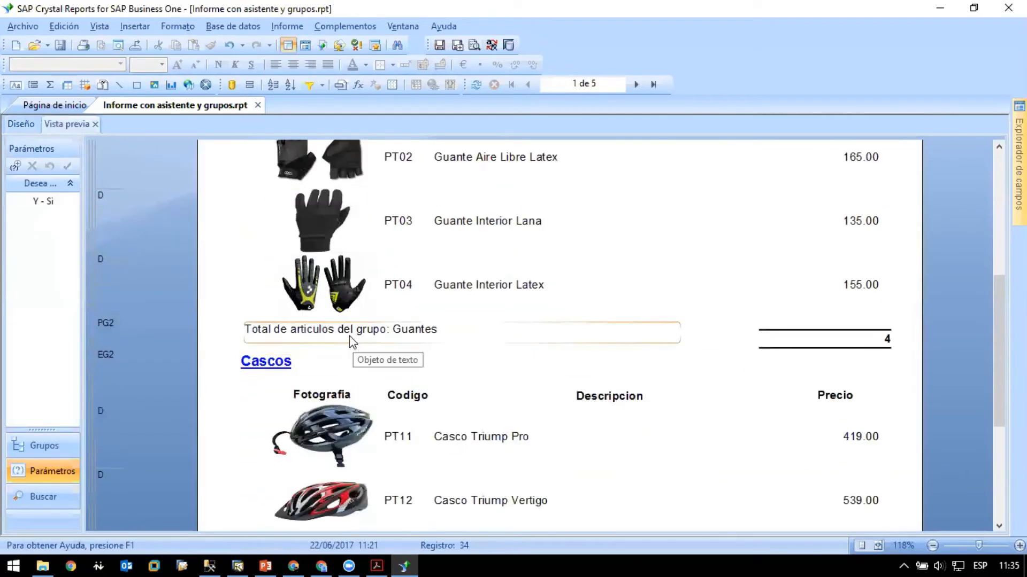
pyautogui.scroll(4, 349, 336)
pyautogui.click(21, 123)
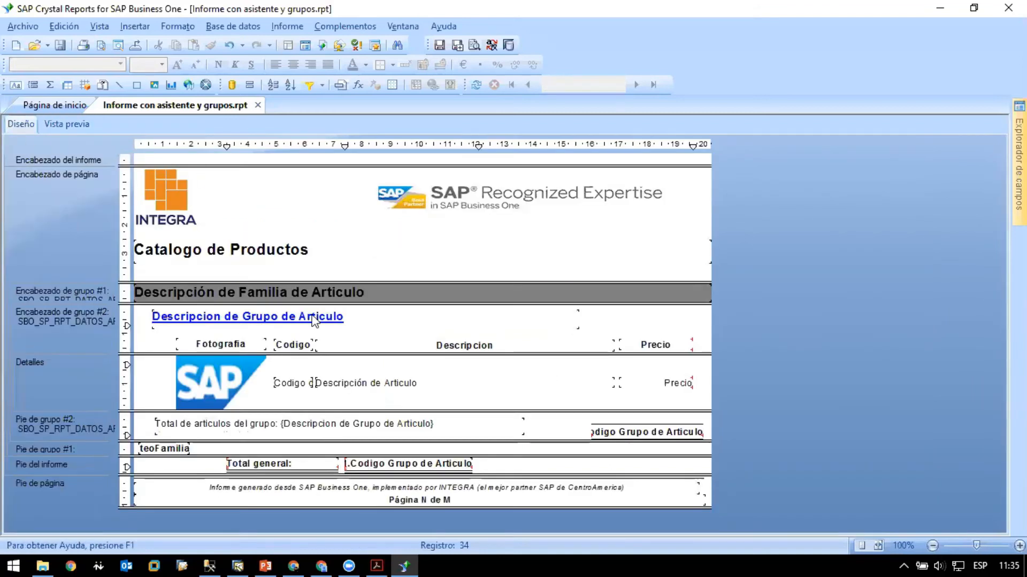
# - Try to copy the format of the group #2 header's description field to the group #2 footer's total text
pyautogui.click(266, 418)
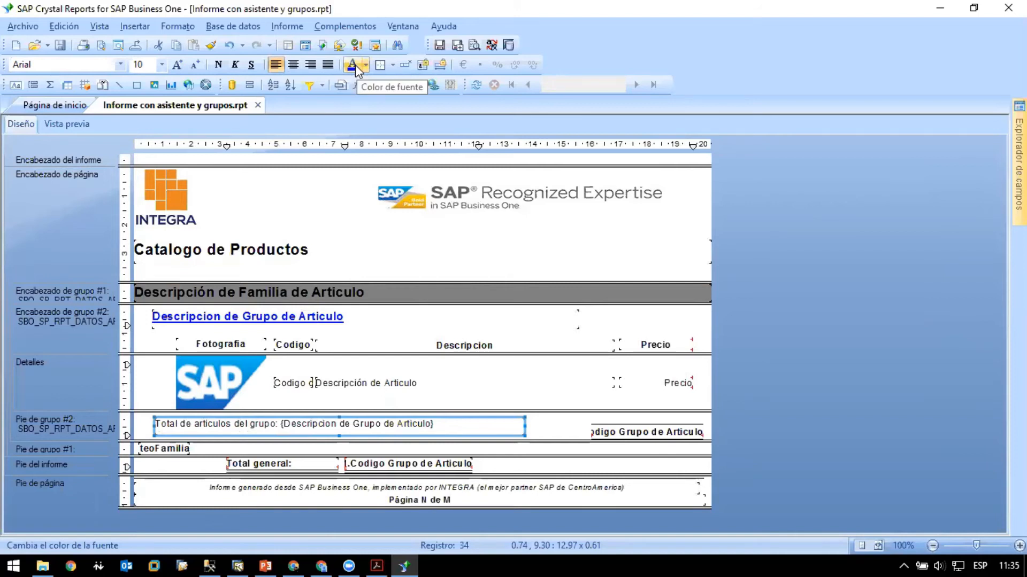
pyautogui.click(246, 320)
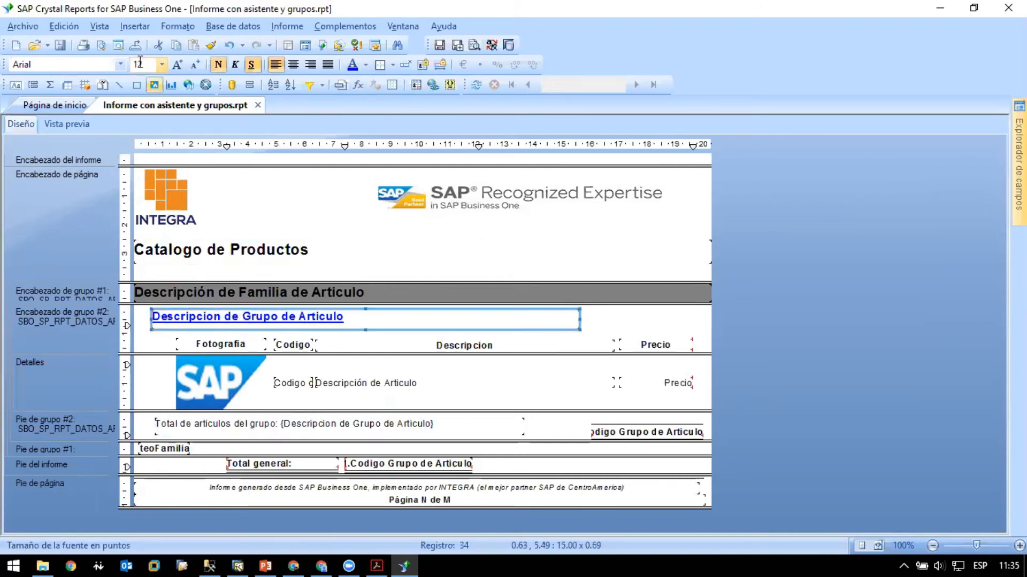
pyautogui.click(211, 45)
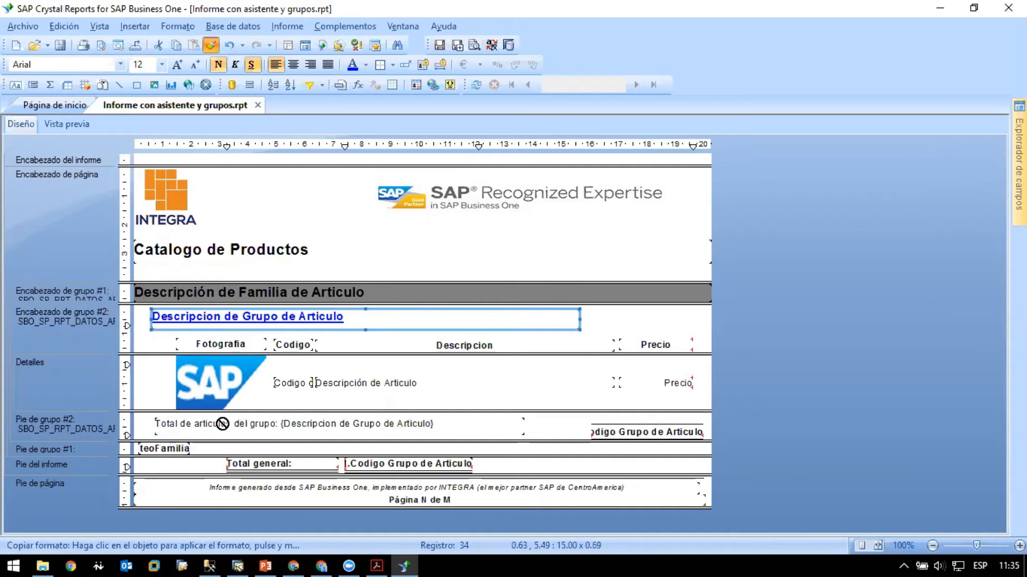
pyautogui.click(211, 51)
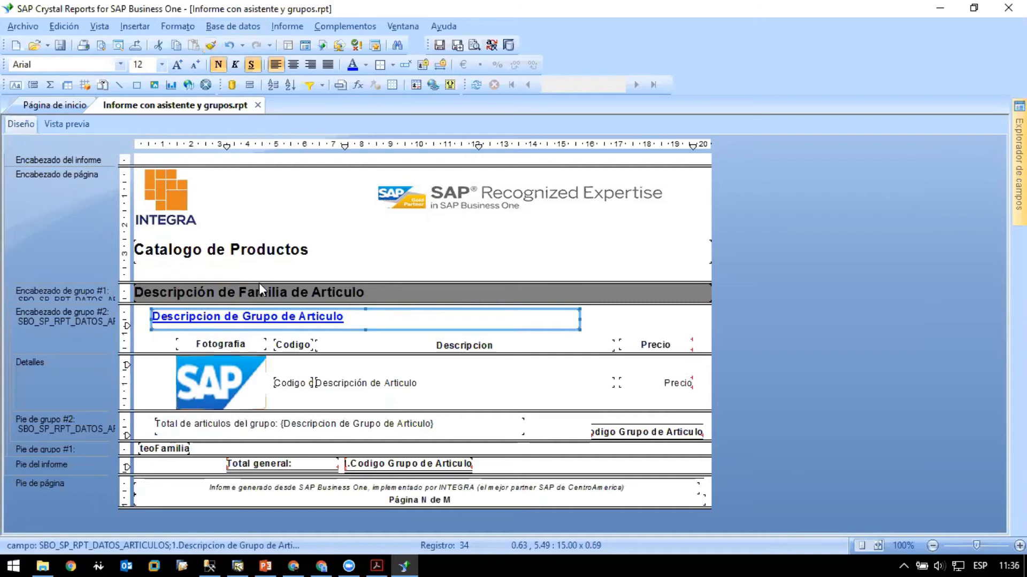
# - Format the group #2 footer's total text in blue, bold, 12 pt to match the group description header
pyautogui.click(270, 425)
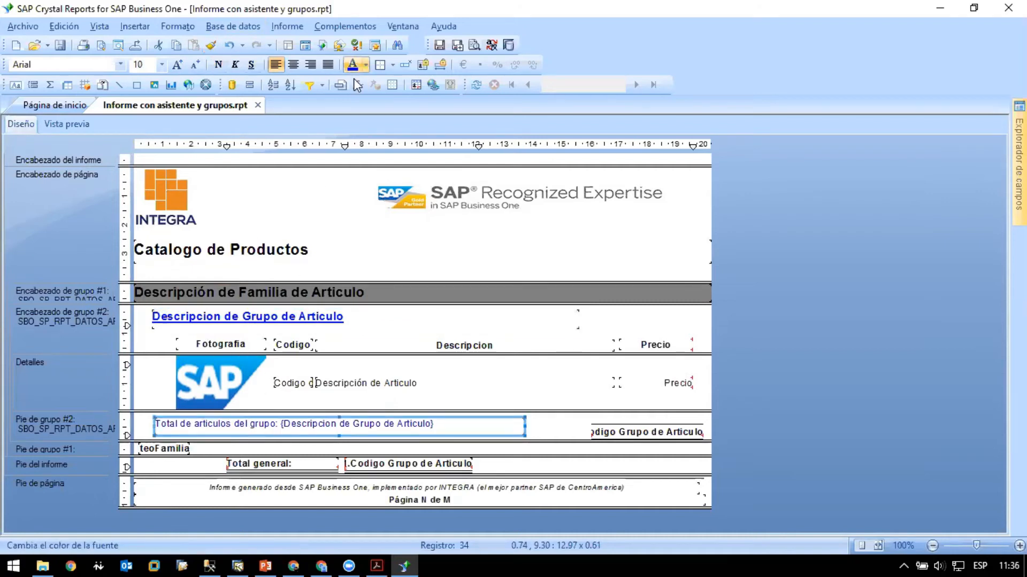
pyautogui.click(218, 65)
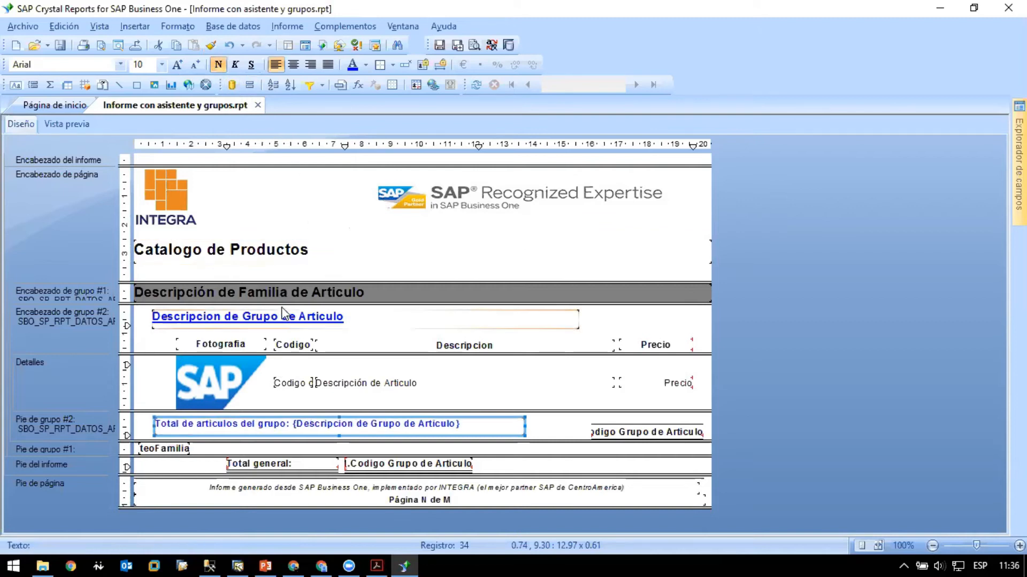
pyautogui.click(283, 317)
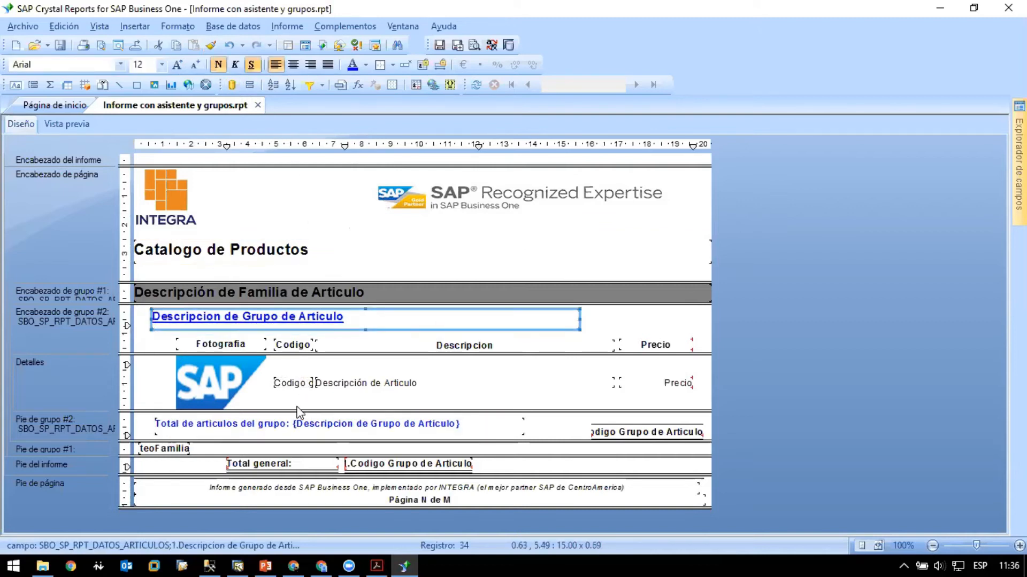
pyautogui.click(273, 423)
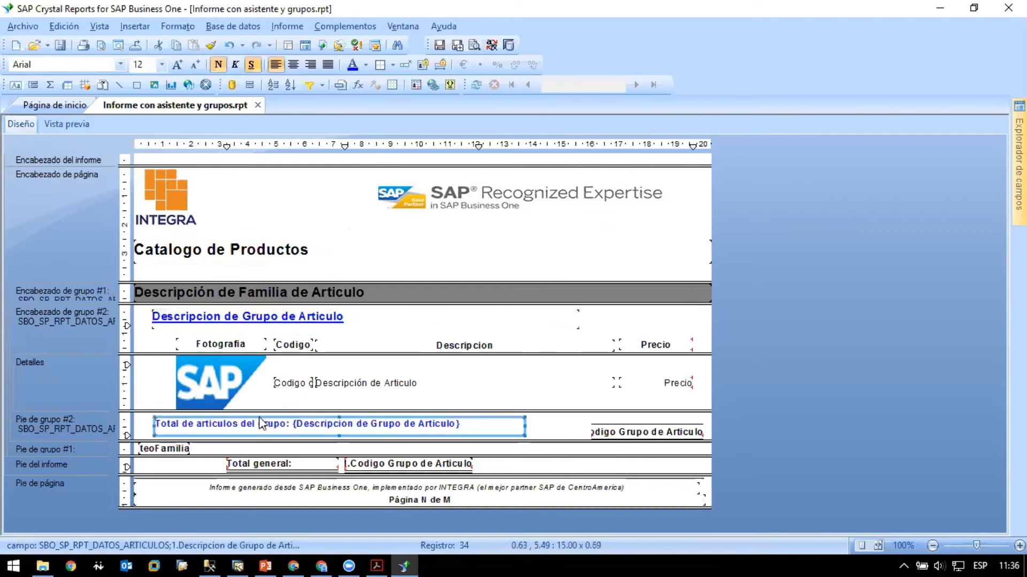
pyautogui.click(177, 65)
pyautogui.click(177, 66)
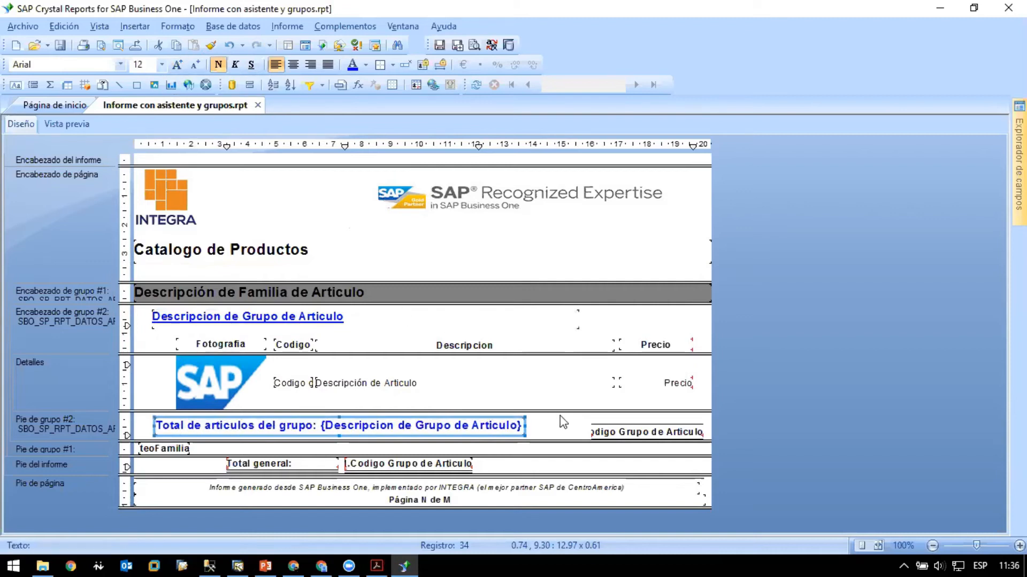
pyautogui.click(569, 433)
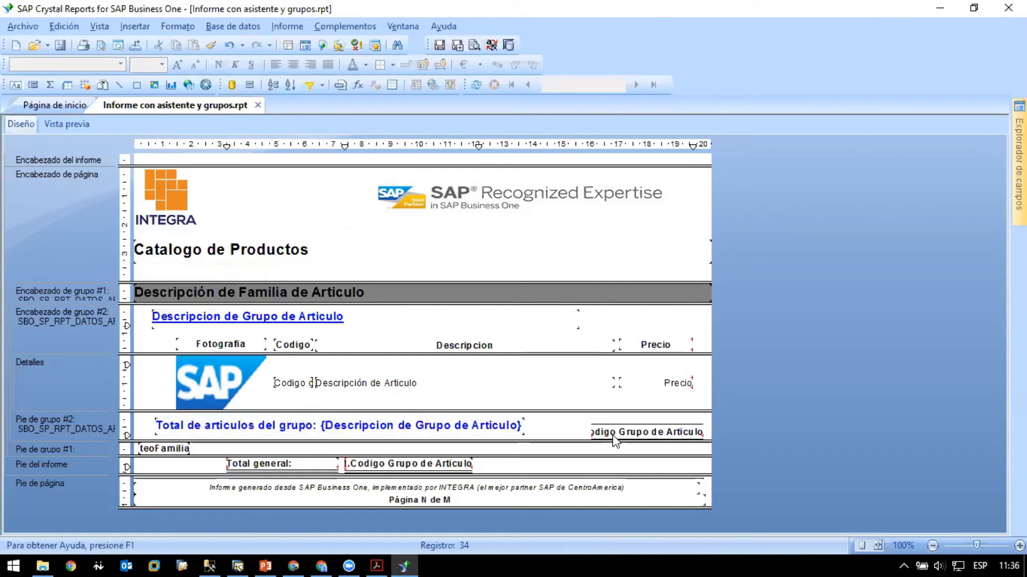
# - Move the group #2 footer's count field left to about 14.79 cm, format it blue at 12 pt and check the preview
pyautogui.click(630, 433)
pyautogui.moveTo(631, 433); pyautogui.dragTo(594, 427)
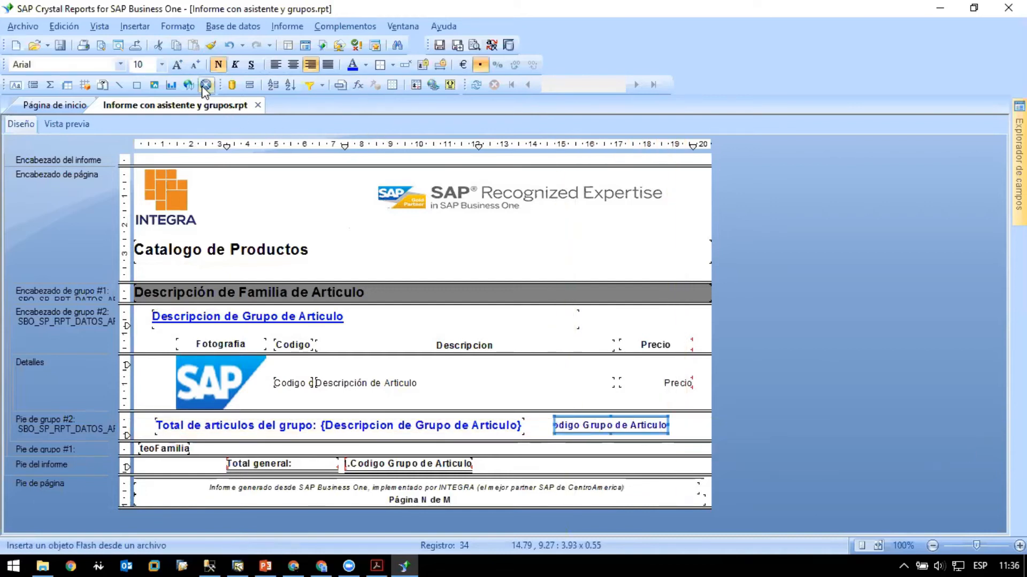
pyautogui.click(177, 64)
pyautogui.click(177, 65)
pyautogui.click(134, 137)
pyautogui.click(89, 126)
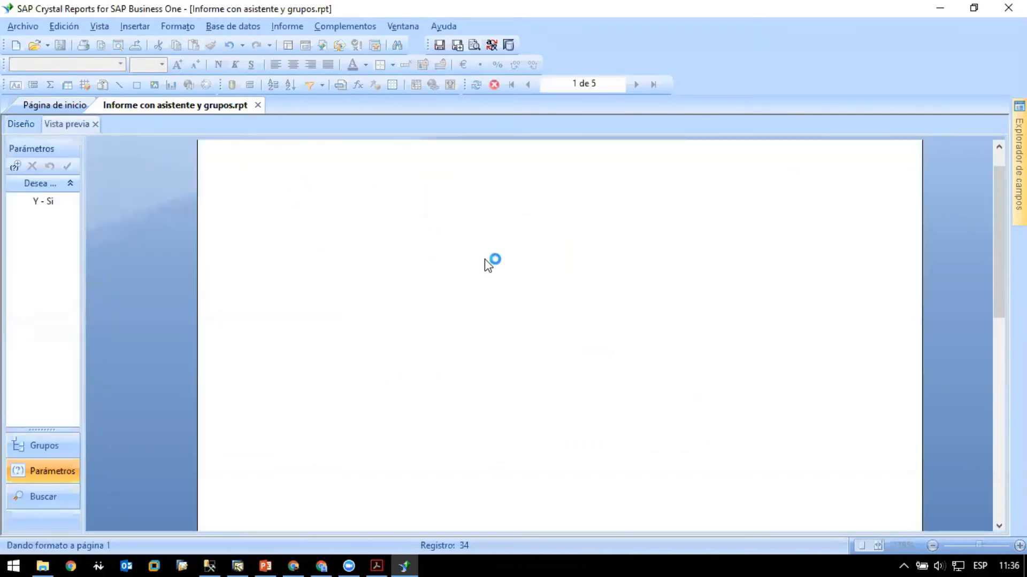
pyautogui.scroll(-5, 740, 369)
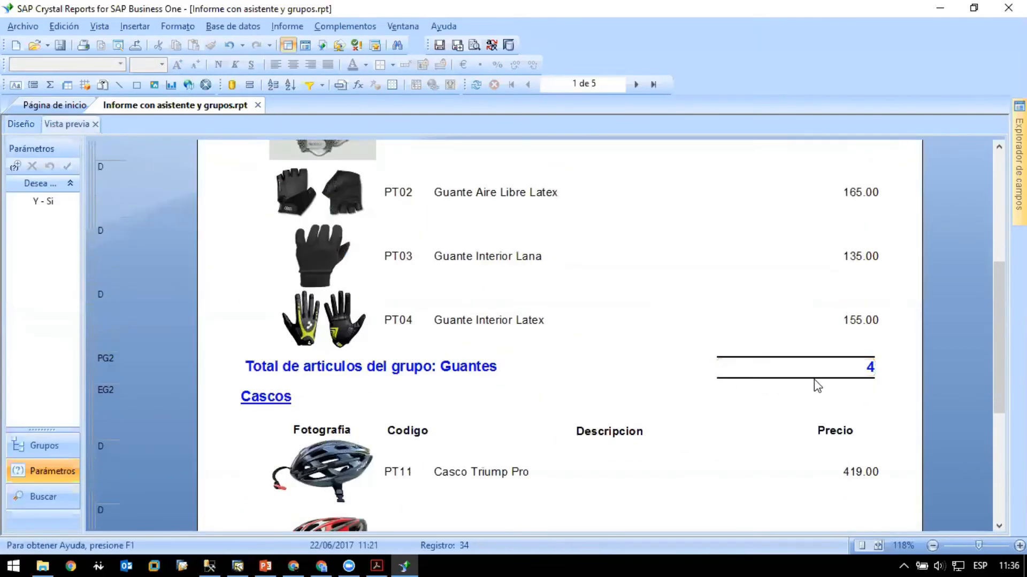
pyautogui.click(25, 125)
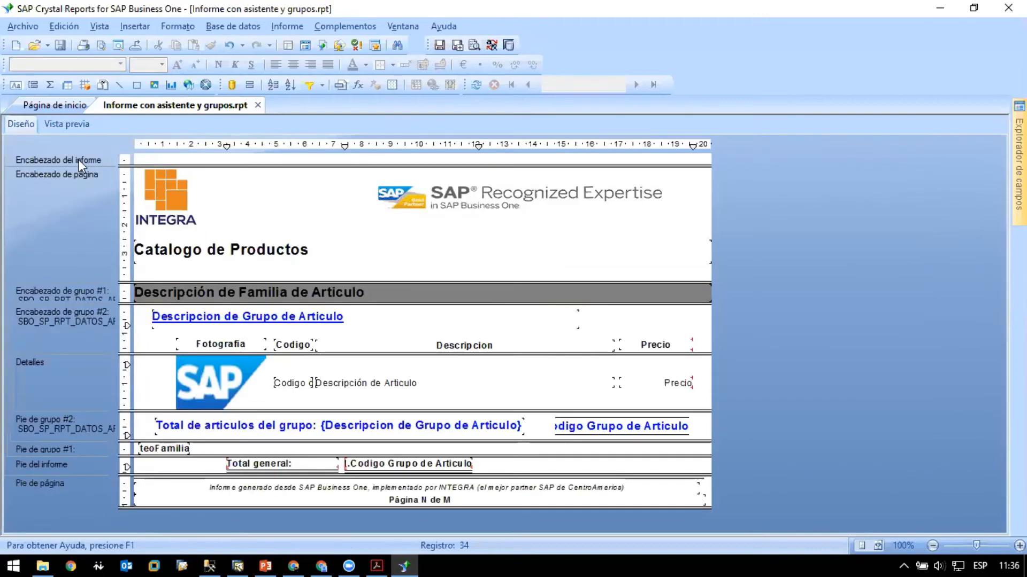
# - Set the top border of the group #2 footer's count field to Ninguno, keeping the bottom border as Sencillo
pyautogui.click(634, 432)
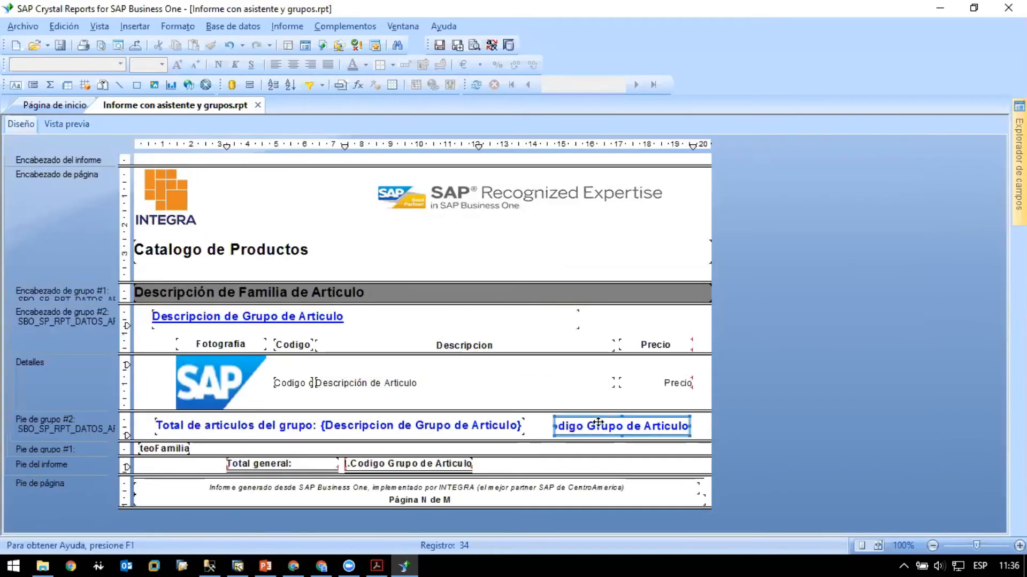
pyautogui.rightClick(642, 429)
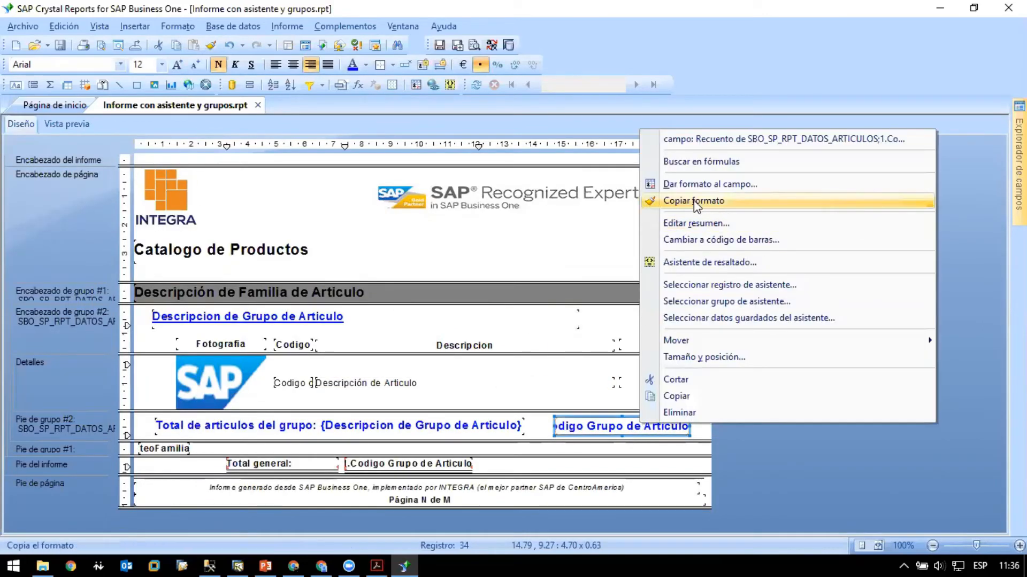
pyautogui.click(692, 181)
pyautogui.click(416, 103)
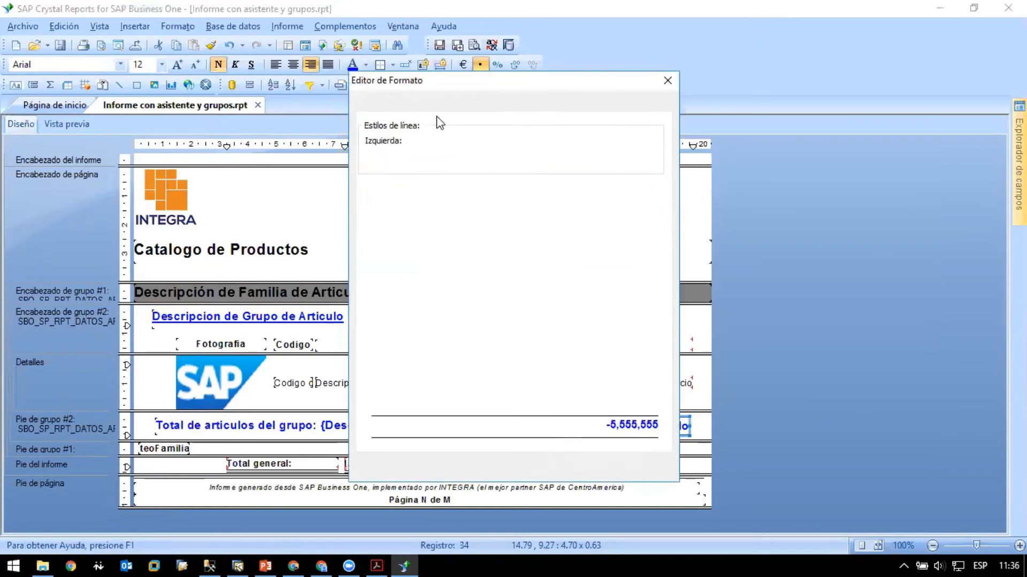
pyautogui.click(578, 138)
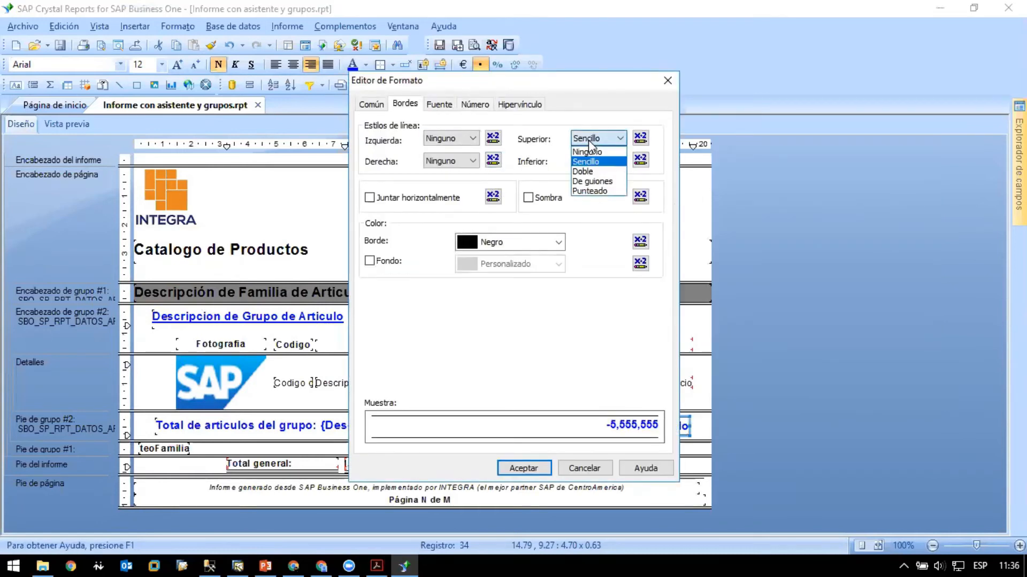
pyautogui.click(588, 151)
pyautogui.click(607, 161)
pyautogui.click(613, 184)
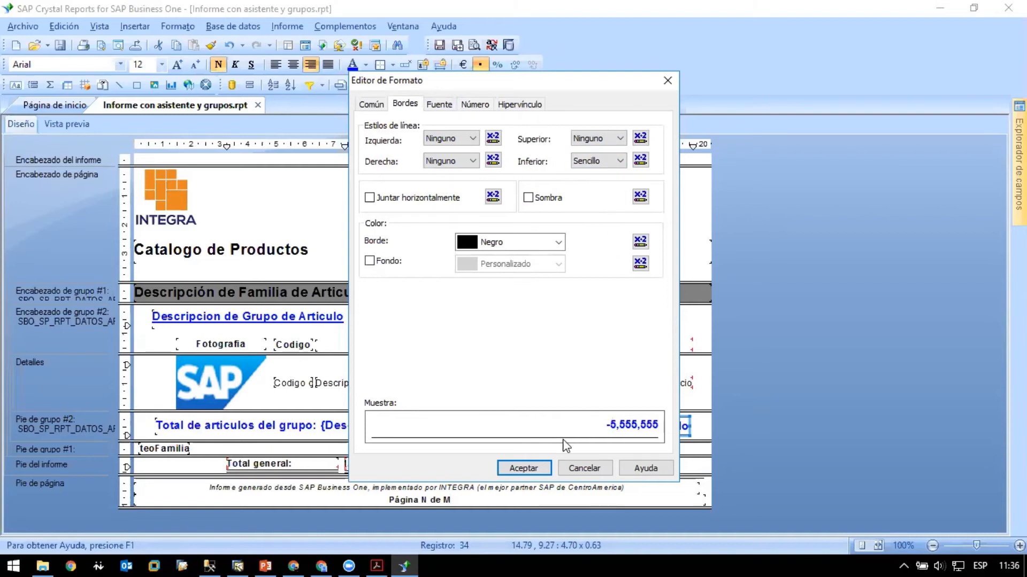
pyautogui.click(540, 470)
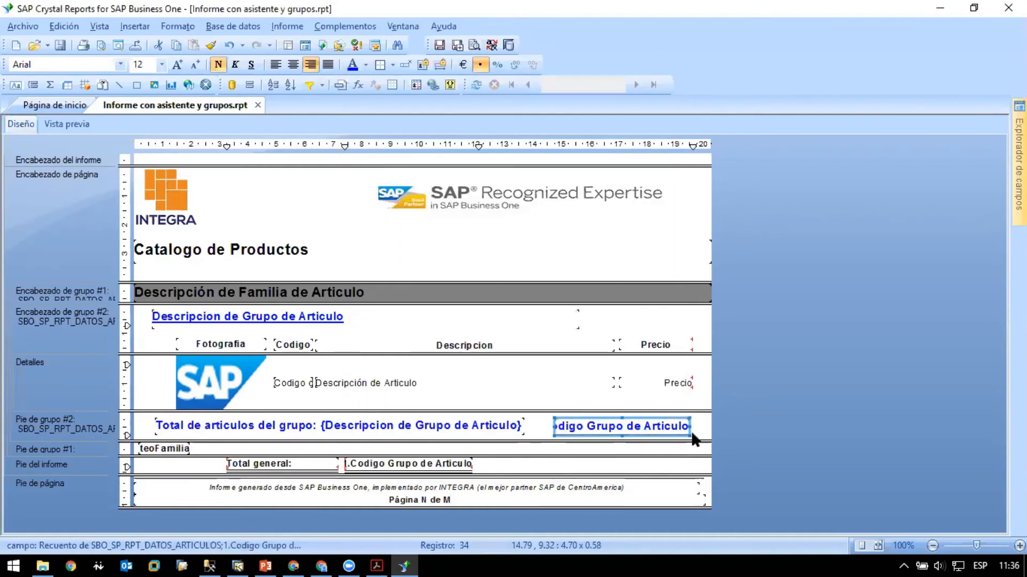
# - Narrow the count field to about 1.61 cm, place it at about 13.89 cm beside the total text and preview the result
pyautogui.moveTo(690, 426); pyautogui.dragTo(551, 425)
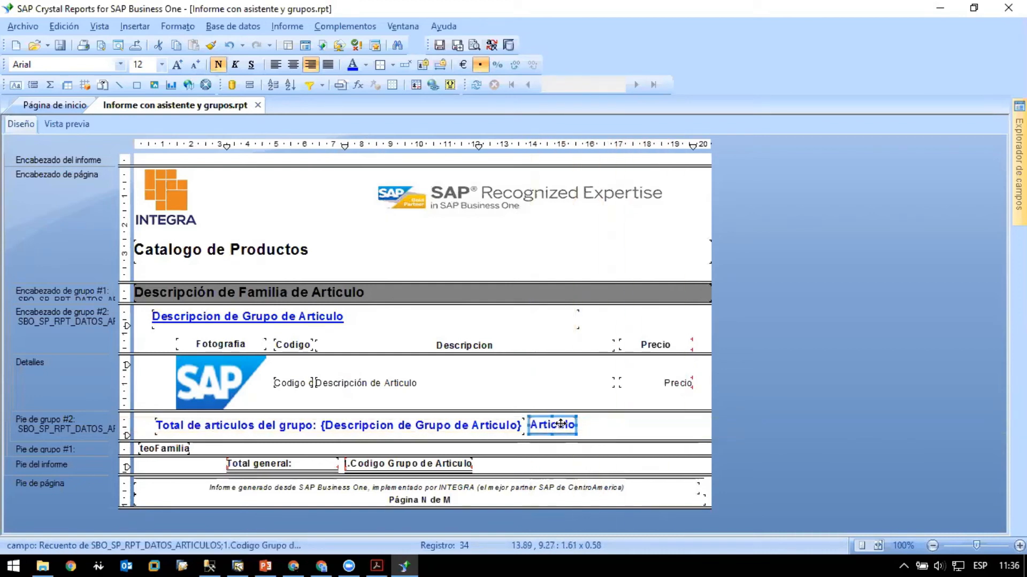
pyautogui.click(599, 425)
pyautogui.click(549, 428)
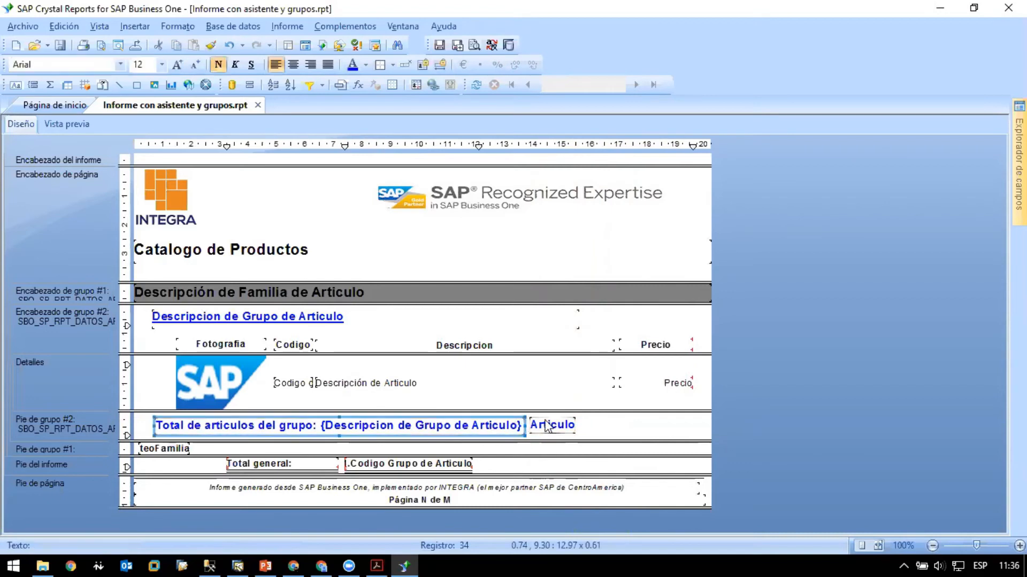
pyautogui.click(554, 425)
pyautogui.click(592, 426)
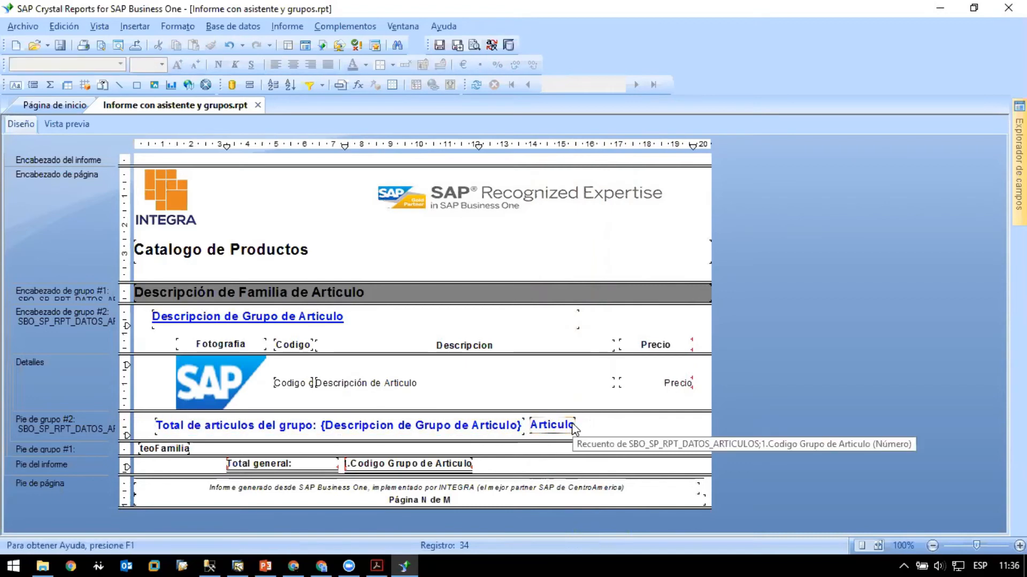
pyautogui.click(75, 125)
pyautogui.scroll(-1, 727, 377)
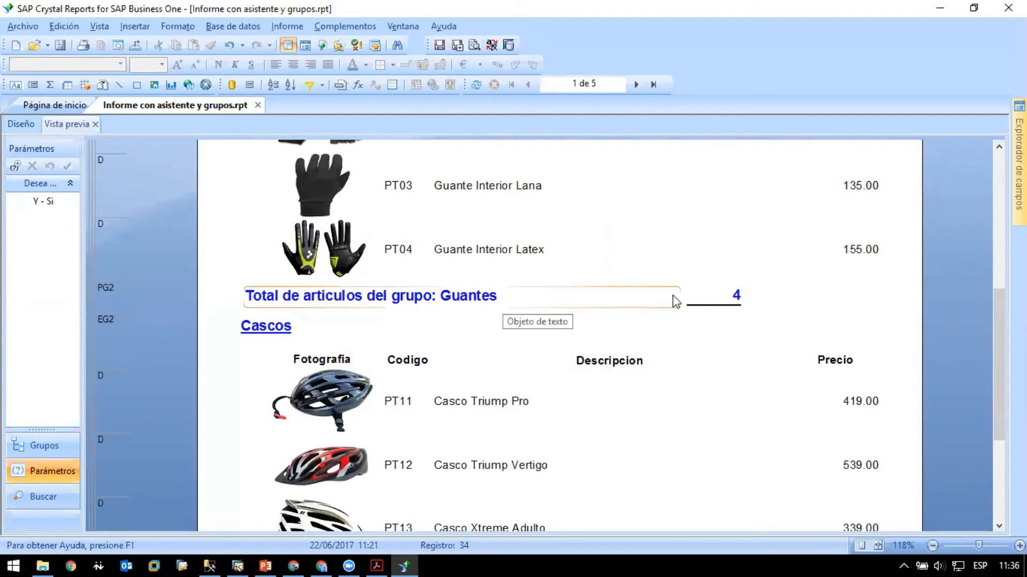
pyautogui.click(24, 122)
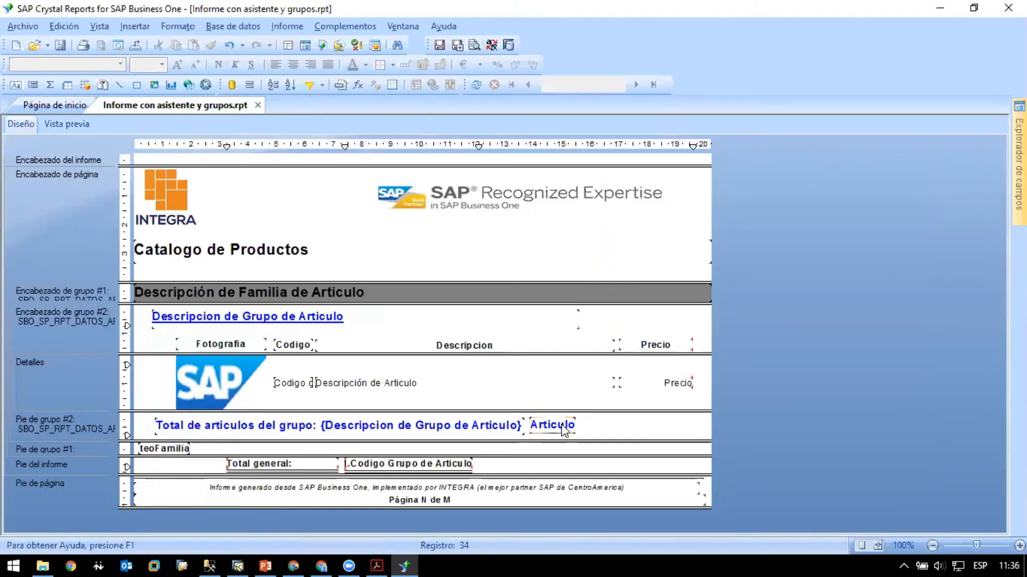
# - Set the bottom border of the group #2 footer's count field to Ninguno and check the total line in the preview
pyautogui.rightClick(562, 425)
pyautogui.click(611, 185)
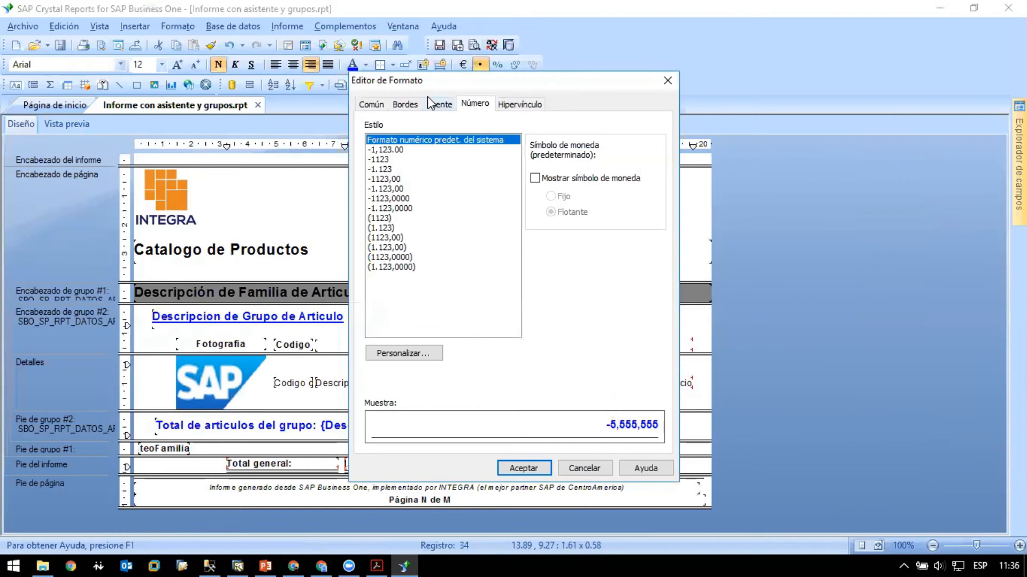
pyautogui.click(404, 104)
pyautogui.click(596, 161)
pyautogui.click(591, 172)
pyautogui.click(523, 468)
pyautogui.click(458, 375)
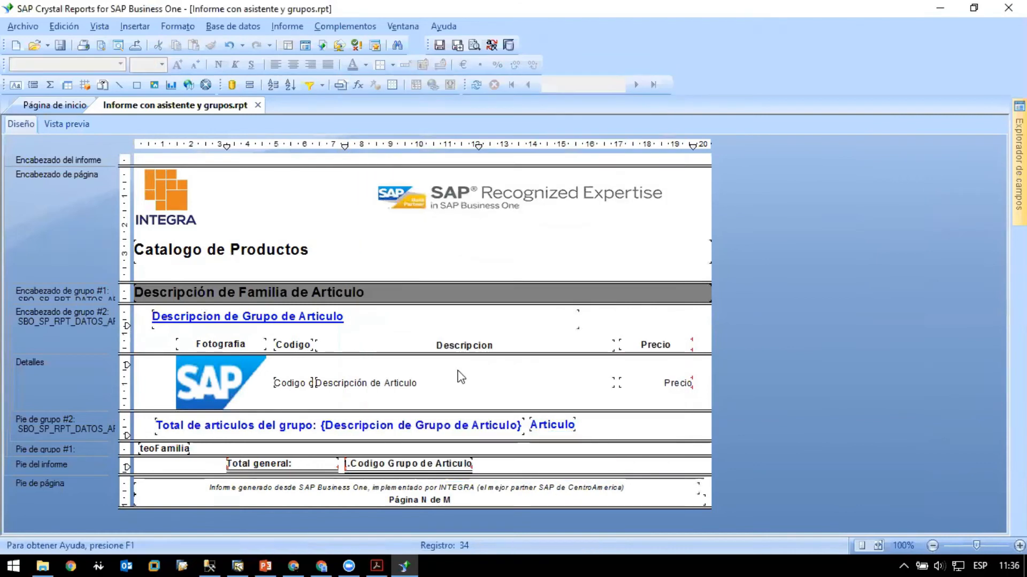
pyautogui.click(77, 123)
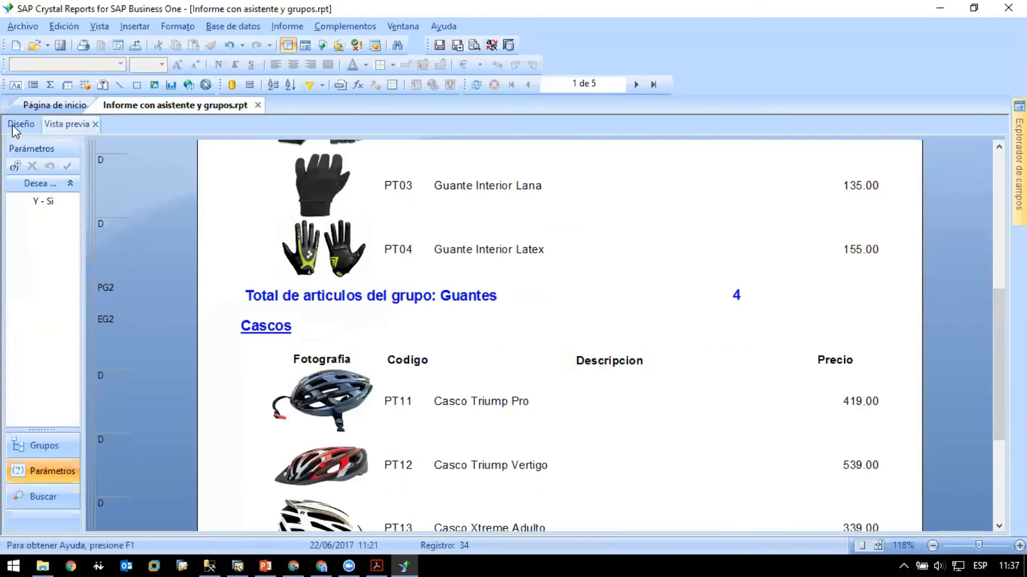
pyautogui.click(12, 127)
# - Align the group #2 footer's count field and total text to each other by their middles (Medios)
pyautogui.click(531, 424)
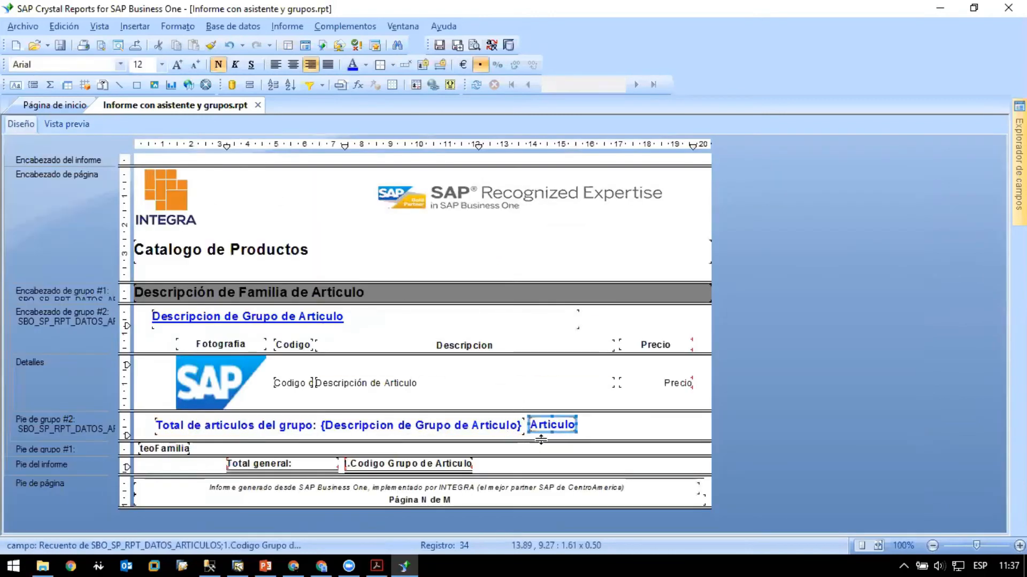
pyautogui.keyDown('ctrl'); pyautogui.click(497, 430); pyautogui.keyUp('ctrl')
pyautogui.rightClick(497, 430)
pyautogui.moveTo(572, 350)
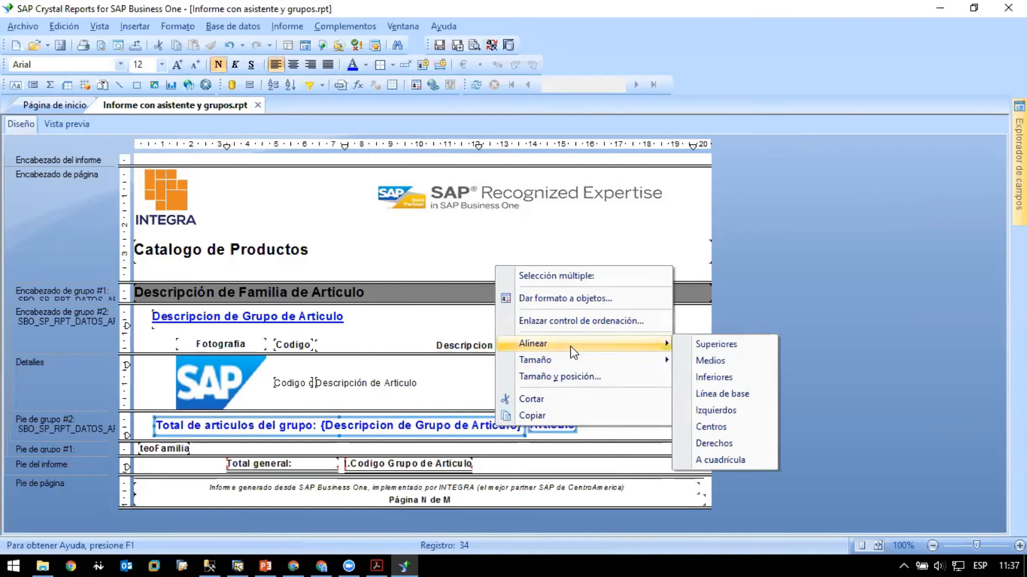
pyautogui.click(708, 361)
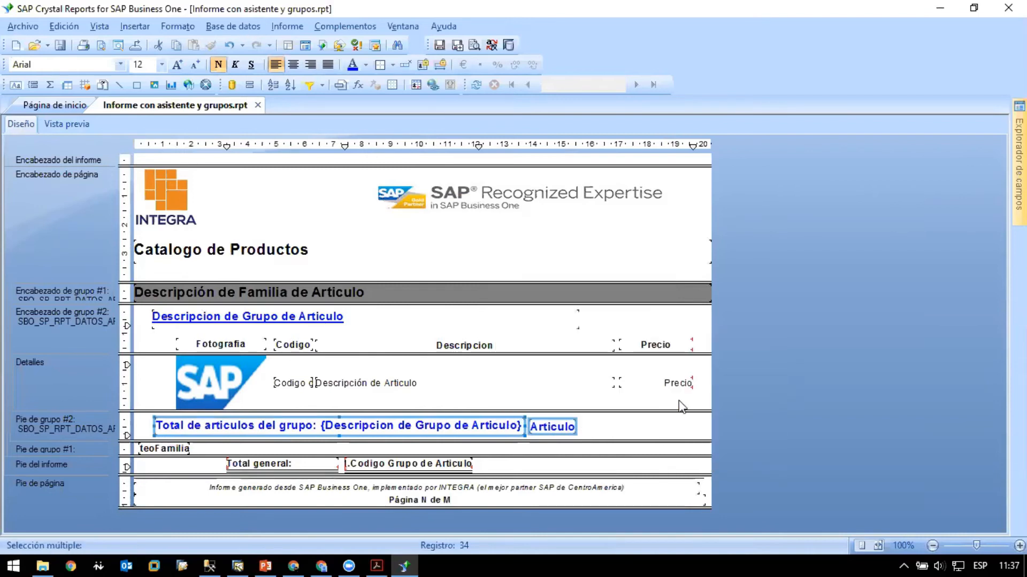
pyautogui.click(649, 427)
# - Give the group #2 footer's total text and count field the same height (La misma altura) and realign them on one line
pyautogui.click(553, 427)
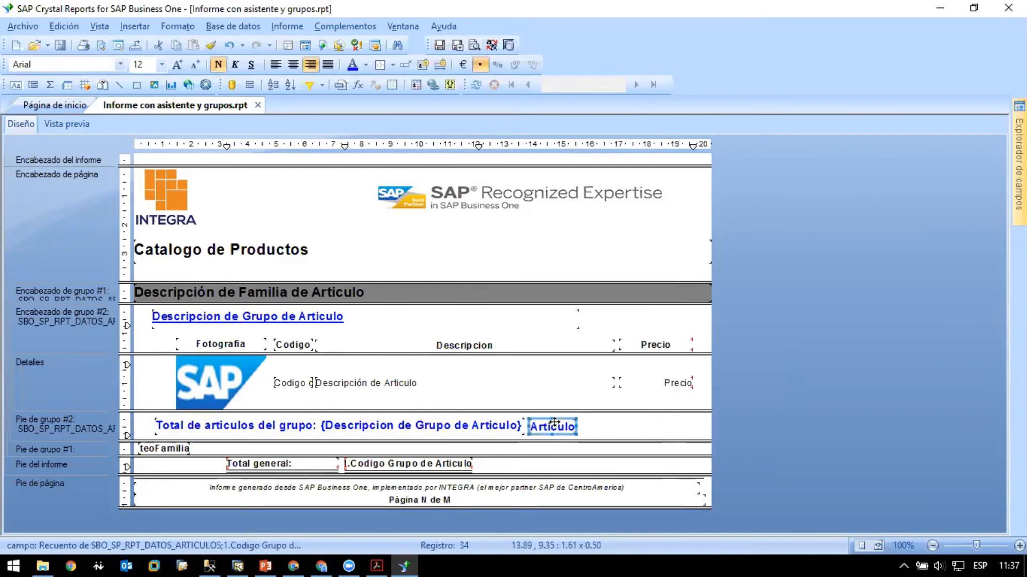
pyautogui.keyDown('ctrl'); pyautogui.click(511, 428); pyautogui.keyUp('ctrl')
pyautogui.rightClick(511, 427)
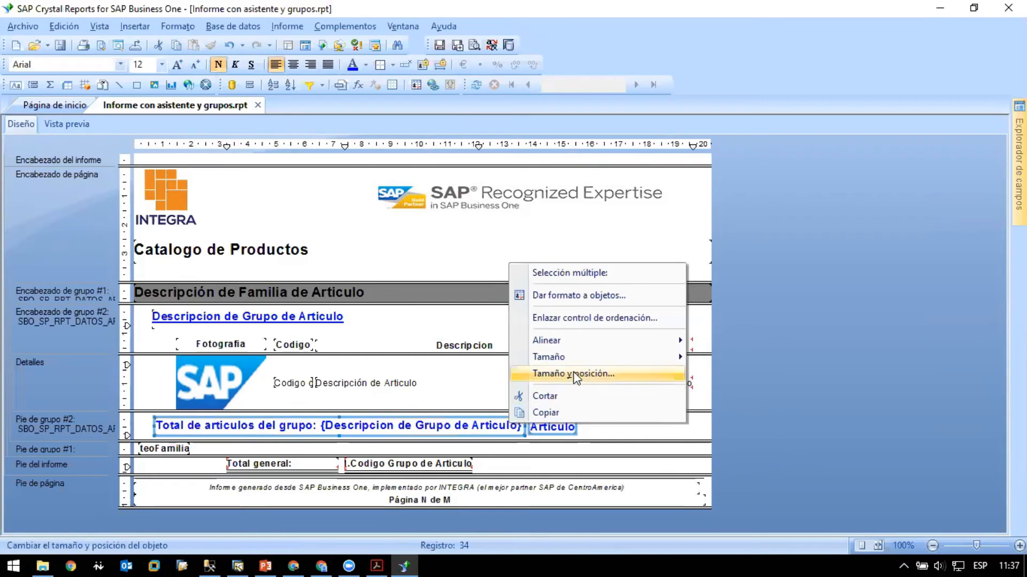
pyautogui.moveTo(579, 352)
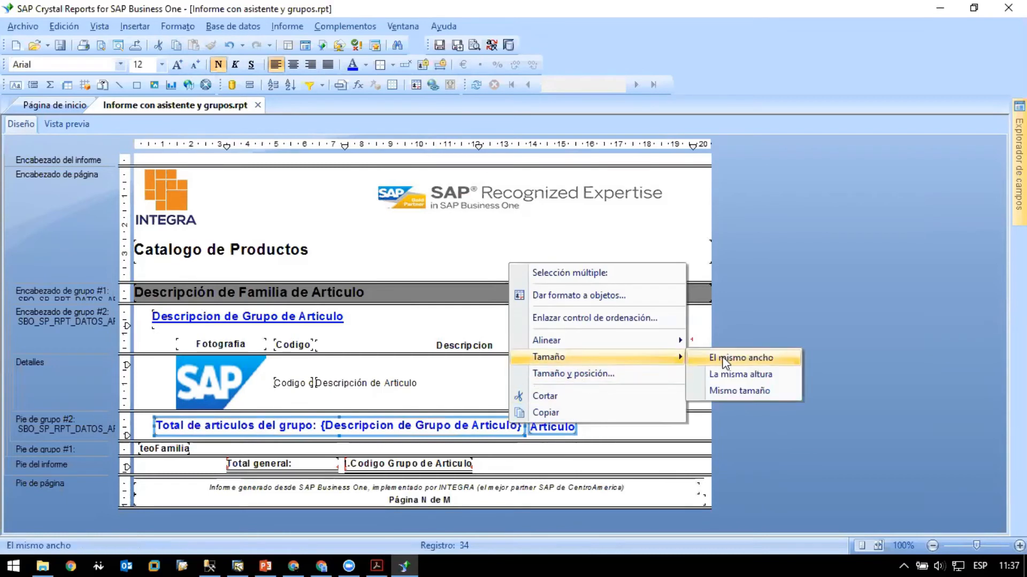
pyautogui.click(754, 373)
pyautogui.rightClick(510, 428)
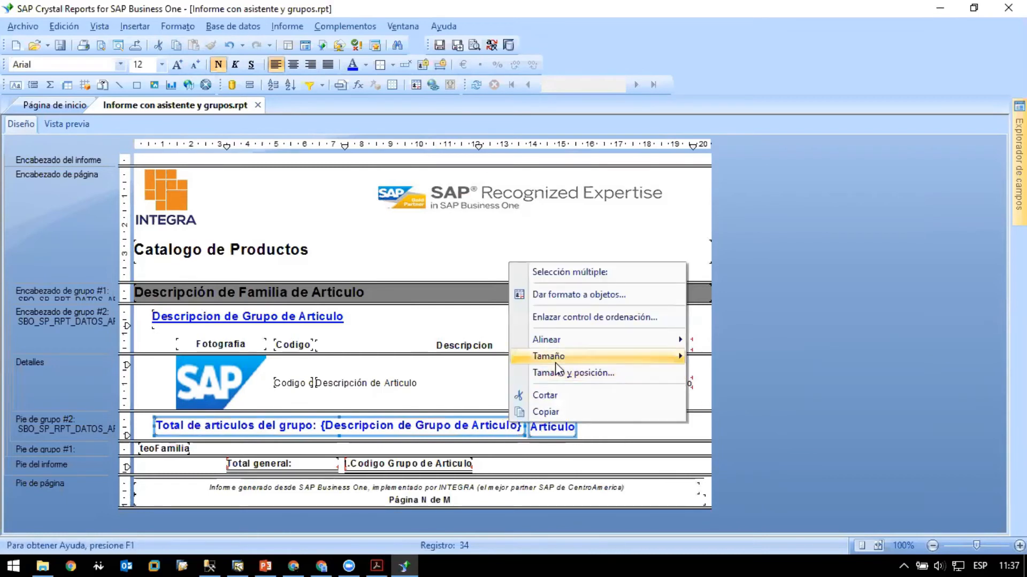
pyautogui.moveTo(573, 338)
pyautogui.click(748, 372)
pyautogui.click(621, 427)
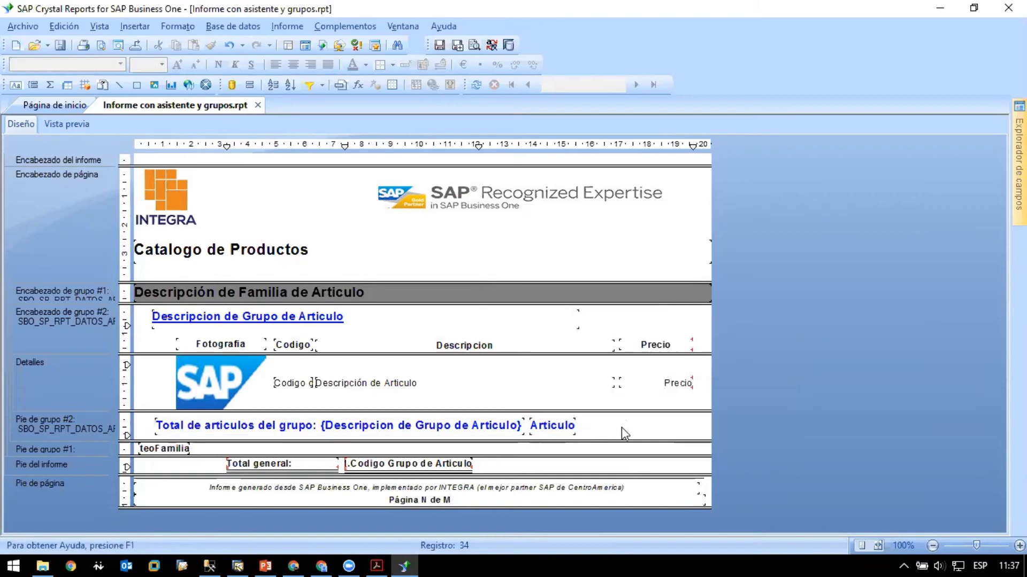
# - Examine the Guantes total line in the preview, comparing the placement of its text and count with the design layout
pyautogui.click(66, 124)
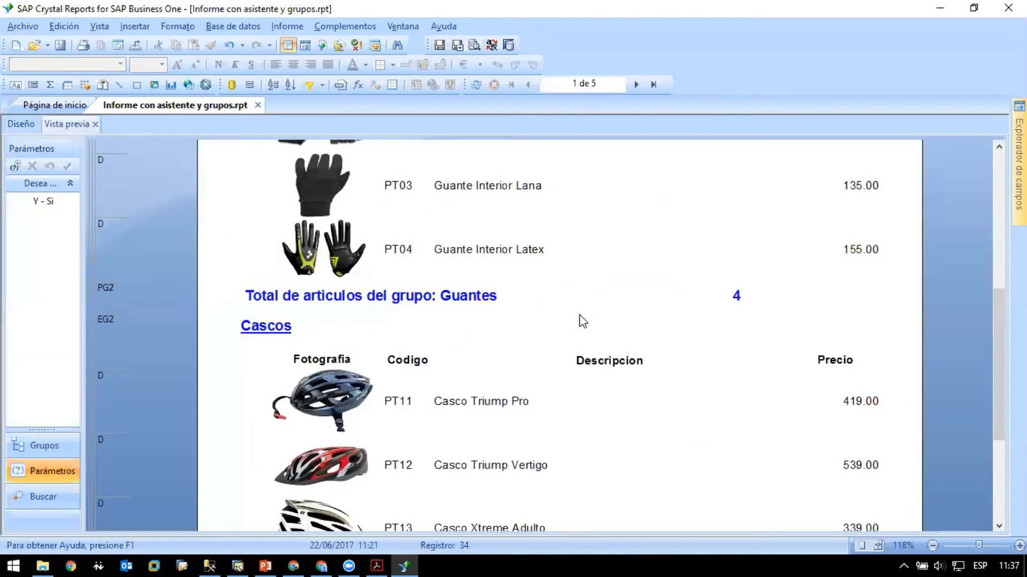
pyautogui.scroll(6, 588, 323)
pyautogui.scroll(-5, 595, 323)
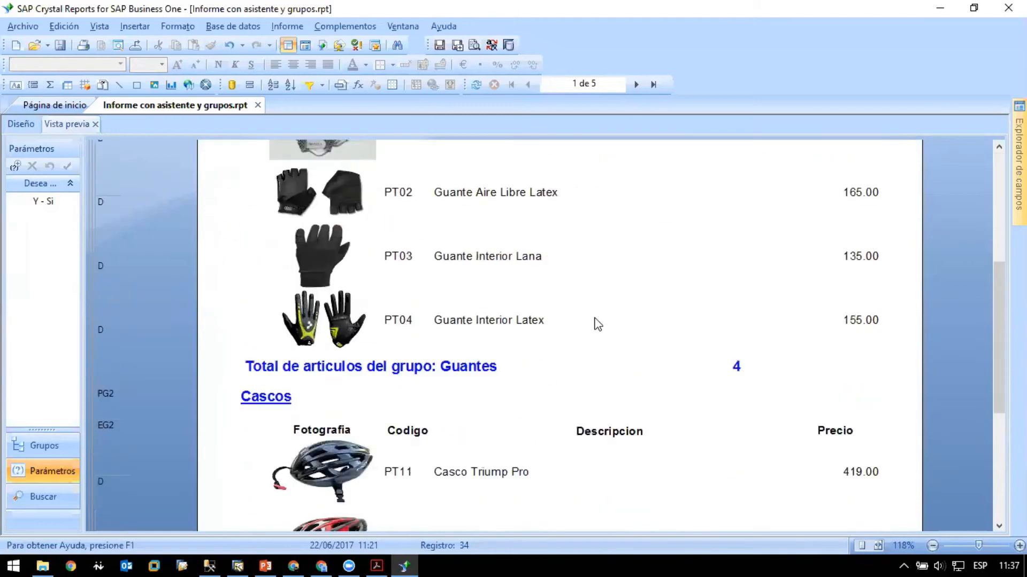
pyautogui.scroll(4, 562, 369)
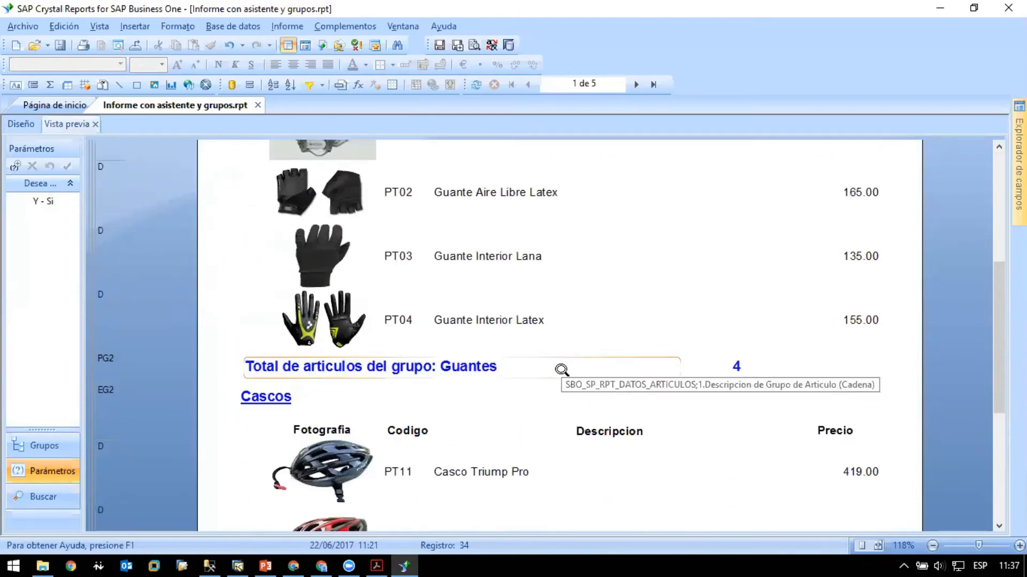
pyautogui.scroll(2, 559, 374)
pyautogui.scroll(-7, 557, 377)
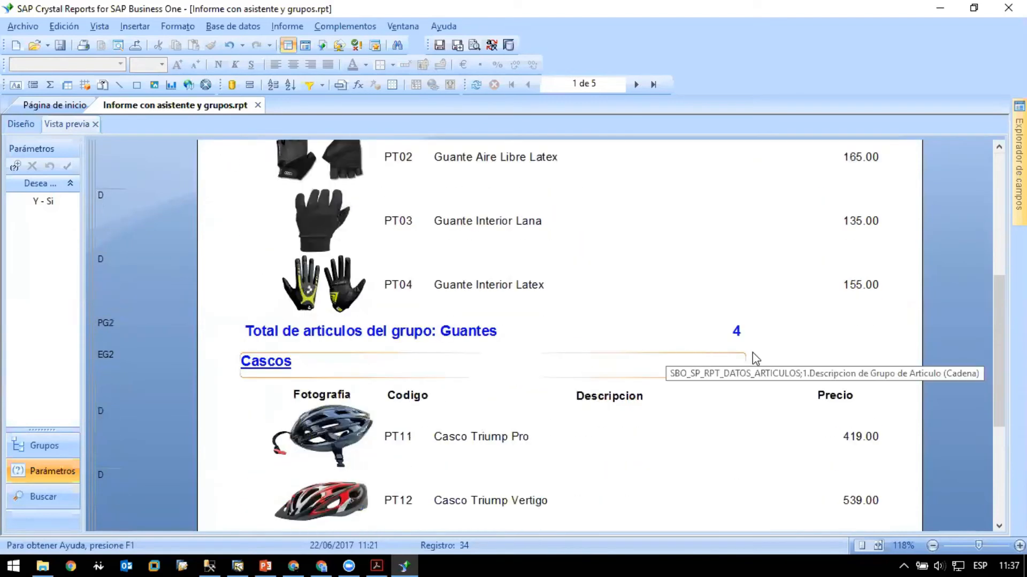
pyautogui.click(22, 125)
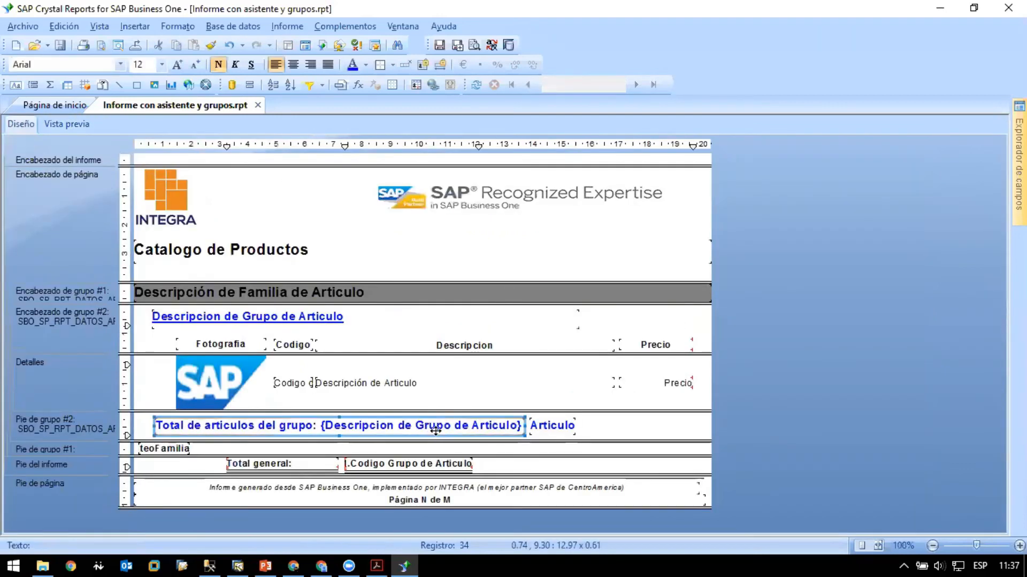
pyautogui.click(66, 125)
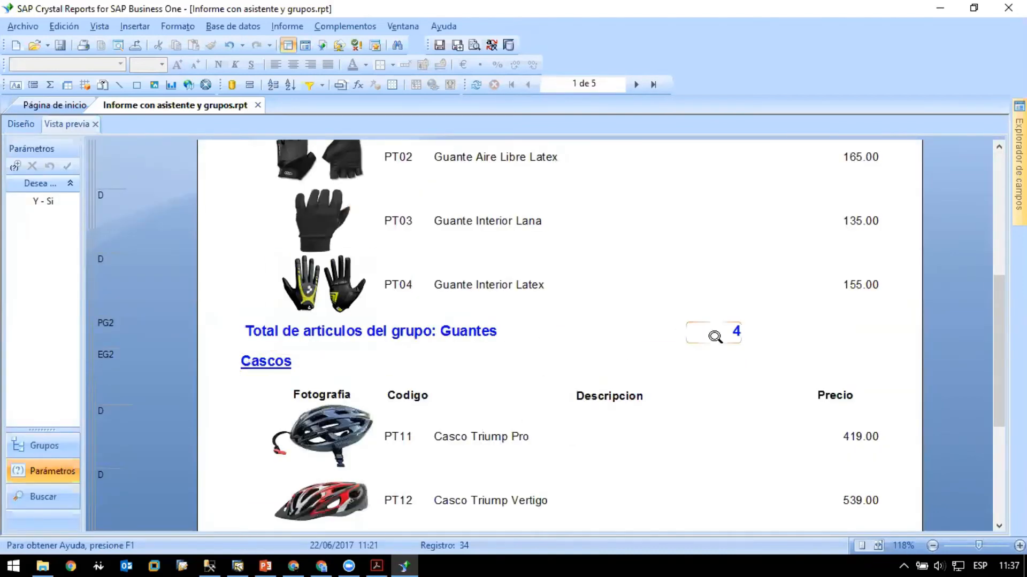
# - Move the group #2 footer's count field further right and widen the total text to about 14.29 cm
pyautogui.click(19, 124)
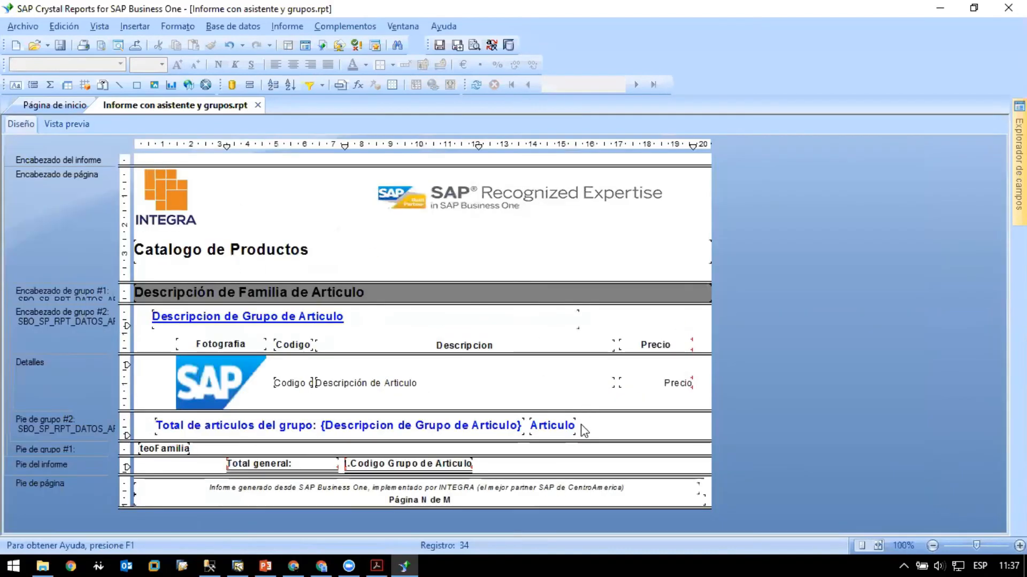
pyautogui.click(488, 429)
pyautogui.click(557, 430)
pyautogui.moveTo(560, 429); pyautogui.dragTo(603, 429)
pyautogui.click(523, 429)
pyautogui.moveTo(527, 426); pyautogui.dragTo(563, 426)
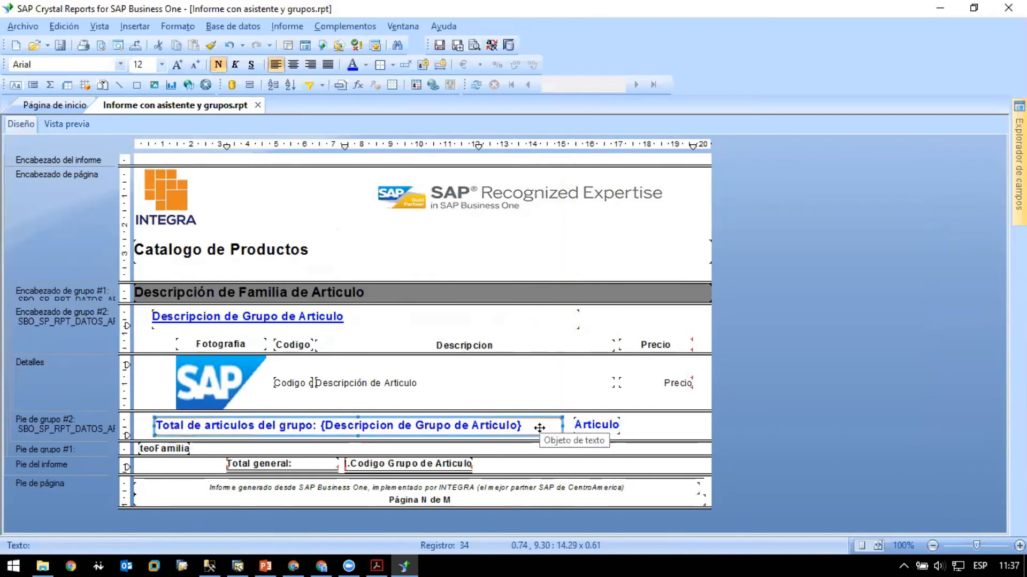
# - Edit the group #2 total text to read "Total de articulos del grupo {Descripcion de Grupo de Articulo} :", with the colon after the embedded field
pyautogui.doubleClick(538, 429)
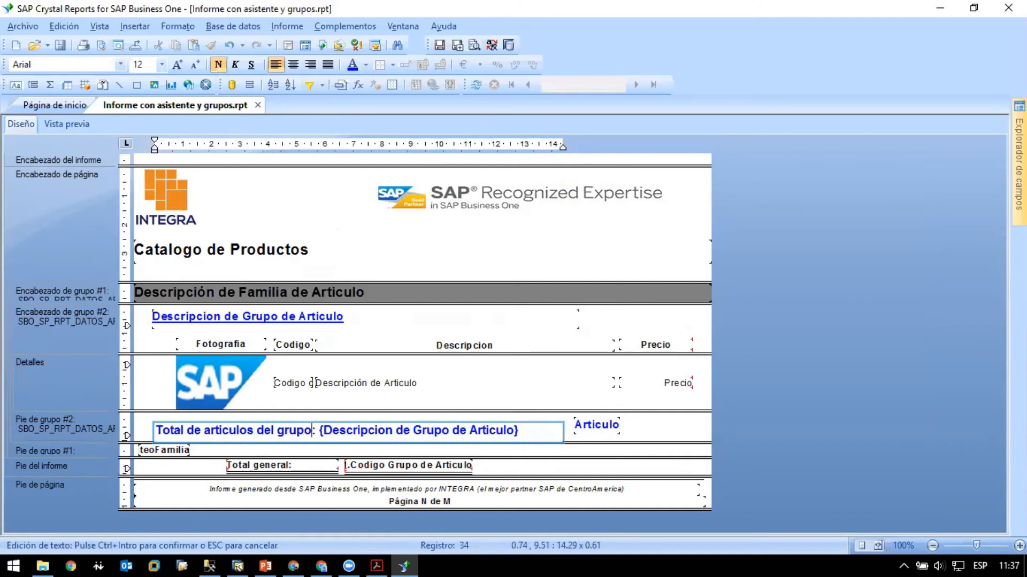
pyautogui.press('BackSpace')
pyautogui.press('BackSpace')
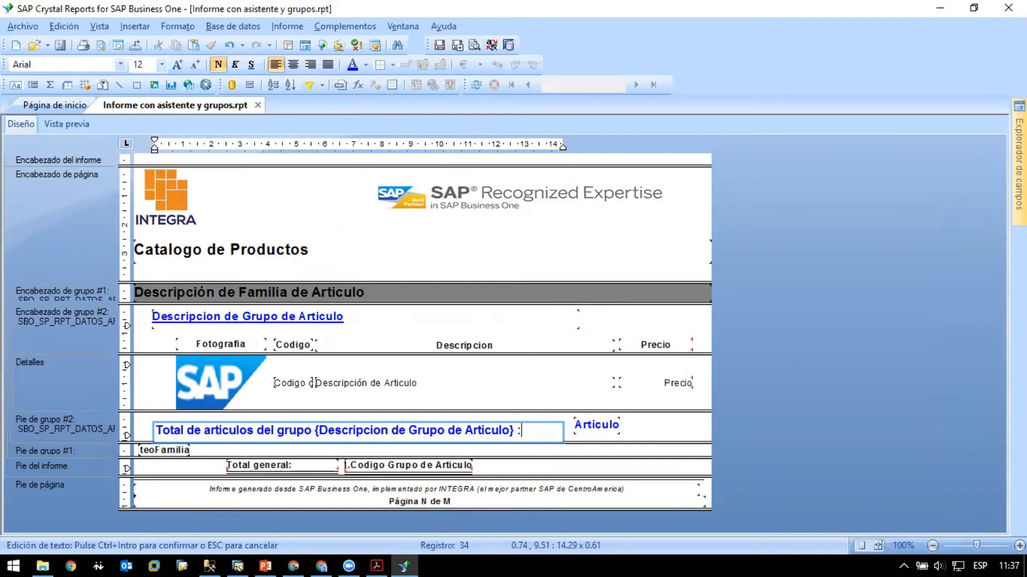
pyautogui.click(689, 442)
# - Embed the count field in the group #2 total text after the colon and widen the text object to about 17.54 cm
pyautogui.click(598, 425)
pyautogui.moveTo(531, 431); pyautogui.dragTo(651, 431)
pyautogui.click(553, 432)
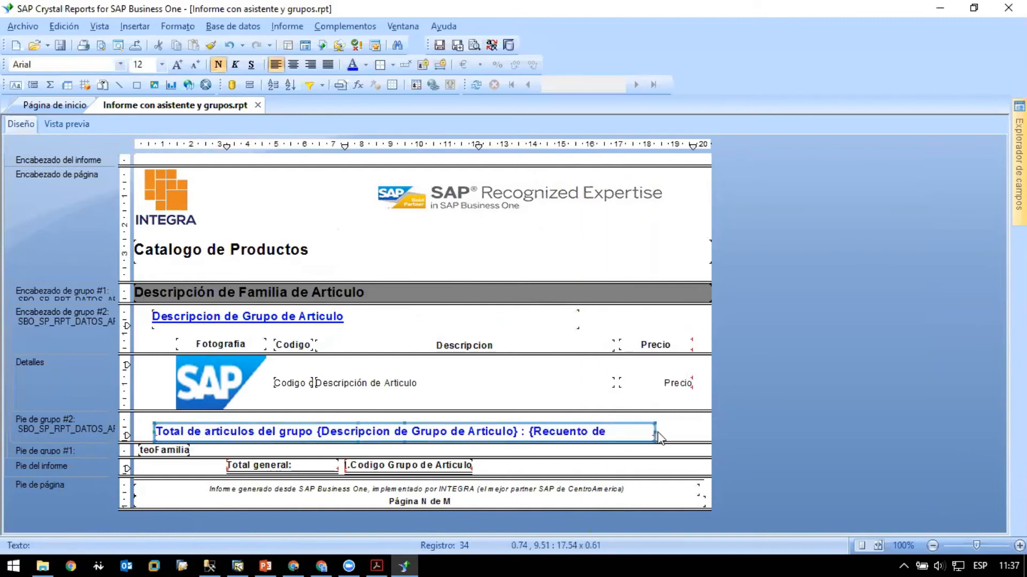
# - Move the combined total text up and left in the group #2 footer to about 0.50, 9.14 cm
pyautogui.moveTo(546, 435); pyautogui.dragTo(538, 424)
pyautogui.click(670, 434)
pyautogui.click(646, 423)
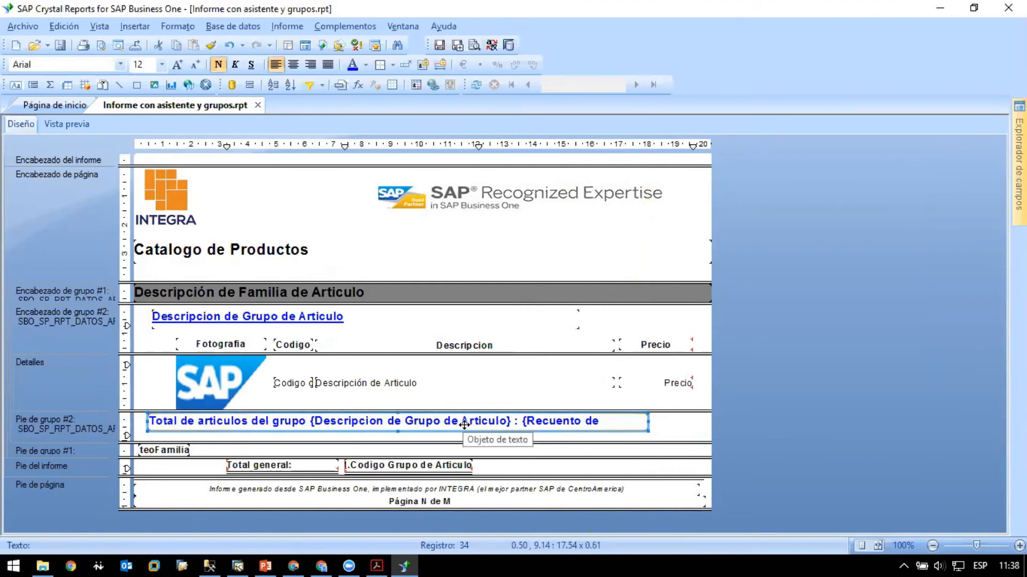
# - Preview the report and examine the combined total lines under the Guantes and Cascos groups
pyautogui.click(65, 125)
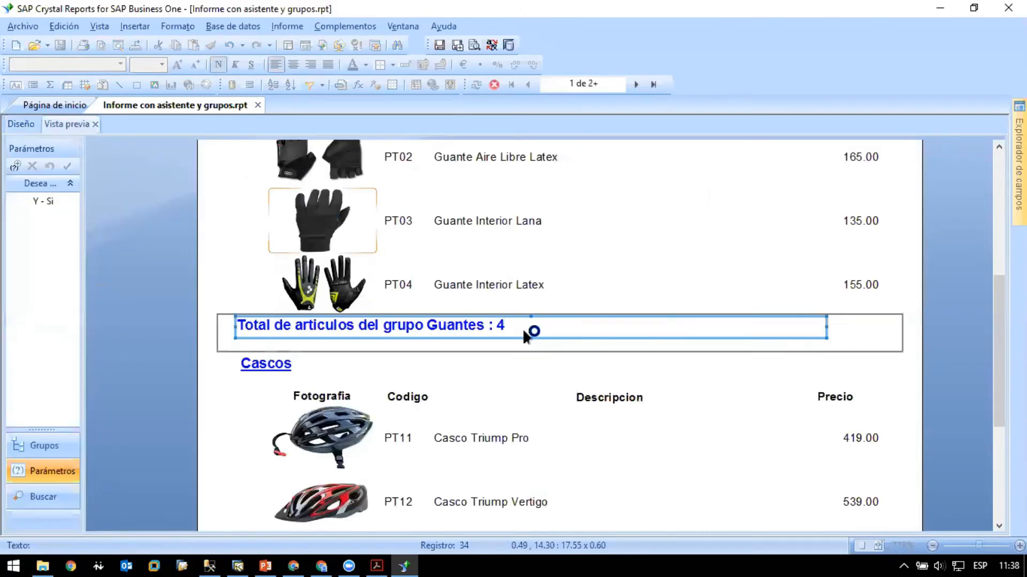
pyautogui.click(922, 335)
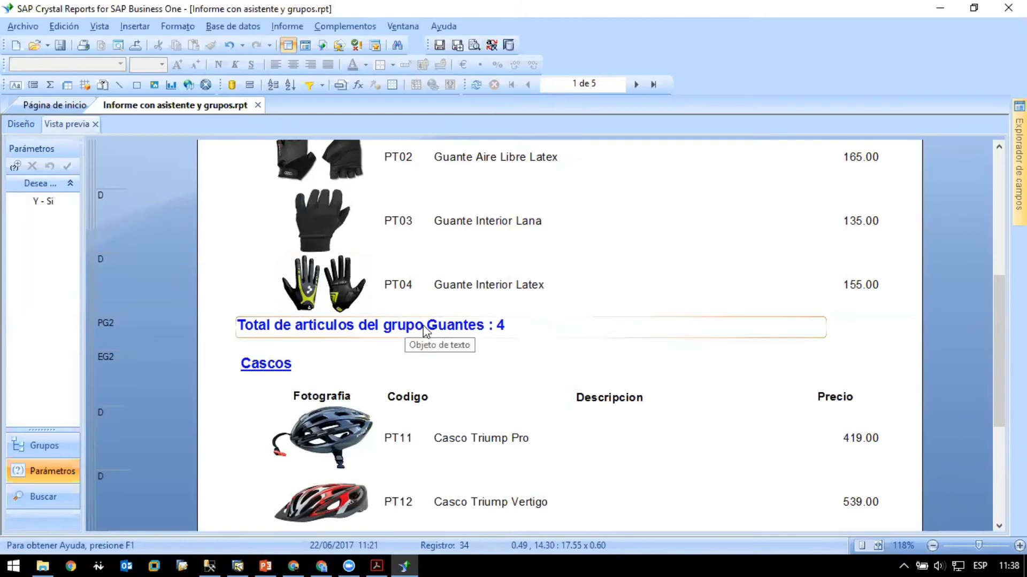
pyautogui.scroll(5, 511, 331)
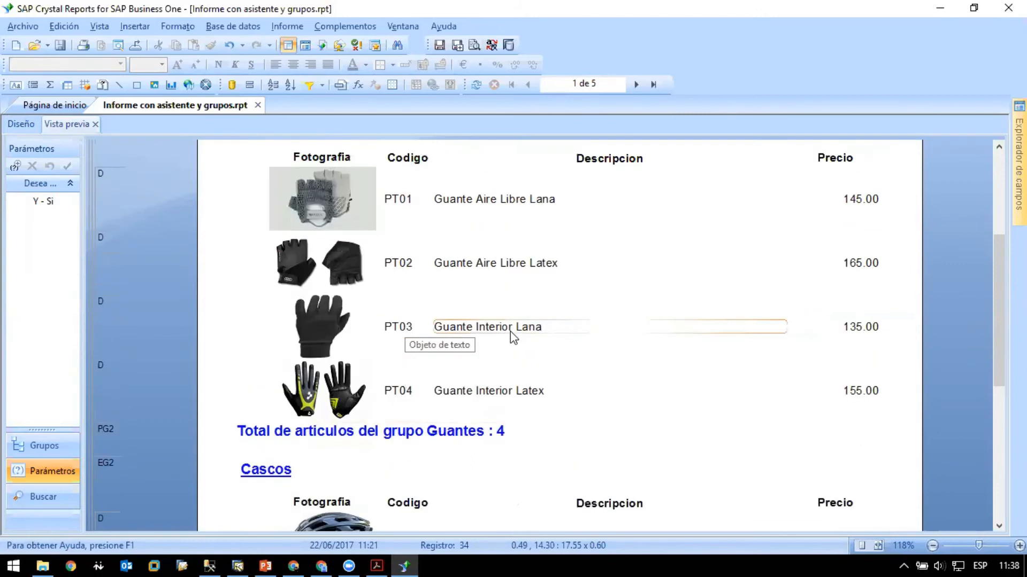
pyautogui.scroll(-9, 511, 331)
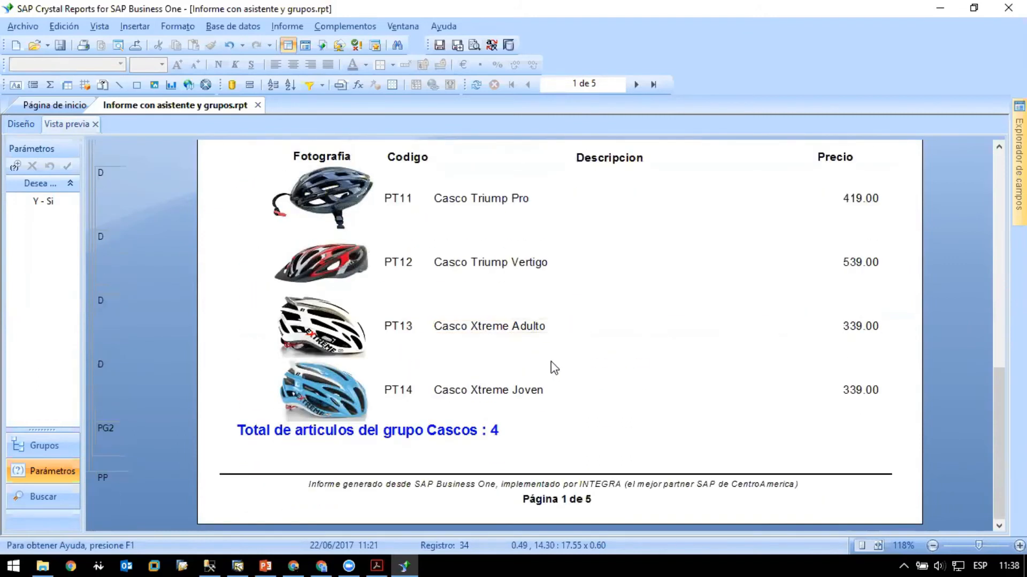
pyautogui.scroll(9, 551, 361)
pyautogui.scroll(-6, 528, 359)
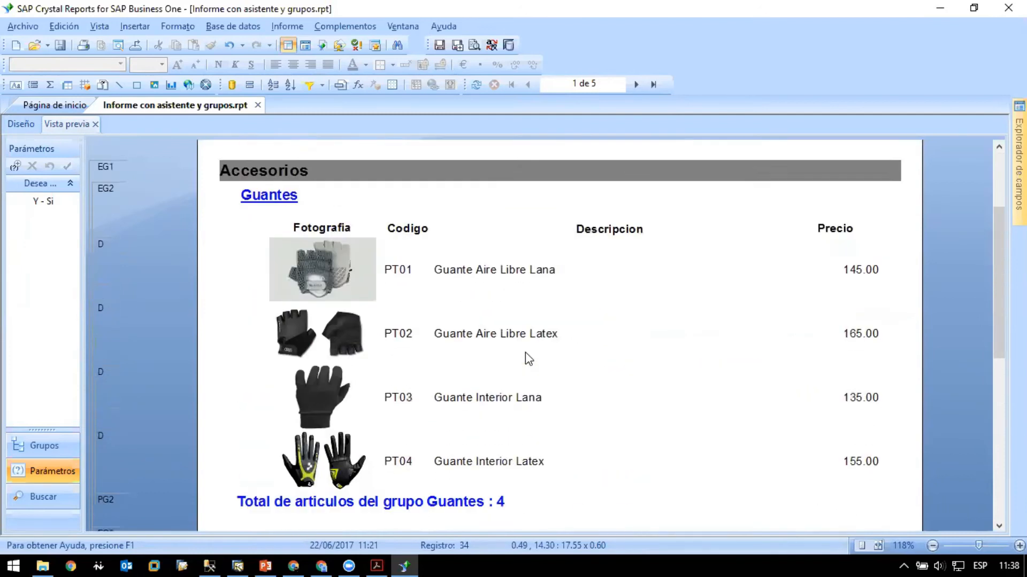
pyautogui.scroll(1, 527, 359)
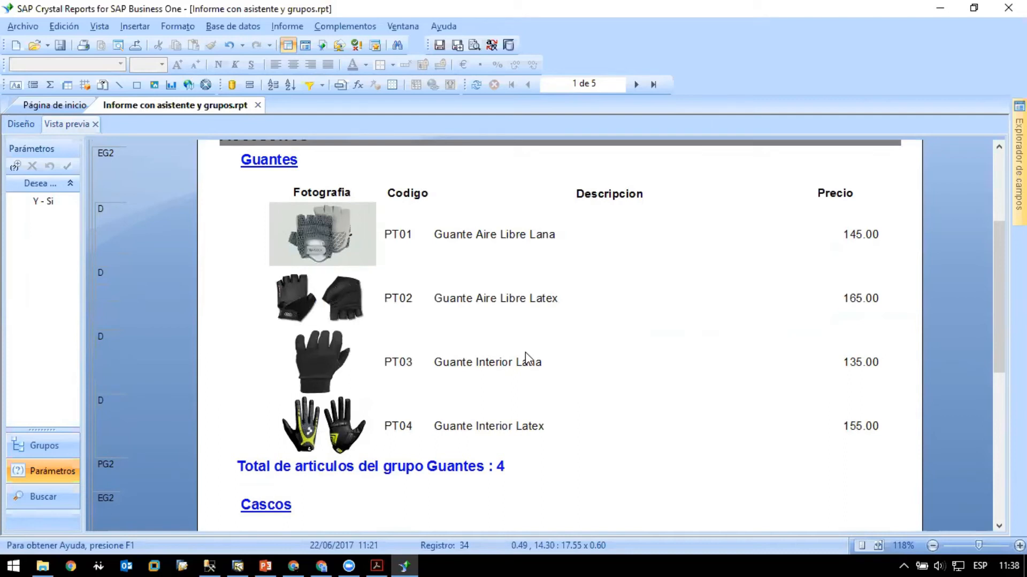
# - Save the report and review the title, Accesorios heading and Guantes group on the first preview page
pyautogui.click(60, 45)
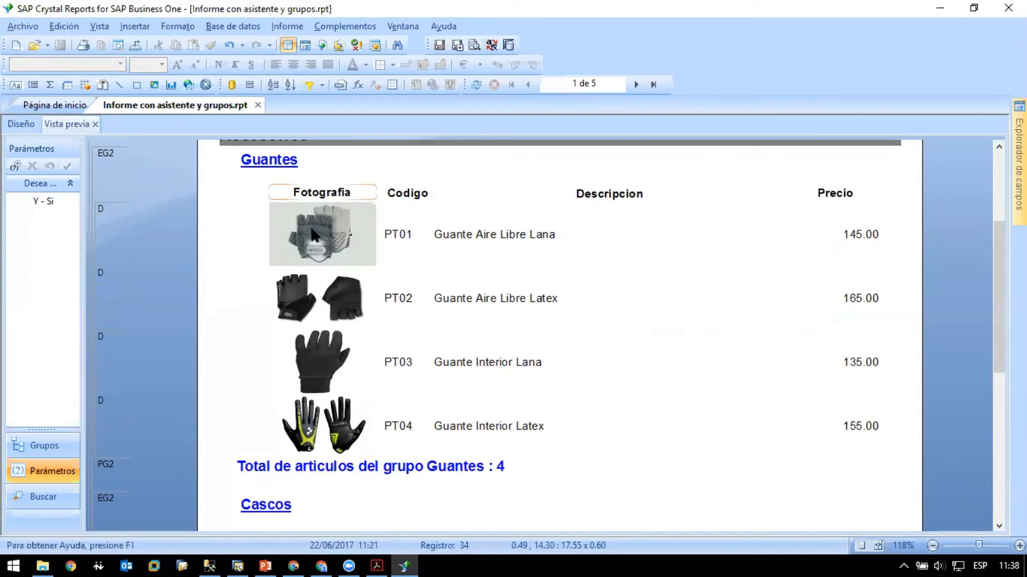
pyautogui.scroll(4, 305, 229)
pyautogui.scroll(-5, 288, 230)
pyautogui.scroll(3, 267, 231)
pyautogui.click(249, 232)
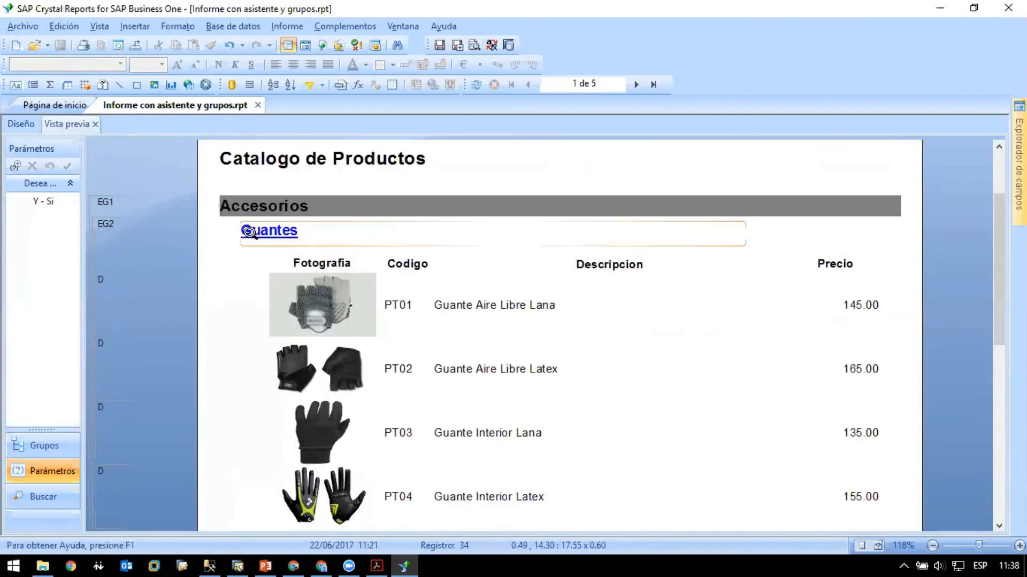
pyautogui.scroll(-2, 210, 178)
pyautogui.scroll(2, 211, 178)
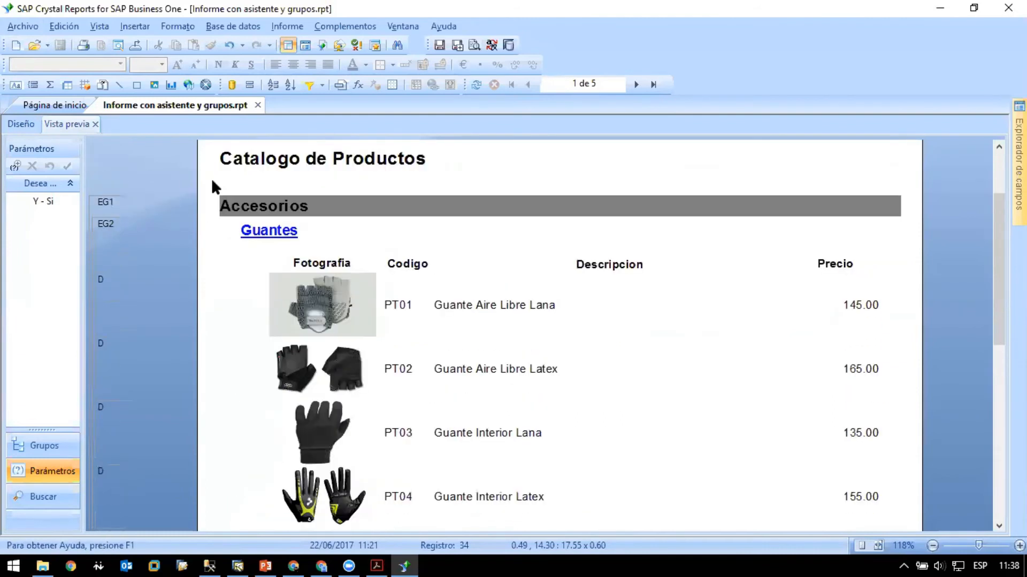
# - In the design's group #1 footer, move the family count field right to about 8.21 cm and insert an empty text object before it
pyautogui.click(20, 123)
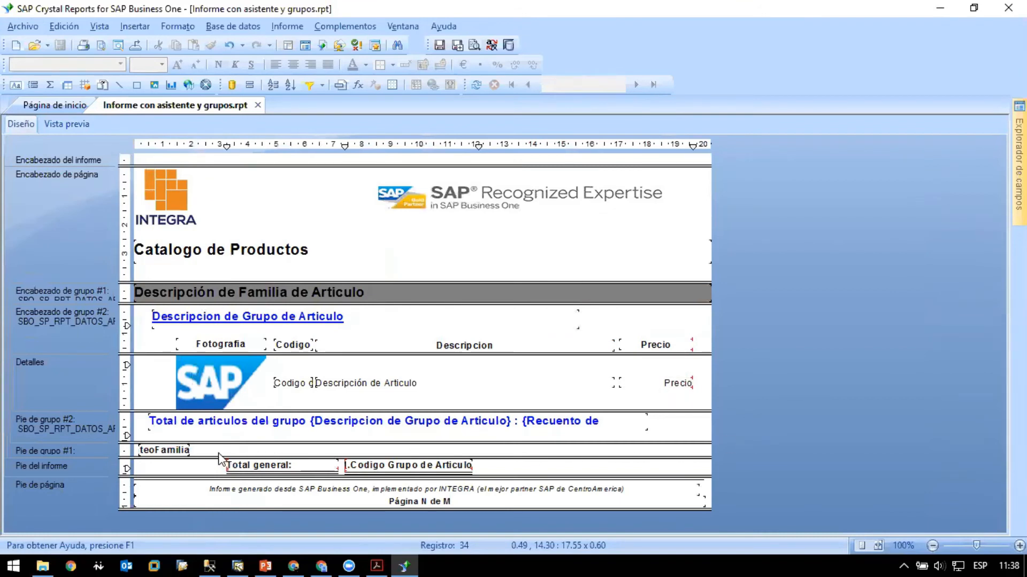
pyautogui.moveTo(205, 450); pyautogui.dragTo(435, 452)
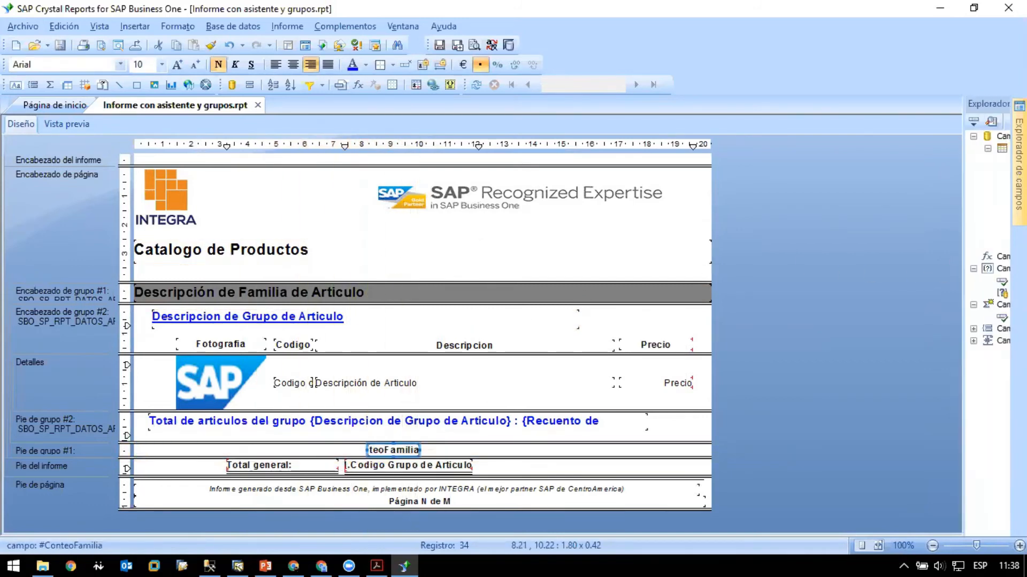
pyautogui.click(16, 85)
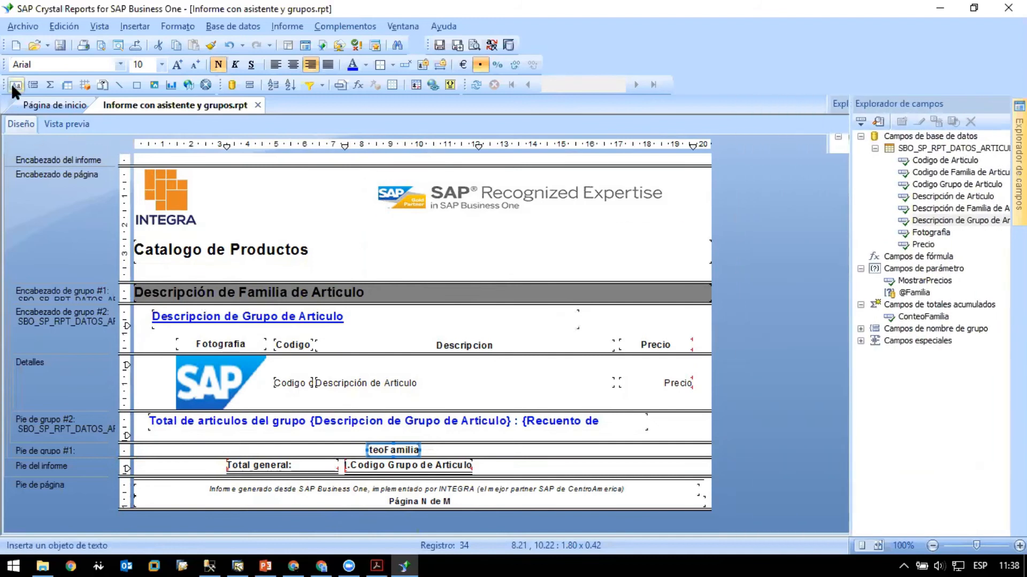
pyautogui.click(147, 444)
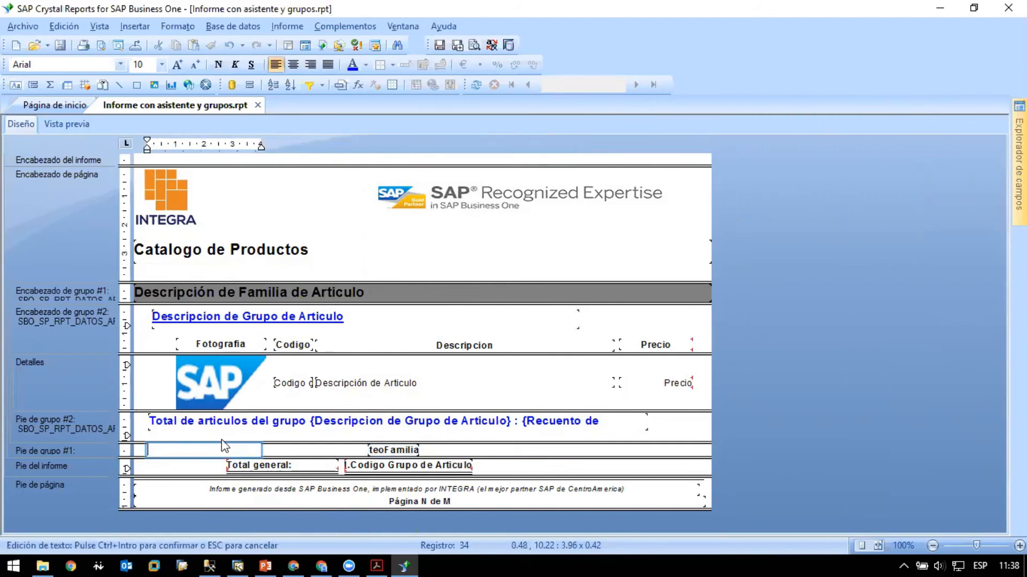
pyautogui.click(281, 451)
# - Copy the group #2 total text into the group #1 footer and position it at about 0.48, 10.22 cm
pyautogui.click(292, 430)
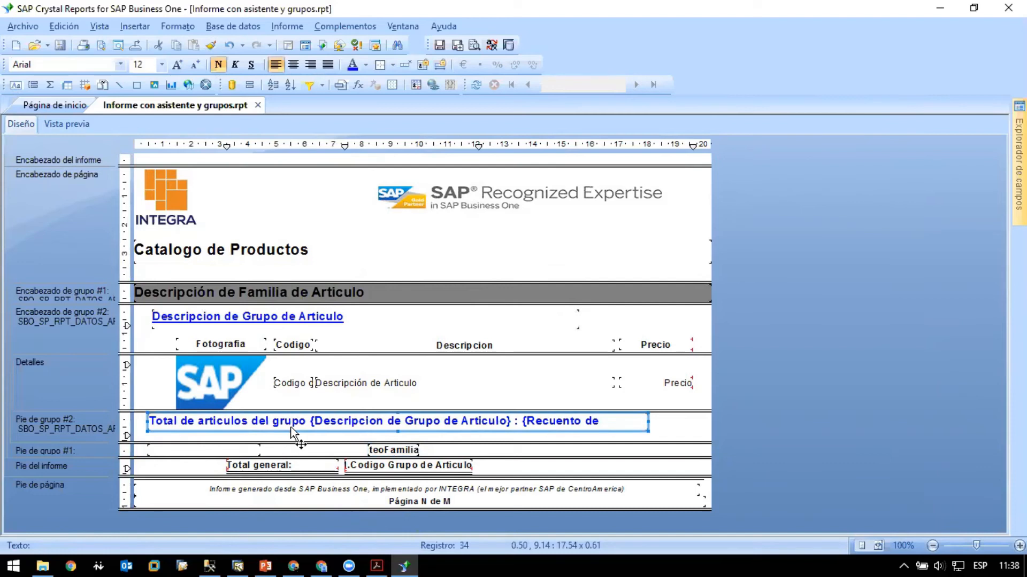
pyautogui.hotkey('ctrl', 'v')
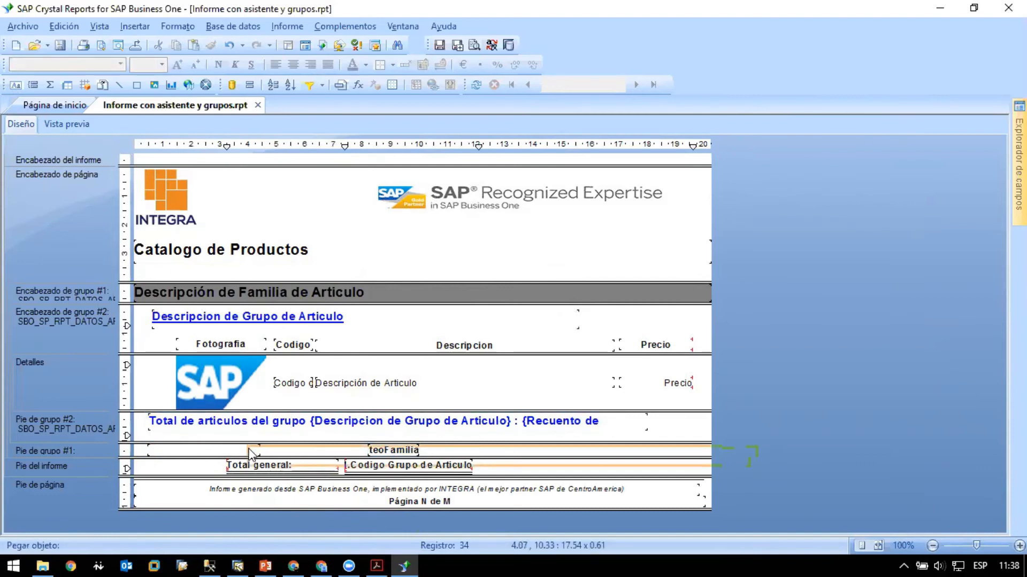
pyautogui.click(209, 452)
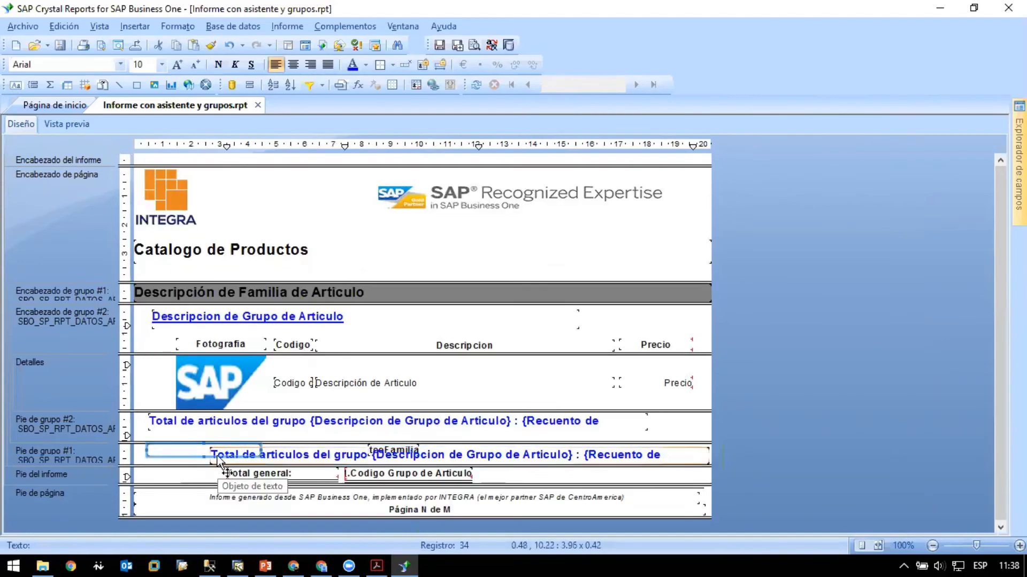
pyautogui.moveTo(220, 460); pyautogui.dragTo(160, 454)
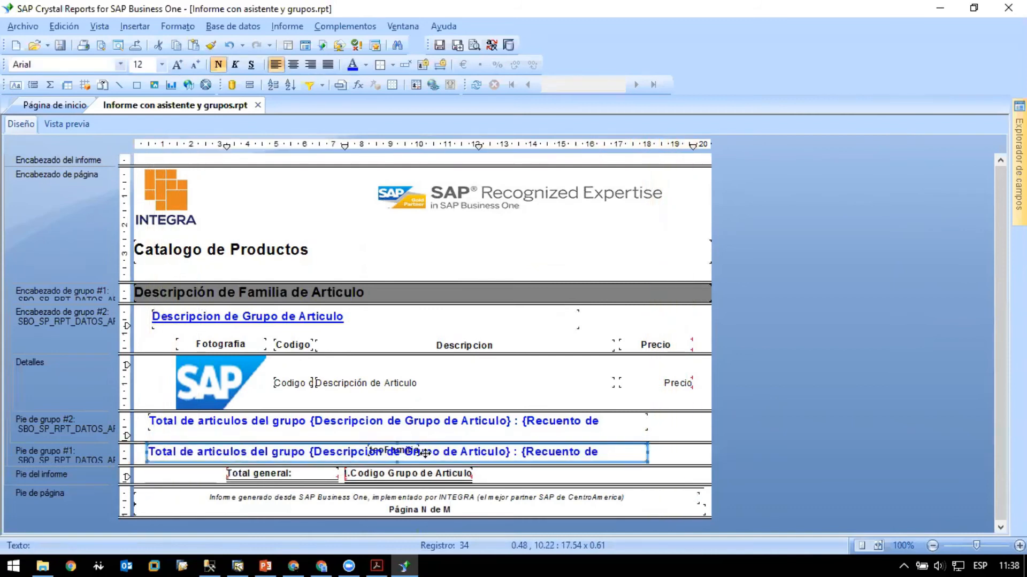
# - Replace the wording of the copied text with "Total de Familia:" and delete its embedded group and count fields
pyautogui.doubleClick(307, 452)
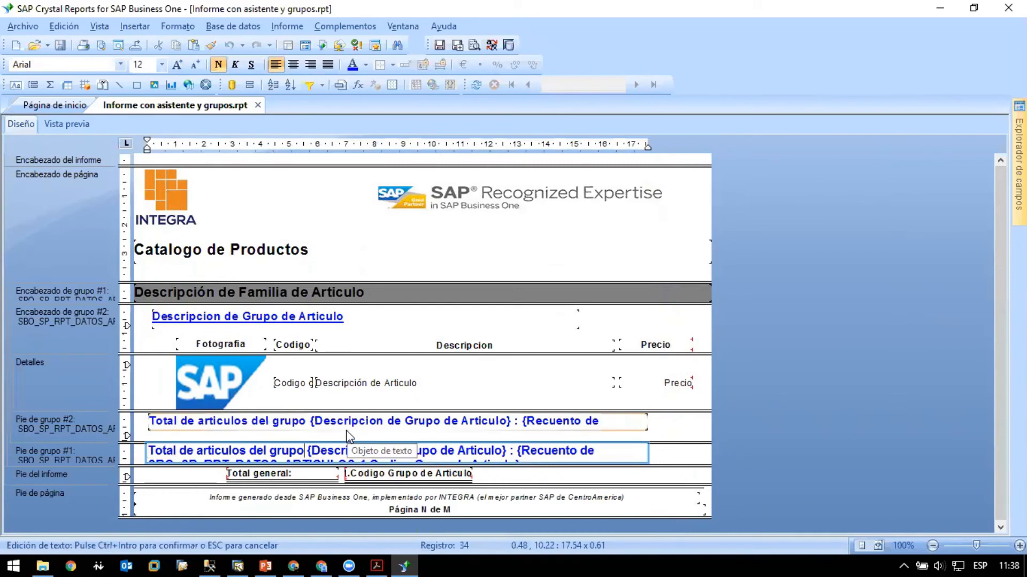
pyautogui.hotkey('ctrl', 'shift', 'Left')
pyautogui.hotkey('ctrl', 'shift', 'Left')
pyautogui.hotkey('ctrl', 'shift', 'Left')
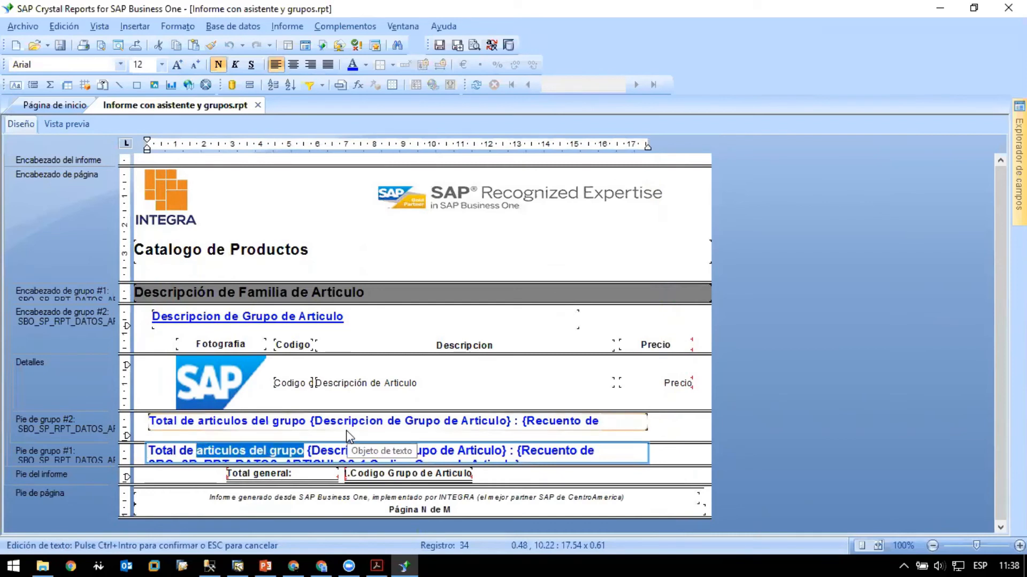
pyautogui.write('Familia')
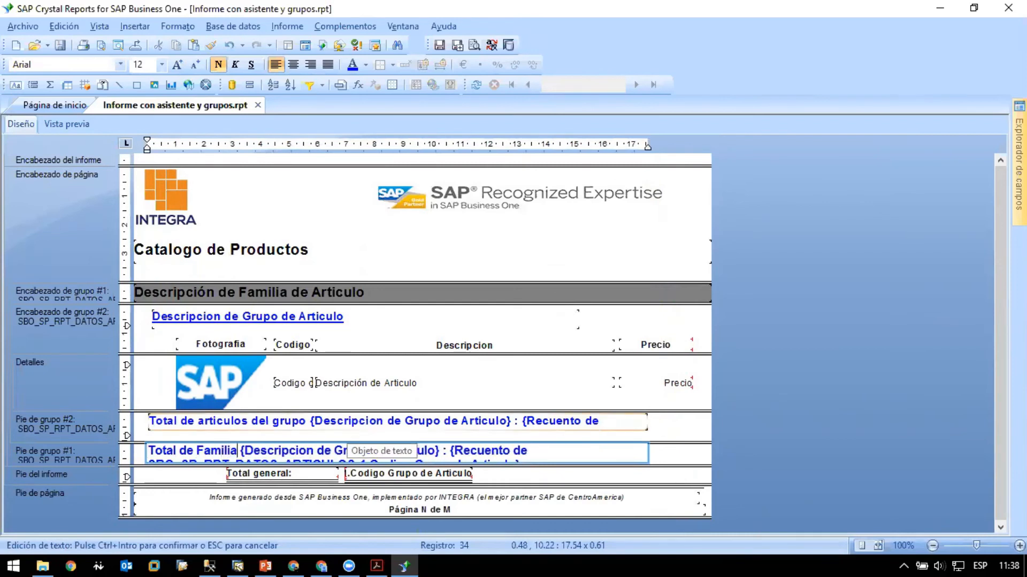
pyautogui.write(':')
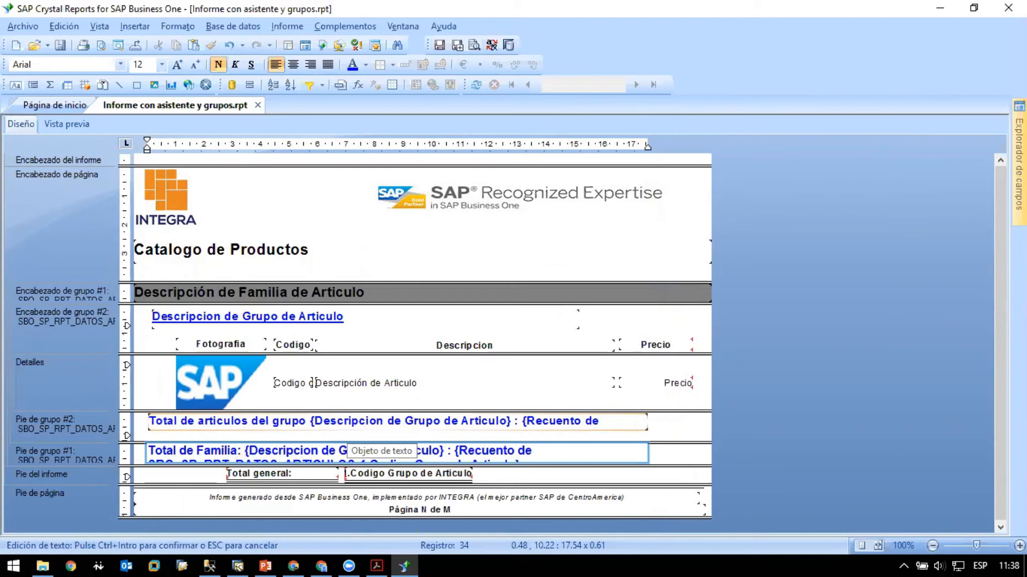
pyautogui.hotkey('ctrl', 'a')
pyautogui.press('Delete')
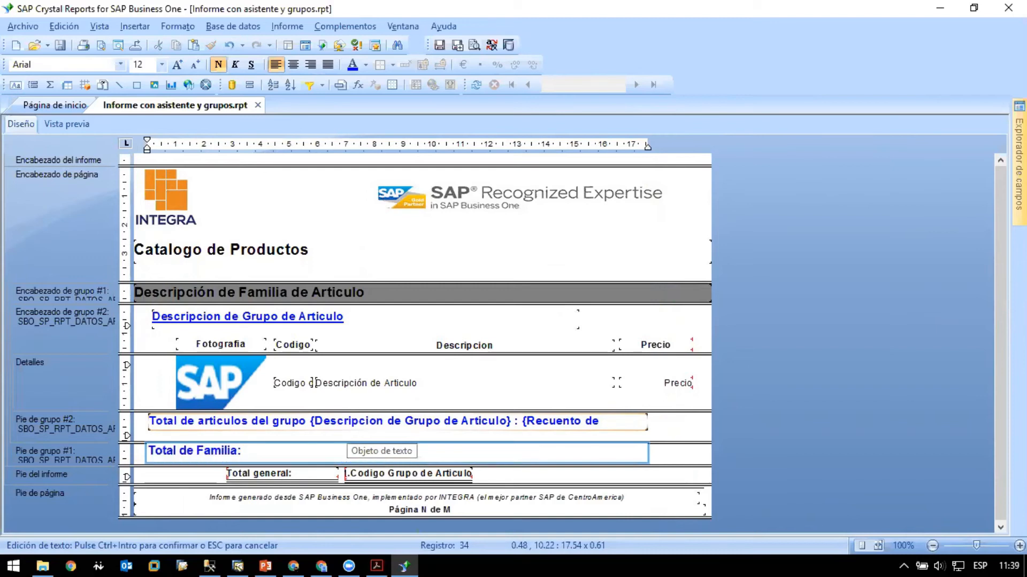
# - Narrow the "Total de Familia:" text object to about 6.92 cm and set its font colour to black
pyautogui.click(695, 462)
pyautogui.click(555, 456)
pyautogui.moveTo(647, 454); pyautogui.dragTo(344, 454)
pyautogui.click(264, 464)
pyautogui.click(276, 456)
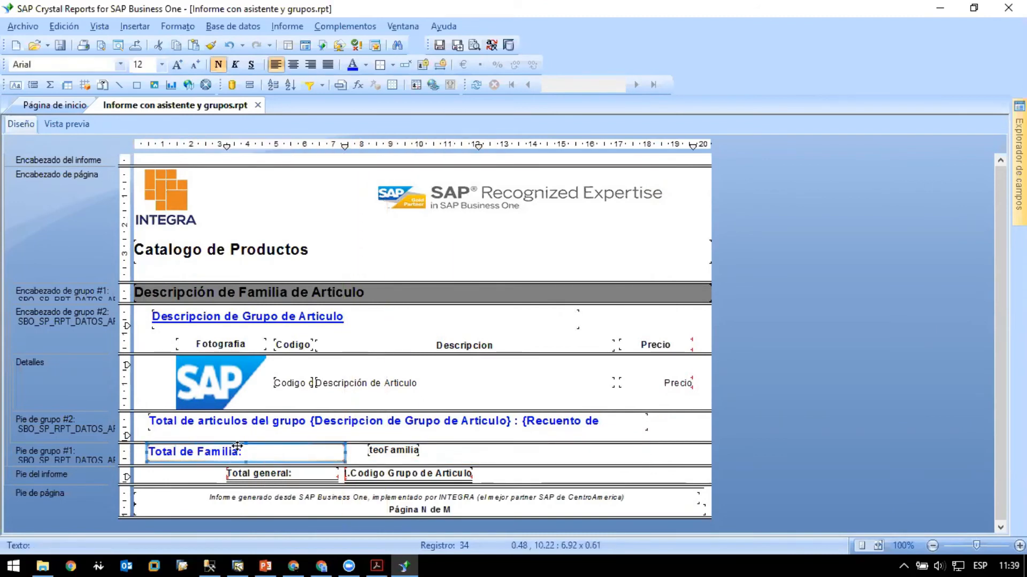
pyautogui.click(365, 65)
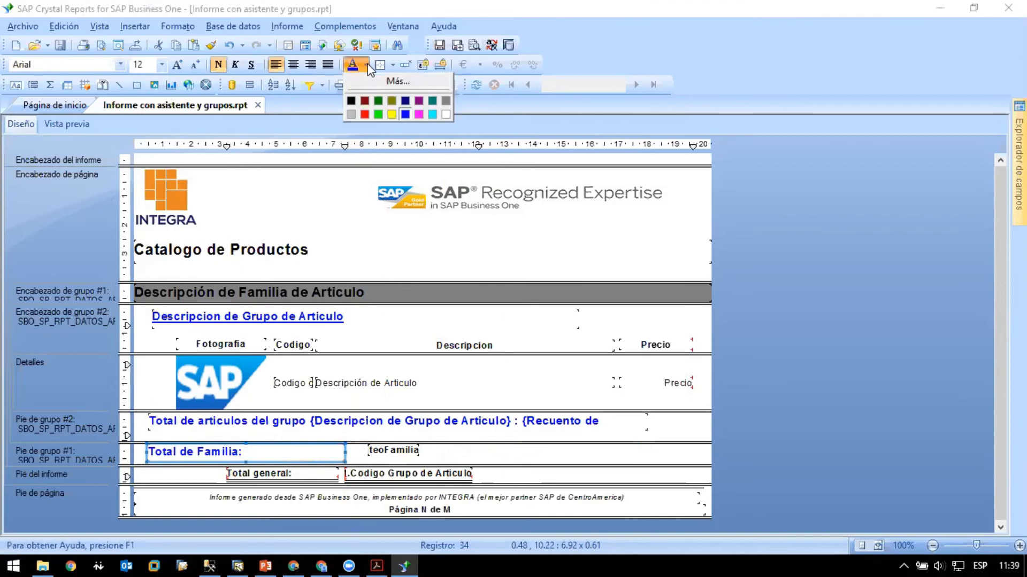
pyautogui.click(349, 98)
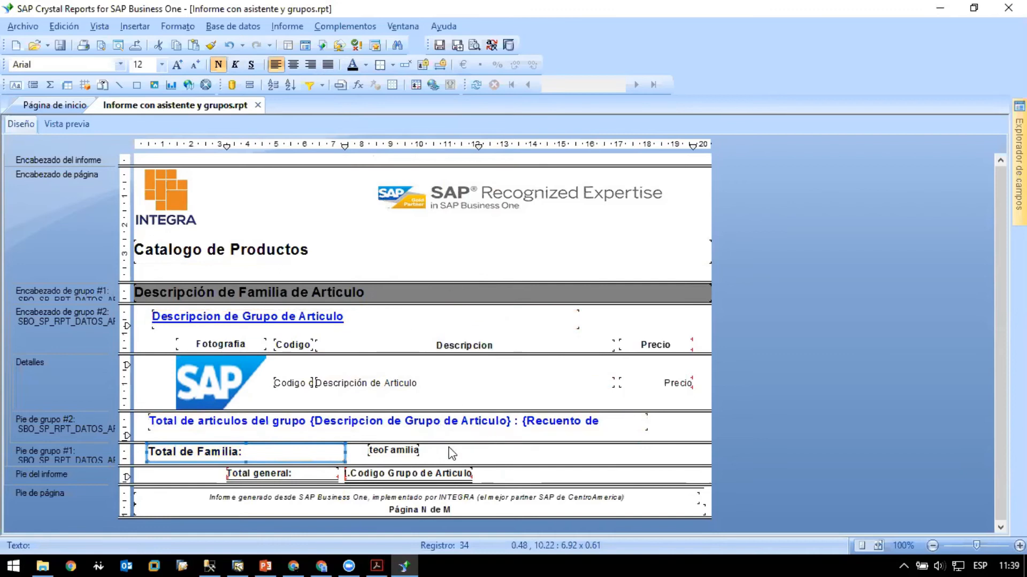
# - Embed the Descripción de Familia de Articulo field after the "Total de Familia:" text in the group #1 footer
pyautogui.click(407, 452)
pyautogui.click(284, 457)
pyautogui.click(283, 457)
pyautogui.click(512, 454)
pyautogui.moveTo(1018, 170)
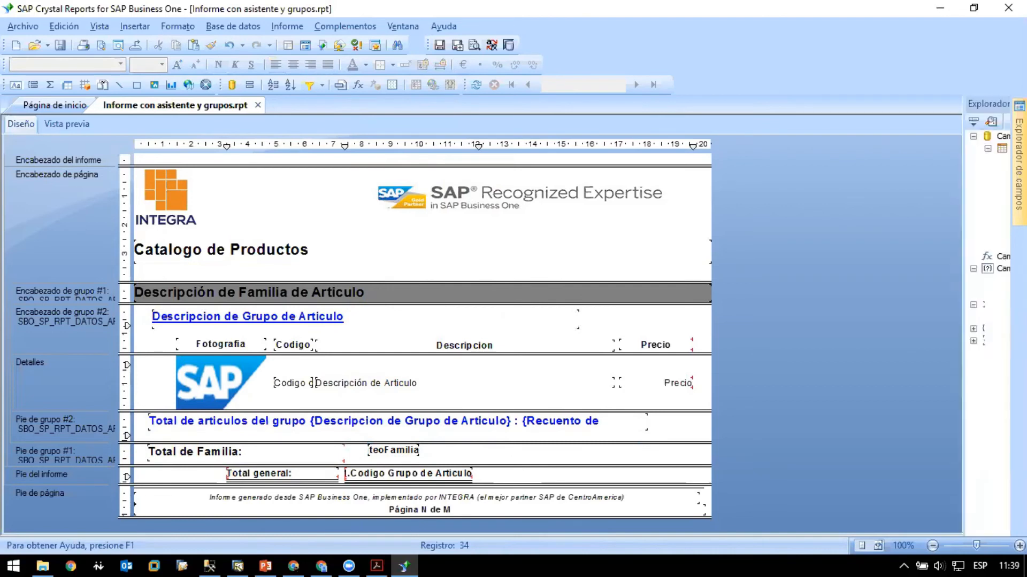
pyautogui.moveTo(856, 211); pyautogui.dragTo(295, 452)
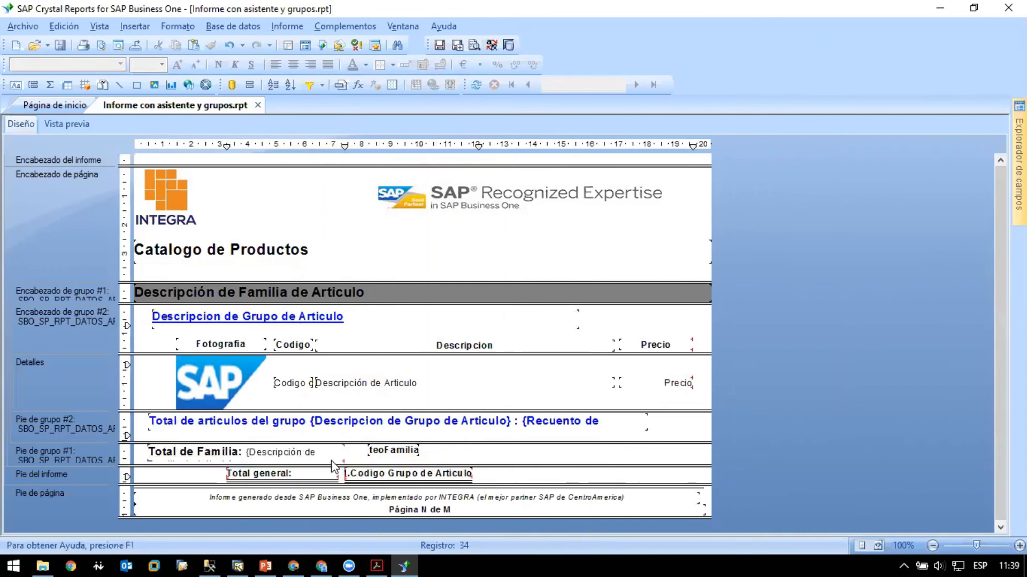
# - Move the family count field right to about 13.97 cm and widen the family total text object to about 10.54 cm
pyautogui.doubleClick(335, 458)
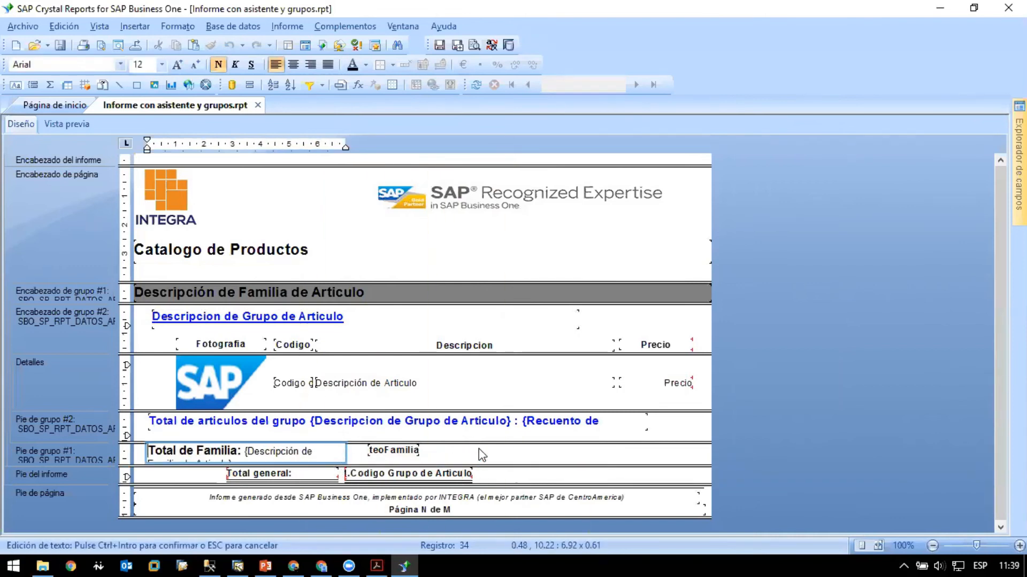
pyautogui.click(406, 450)
pyautogui.moveTo(407, 450); pyautogui.dragTo(571, 451)
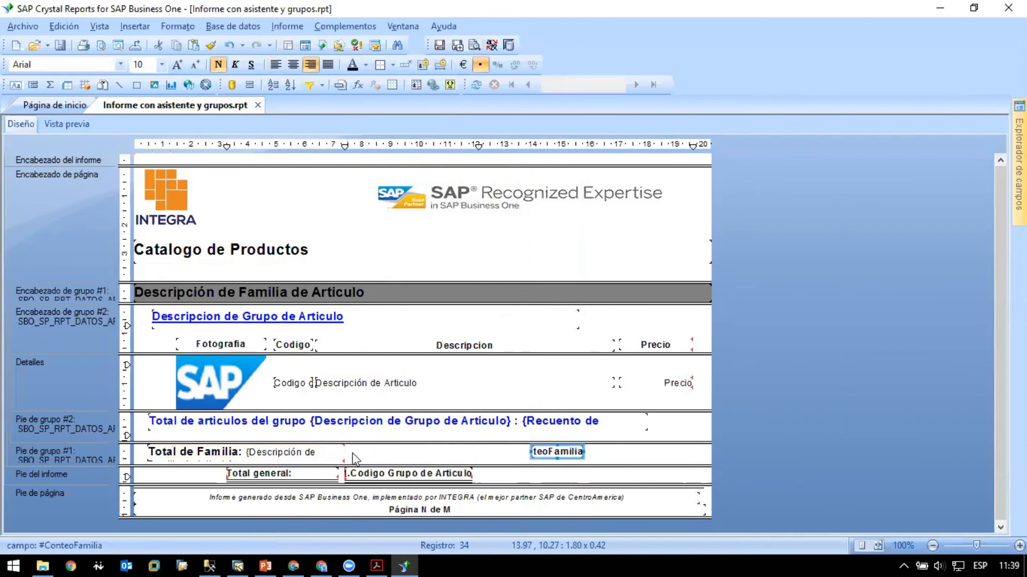
pyautogui.click(314, 453)
pyautogui.moveTo(344, 453); pyautogui.dragTo(440, 454)
# - Make the family total text read "Total de Familia {Descripción de Familia de Articulo}: {#ConteoFamilia}" and widen it to about 17.56 cm
pyautogui.doubleClick(407, 450)
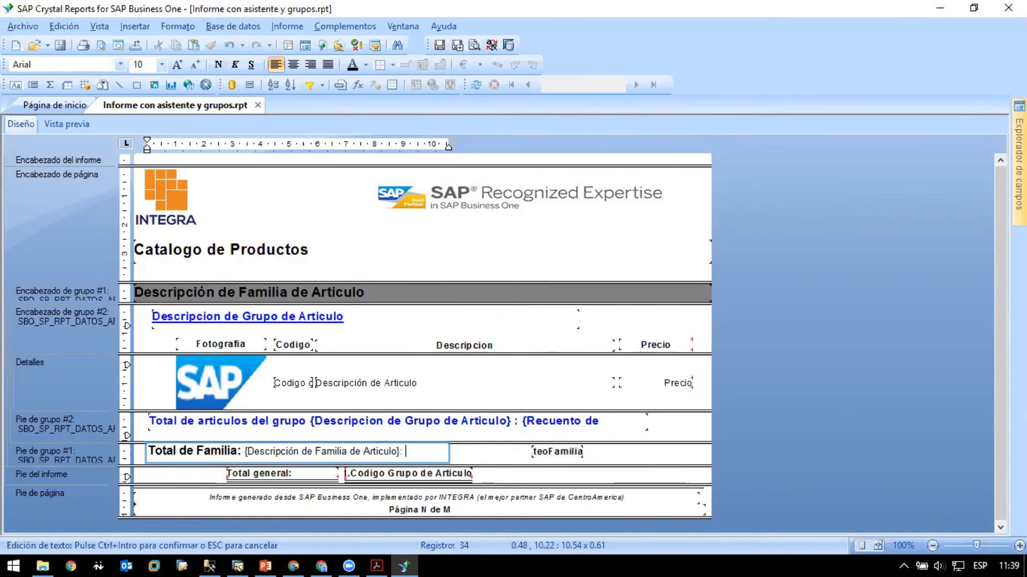
pyautogui.press('BackSpace')
pyautogui.click(415, 450)
pyautogui.moveTo(563, 452); pyautogui.dragTo(647, 452)
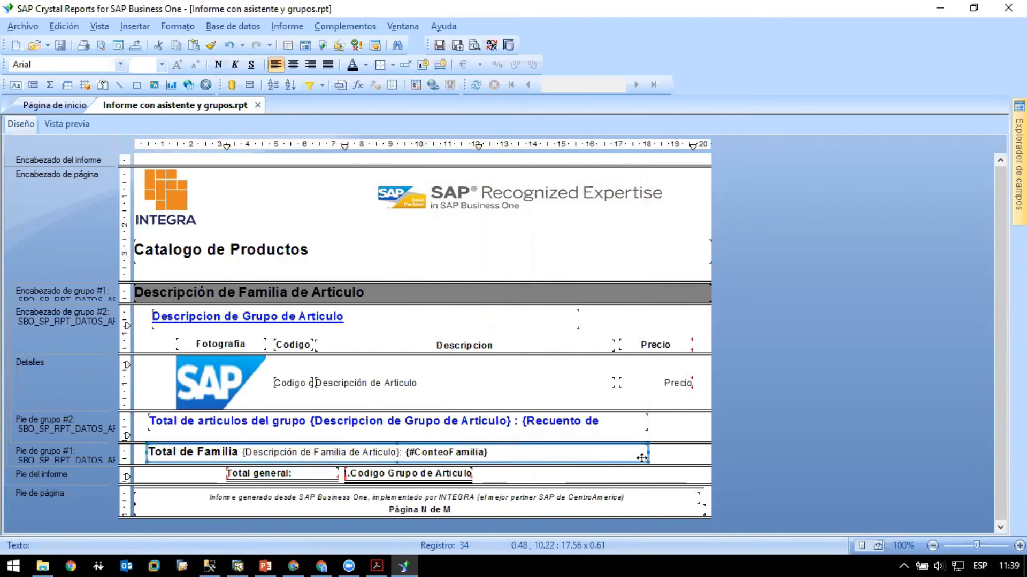
# - Nudge the family total text left in the group #1 footer to about 0.05 cm
pyautogui.click(139, 454)
pyautogui.click(219, 455)
pyautogui.press('Left')
pyautogui.press('Left')
pyautogui.press('Left')
pyautogui.press('Left')
pyautogui.press('Left')
pyautogui.press('Left')
pyautogui.press('Left')
pyautogui.press('Left')
pyautogui.press('Left')
pyautogui.press('Left')
pyautogui.press('Left')
pyautogui.press('Left')
pyautogui.press('Left')
pyautogui.press('Left')
pyautogui.press('Left')
pyautogui.press('Left')
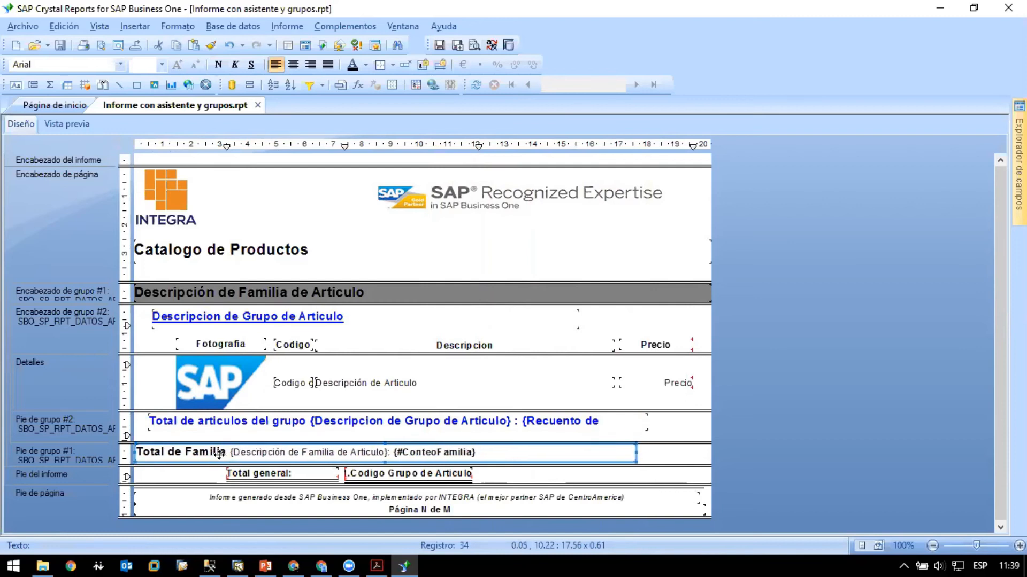
# - Set the whole family total text to font size 14 and bold, checking the family heading's formatting for reference
pyautogui.click(161, 65)
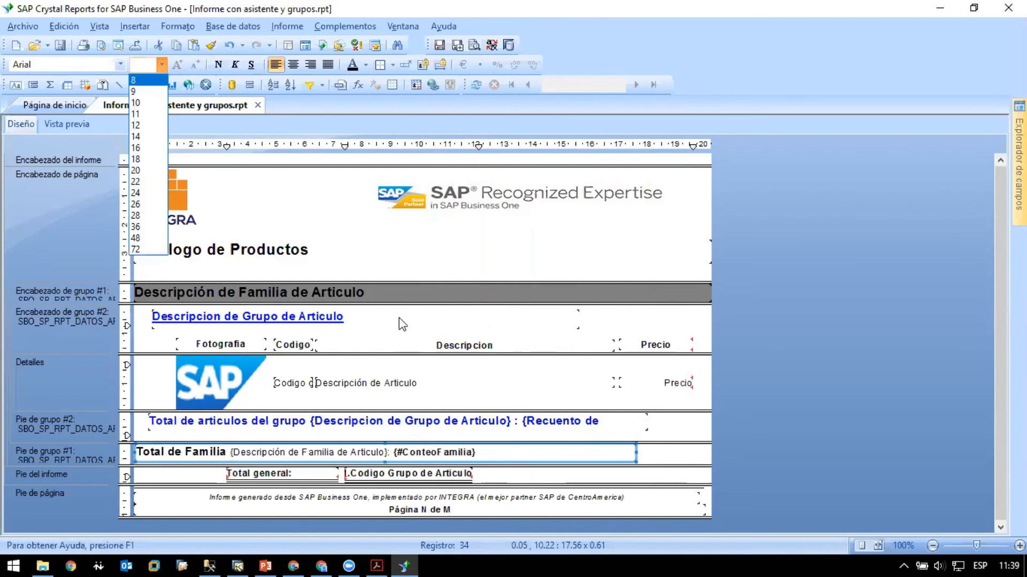
pyautogui.click(401, 298)
pyautogui.click(394, 293)
pyautogui.click(218, 457)
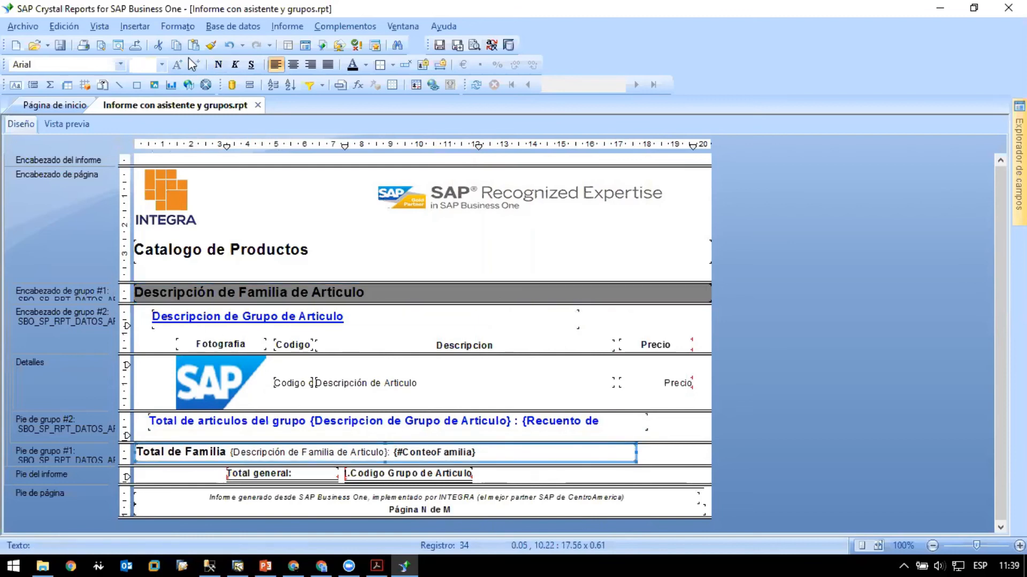
pyautogui.click(143, 69)
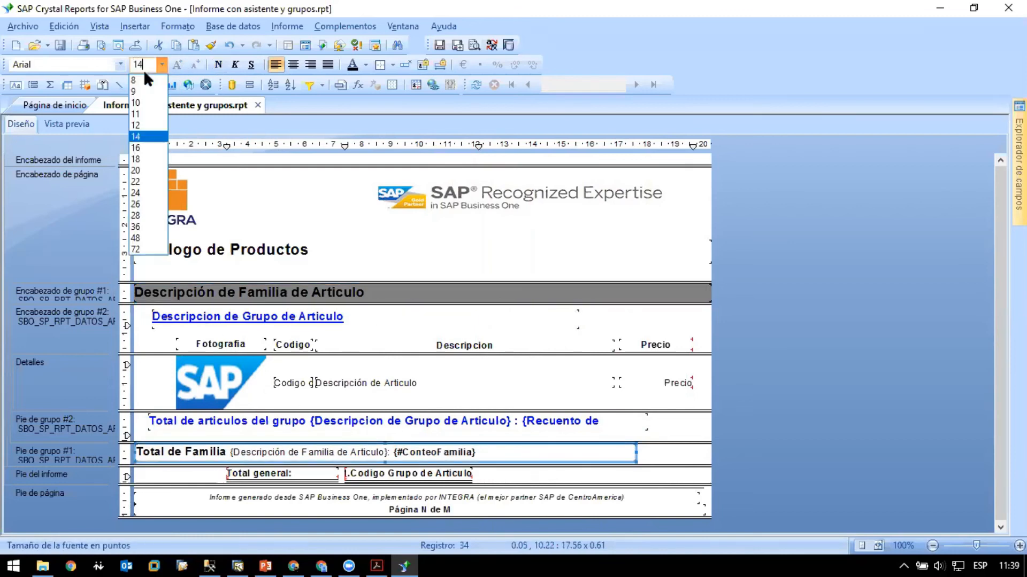
pyautogui.write('14')
pyautogui.press('Return')
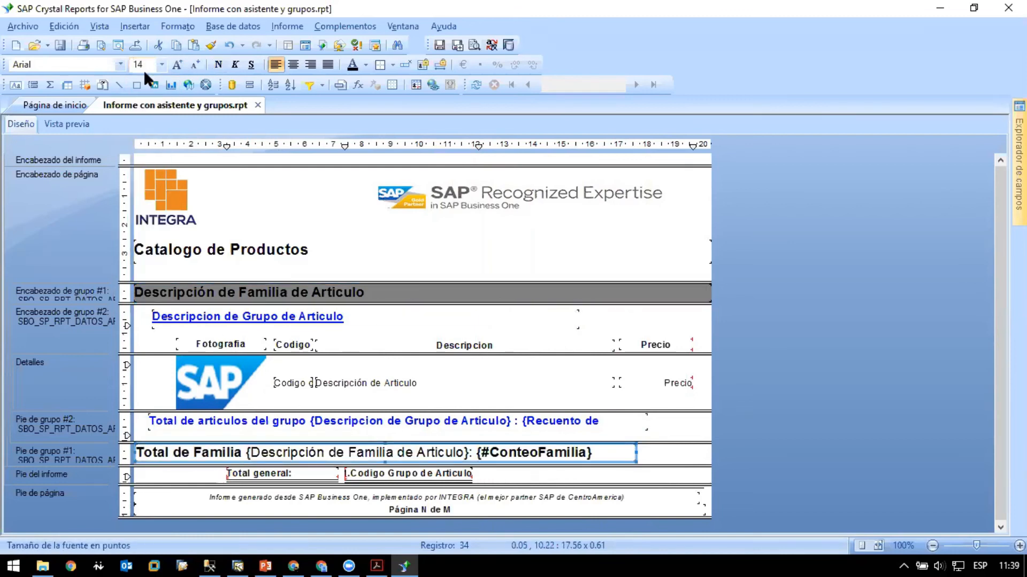
pyautogui.click(218, 65)
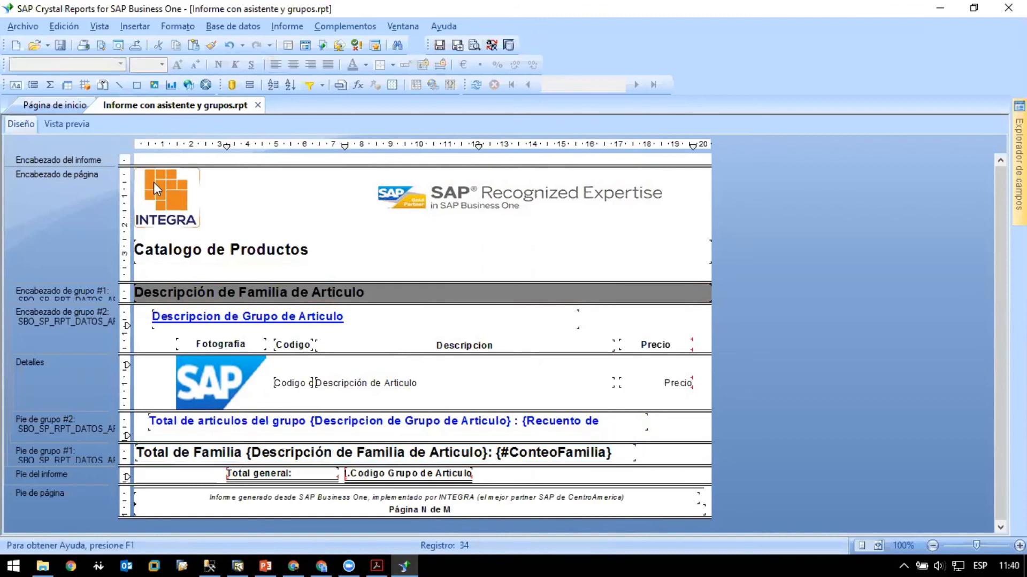
# - Preview the report and page through to page 3 to examine the family total line after the Accesorios groups
pyautogui.click(73, 126)
pyautogui.scroll(-3, 559, 323)
pyautogui.scroll(-5, 558, 323)
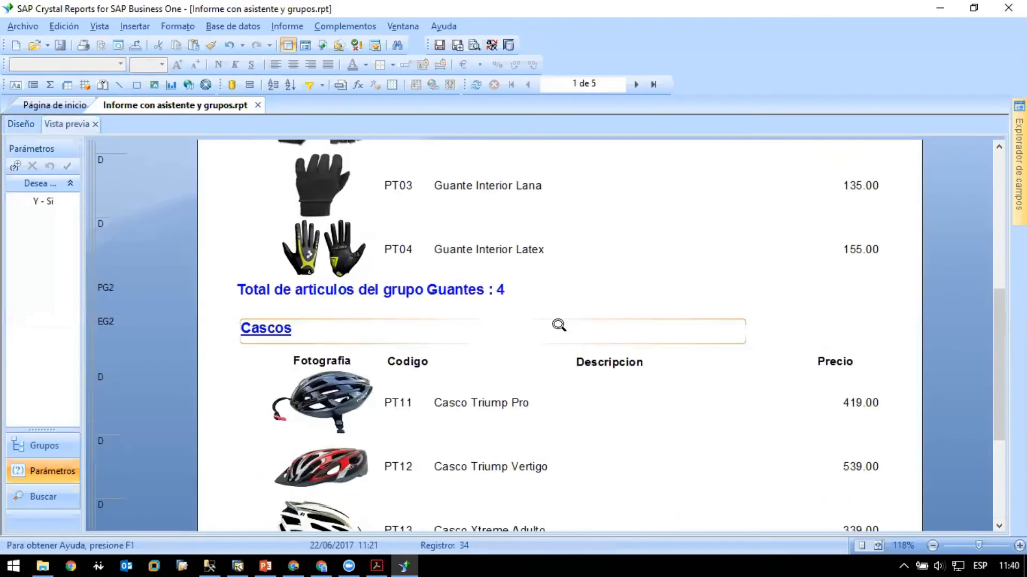
pyautogui.click(636, 84)
pyautogui.scroll(4, 456, 265)
pyautogui.scroll(5, 457, 270)
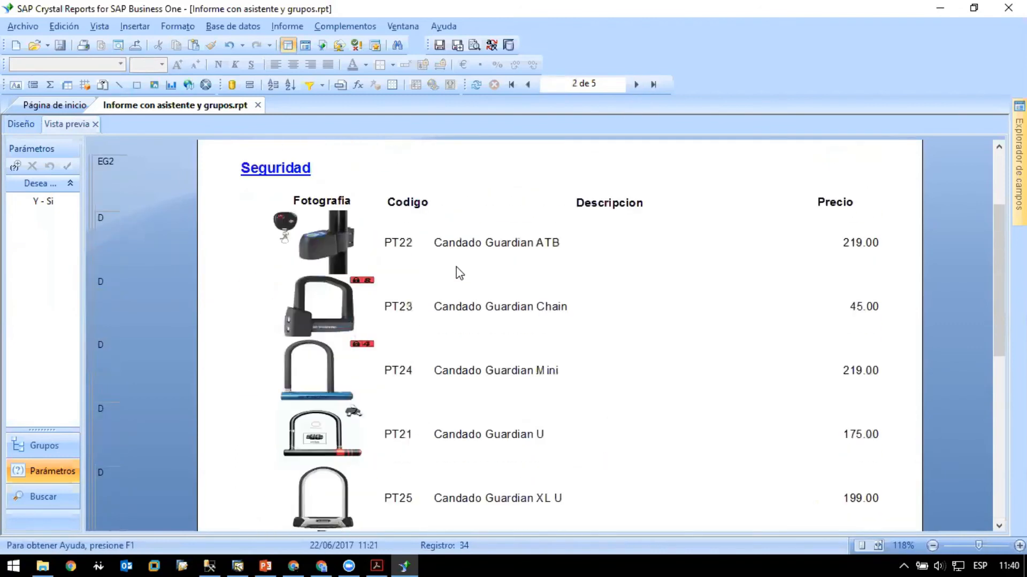
pyautogui.scroll(-7, 457, 270)
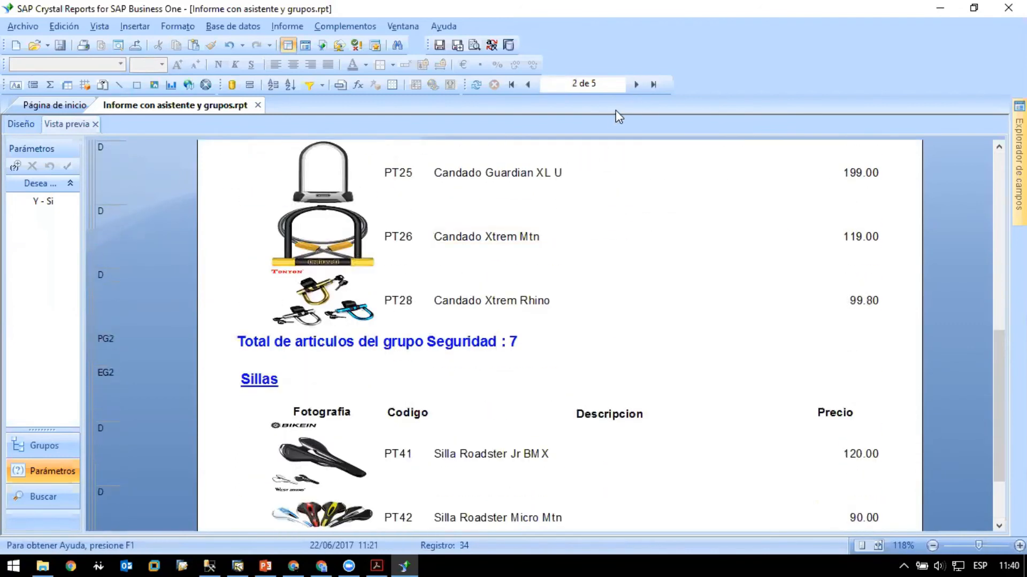
pyautogui.click(636, 84)
pyautogui.scroll(1, 499, 279)
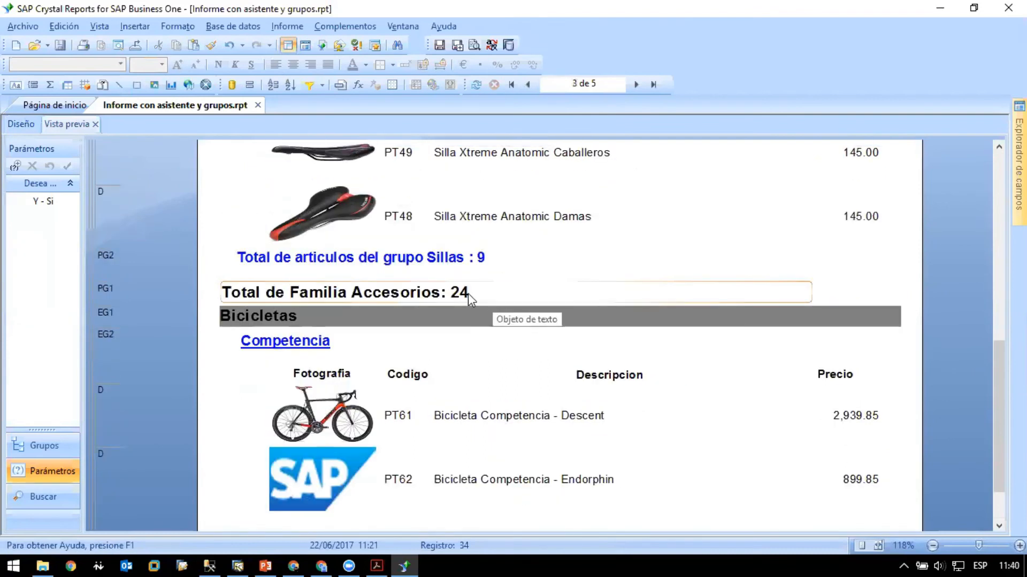
# - Make the report footer section taller, then set its "Total general:" label to font size 16 and heighten the label to fit
pyautogui.click(20, 124)
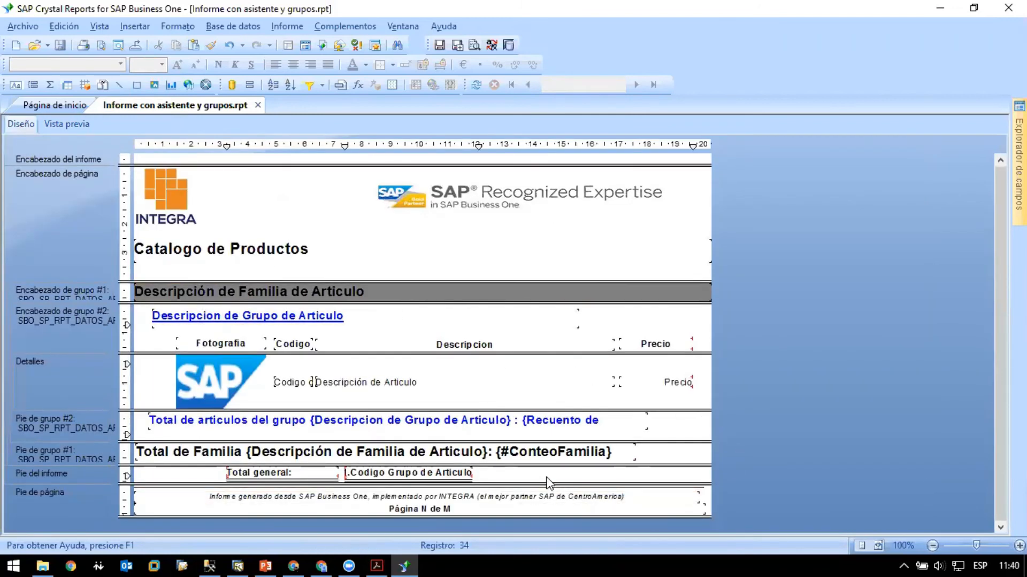
pyautogui.moveTo(517, 484); pyautogui.dragTo(516, 512)
pyautogui.click(317, 476)
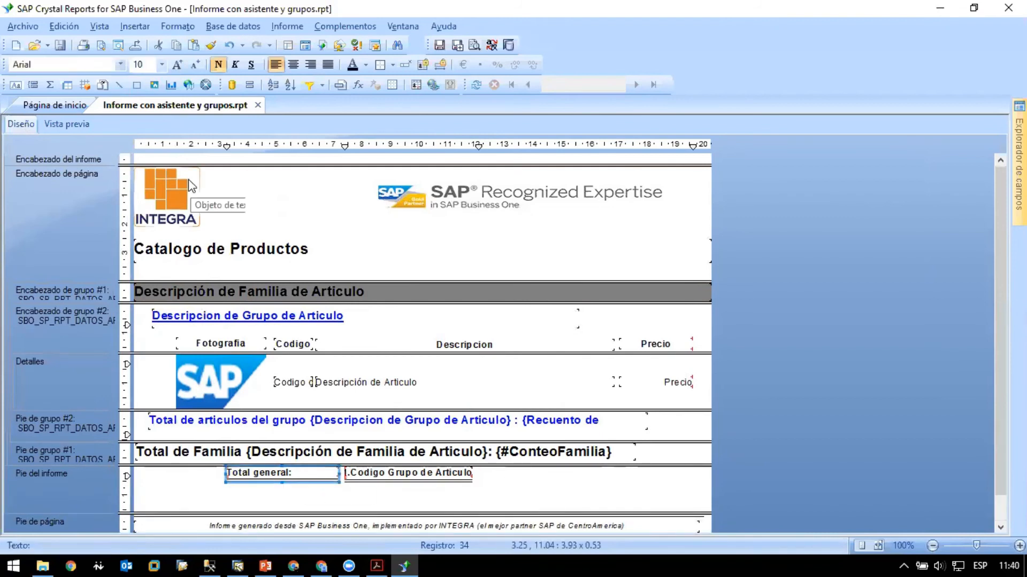
pyautogui.click(179, 65)
pyautogui.click(179, 66)
pyautogui.click(181, 66)
pyautogui.click(181, 67)
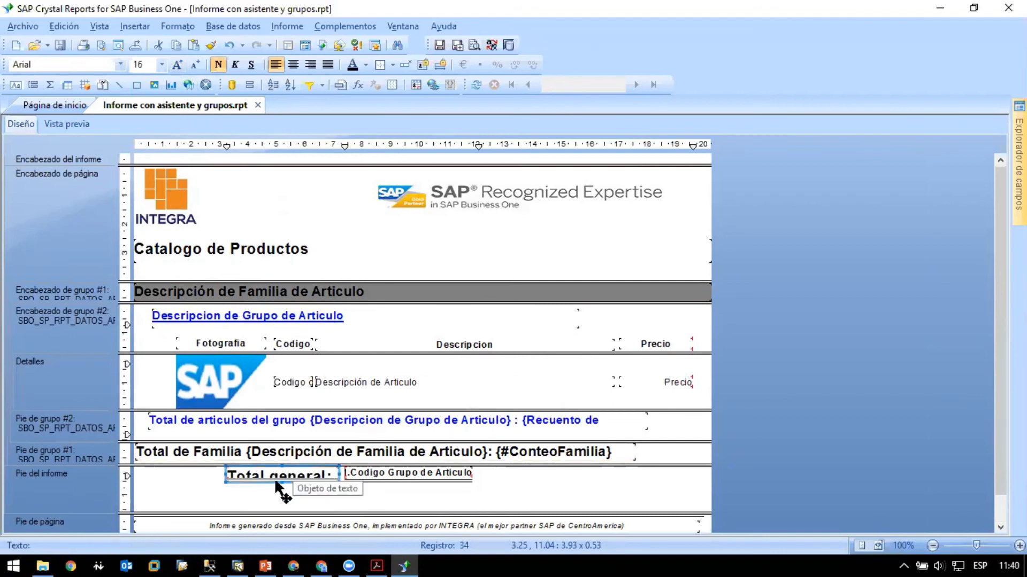
pyautogui.moveTo(281, 483); pyautogui.dragTo(280, 493)
# - Set the grand total count field in the report footer to font size 16
pyautogui.click(409, 473)
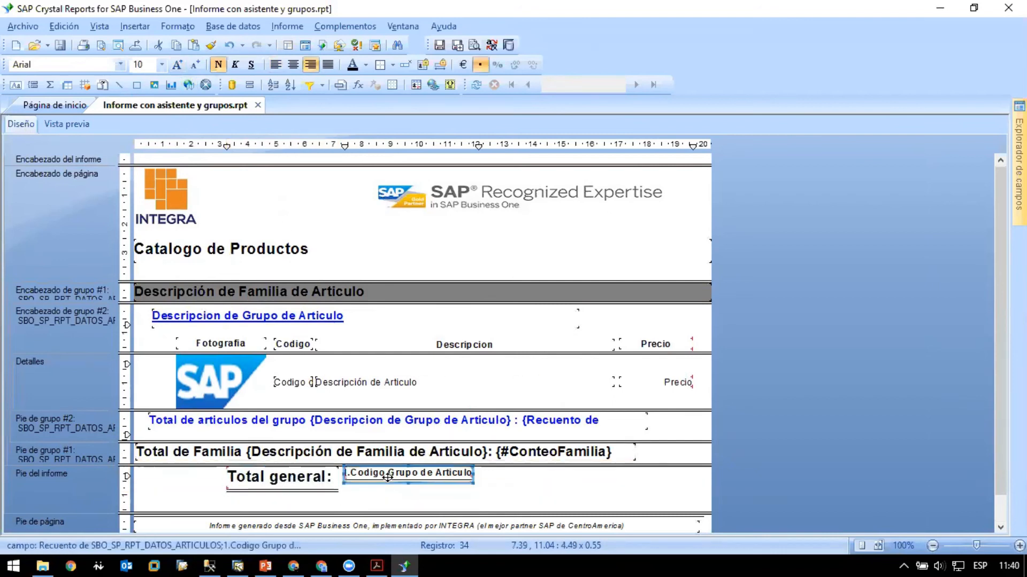
pyautogui.click(184, 68)
pyautogui.click(184, 68)
pyautogui.click(184, 68)
pyautogui.click(184, 68)
pyautogui.click(481, 499)
pyautogui.click(458, 482)
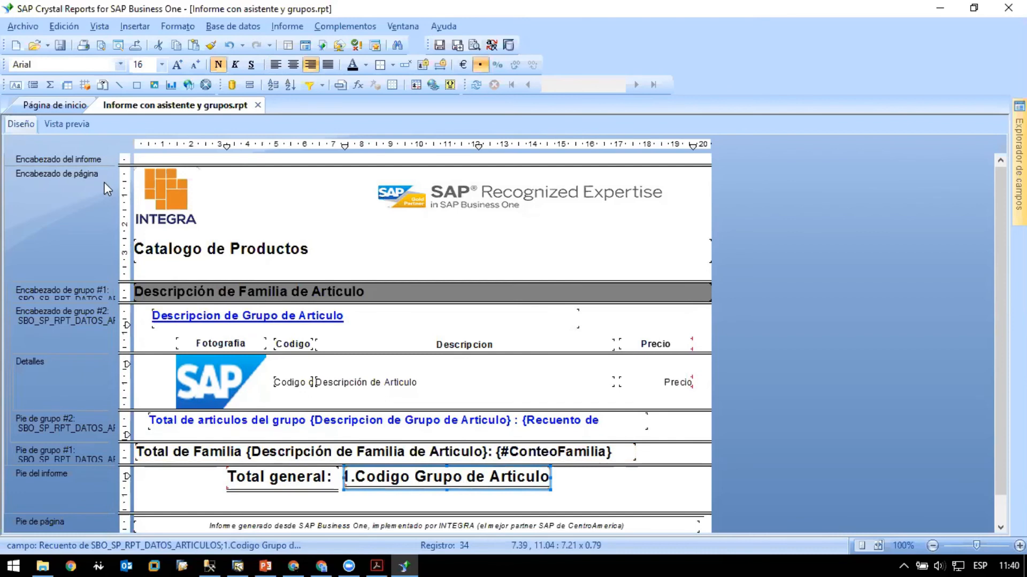
# - Narrow the grand total count field to about 2.30 cm and move it and its label to the right in the report footer
pyautogui.moveTo(554, 477); pyautogui.dragTo(589, 457)
pyautogui.click(501, 507)
pyautogui.scroll(-1, 501, 508)
pyautogui.moveTo(297, 440); pyautogui.dragTo(480, 451)
pyautogui.moveTo(568, 455); pyautogui.dragTo(554, 456)
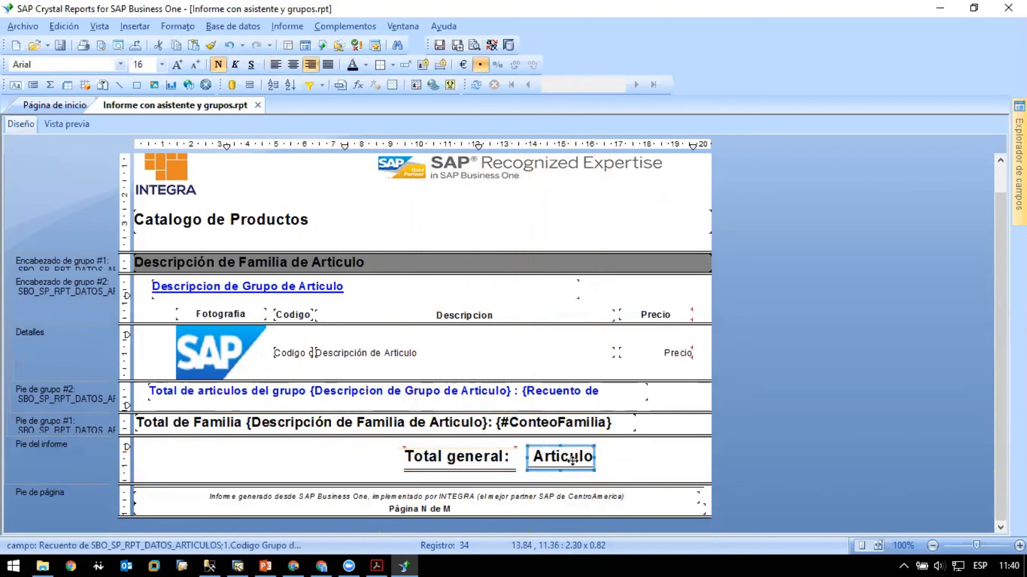
pyautogui.click(630, 455)
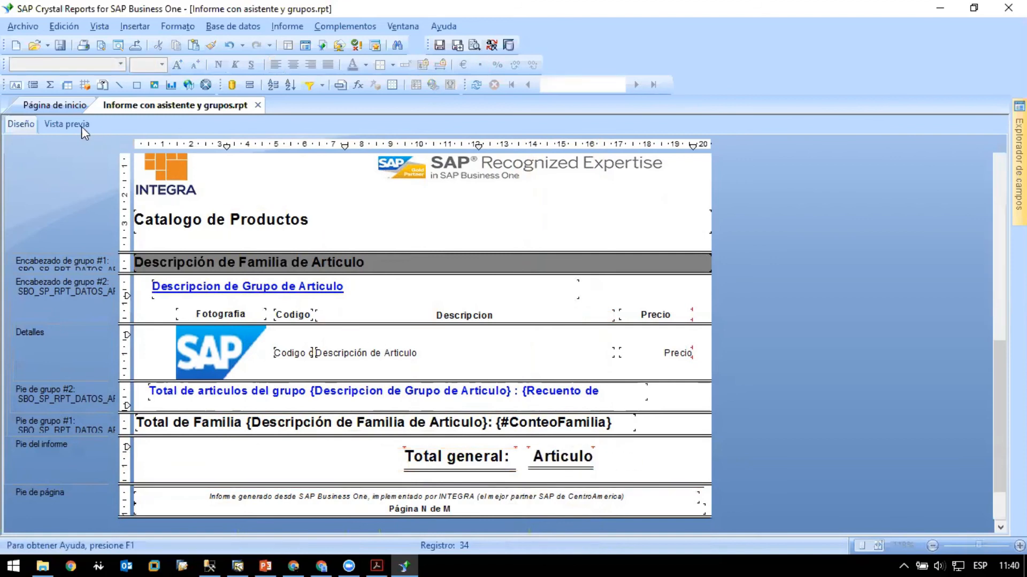
# - Preview the last page of the report to examine the grand total line
pyautogui.click(81, 126)
pyautogui.click(654, 85)
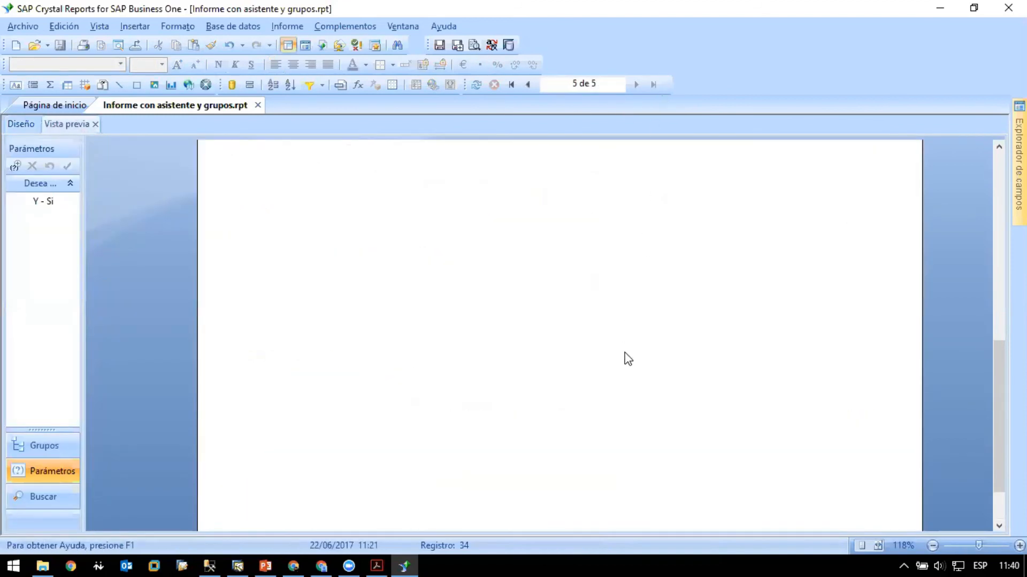
pyautogui.scroll(5, 625, 353)
pyautogui.scroll(3, 623, 357)
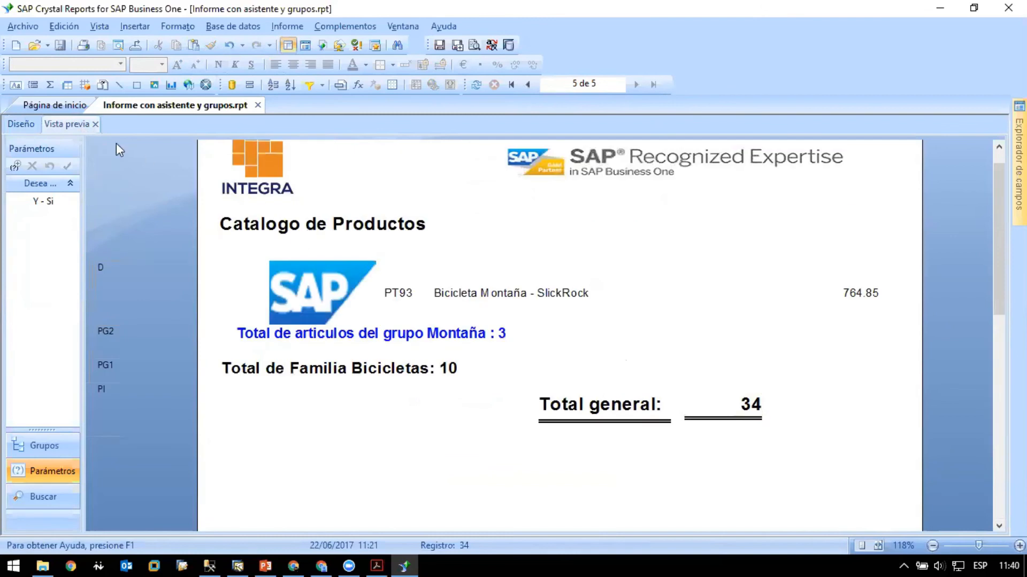
# - Give the "Total general:" label and its count field the same height and align them by their middles
pyautogui.click(23, 122)
pyautogui.click(584, 458)
pyautogui.keyDown('ctrl'); pyautogui.click(497, 457); pyautogui.keyUp('ctrl')
pyautogui.rightClick(498, 457)
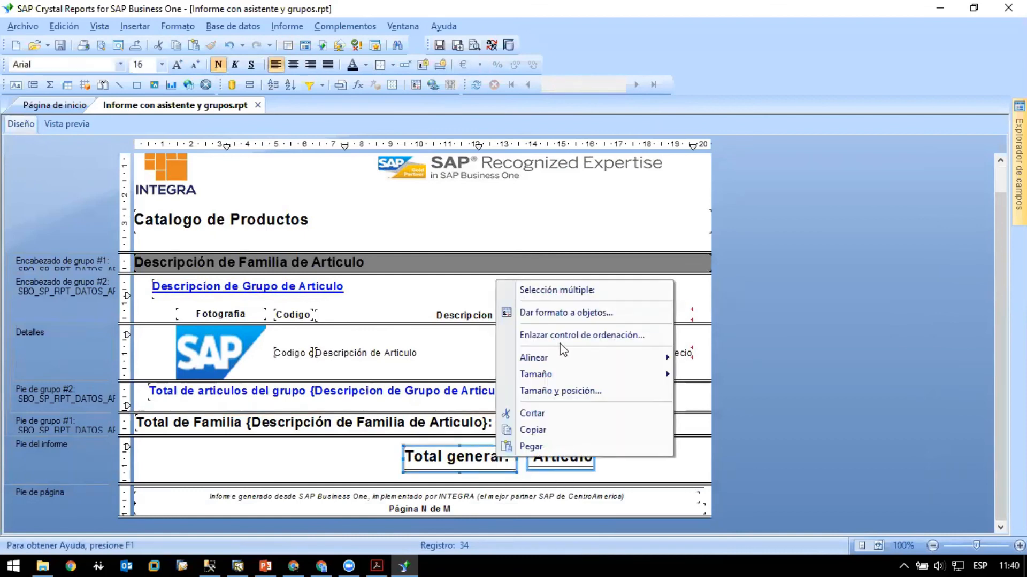
pyautogui.moveTo(573, 374)
pyautogui.click(709, 393)
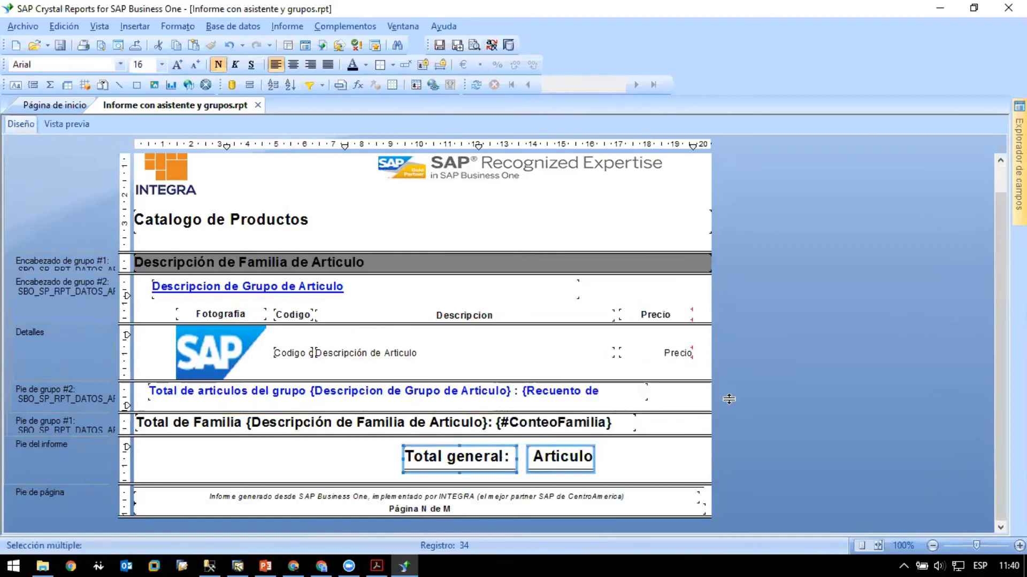
pyautogui.rightClick(489, 452)
pyautogui.moveTo(605, 357)
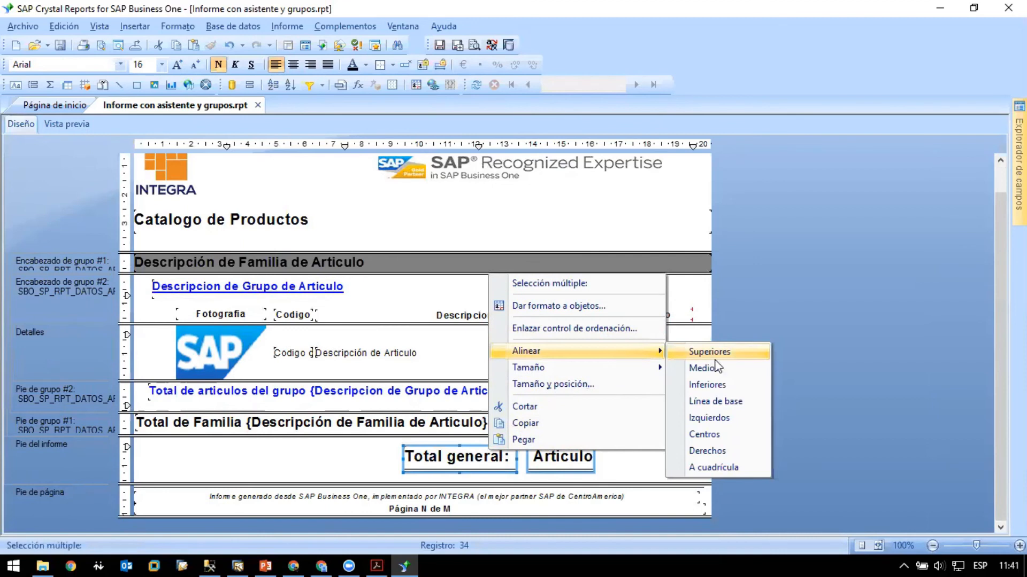
pyautogui.click(717, 366)
pyautogui.click(646, 476)
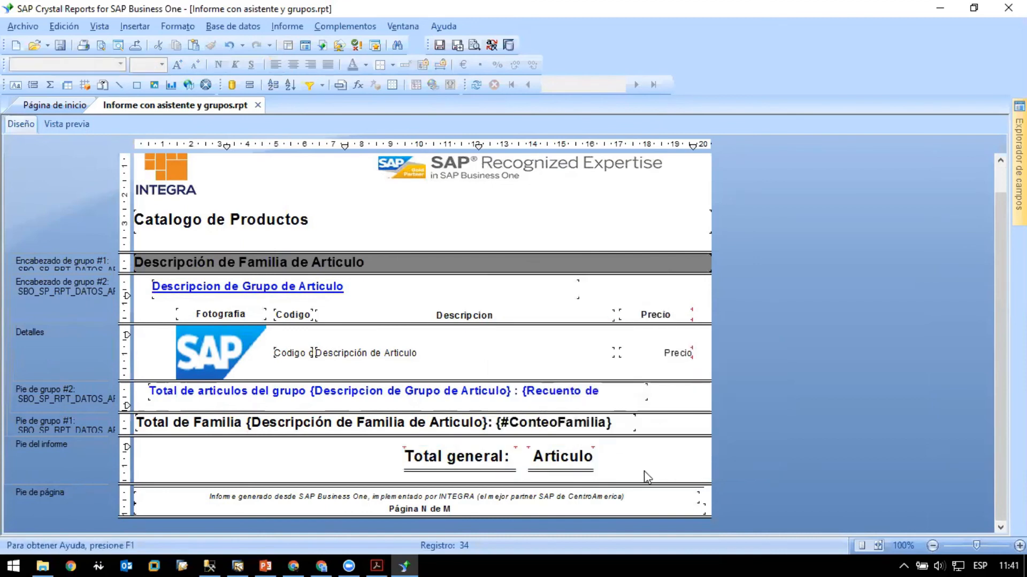
# - Draw a box of about 7.50 × 1.32 cm around the grand total label and count, and preview it
pyautogui.click(137, 85)
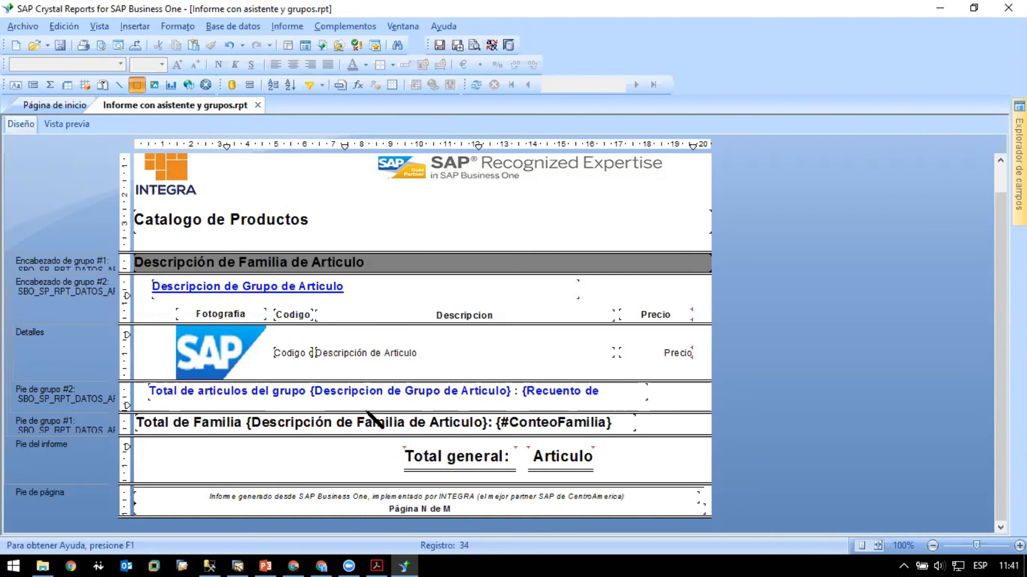
pyautogui.moveTo(389, 442)
pyautogui.mouseDown()
pyautogui.moveTo(495, 473)
pyautogui.moveTo(621, 487)
pyautogui.moveTo(602, 477)
pyautogui.mouseUp()
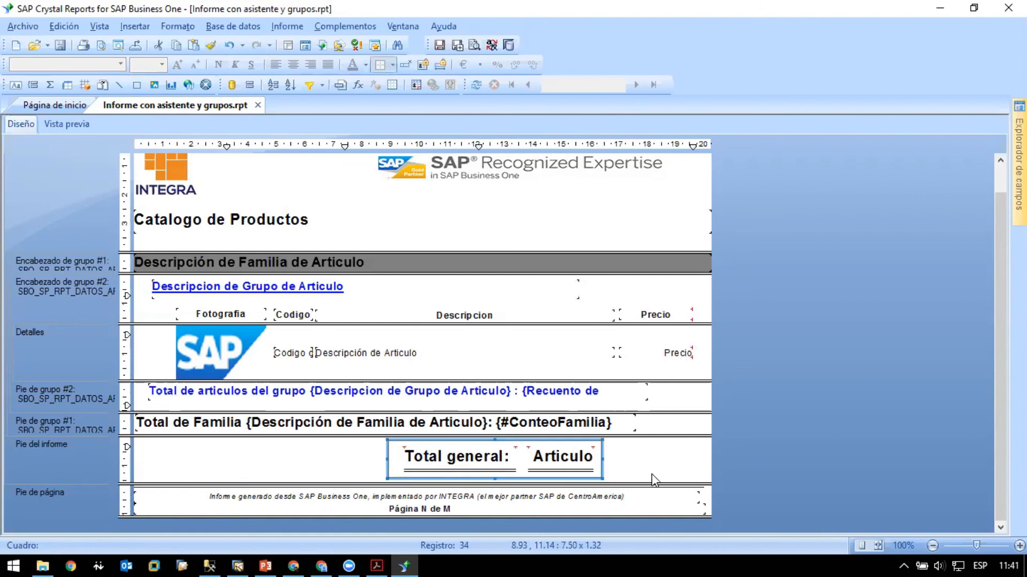
pyautogui.click(67, 124)
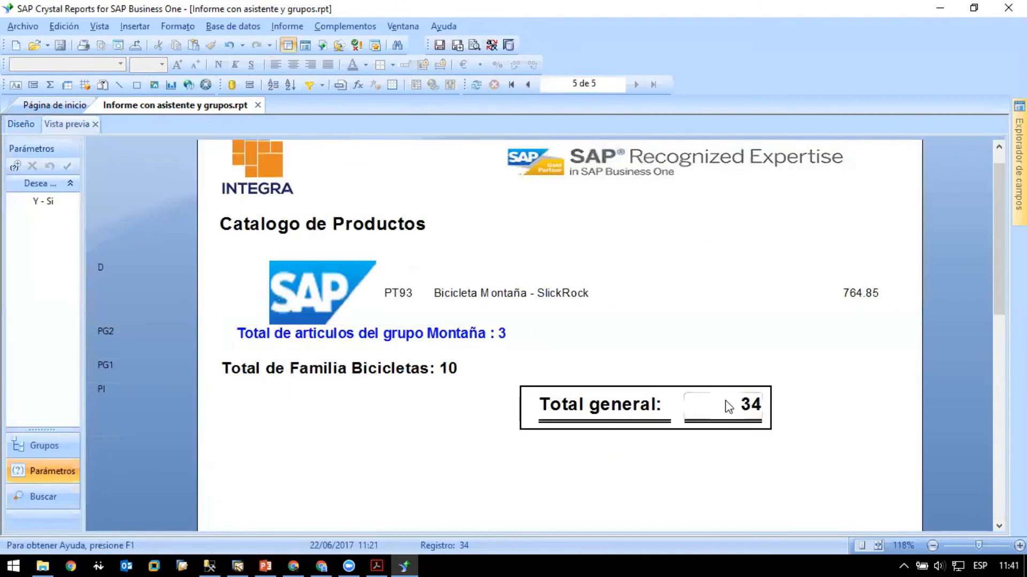
# - Make the report footer slightly taller, extend the grand total box to about 1.48 cm high, and preview the result
pyautogui.click(24, 125)
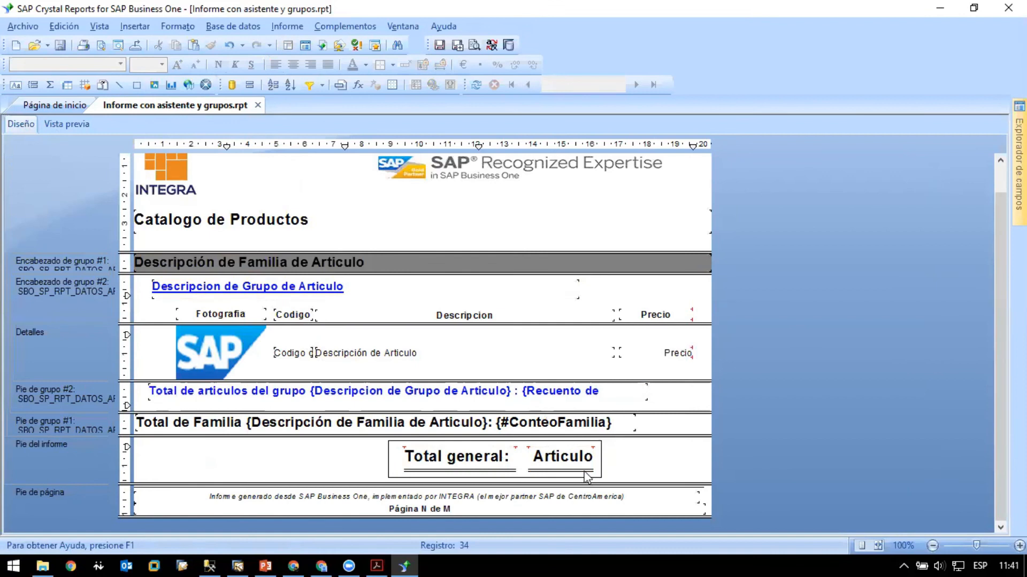
pyautogui.moveTo(707, 484); pyautogui.dragTo(708, 489)
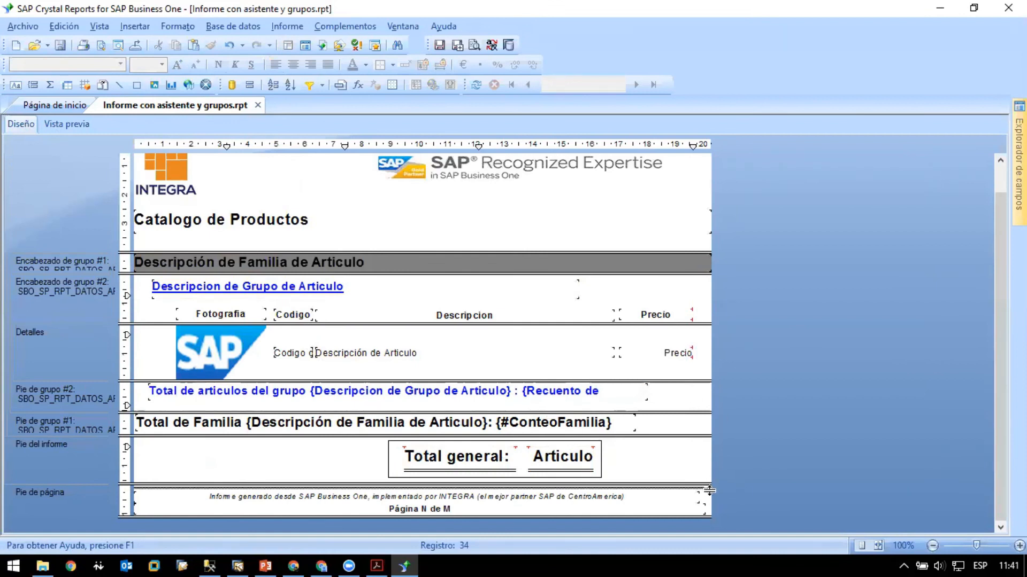
pyautogui.click(502, 479)
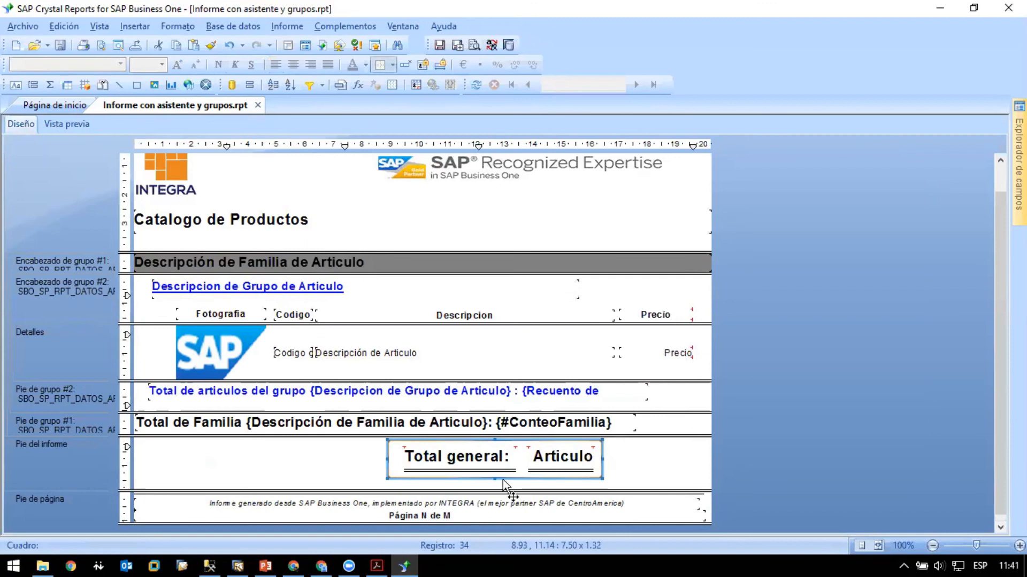
pyautogui.moveTo(496, 478); pyautogui.dragTo(496, 483)
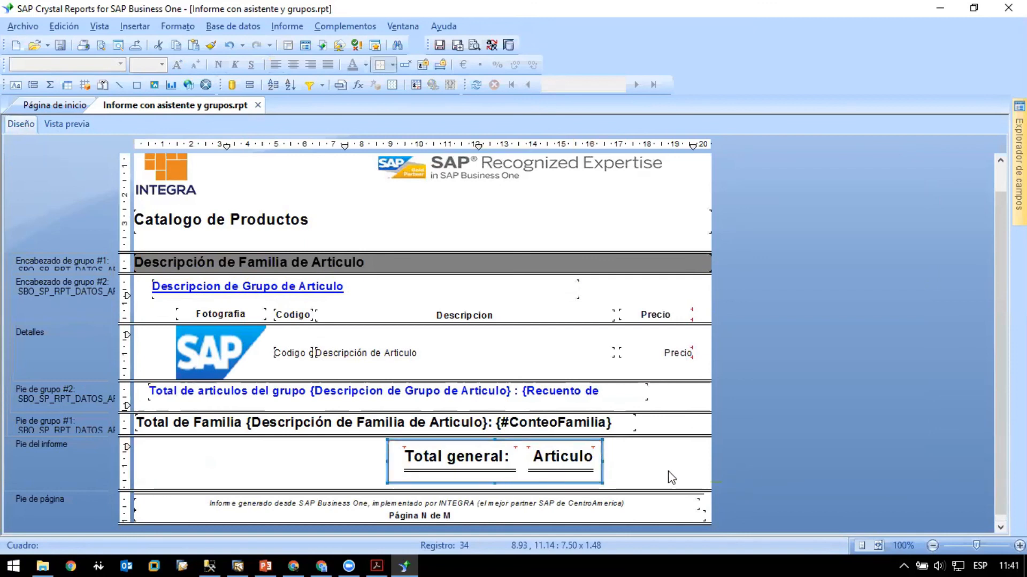
pyautogui.click(59, 124)
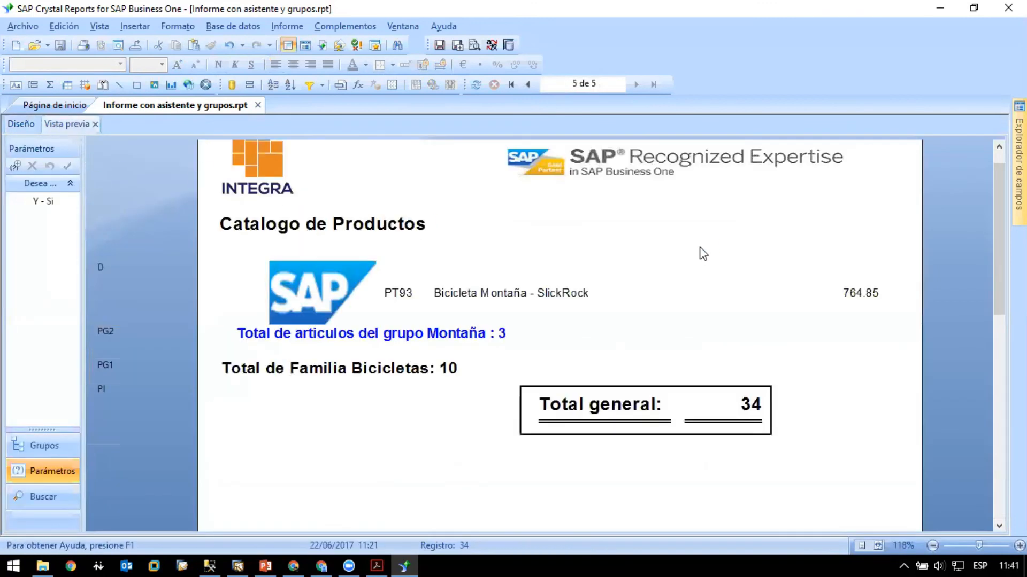
# - Narrow the grand total count field to about 1.37 cm and center its value
pyautogui.click(13, 125)
pyautogui.click(588, 460)
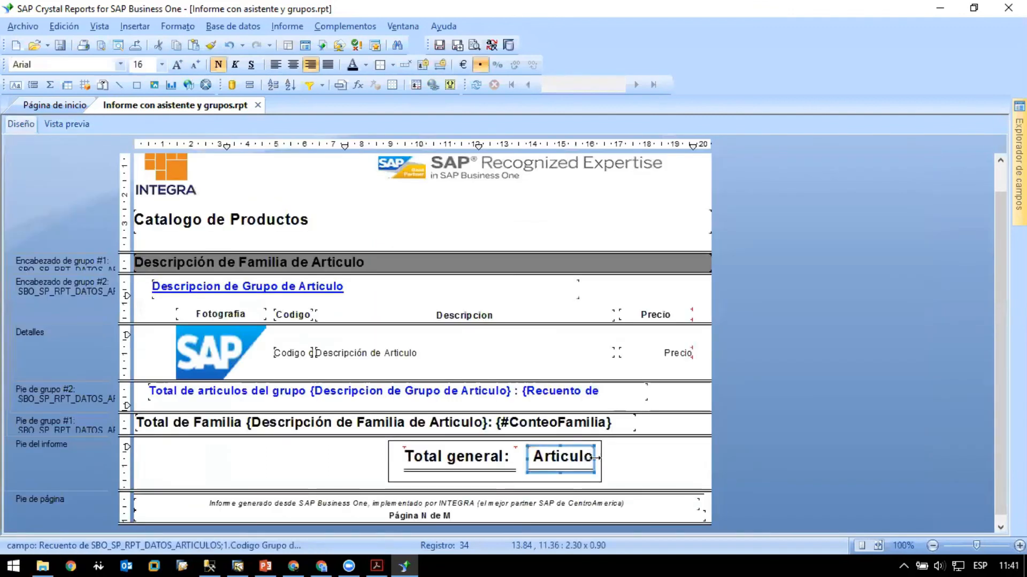
pyautogui.click(38, 107)
pyautogui.click(160, 104)
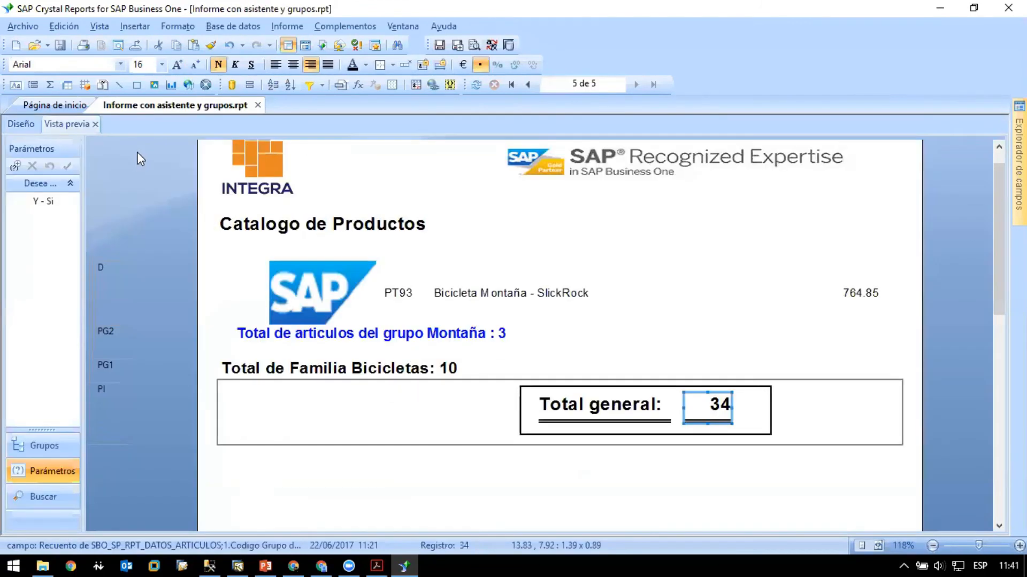
pyautogui.click(294, 64)
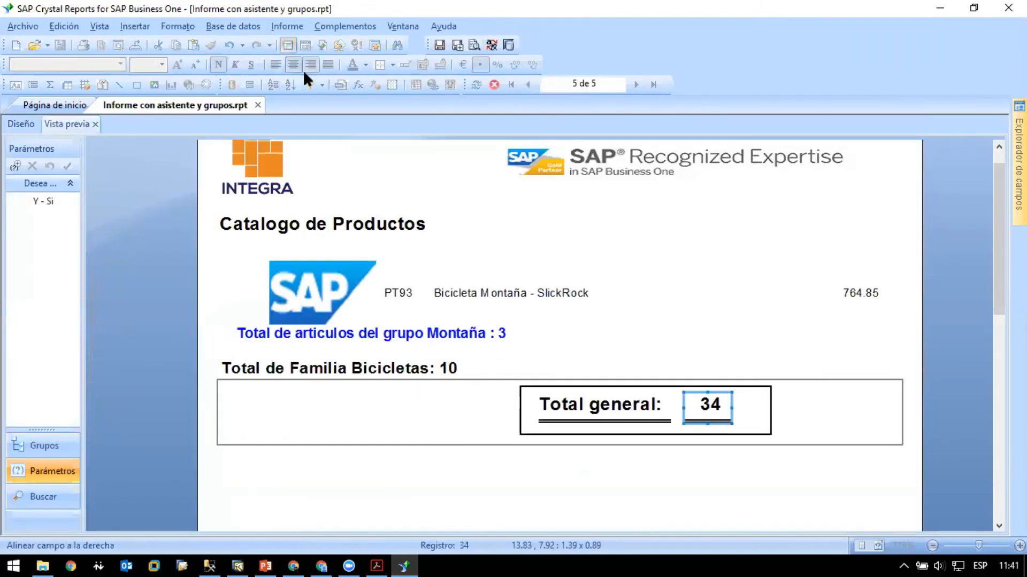
pyautogui.click(28, 126)
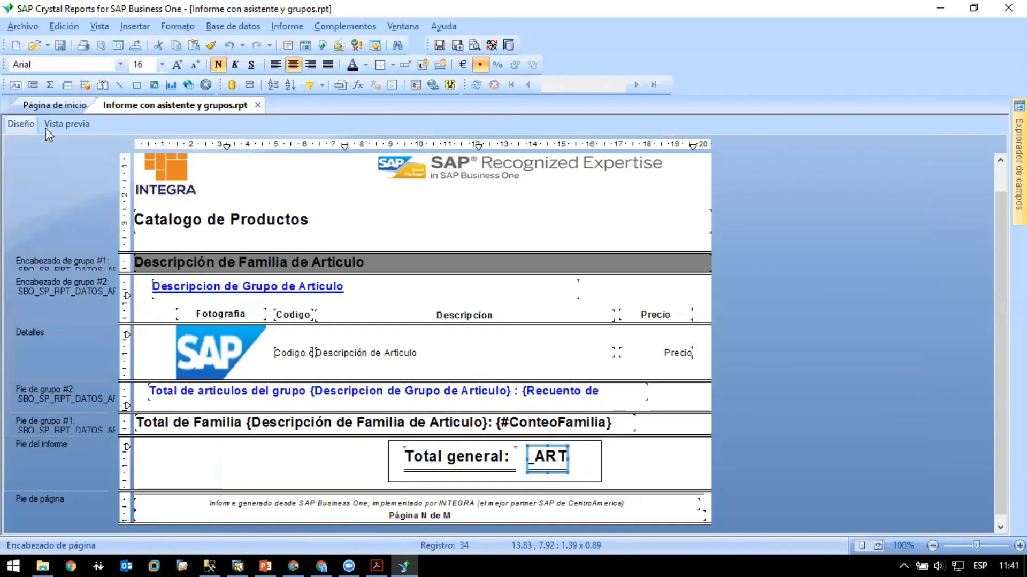
# - Save the report and preview its last and first pages
pyautogui.click(680, 466)
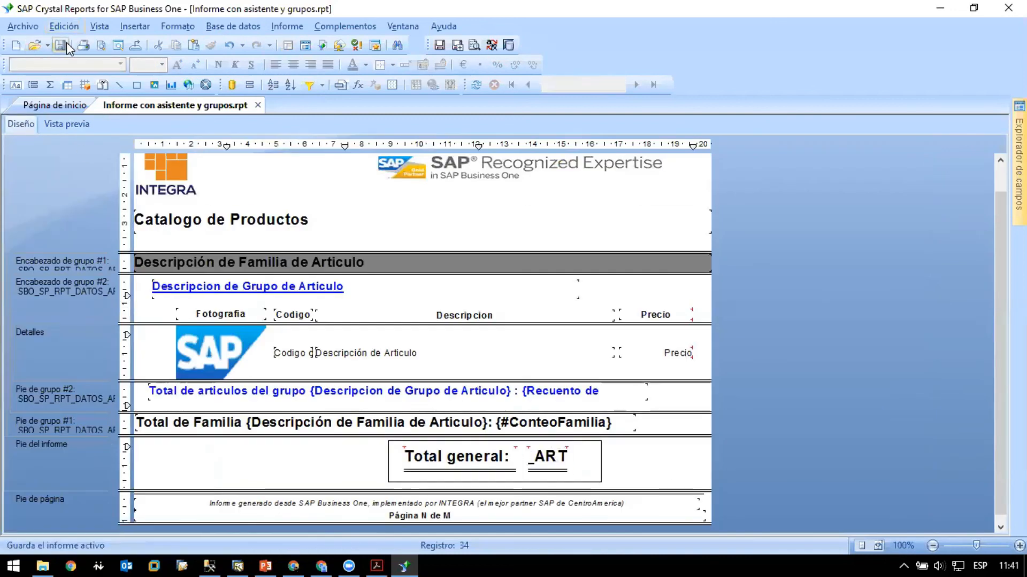
pyautogui.click(57, 124)
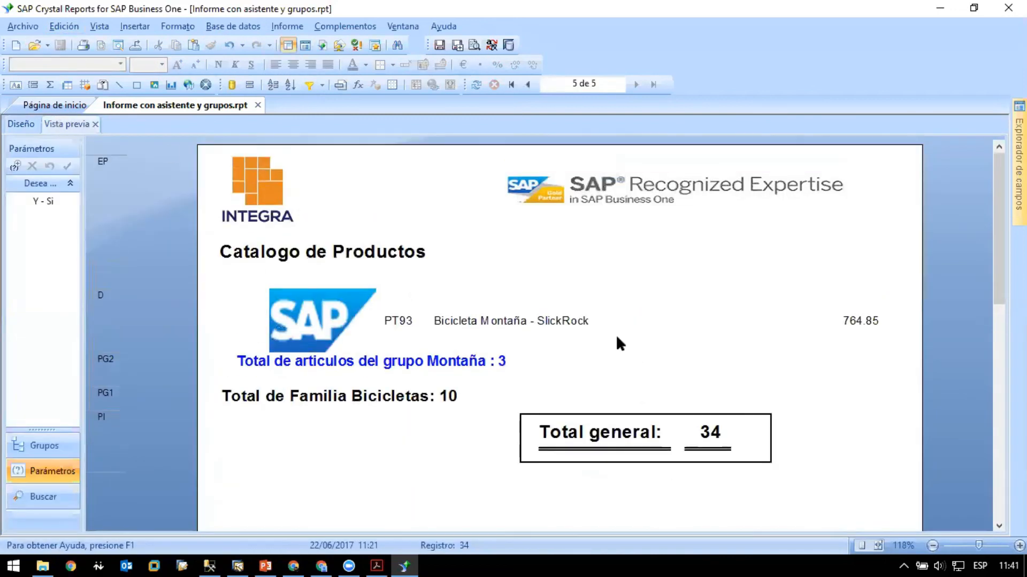
pyautogui.click(511, 84)
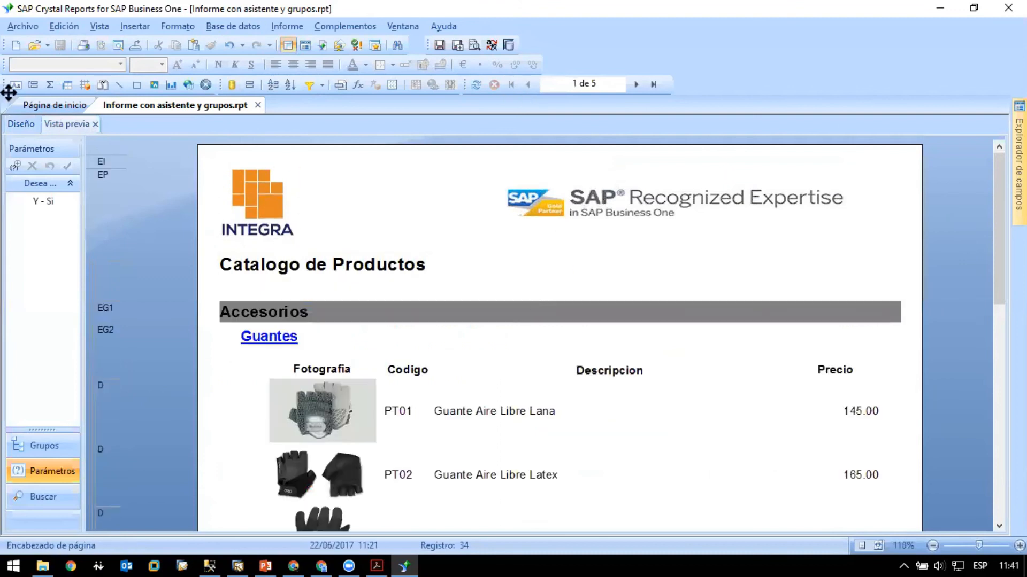
# - Make the Detalles section slightly taller and draw a horizontal line about 19.91 cm long along its lower edge
pyautogui.click(22, 124)
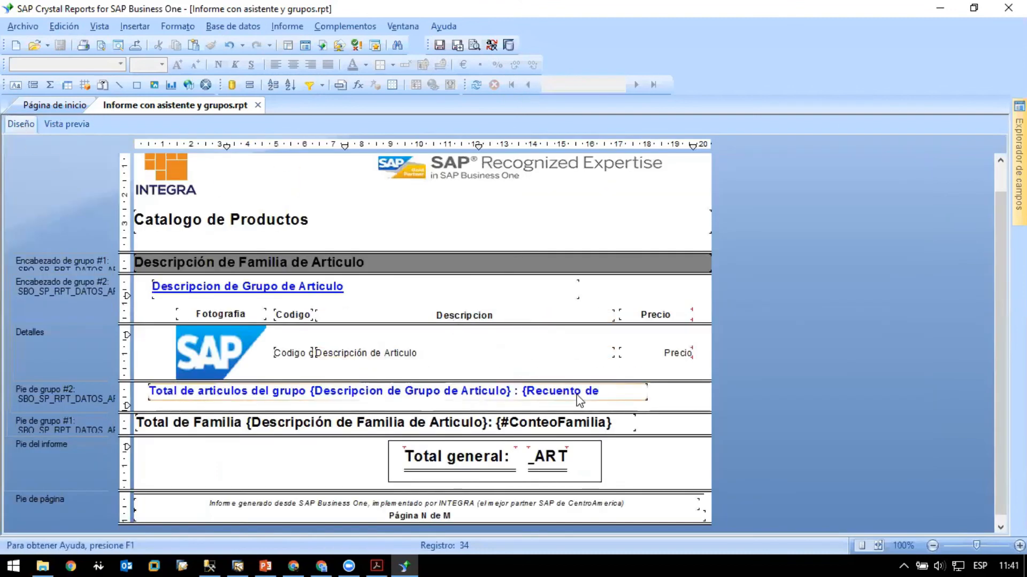
pyautogui.moveTo(598, 381); pyautogui.dragTo(598, 385)
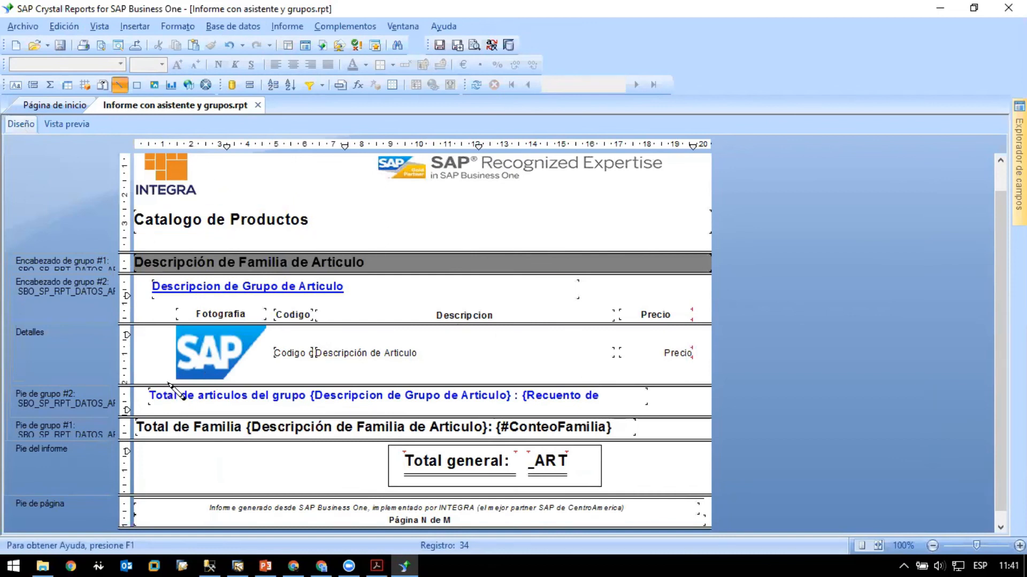
pyautogui.moveTo(137, 382)
pyautogui.mouseDown()
pyautogui.moveTo(345, 384)
pyautogui.moveTo(672, 411)
pyautogui.moveTo(705, 405)
pyautogui.moveTo(702, 379)
pyautogui.mouseUp()
# - Set the line in the Detalles section to the Punteado style and preview it between the articles on page 1
pyautogui.rightClick(701, 381)
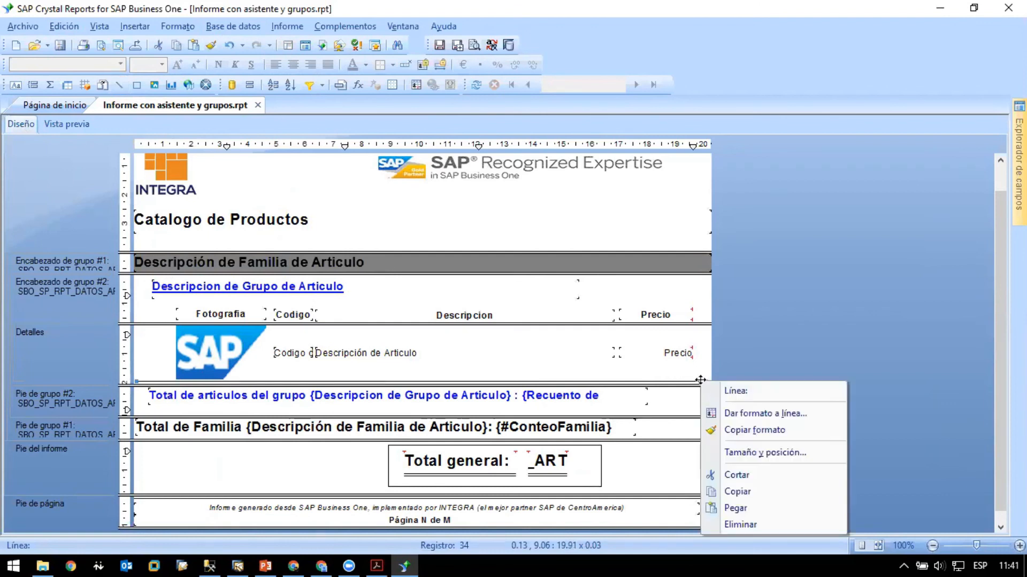
pyautogui.click(732, 412)
pyautogui.click(551, 191)
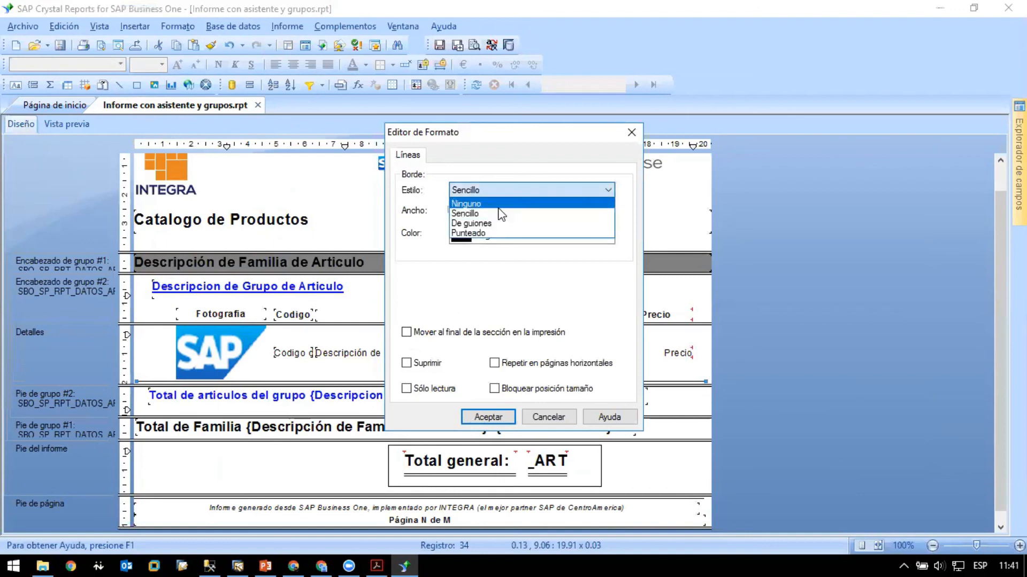
pyautogui.click(481, 233)
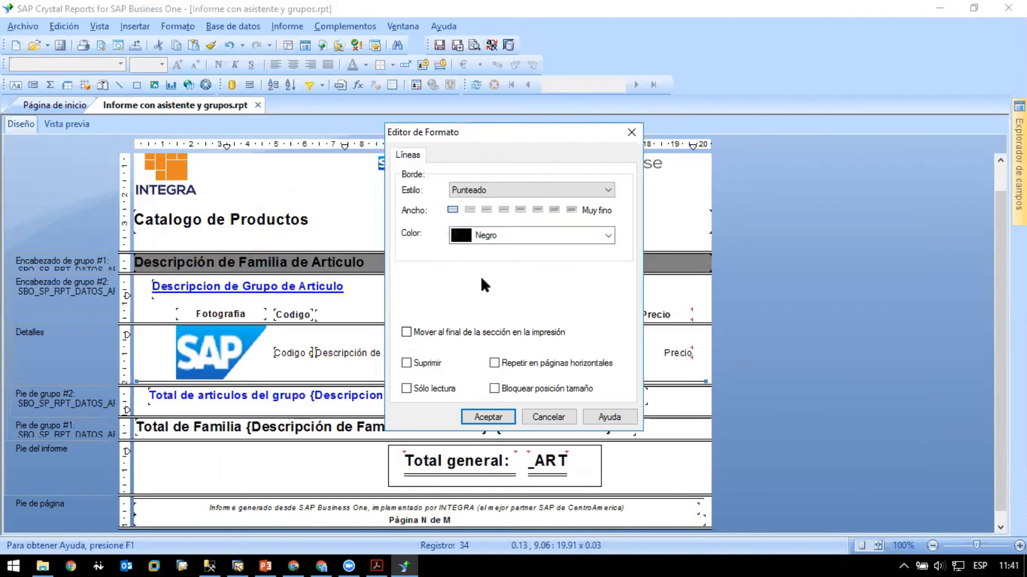
pyautogui.click(489, 418)
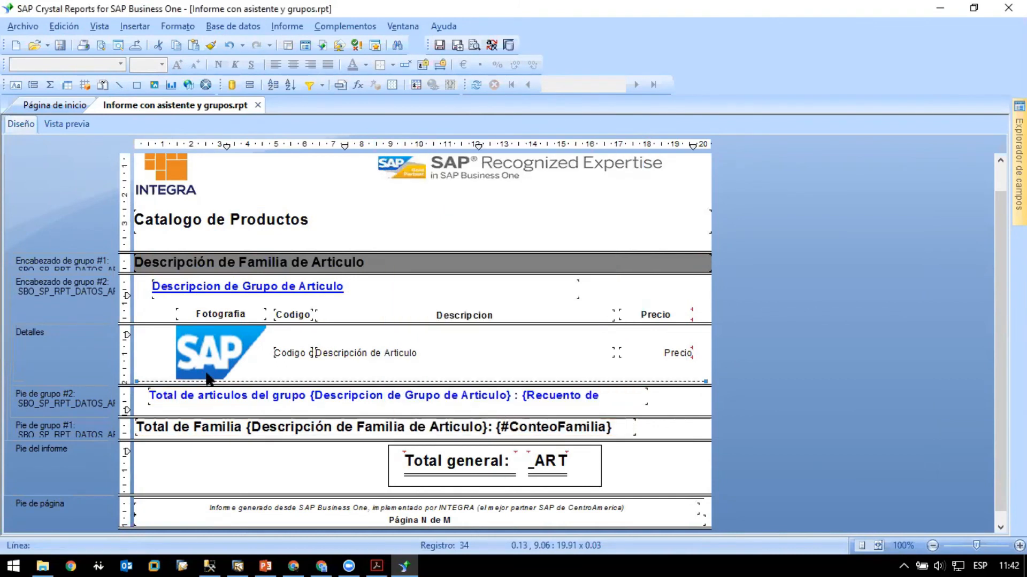
pyautogui.click(49, 124)
pyautogui.scroll(-2, 859, 289)
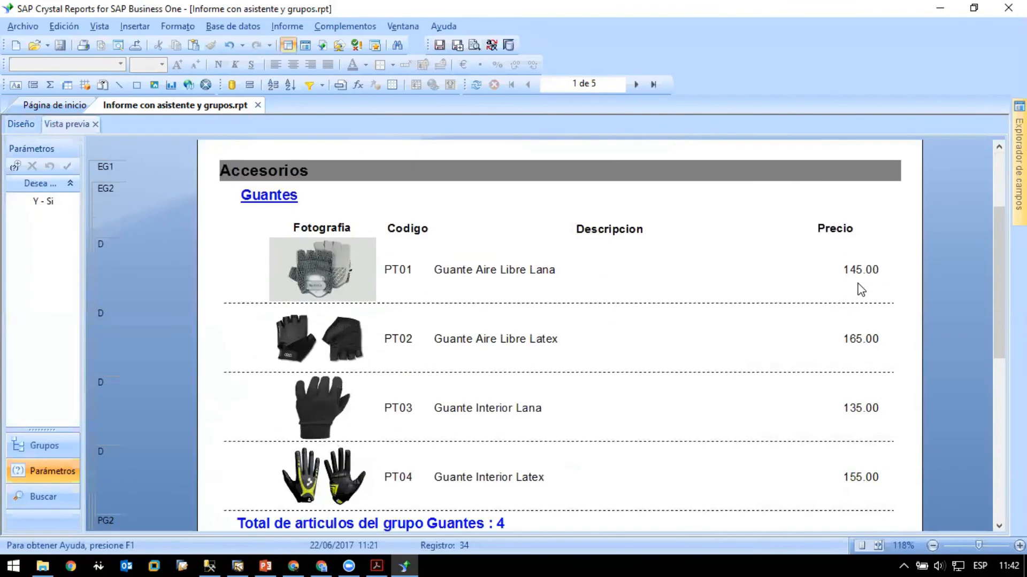
# - Draw a horizontal line about 18.72 cm long beneath the column headings in the group #2 header of the report design
pyautogui.scroll(-1, 860, 289)
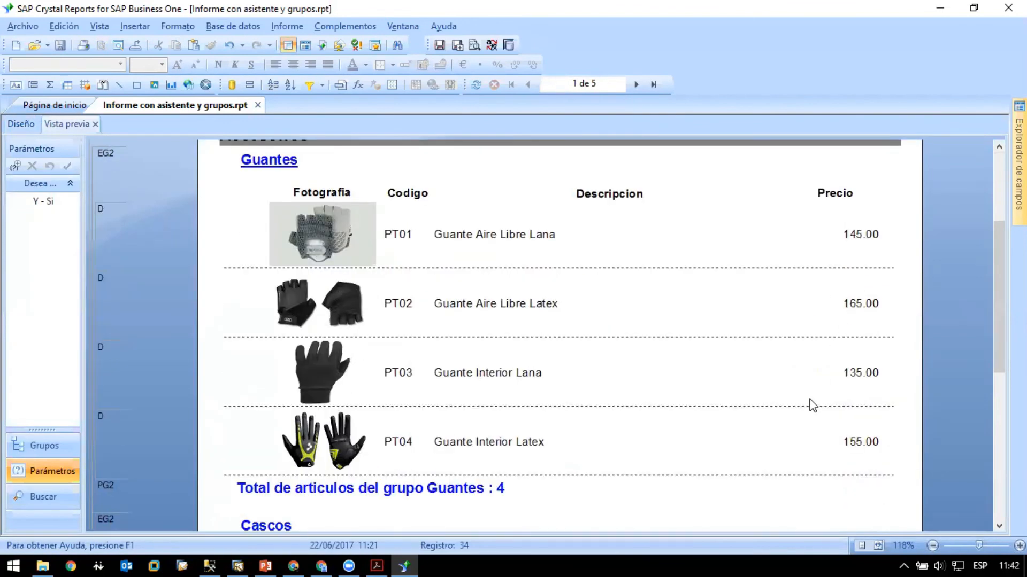
pyautogui.click(16, 86)
pyautogui.click(28, 124)
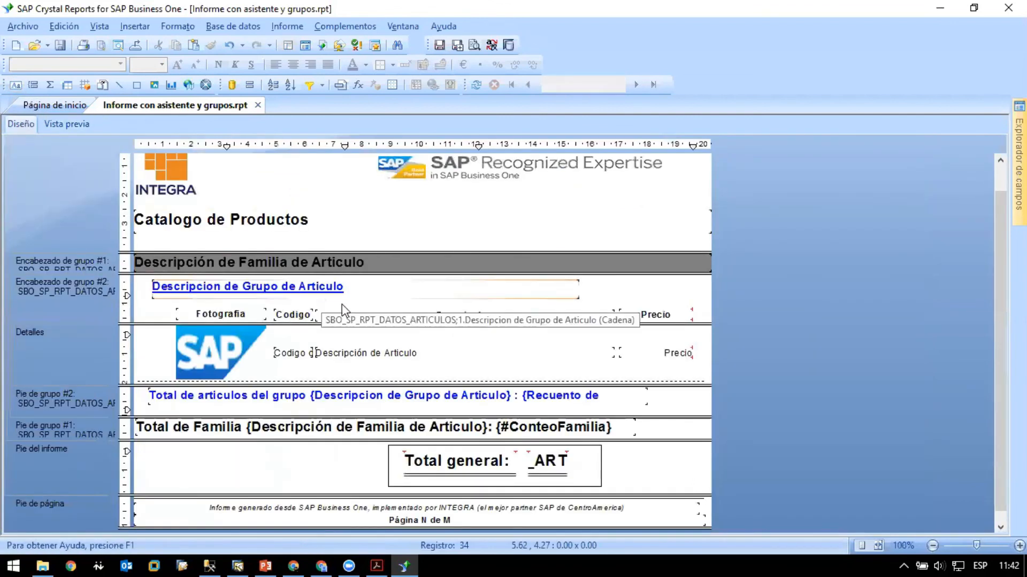
pyautogui.click(118, 85)
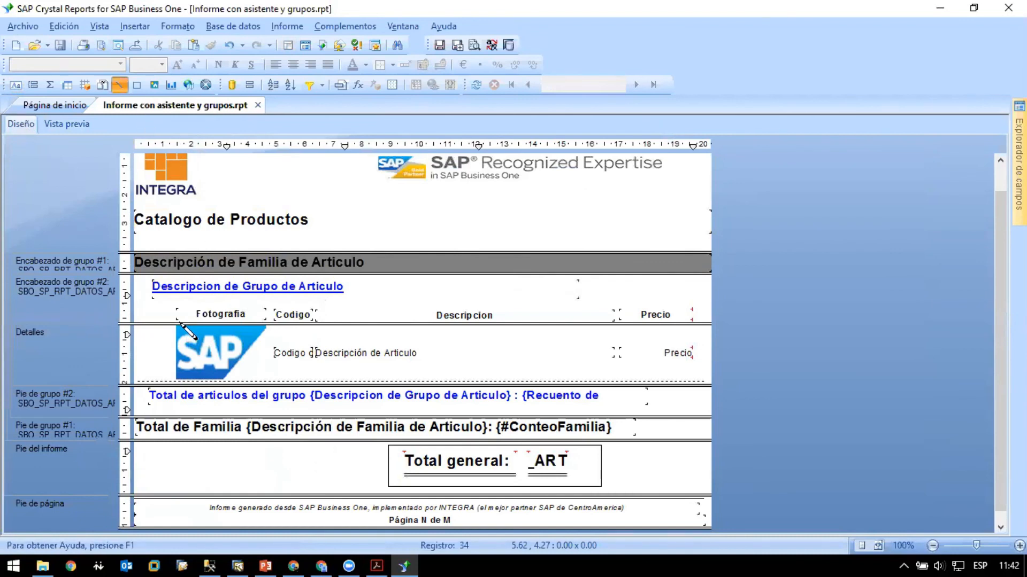
pyautogui.moveTo(168, 323)
pyautogui.mouseDown()
pyautogui.moveTo(719, 323)
pyautogui.moveTo(694, 322)
pyautogui.mouseUp()
# - Set the width of the line beneath the column headings to 3 pt
pyautogui.rightClick(694, 323)
pyautogui.click(760, 355)
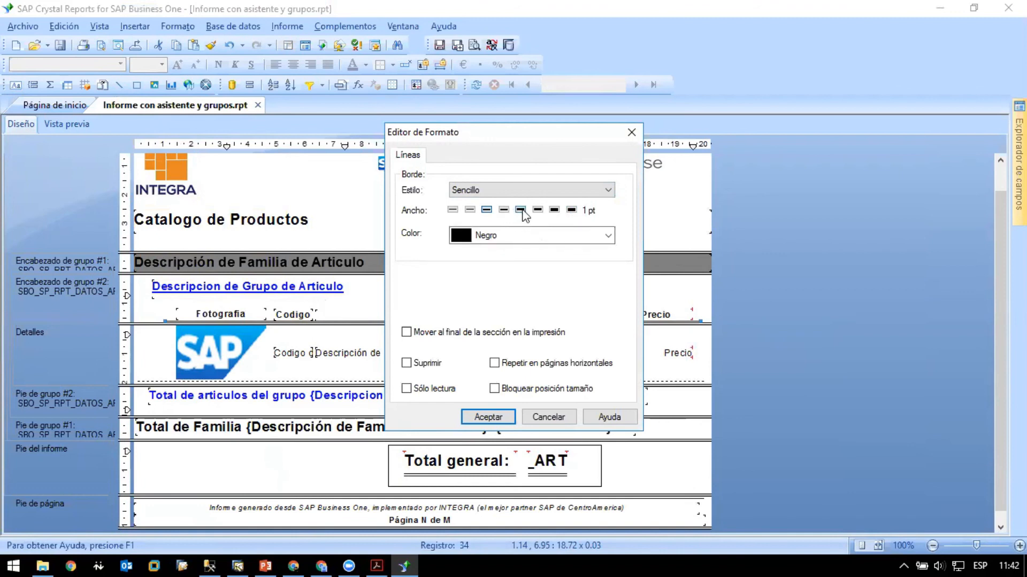
pyautogui.click(493, 416)
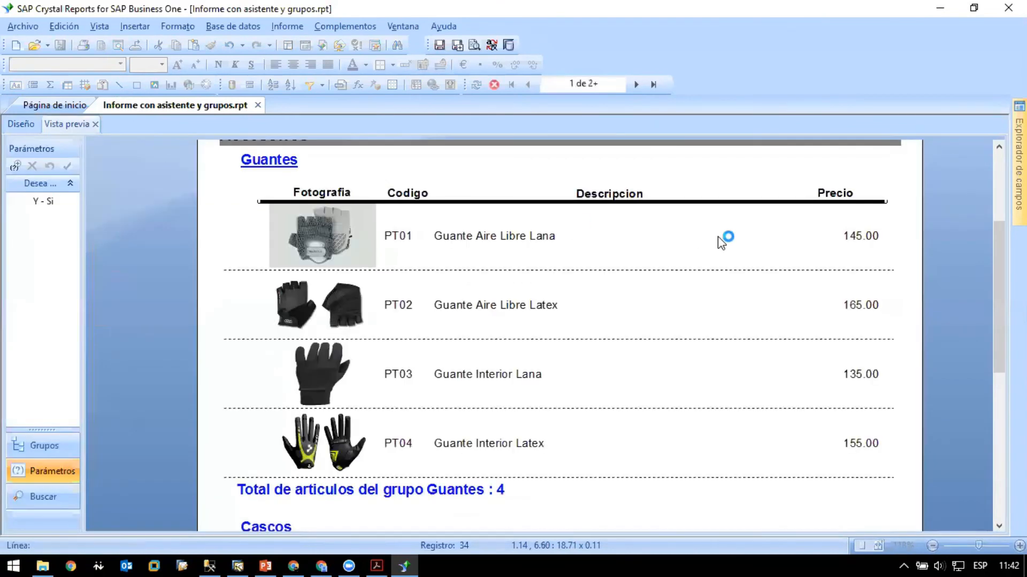
# - Preview page 1 and examine the line beneath the column headings in the Guantes and Cascos groups
pyautogui.click(245, 257)
pyautogui.scroll(-5, 246, 258)
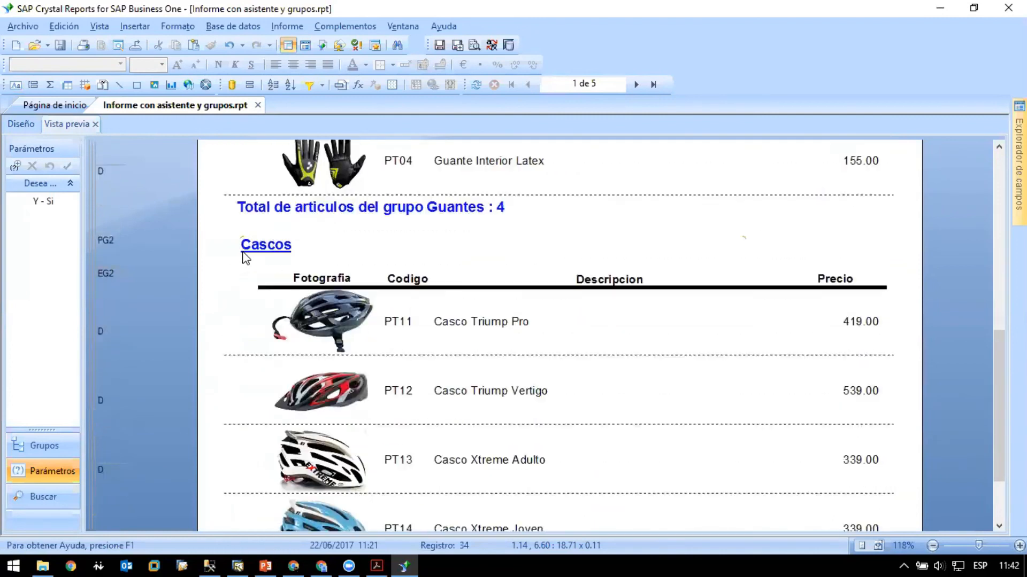
pyautogui.scroll(3, 248, 257)
pyautogui.scroll(5, 248, 258)
pyautogui.scroll(-5, 251, 258)
pyautogui.scroll(-3, 252, 258)
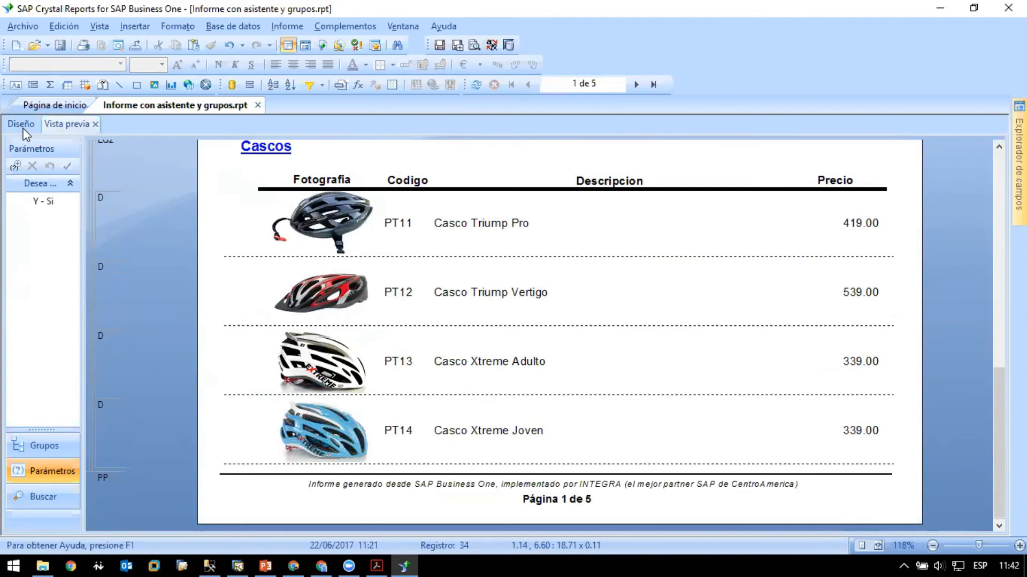
# - Return to the report design, save the report and switch to PowerPoint
pyautogui.click(20, 124)
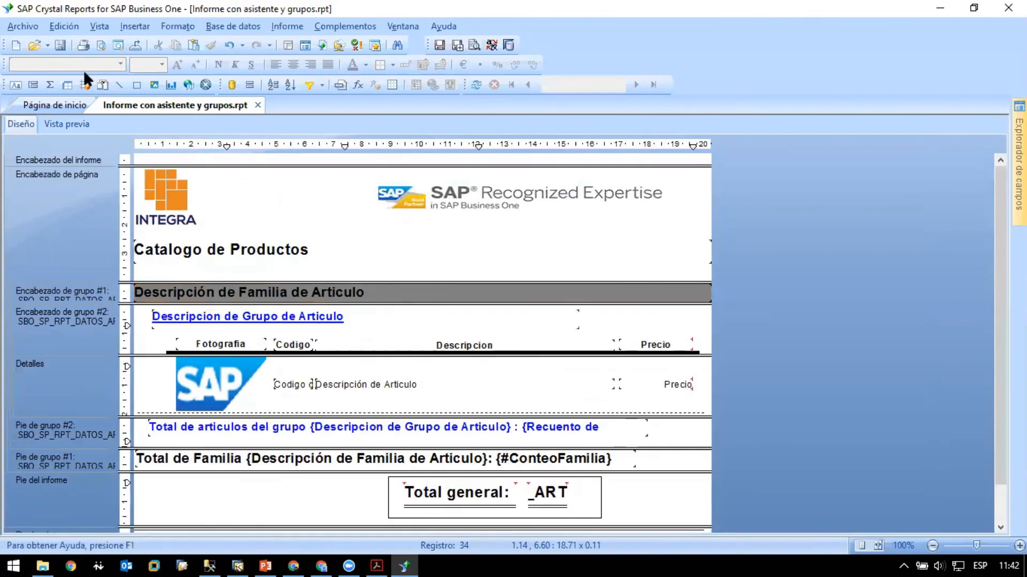
pyautogui.scroll(-1, 502, 321)
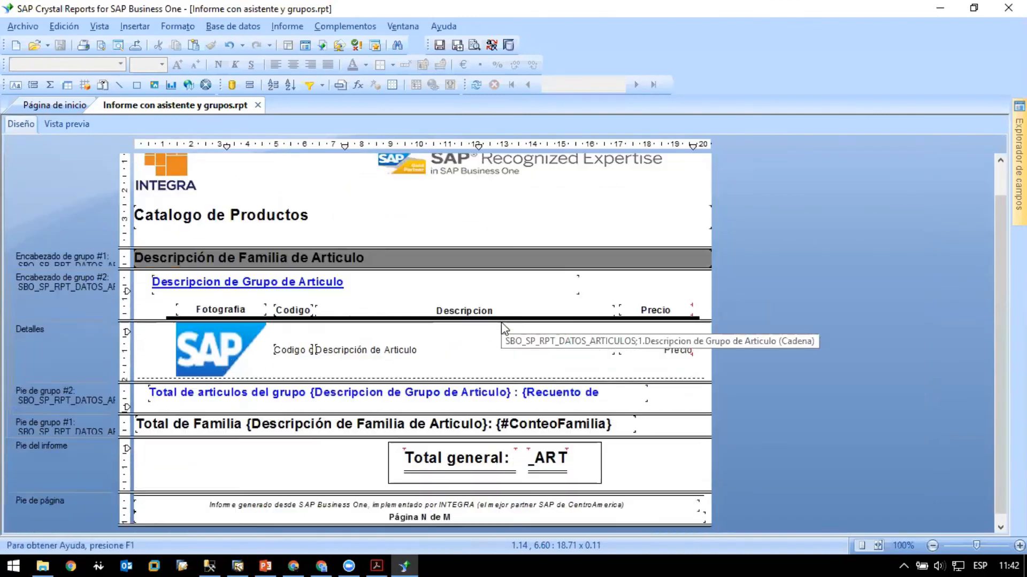
pyautogui.scroll(1, 505, 323)
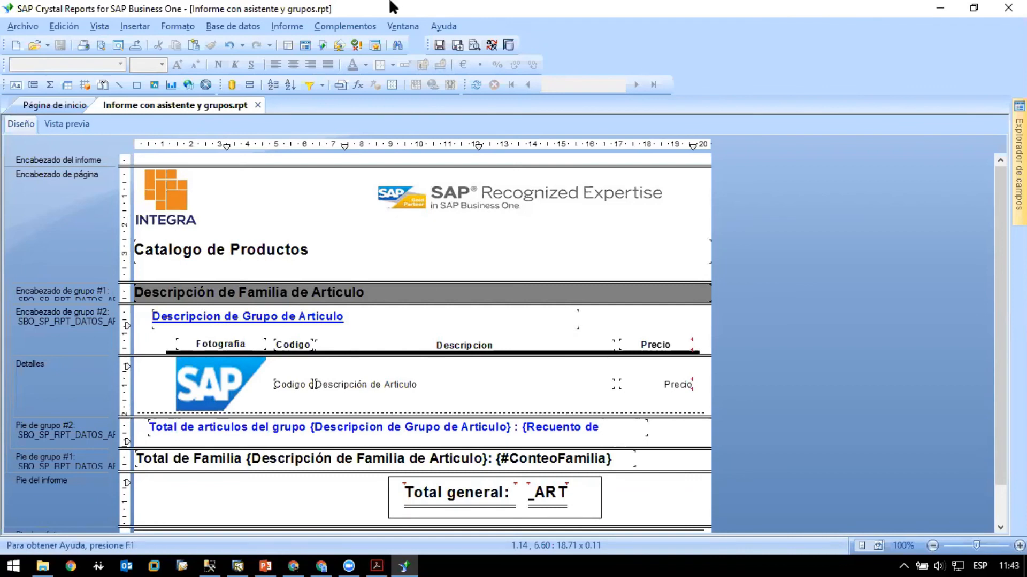
pyautogui.click(266, 566)
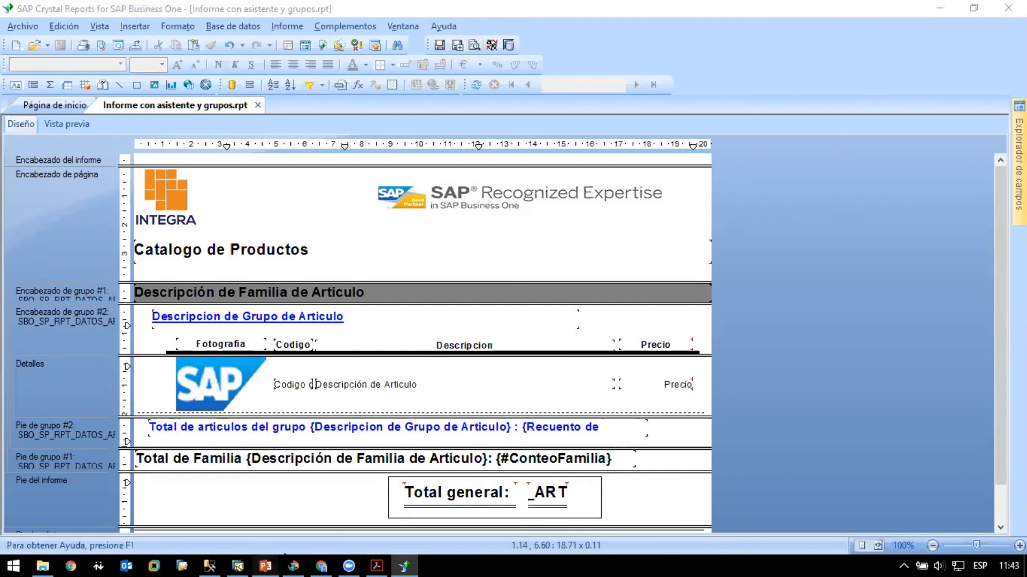